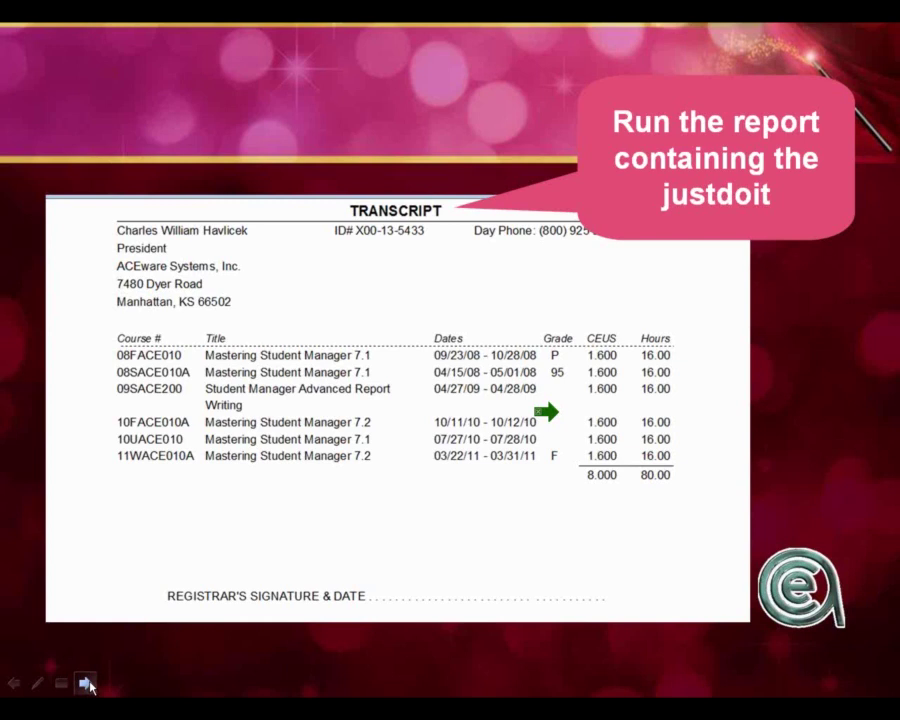
Advance the presentation by one slide and switch to the Student Manager window
{"action": "left_click", "coordinate": [85, 684]}
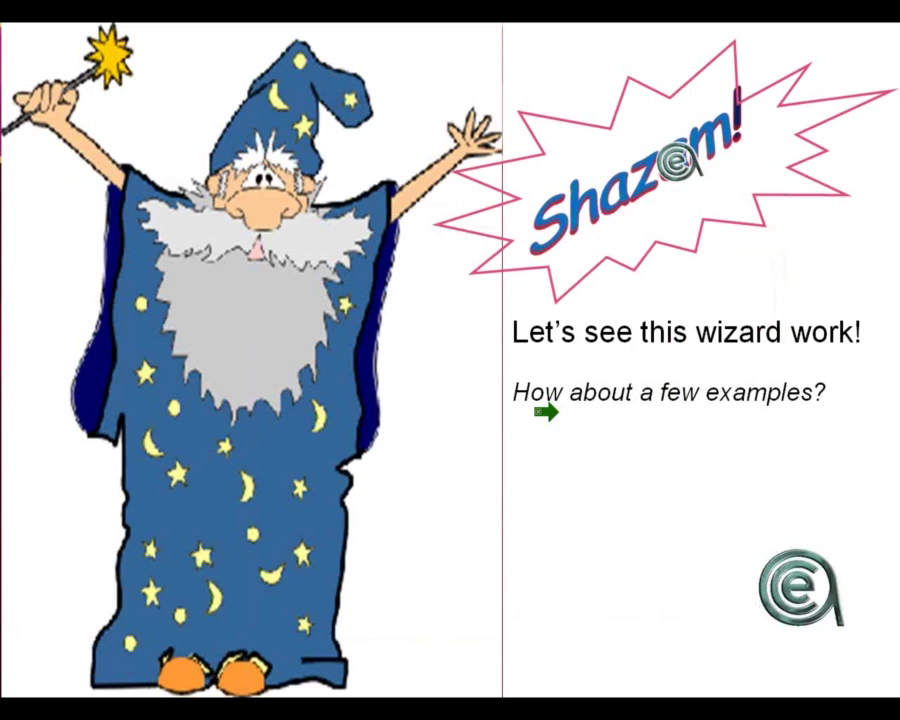
{"action": "key", "text": "alt+Tab"}
{"action": "key", "text": "alt+Tab"}
{"action": "key", "text": "alt+Tab"}
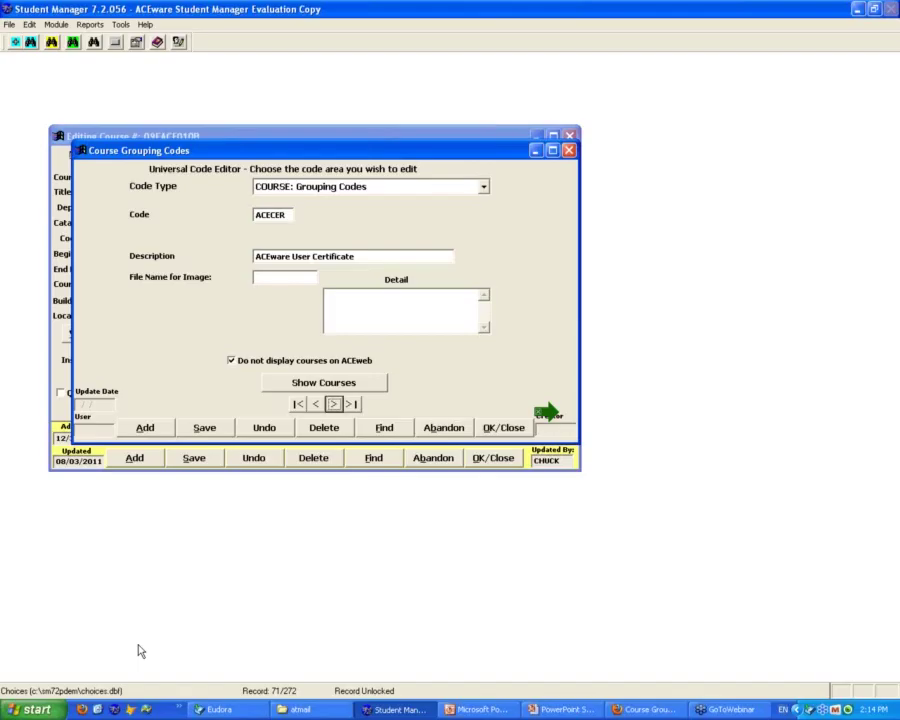
Start the registrations Transcripts report with screen preview and additional reports, and select the "Grouping code is" query
{"action": "left_click", "coordinate": [96, 26]}
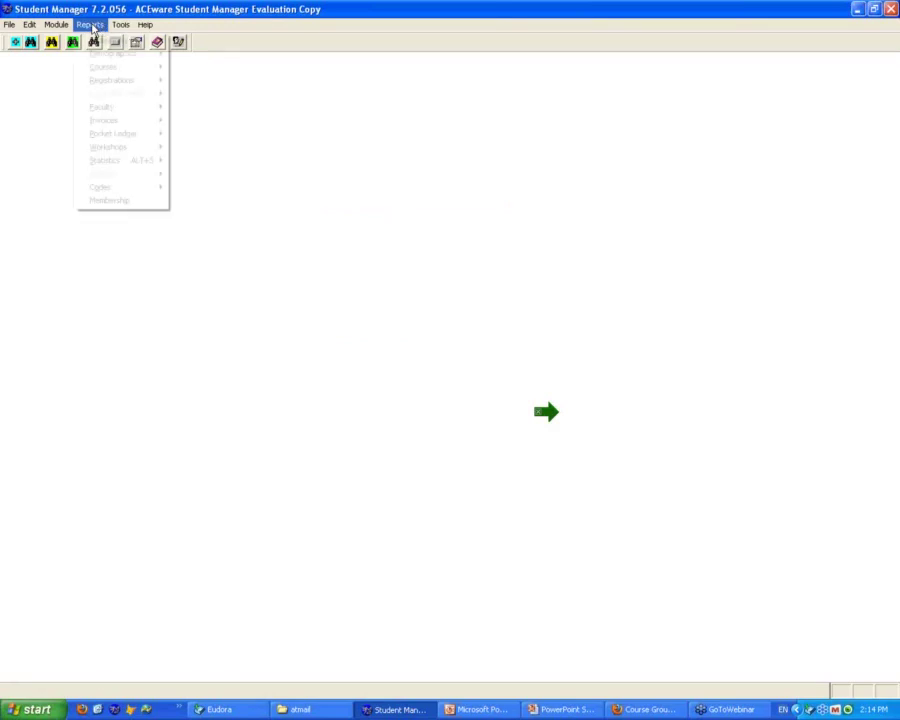
{"action": "mouse_move", "coordinate": [105, 84]}
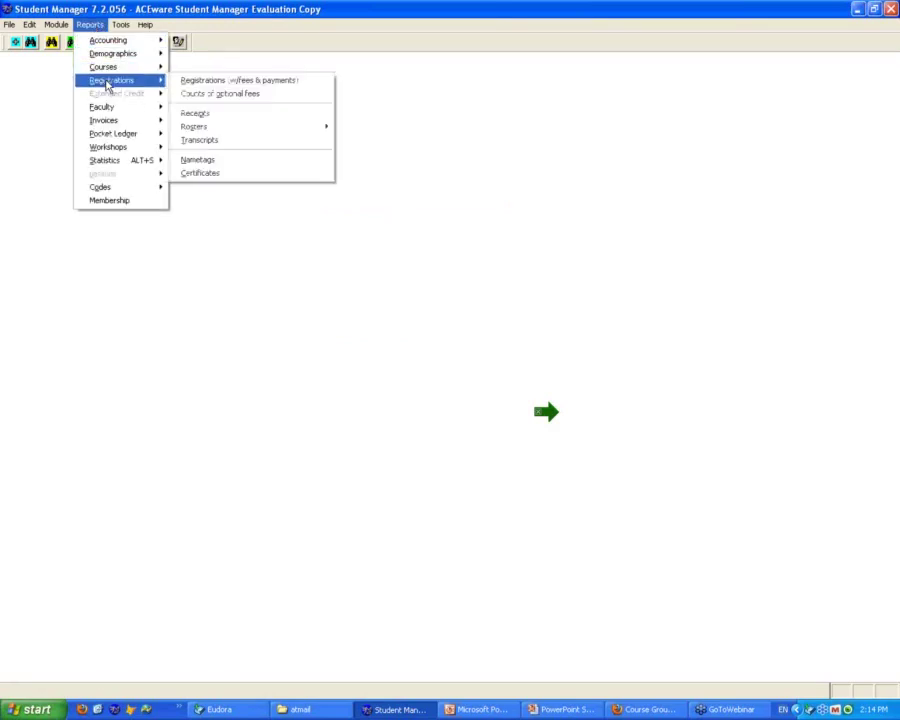
{"action": "left_click", "coordinate": [222, 142]}
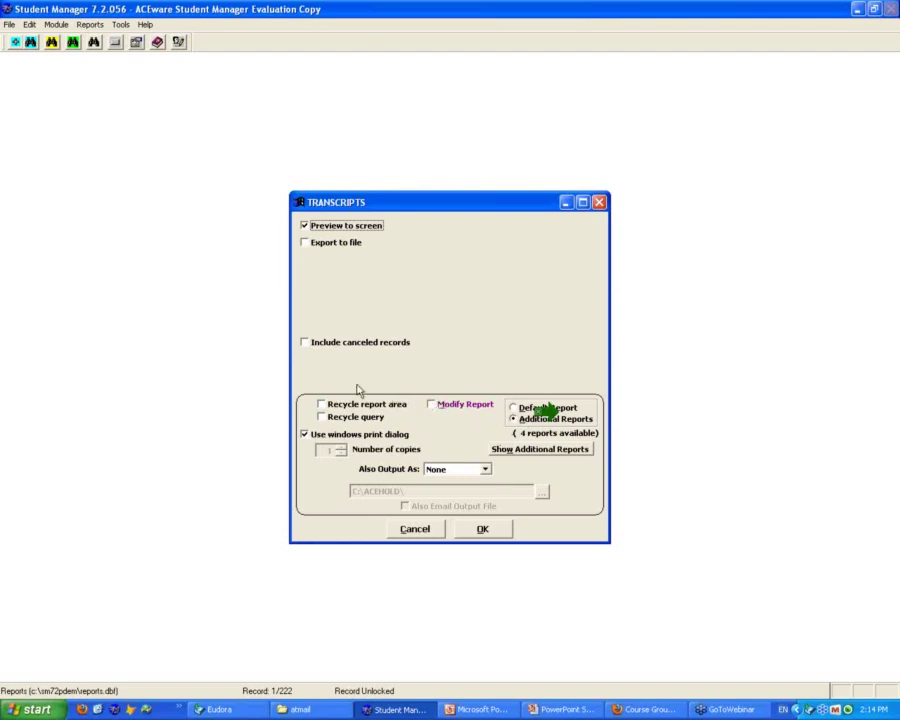
{"action": "left_click", "coordinate": [500, 530]}
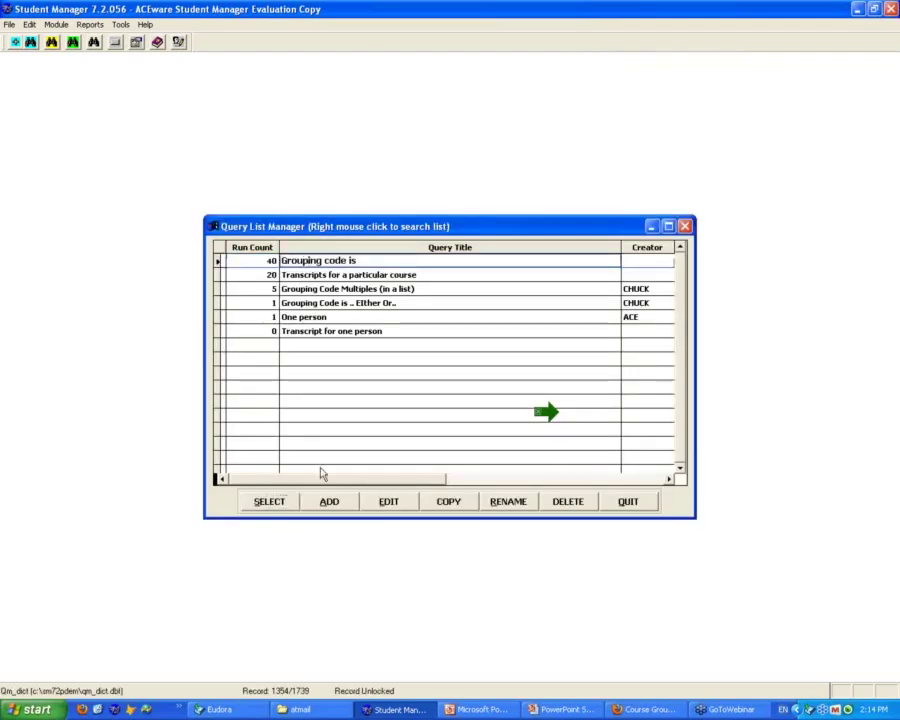
{"action": "left_click", "coordinate": [268, 503]}
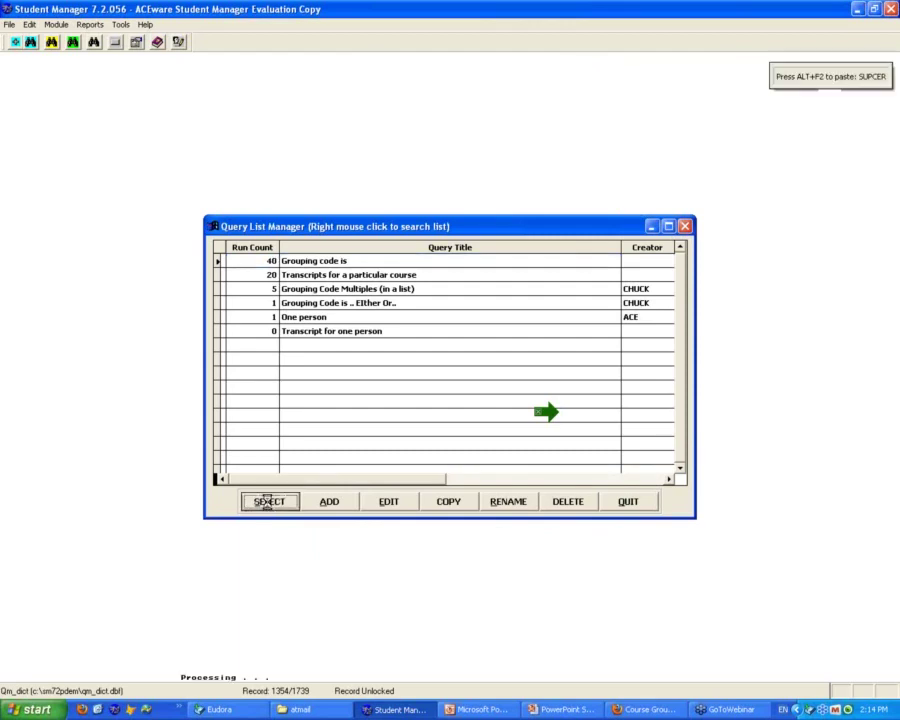
Exclude courses that have not been completed and include duplicate registrations in the transcript query
{"action": "left_click", "coordinate": [391, 398]}
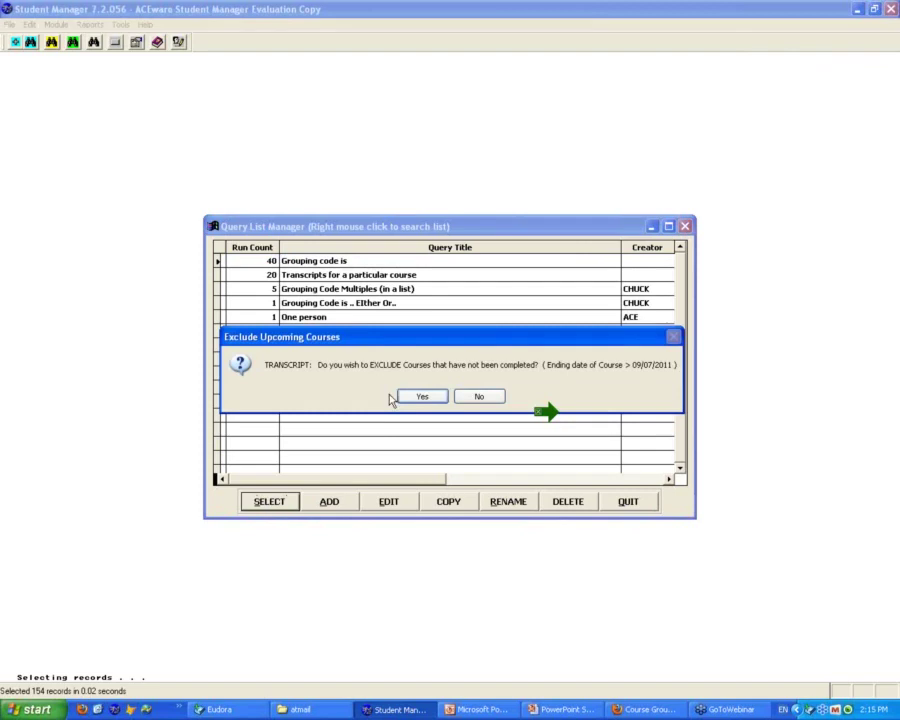
{"action": "left_click_drag", "start_coordinate": [403, 342], "coordinate": [383, 325]}
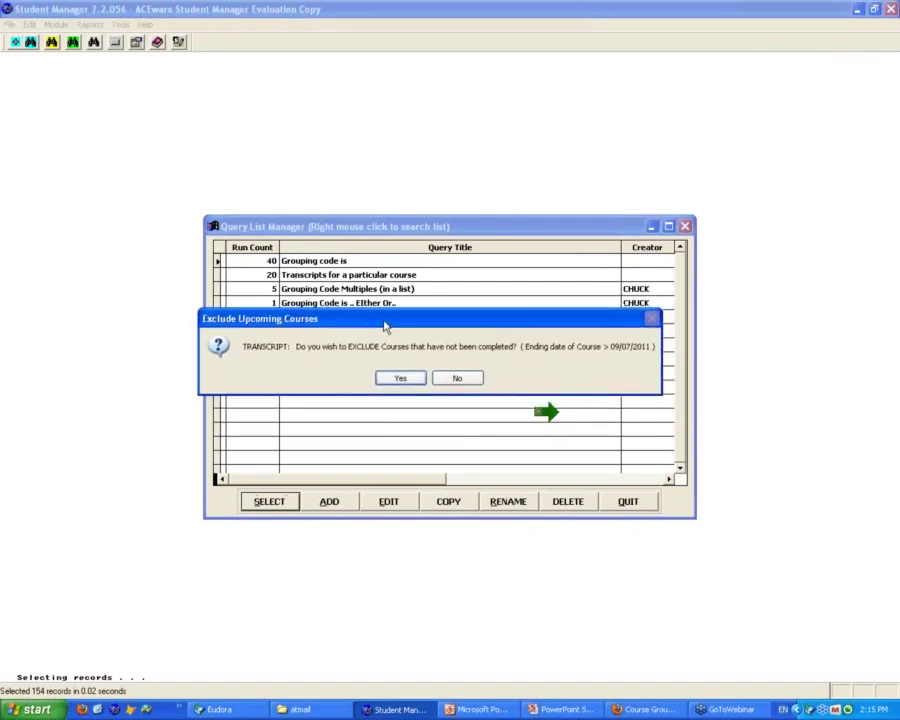
{"action": "left_click", "coordinate": [406, 380]}
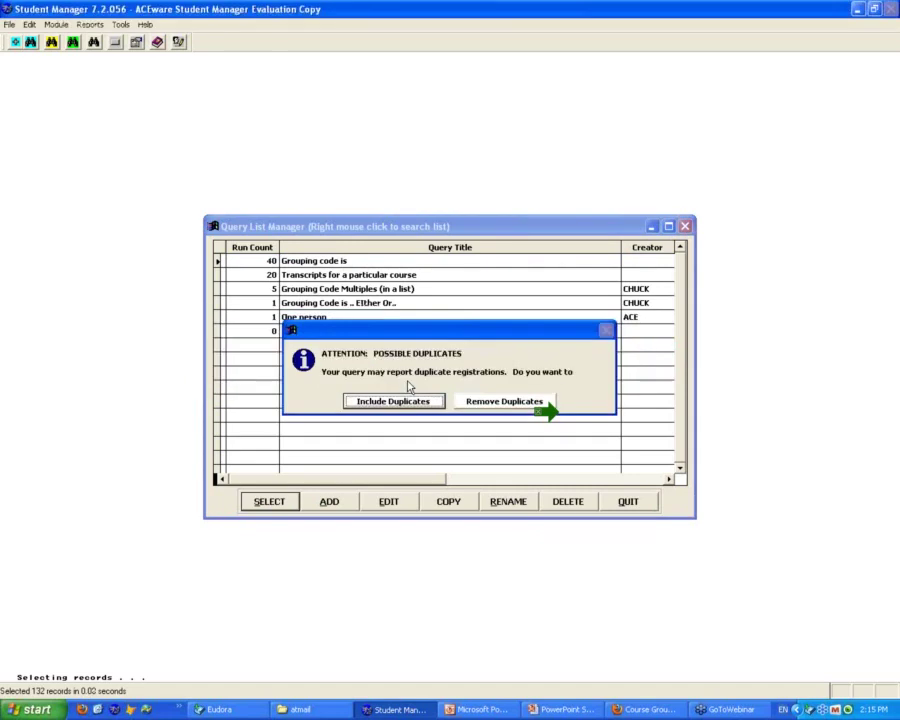
{"action": "left_click_drag", "start_coordinate": [423, 336], "coordinate": [376, 291]}
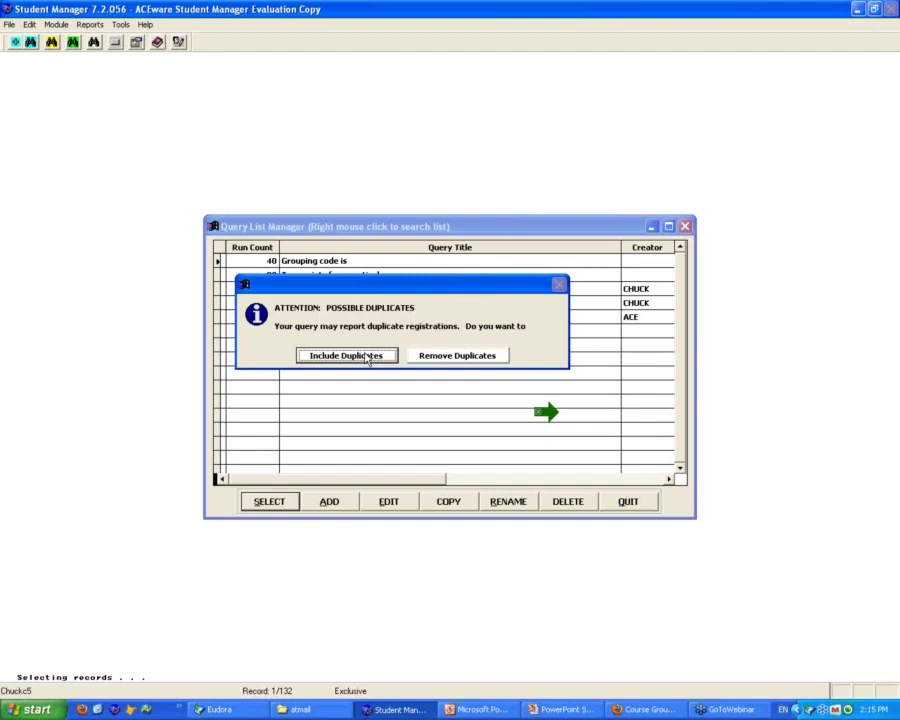
{"action": "left_click", "coordinate": [368, 357]}
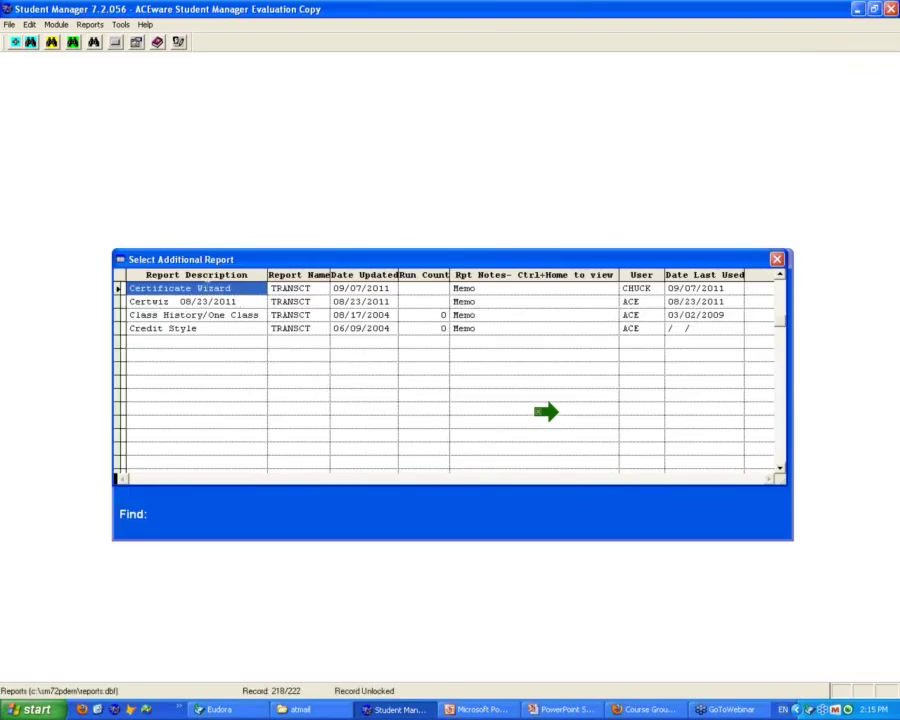
Run the Certificate Wizard additional report and set the grouping code of criteria 1 to ACECER
{"action": "key", "text": "Return"}
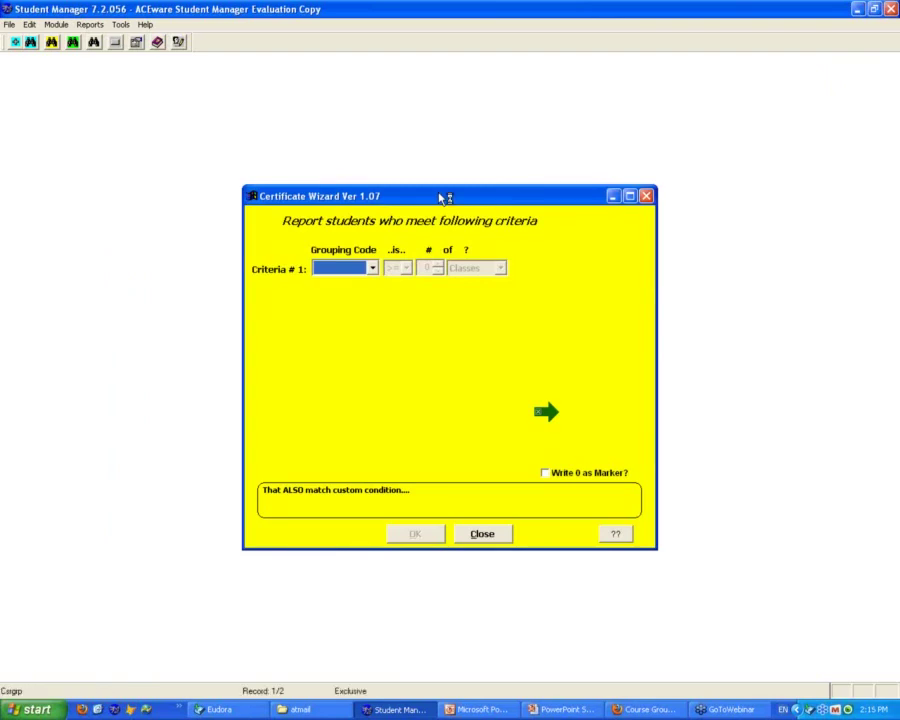
{"action": "left_click", "coordinate": [372, 269]}
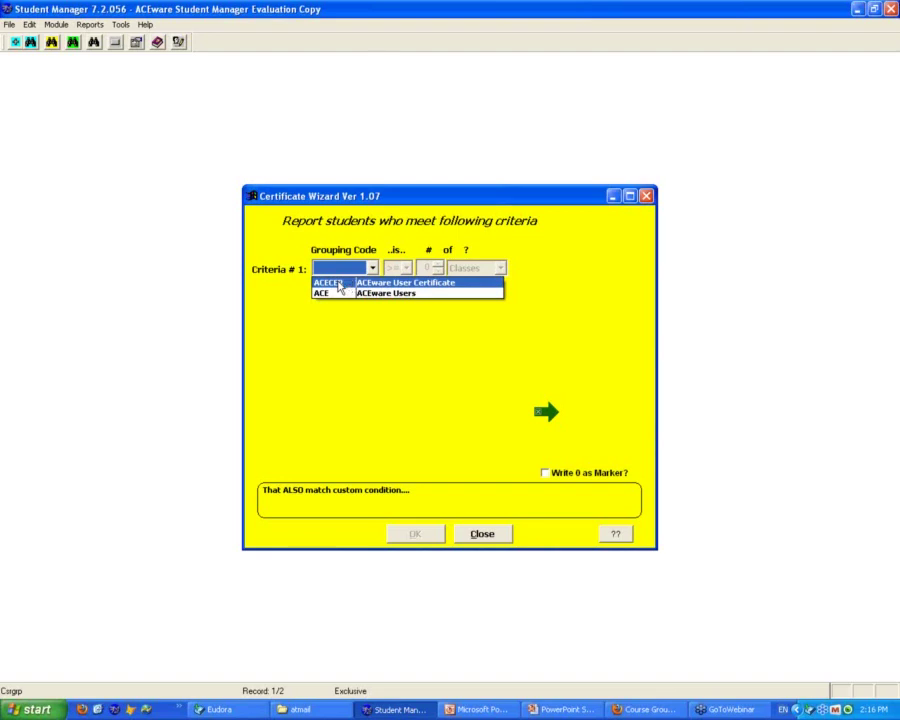
{"action": "left_click", "coordinate": [339, 286]}
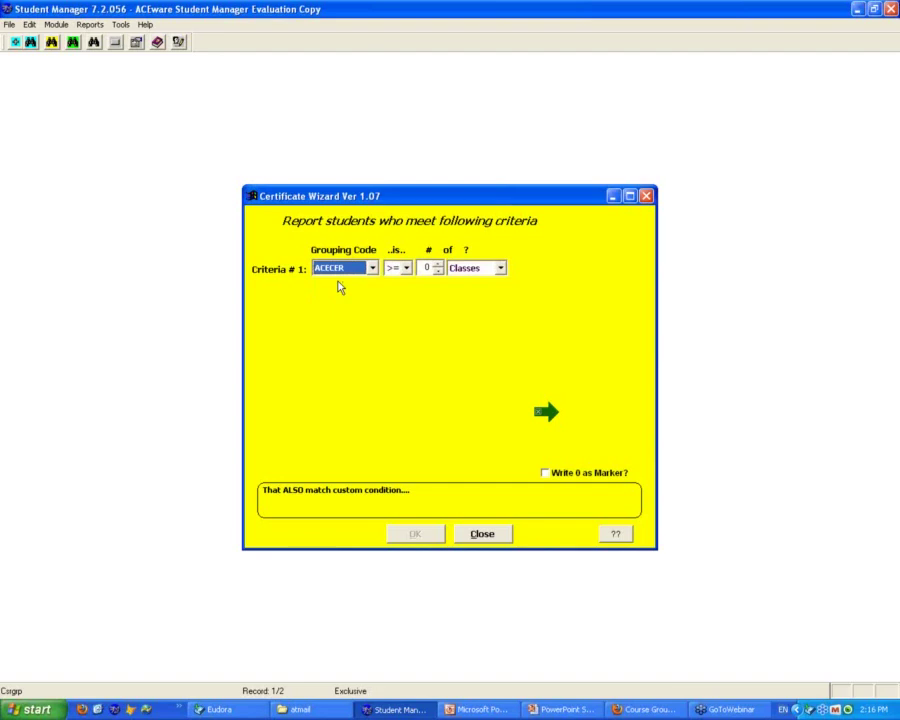
Require >= 3 classes in criteria 1 without a grade or attendance condition, and generate the transcript preview
{"action": "left_click", "coordinate": [406, 269]}
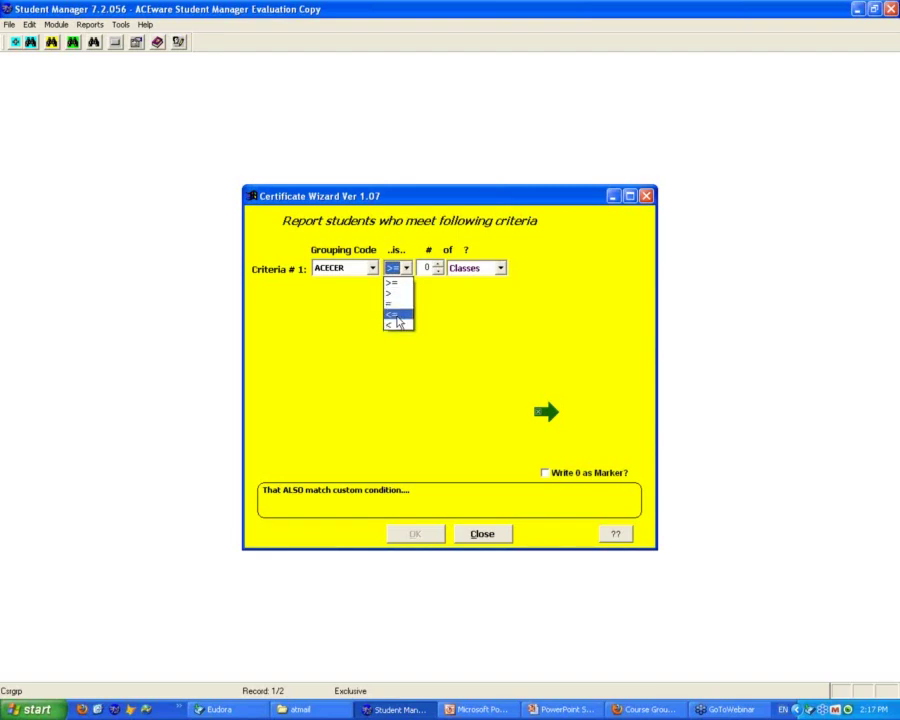
{"action": "left_click", "coordinate": [437, 268]}
{"action": "left_click", "coordinate": [437, 265]}
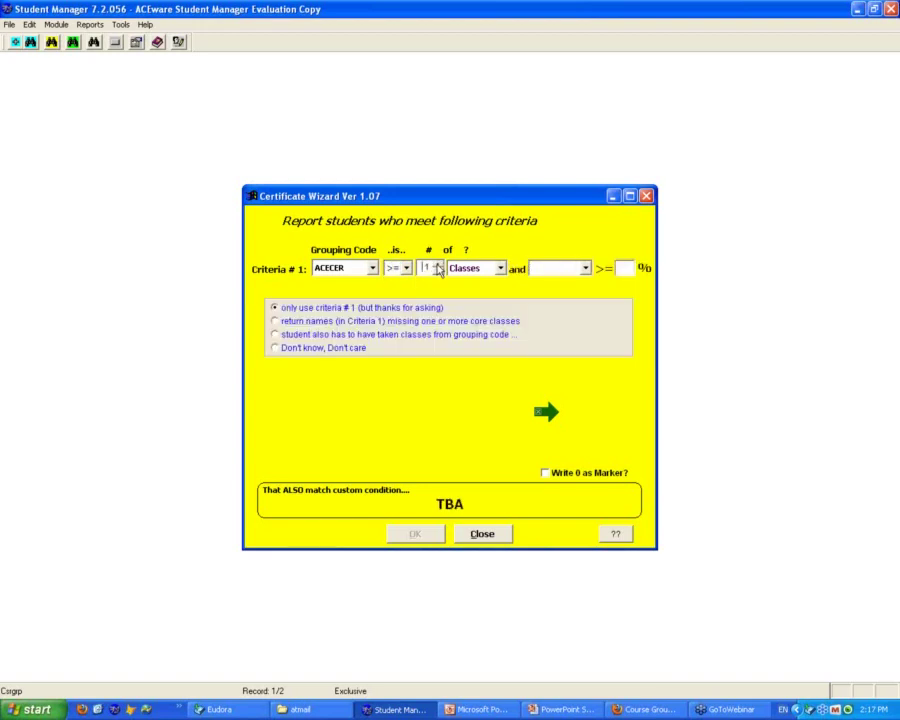
{"action": "left_click", "coordinate": [437, 271]}
{"action": "left_click", "coordinate": [586, 269]}
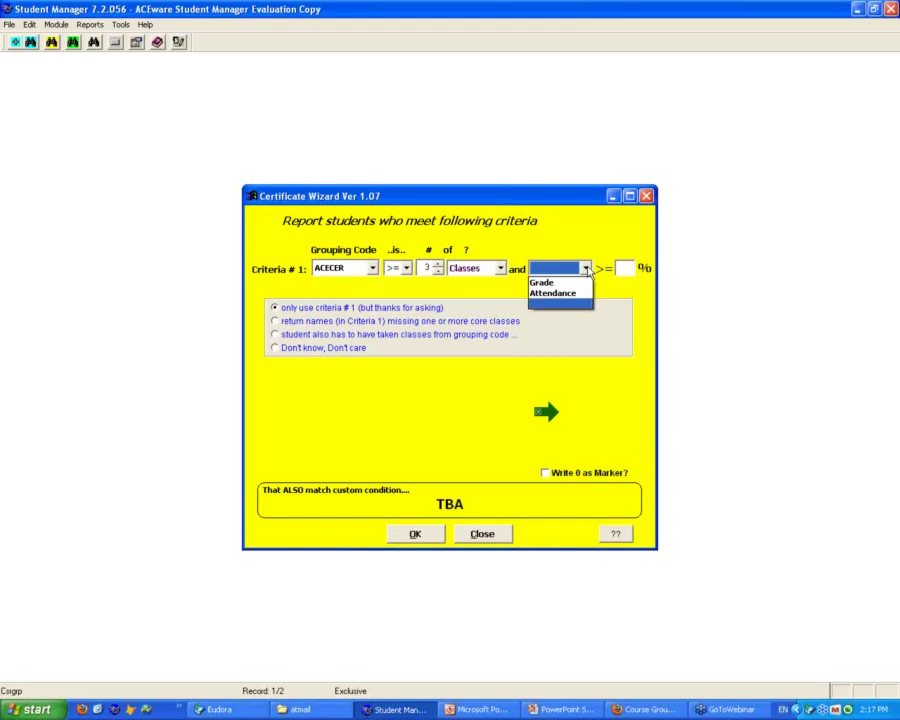
{"action": "left_click", "coordinate": [586, 268]}
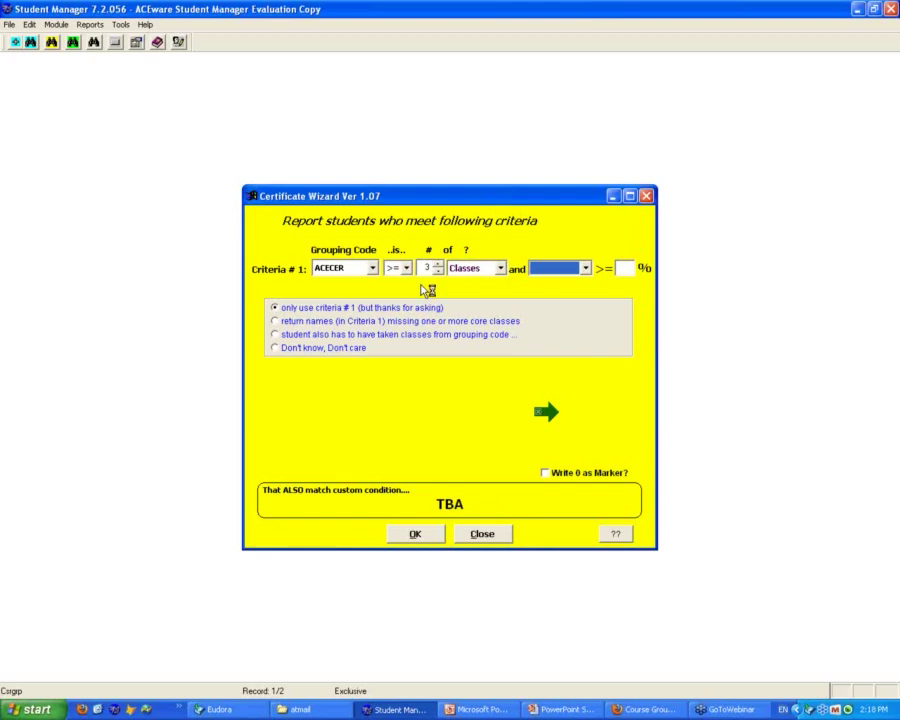
{"action": "left_click", "coordinate": [418, 535]}
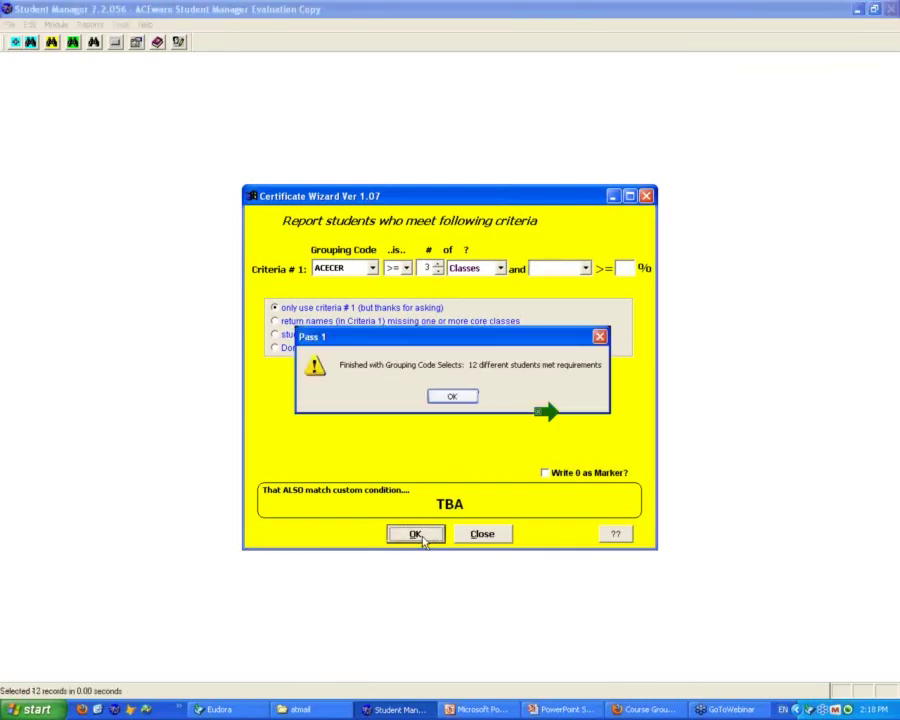
{"action": "key", "text": "Return"}
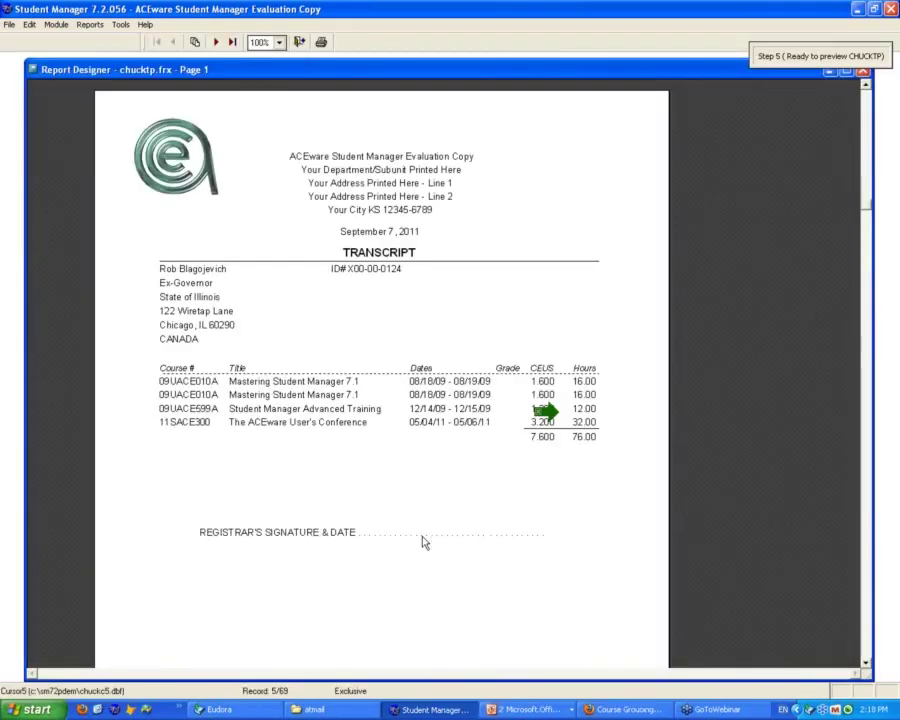
Page through the previewed transcripts to the last page to examine each student's completed courses, and close the preview
{"action": "left_click", "coordinate": [217, 42]}
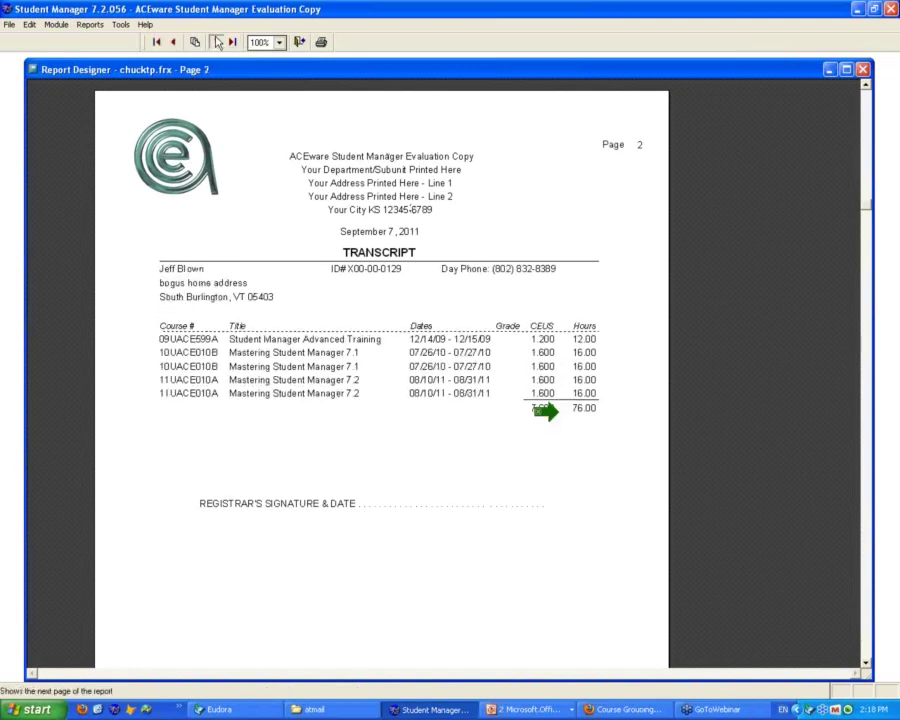
{"action": "left_click", "coordinate": [217, 42]}
{"action": "left_click", "coordinate": [217, 42]}
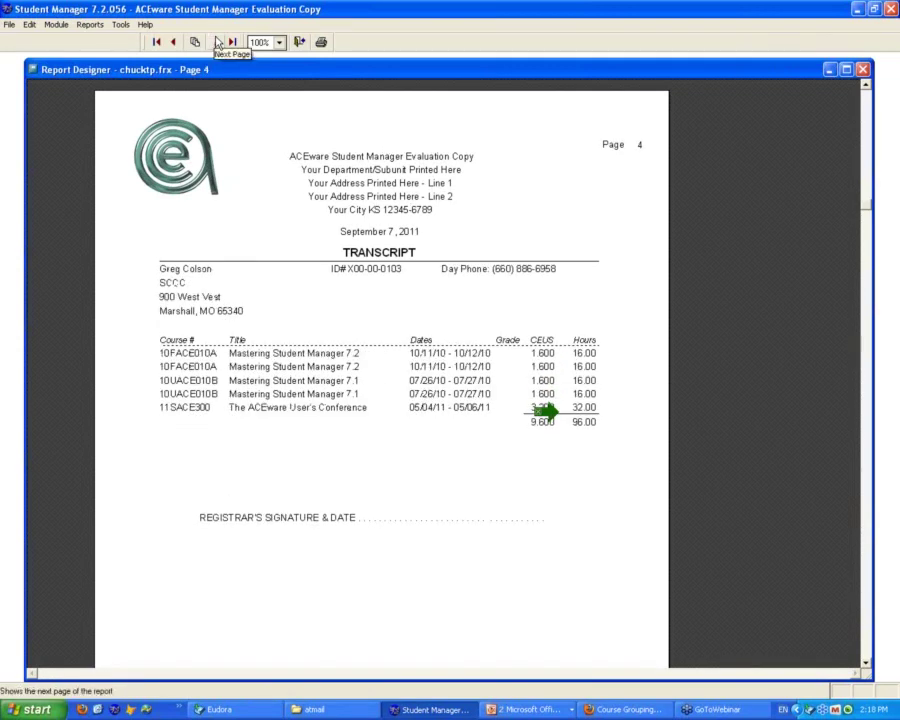
{"action": "left_click", "coordinate": [217, 42]}
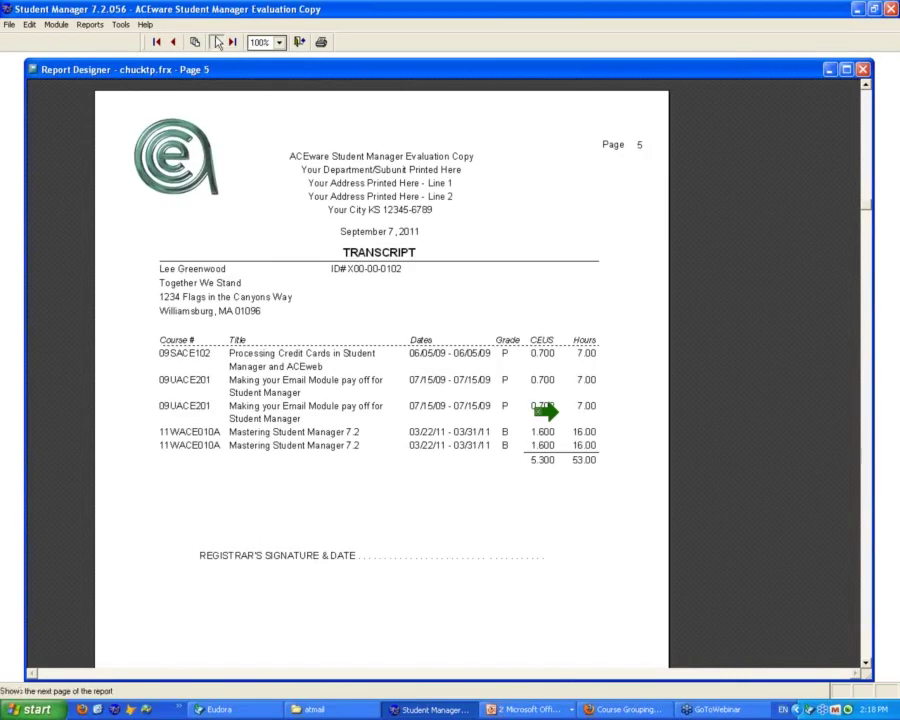
{"action": "left_click", "coordinate": [217, 42]}
{"action": "left_click", "coordinate": [217, 42]}
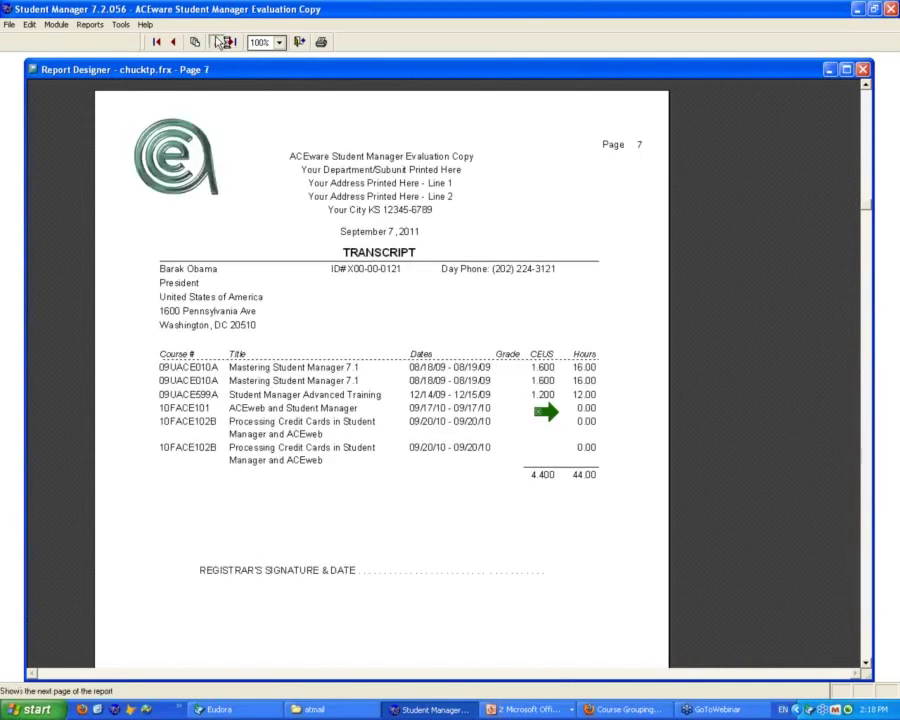
{"action": "left_click", "coordinate": [217, 42]}
{"action": "left_click", "coordinate": [219, 42]}
{"action": "left_click", "coordinate": [219, 42]}
{"action": "left_click", "coordinate": [219, 42]}
{"action": "left_click", "coordinate": [219, 42]}
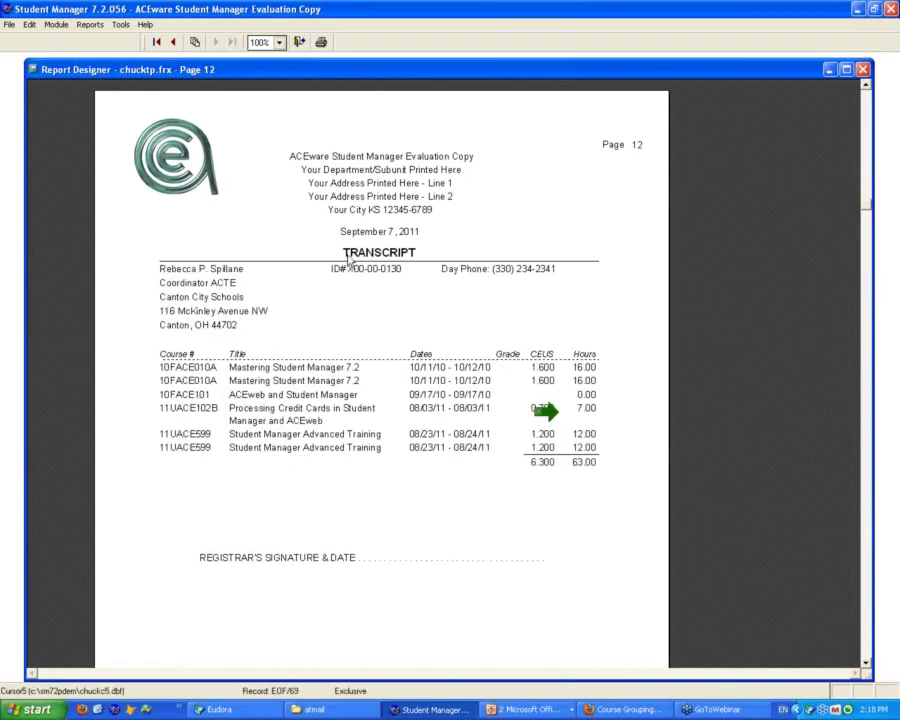
{"action": "left_click", "coordinate": [300, 42]}
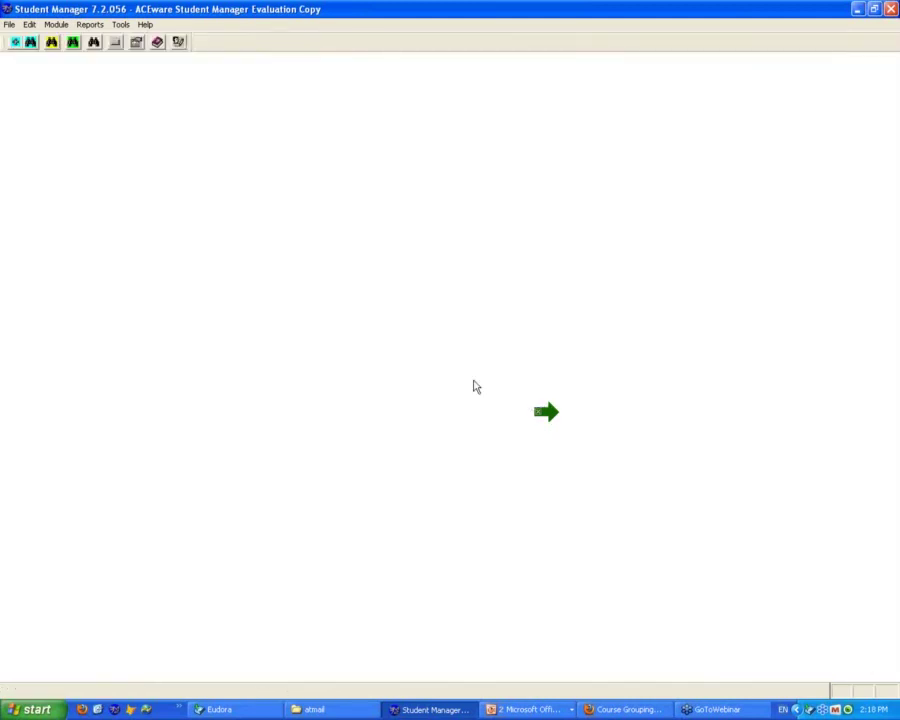
{"action": "left_click", "coordinate": [90, 25]}
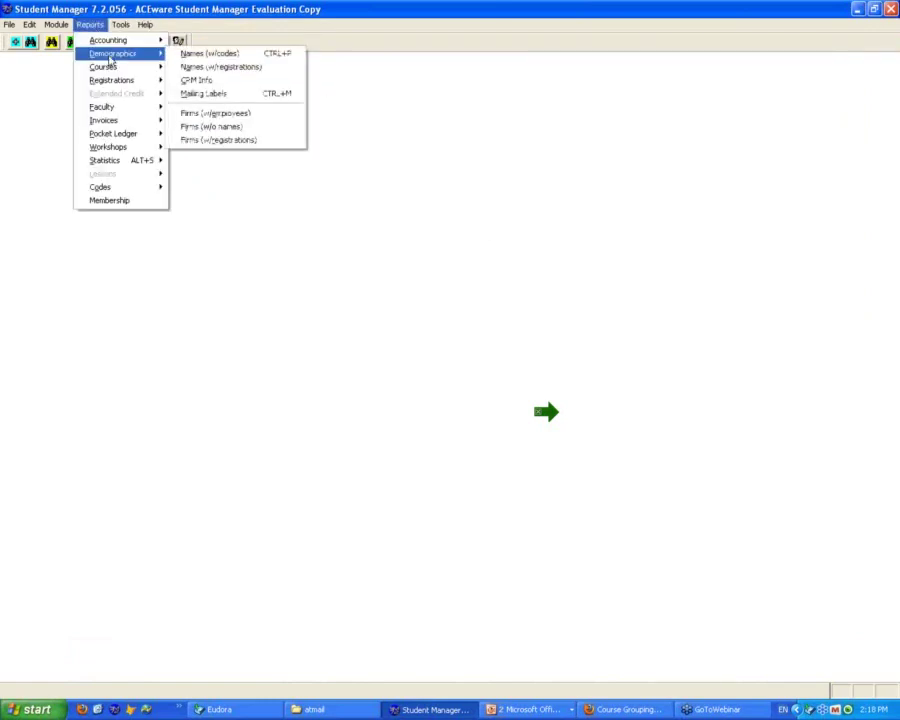
{"action": "mouse_move", "coordinate": [107, 80]}
{"action": "left_click", "coordinate": [228, 140]}
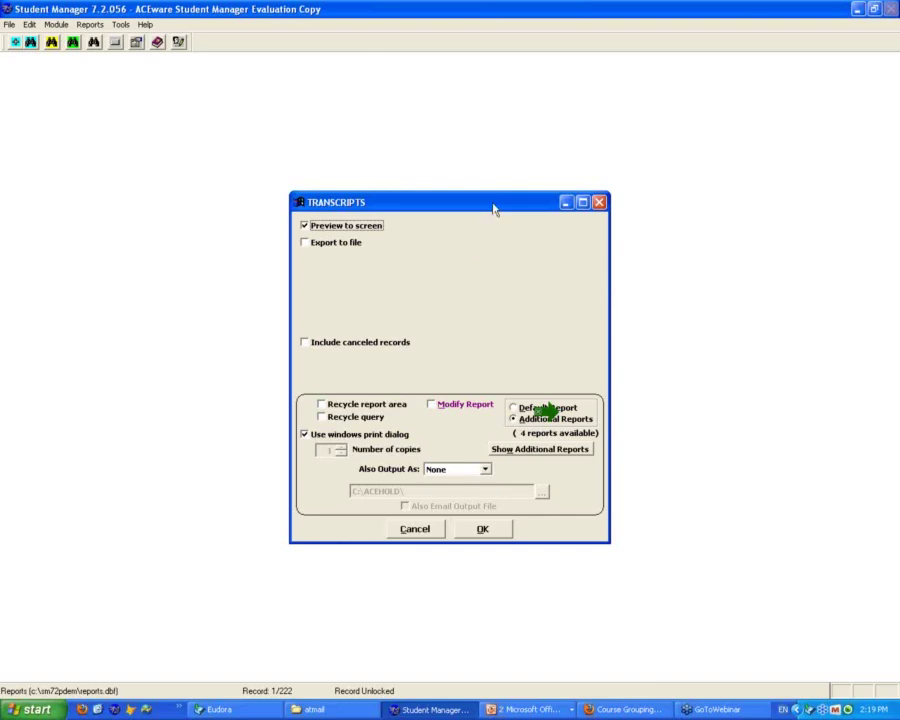
{"action": "left_click_drag", "start_coordinate": [493, 207], "coordinate": [413, 193]}
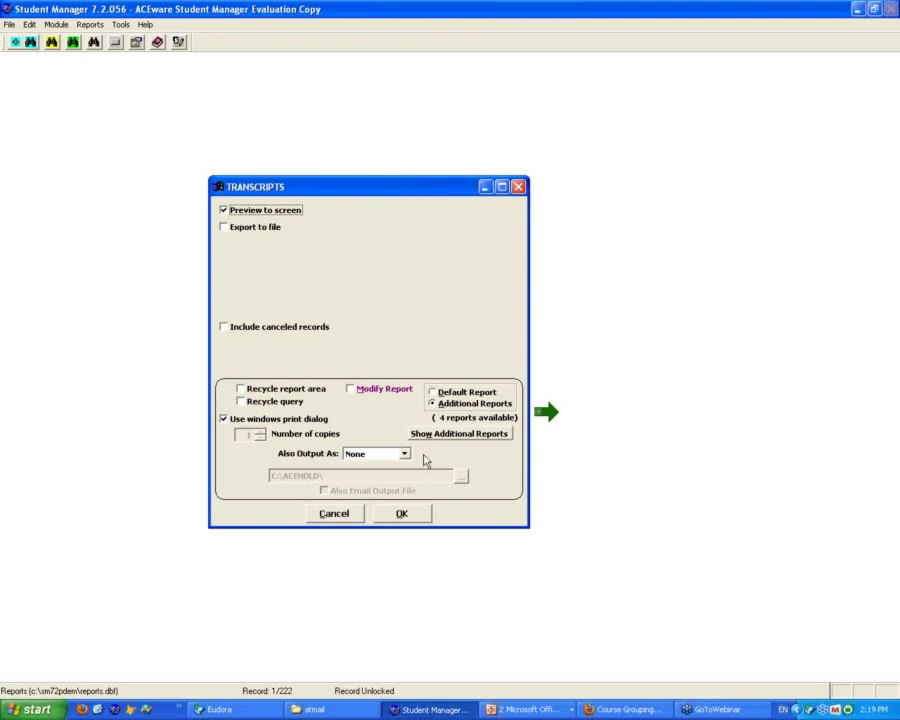
{"action": "left_click", "coordinate": [381, 517]}
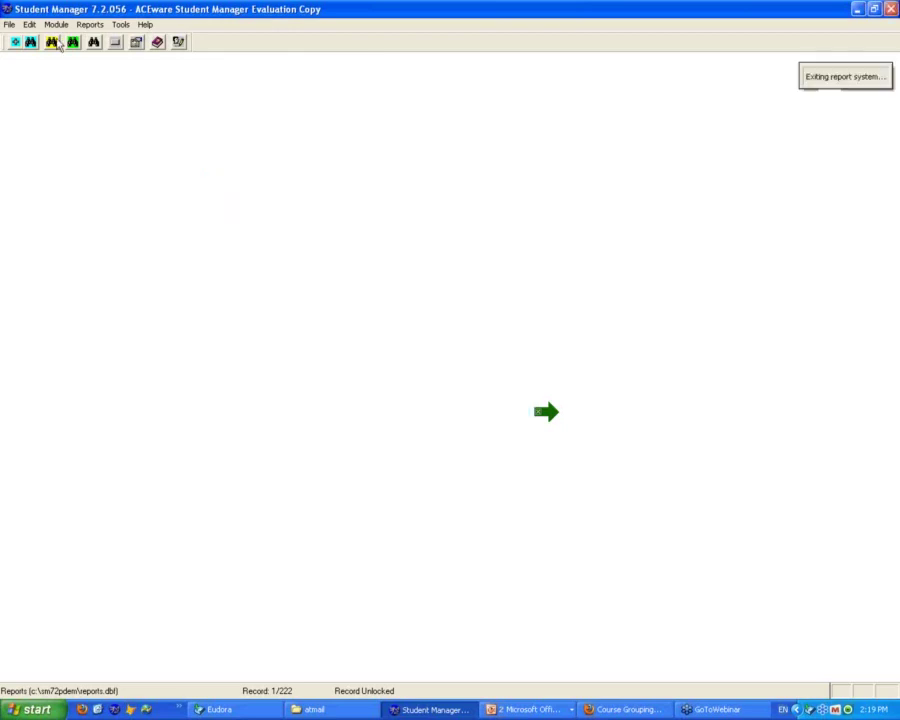
Open the record of course 09FACE010B to examine its details and grouping code, and close the record
{"action": "left_click", "coordinate": [55, 42]}
{"action": "key", "text": "Return"}
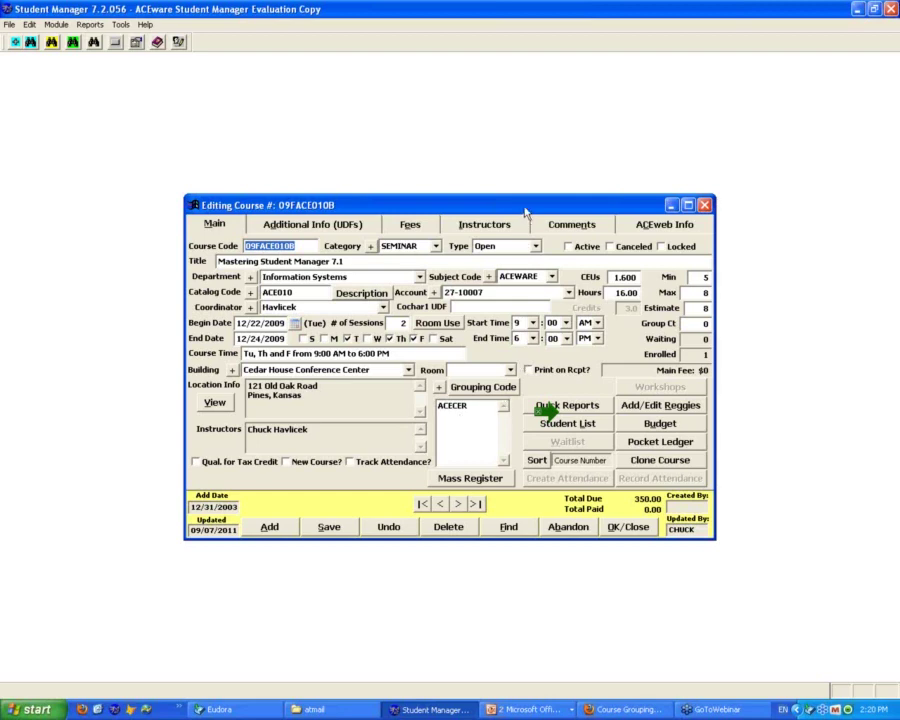
{"action": "left_click_drag", "start_coordinate": [524, 208], "coordinate": [483, 187]}
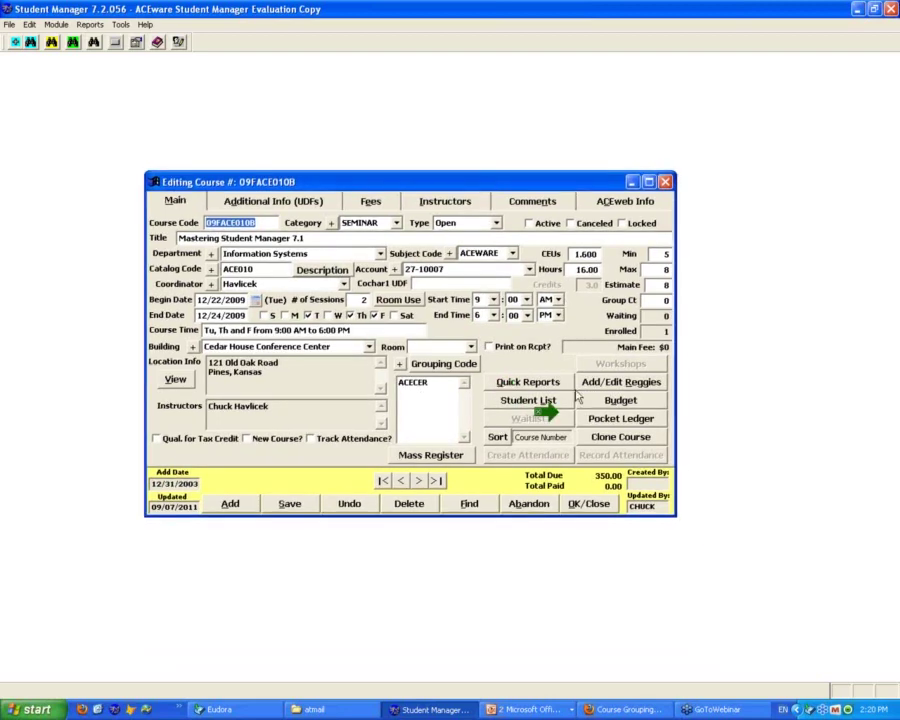
{"action": "left_click", "coordinate": [601, 510]}
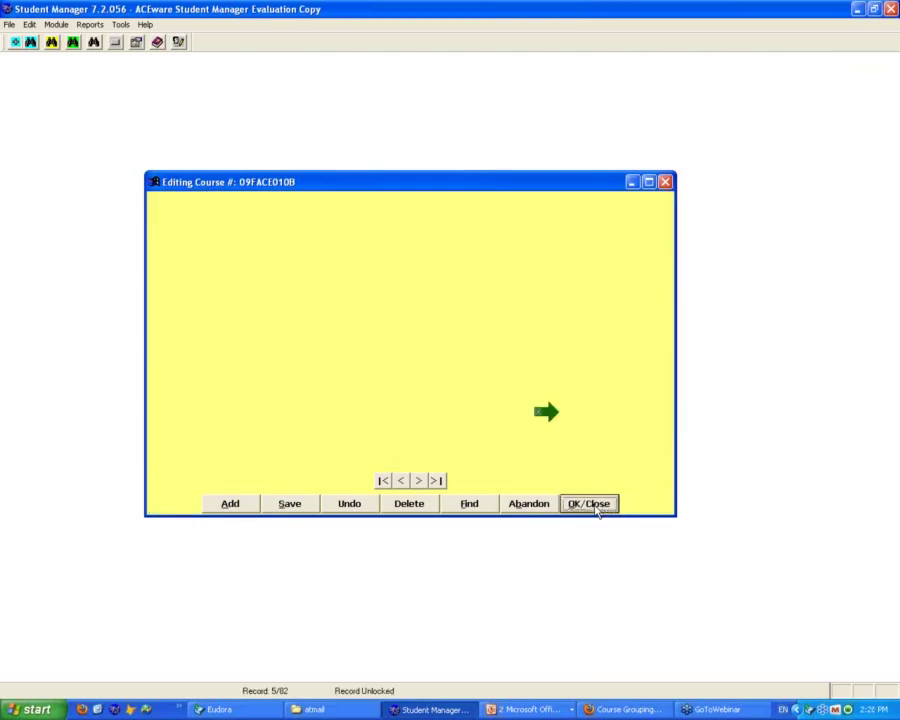
Start a Transcripts report previewed to screen that uses the additional reports
{"action": "left_click", "coordinate": [89, 25]}
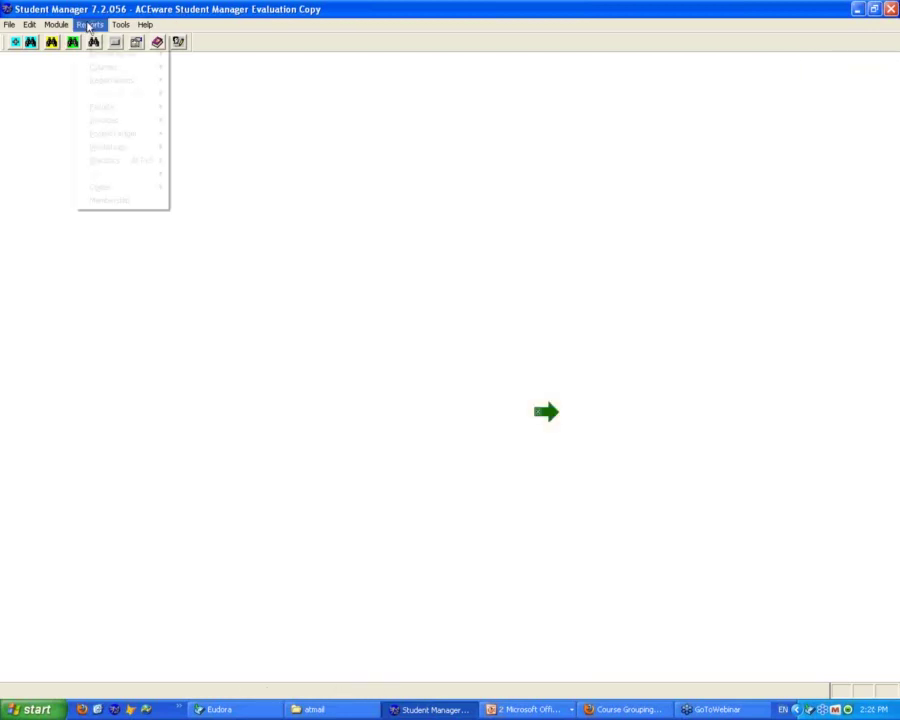
{"action": "mouse_move", "coordinate": [107, 82]}
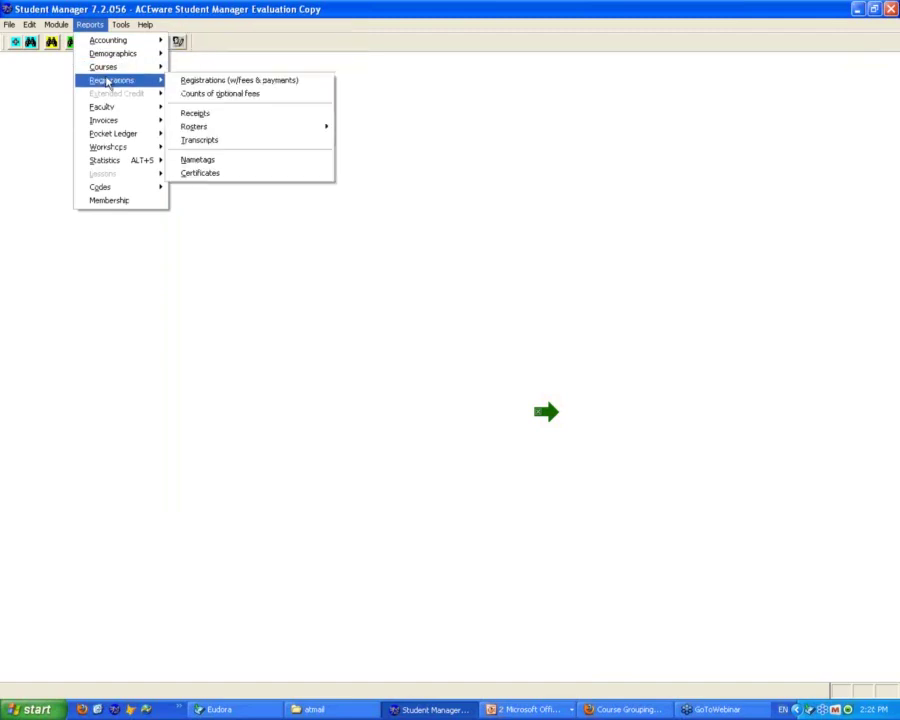
{"action": "left_click", "coordinate": [212, 140]}
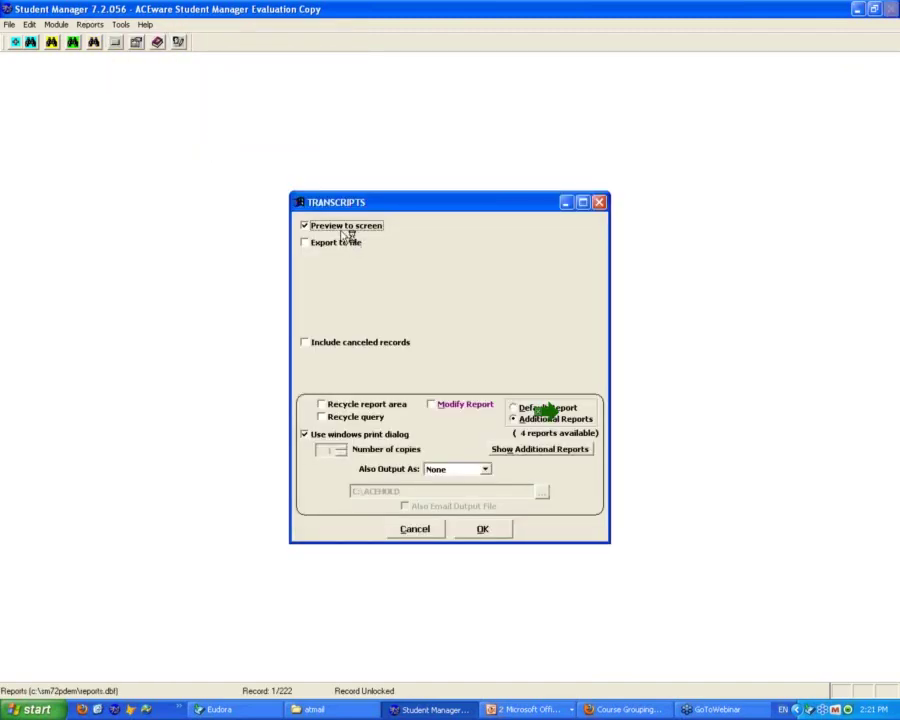
{"action": "left_click", "coordinate": [513, 420]}
{"action": "left_click", "coordinate": [490, 535]}
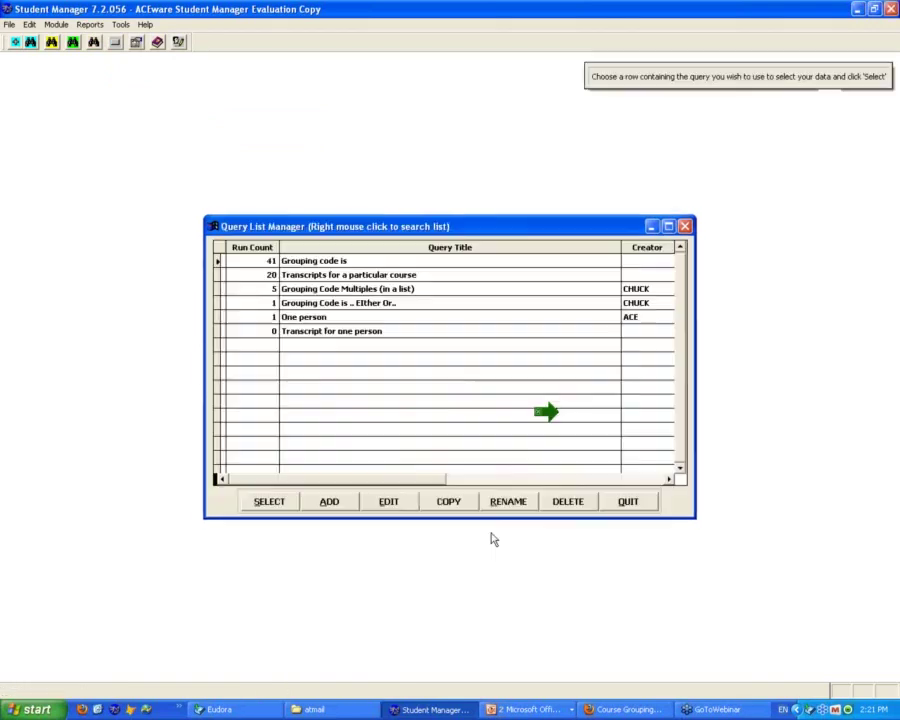
Run the query "Grouping code is" for codes beginning with ACE, and include duplicate registrations
{"action": "left_click", "coordinate": [290, 503]}
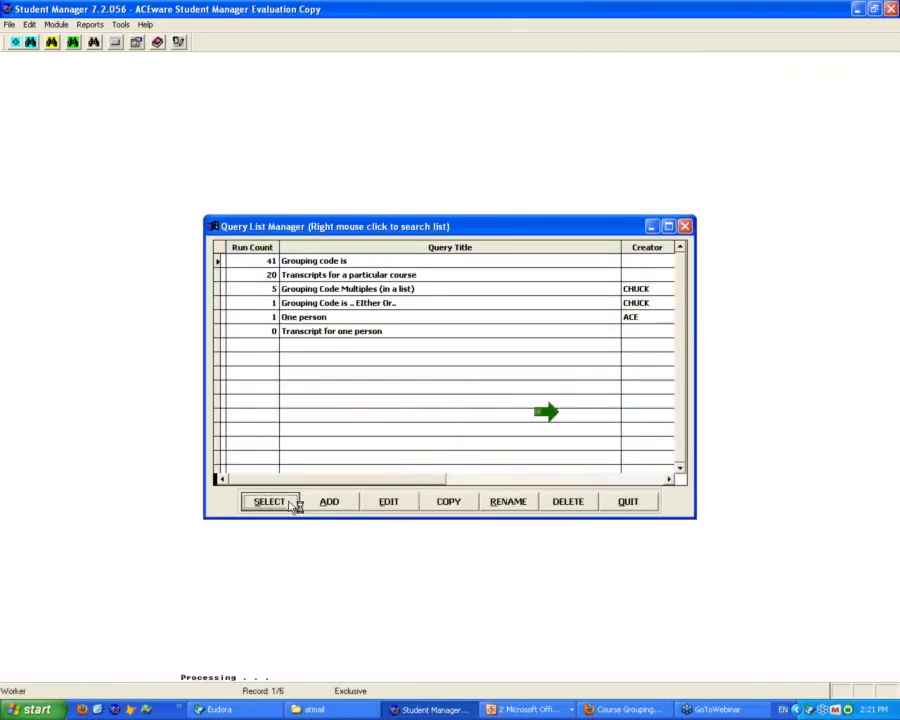
{"action": "type", "text": "AC"}
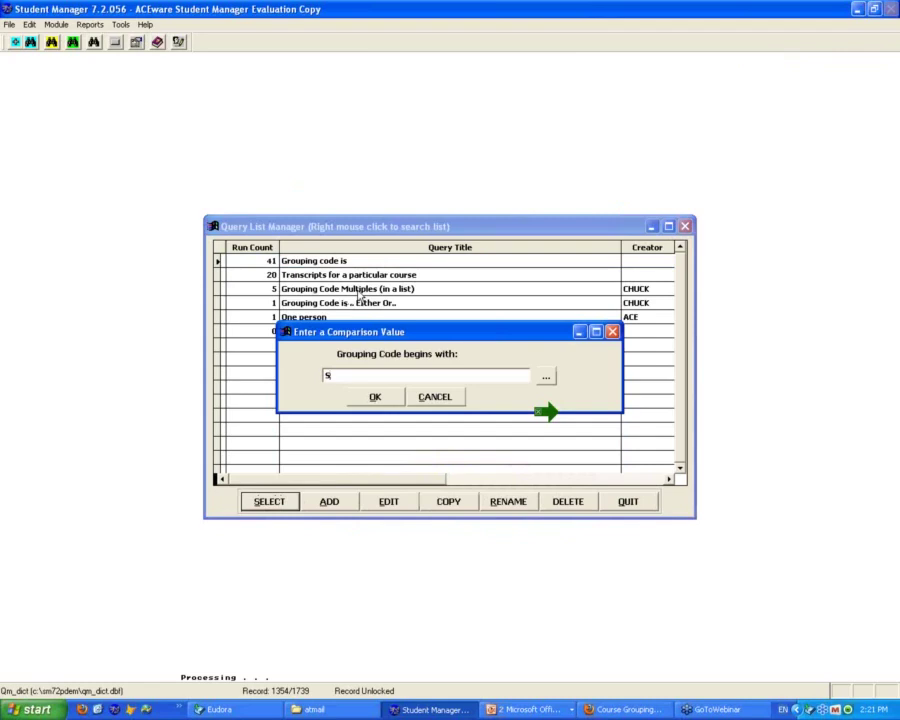
{"action": "type", "text": "E"}
{"action": "left_click", "coordinate": [374, 397]}
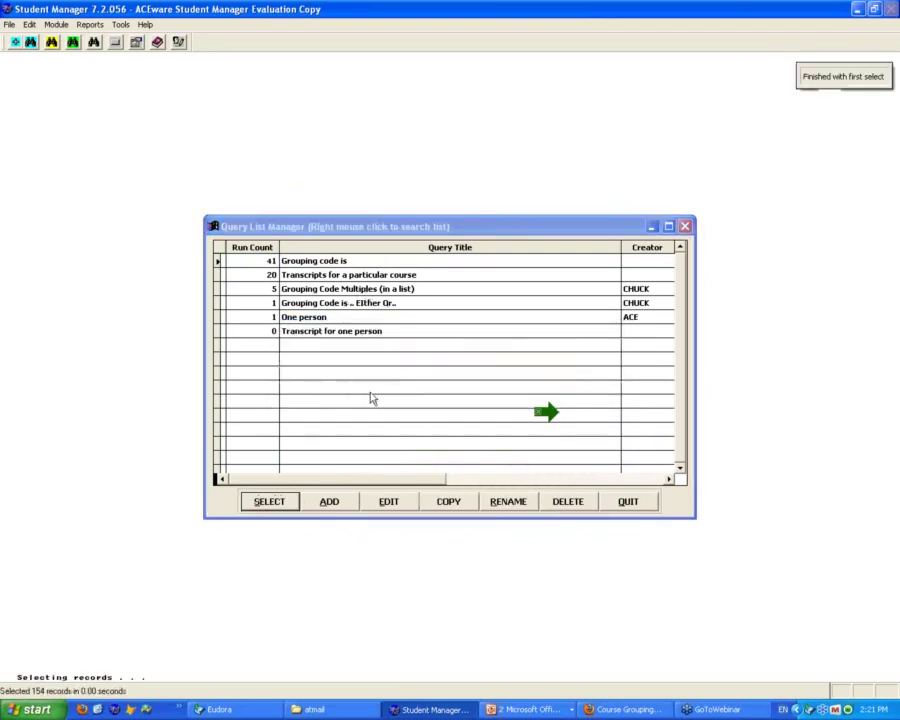
{"action": "left_click", "coordinate": [437, 400]}
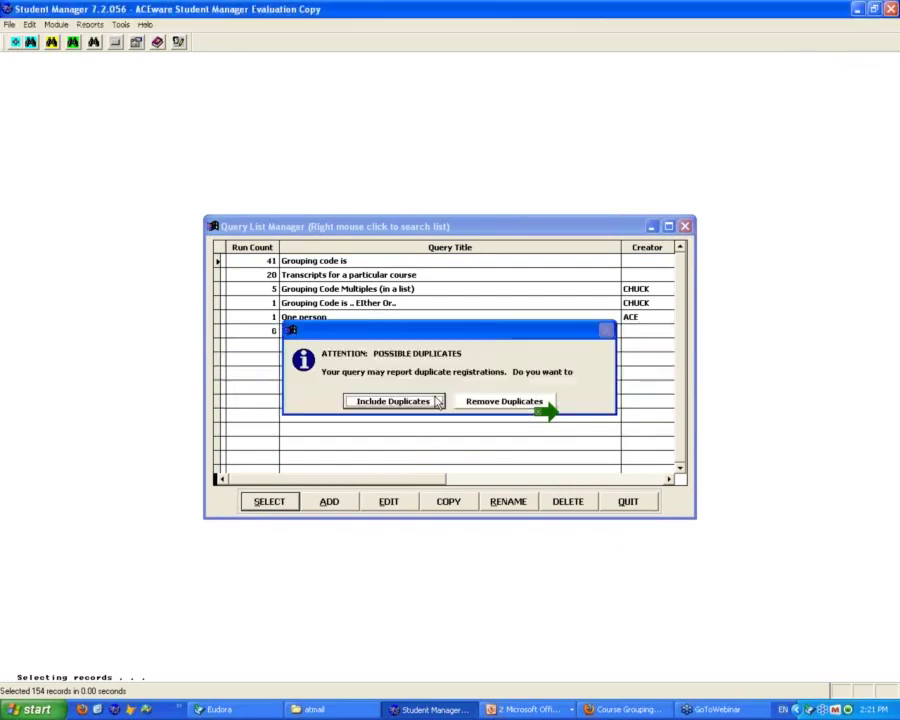
{"action": "left_click", "coordinate": [430, 402]}
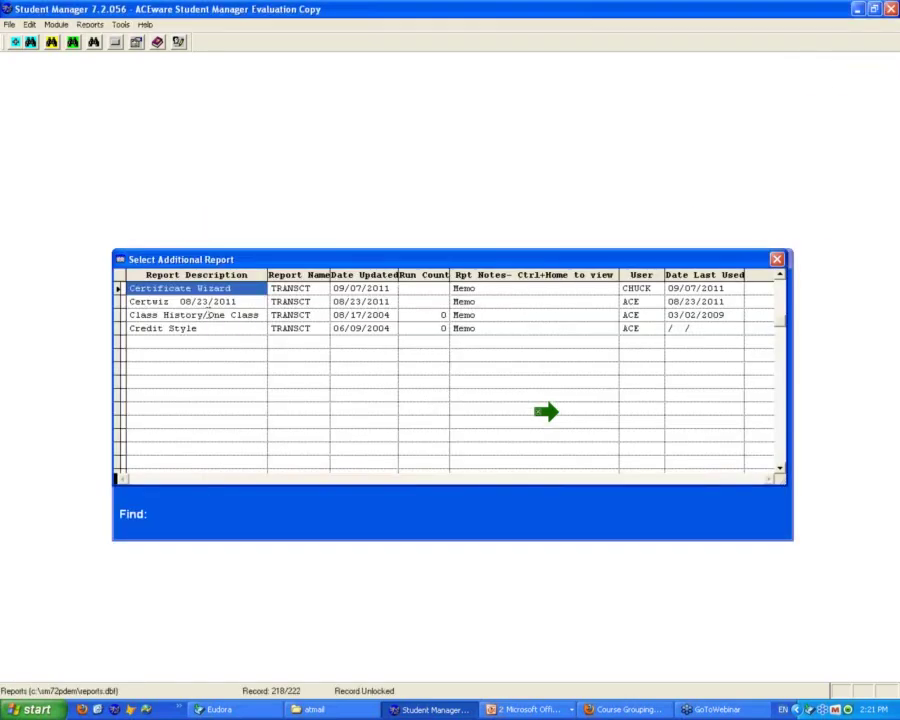
Run the Certificate Wizard additional report and require >= 2 classes with grouping code ACECER in criteria 1
{"action": "double_click", "coordinate": [227, 291]}
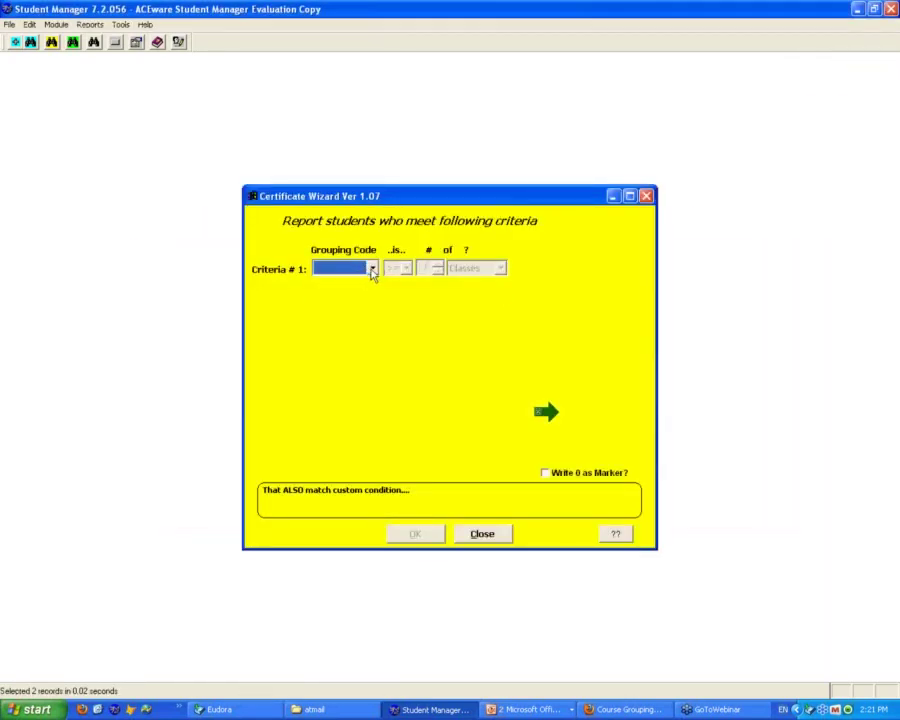
{"action": "left_click", "coordinate": [371, 268]}
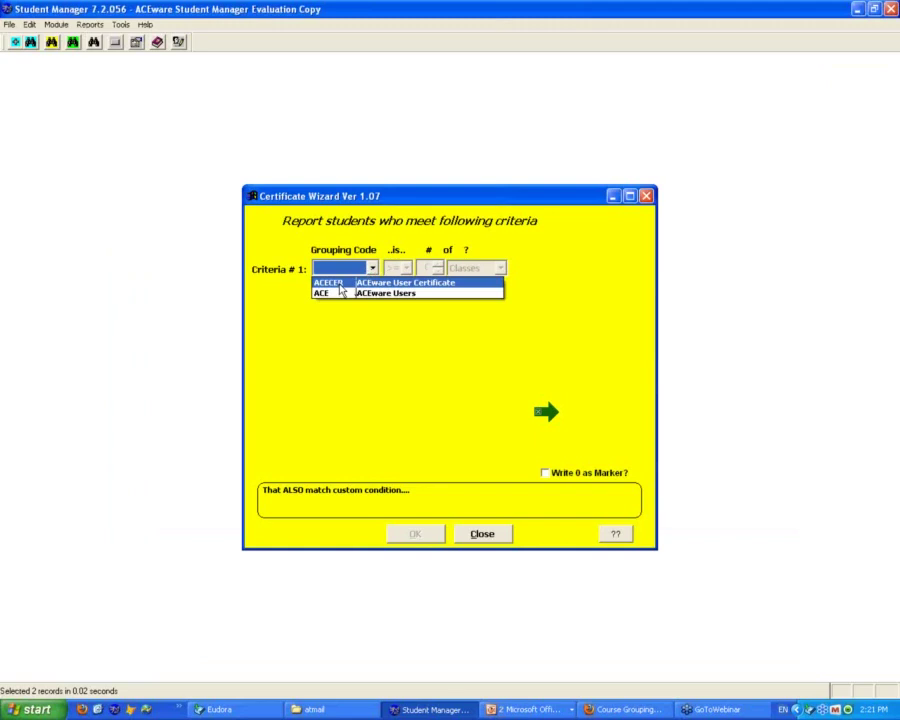
{"action": "left_click", "coordinate": [340, 286]}
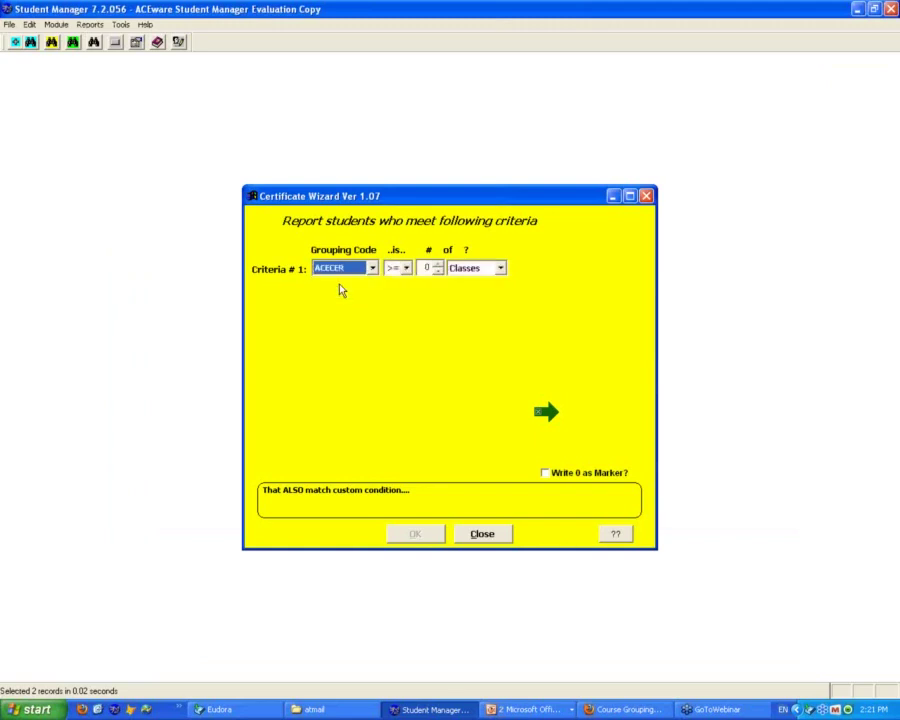
{"action": "left_click", "coordinate": [439, 265]}
{"action": "left_click", "coordinate": [439, 265]}
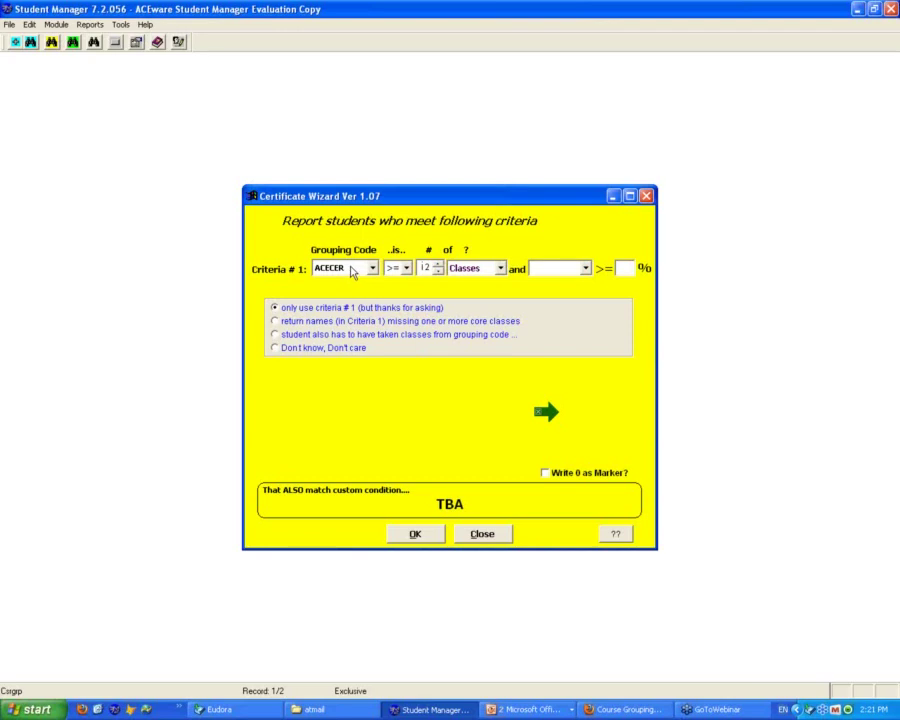
Require that students have also taken classes from a second grouping code, setting criteria 2 to ACE >= 2 classes
{"action": "left_click", "coordinate": [275, 335]}
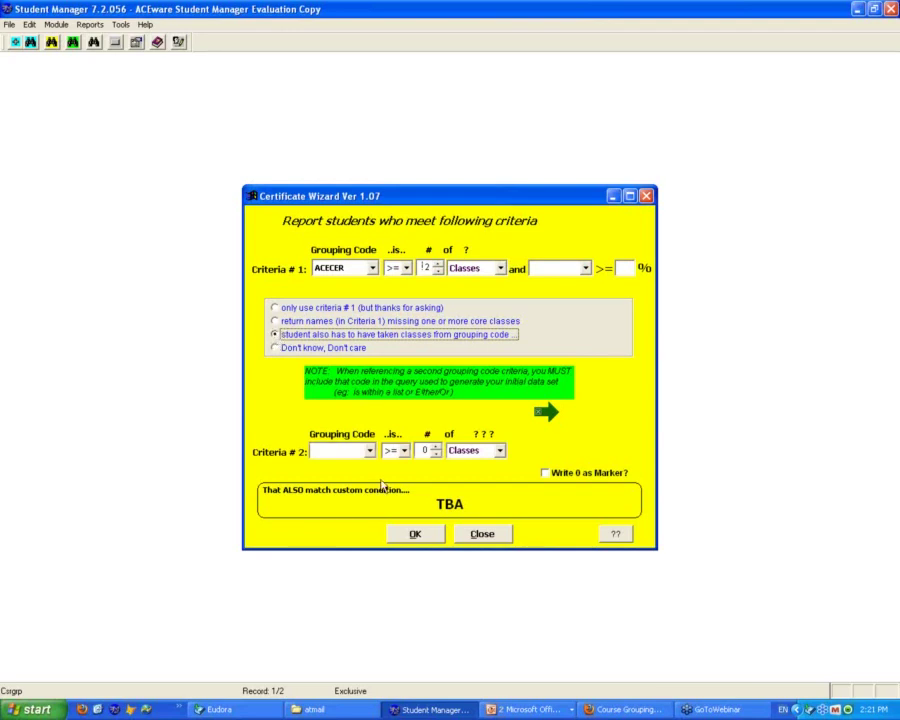
{"action": "left_click", "coordinate": [369, 450]}
{"action": "left_click", "coordinate": [325, 476]}
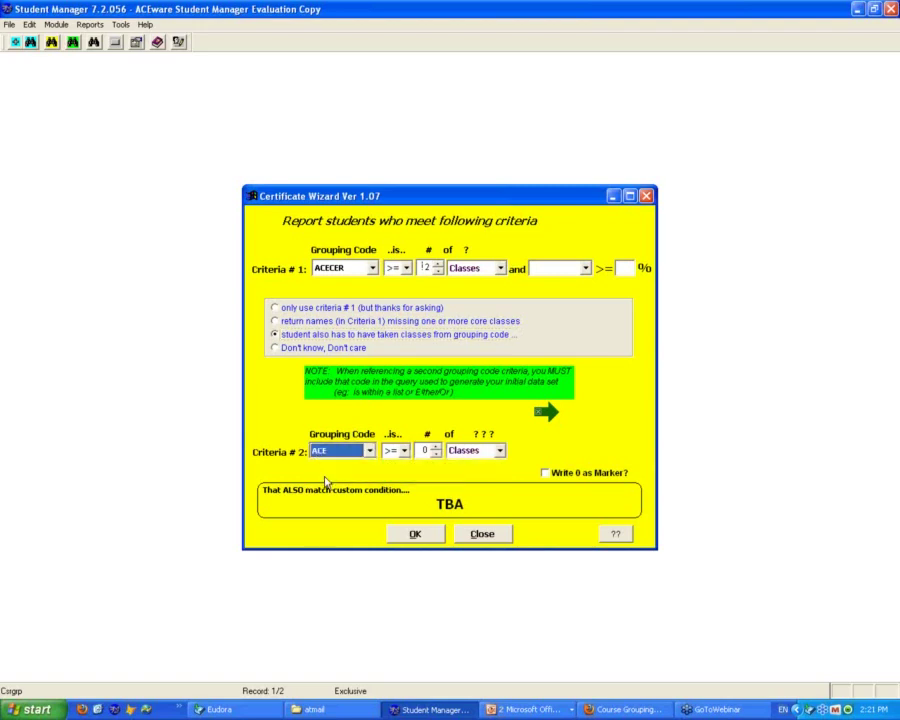
{"action": "left_click", "coordinate": [437, 447]}
{"action": "left_click", "coordinate": [437, 447]}
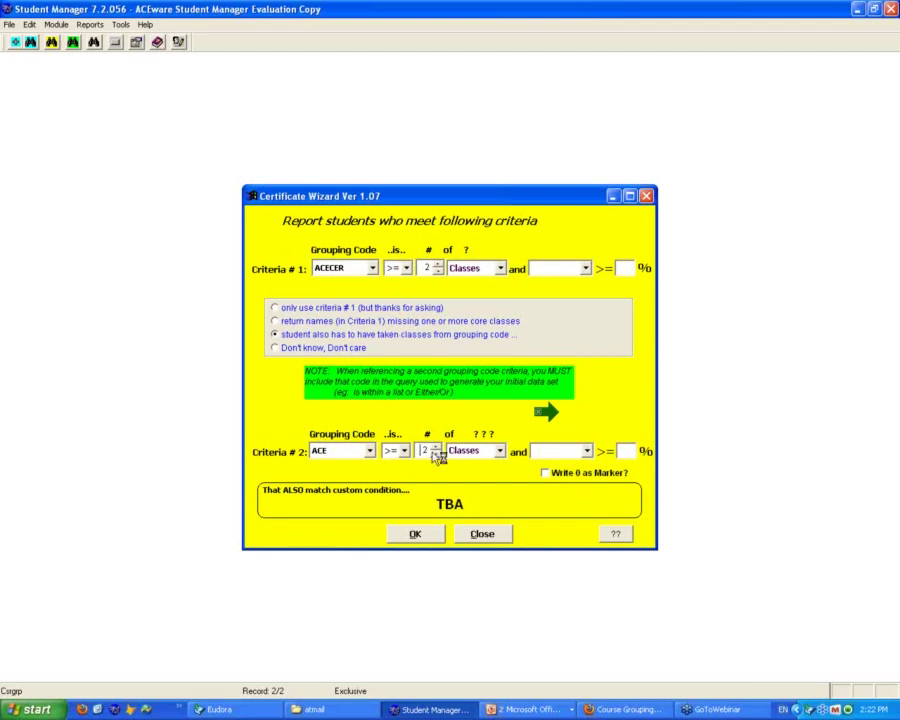
Leave both criteria without a grade or attendance condition, and generate the transcript preview
{"action": "left_click", "coordinate": [585, 269]}
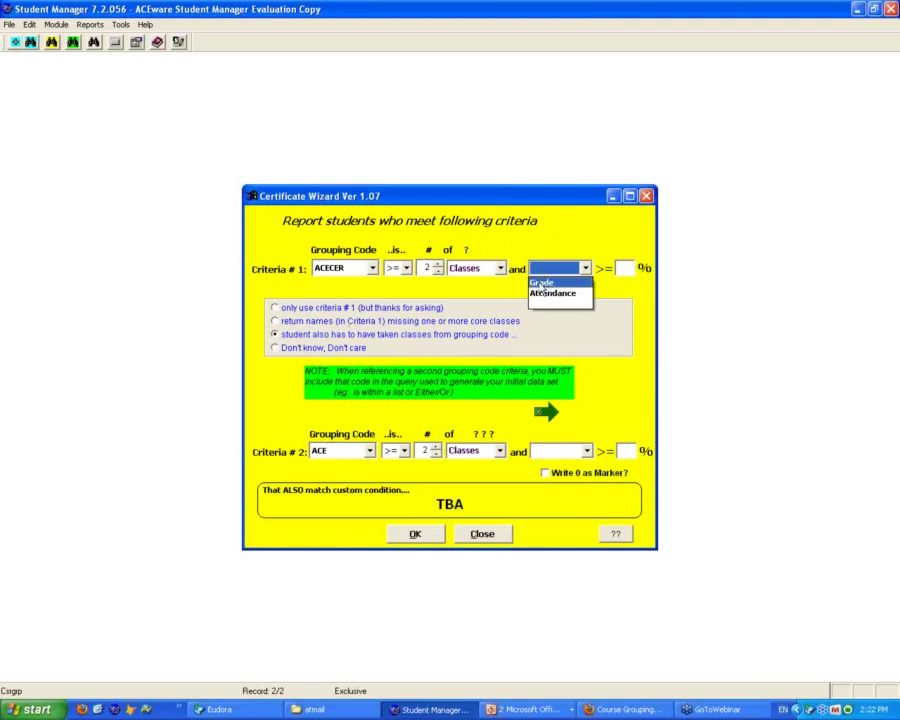
{"action": "left_click", "coordinate": [478, 290]}
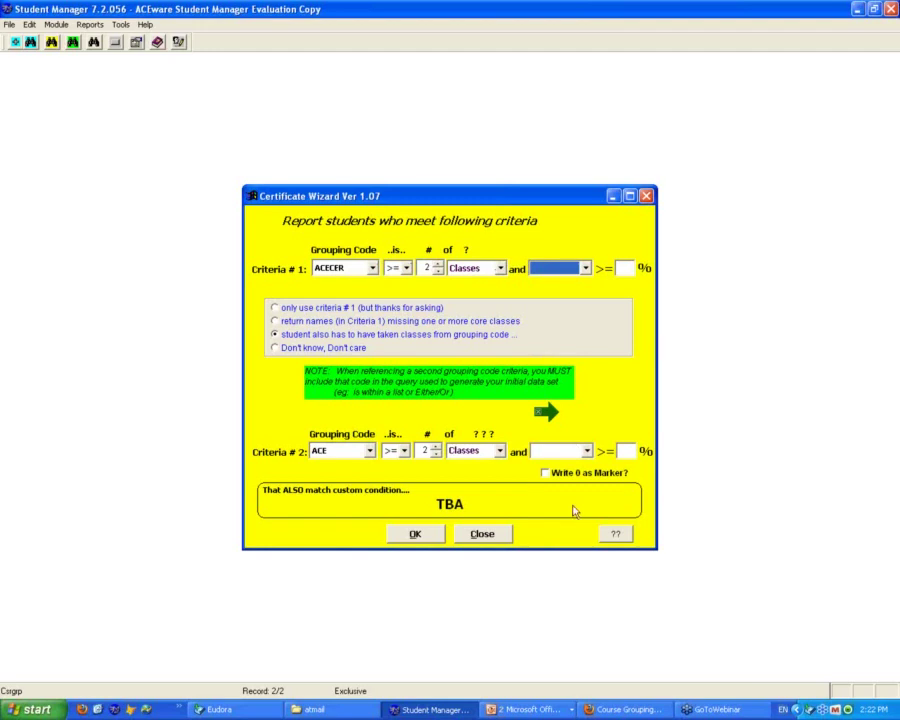
{"action": "left_click", "coordinate": [552, 452]}
{"action": "left_click", "coordinate": [436, 539]}
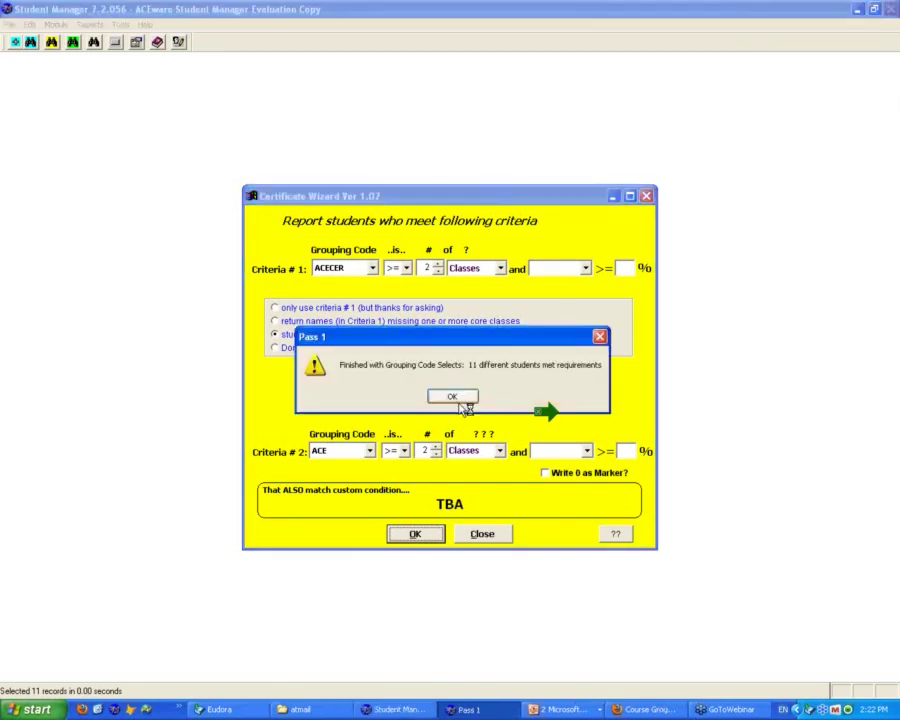
{"action": "left_click", "coordinate": [457, 398]}
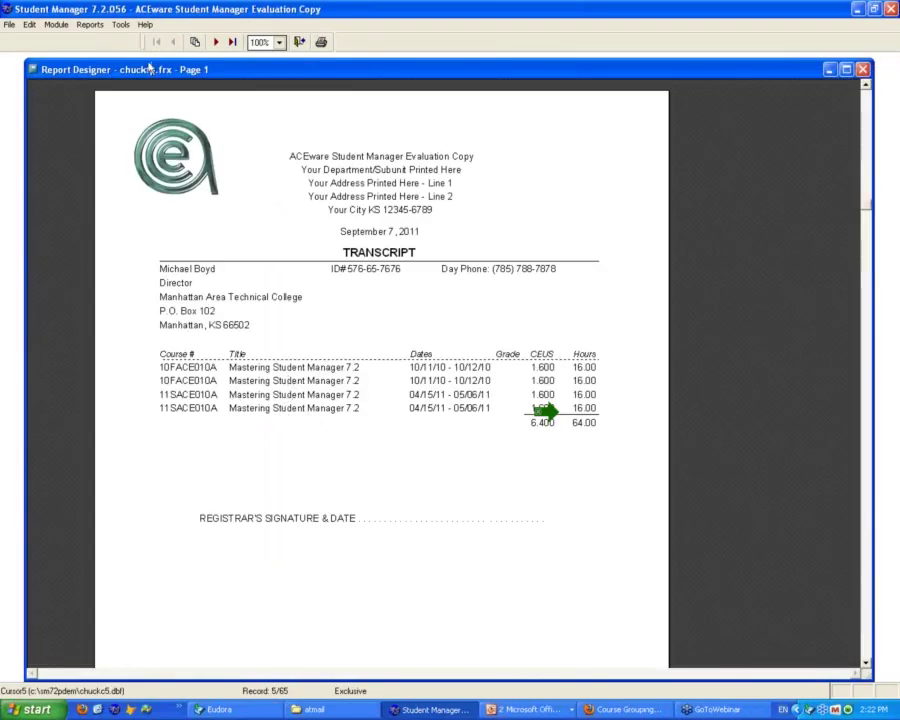
Page through the transcripts meeting both criteria to examine the students' courses, and close the preview
{"action": "left_click", "coordinate": [213, 42]}
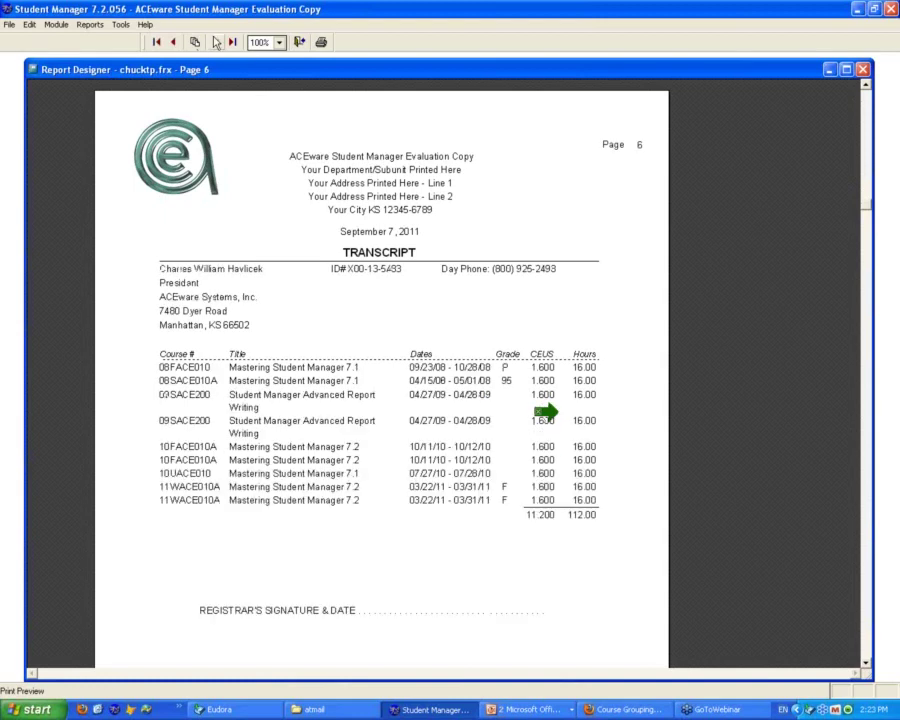
{"action": "left_click", "coordinate": [215, 43]}
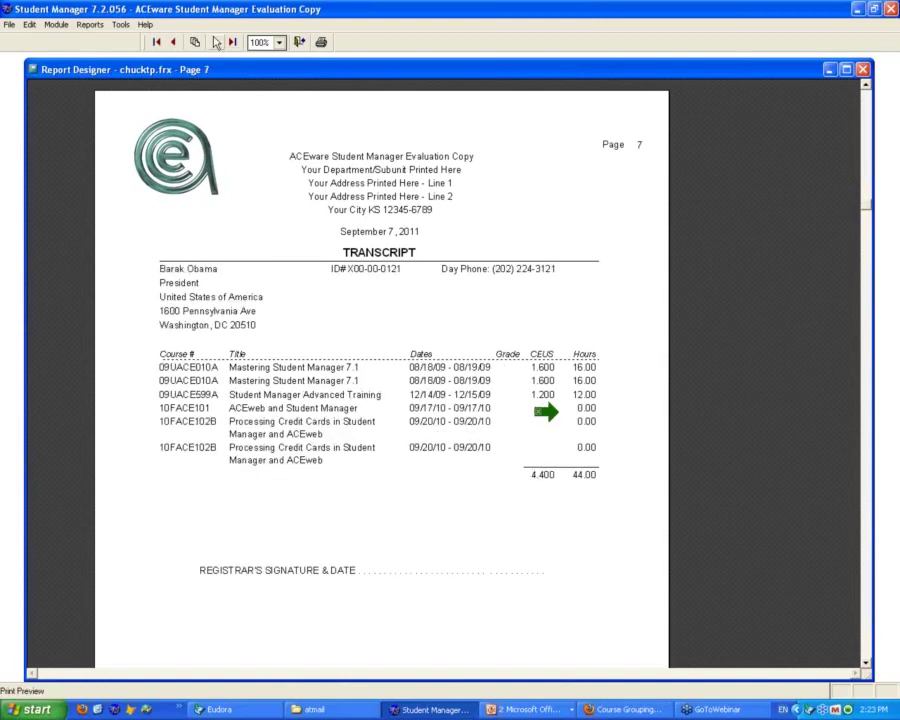
{"action": "left_click", "coordinate": [215, 43]}
{"action": "left_click", "coordinate": [298, 42]}
{"action": "left_click", "coordinate": [480, 389]}
Start another Transcripts report with the additional reports, using the query "Grouping Code Multiples (in a list)"
{"action": "left_click", "coordinate": [91, 25]}
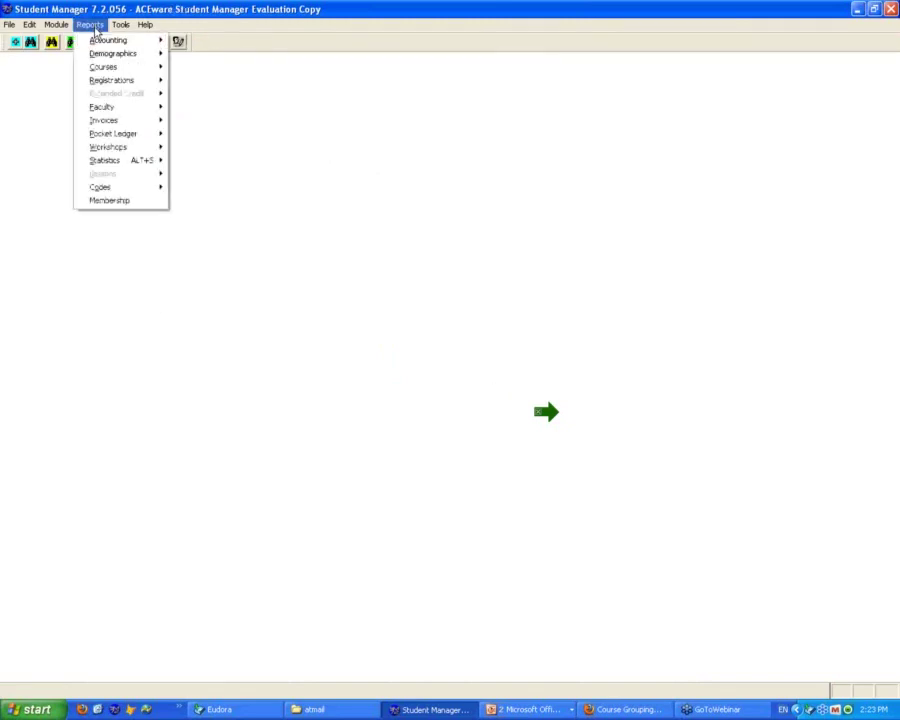
{"action": "mouse_move", "coordinate": [115, 82]}
{"action": "left_click", "coordinate": [208, 139]}
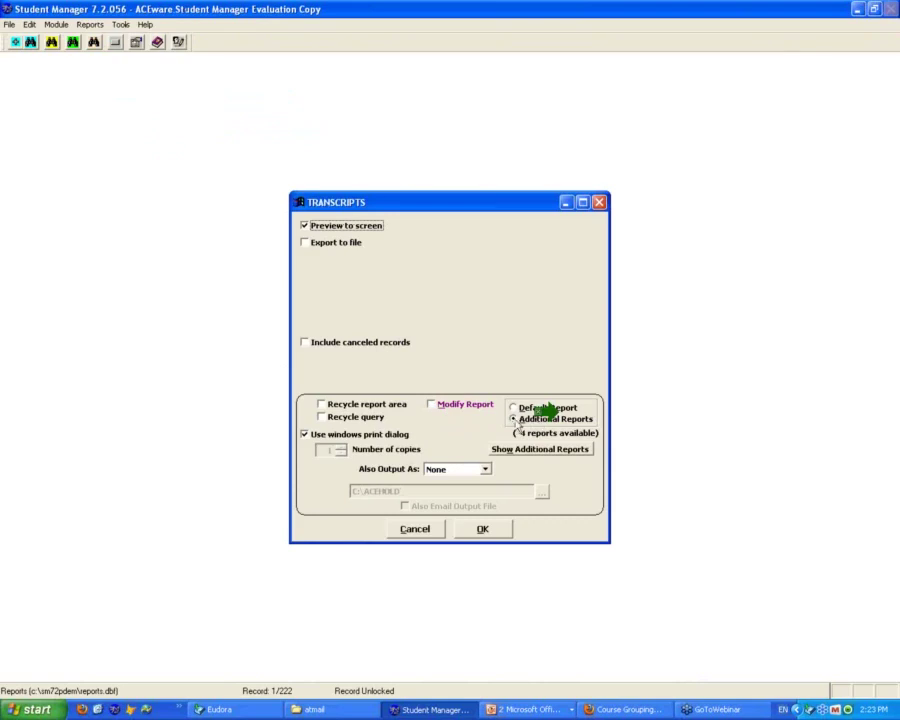
{"action": "left_click", "coordinate": [483, 529]}
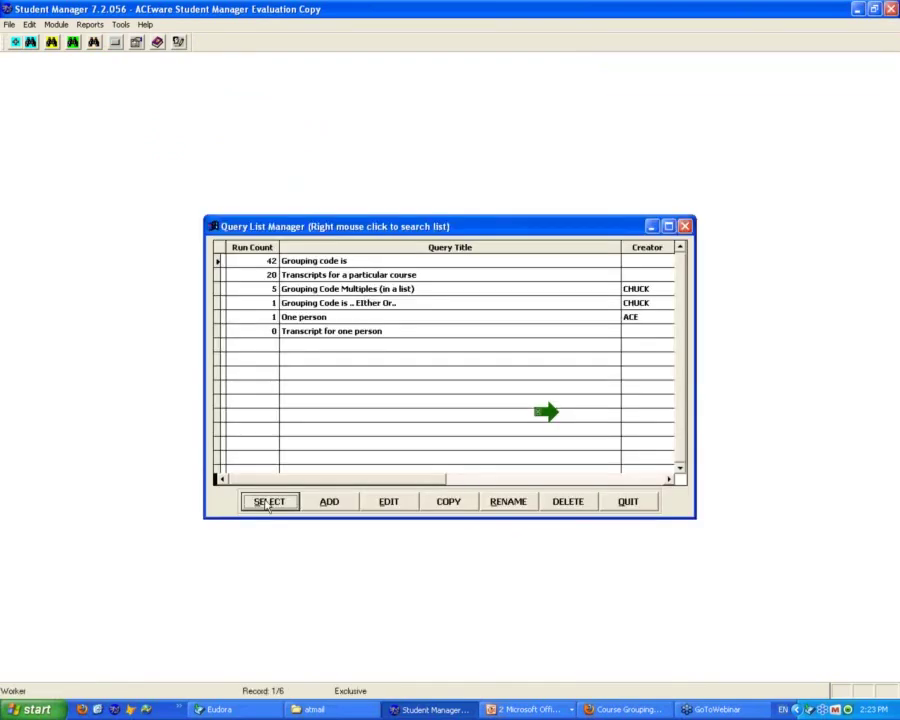
{"action": "left_click", "coordinate": [262, 288]}
{"action": "left_click", "coordinate": [268, 502]}
Match grouping codes ACECER or MANCER in the query, and run it including duplicates
{"action": "type", "text": "ACECER"}
{"action": "key", "text": "Tab"}
{"action": "type", "text": "T"}
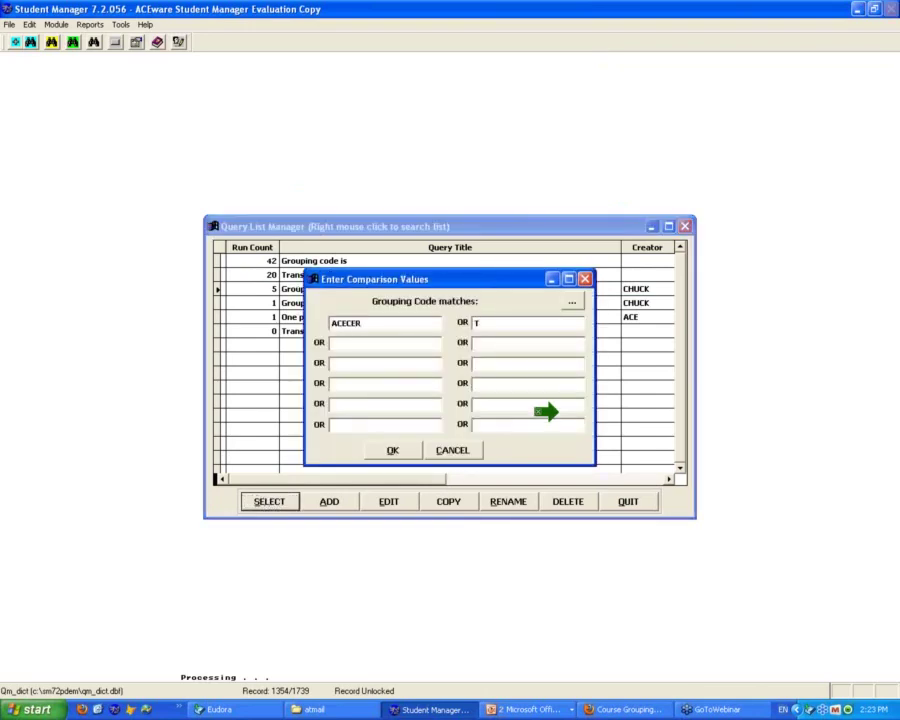
{"action": "key", "text": "BackSpace"}
{"action": "type", "text": "MANCER"}
{"action": "key", "text": "Tab"}
{"action": "left_click", "coordinate": [395, 453]}
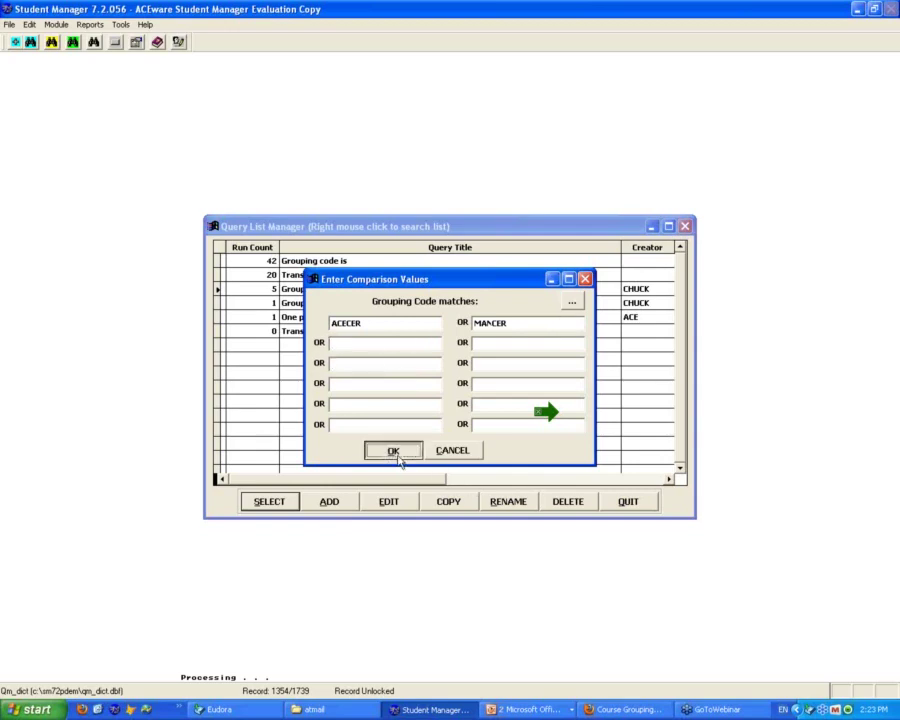
{"action": "left_click", "coordinate": [428, 397]}
{"action": "left_click", "coordinate": [431, 400]}
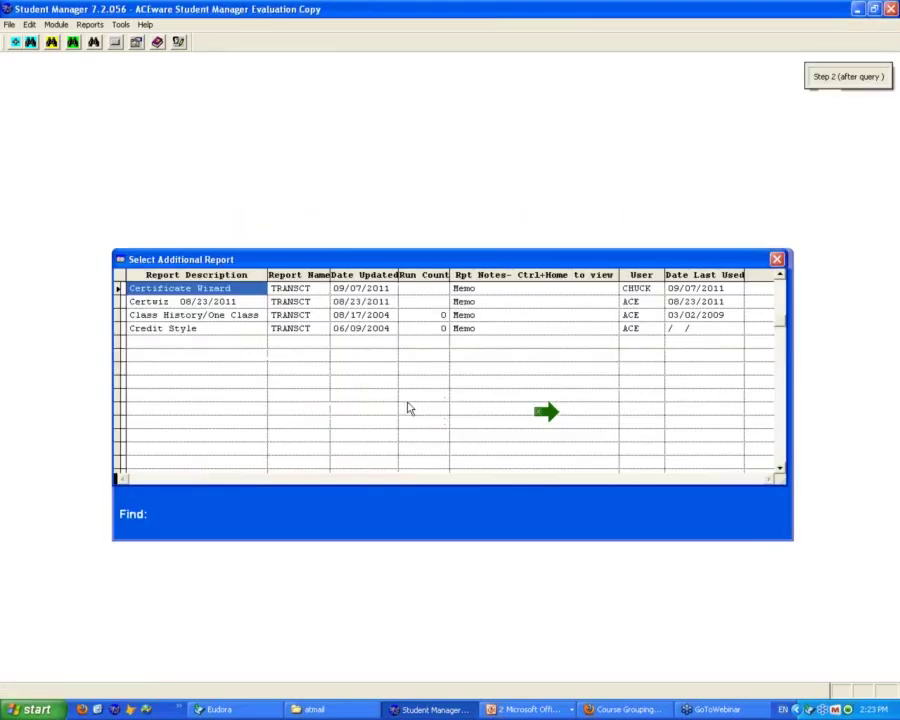
Run the Certificate Wizard with only criteria 1 set to ACECER >= 3 classes, and generate the transcript preview
{"action": "double_click", "coordinate": [240, 288]}
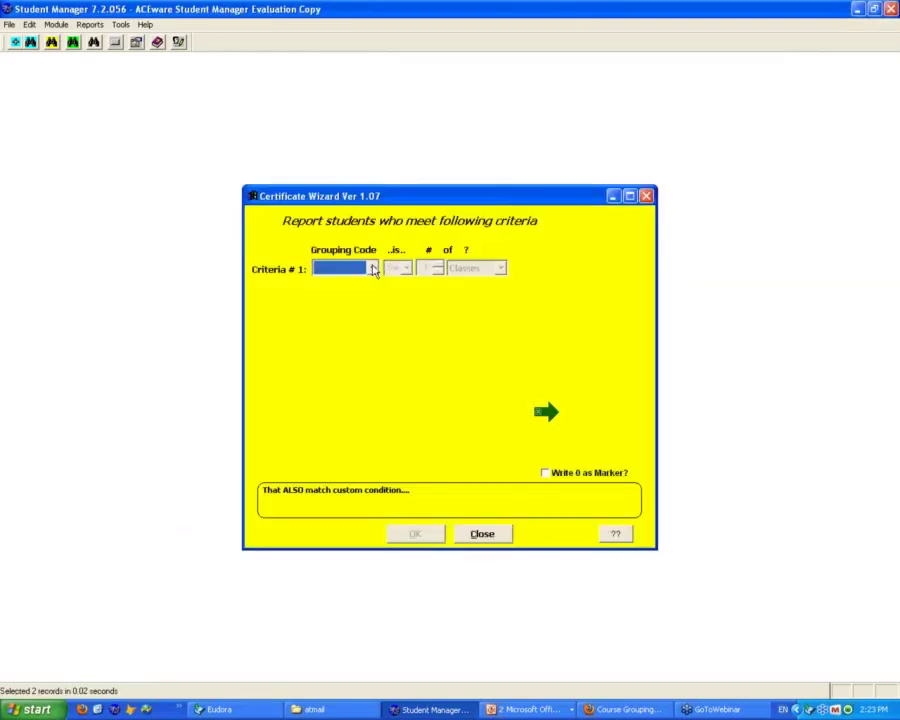
{"action": "left_click", "coordinate": [372, 269]}
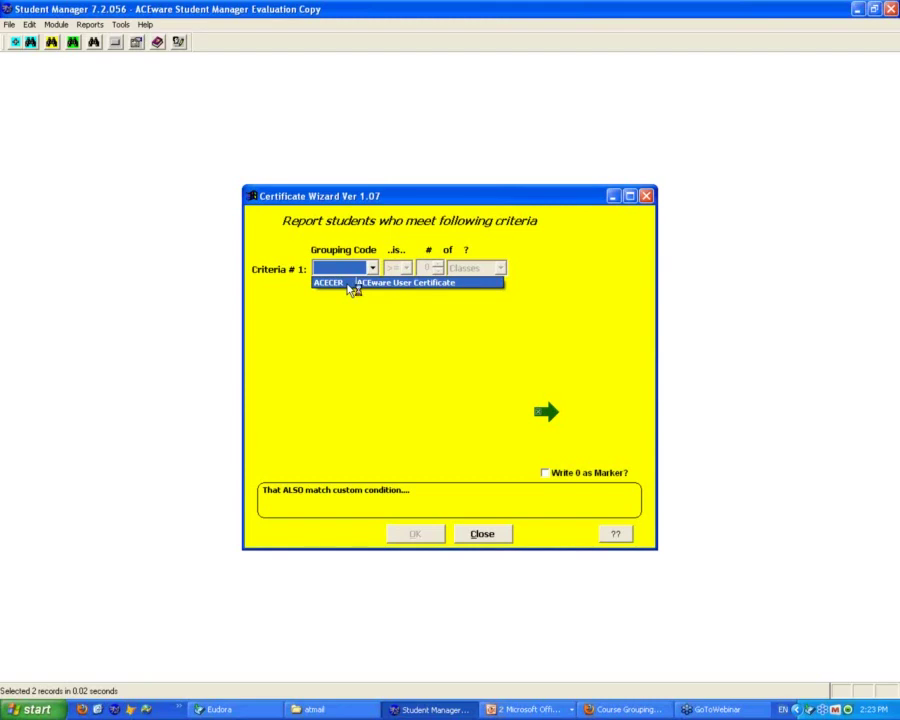
{"action": "left_click", "coordinate": [350, 285]}
{"action": "left_click", "coordinate": [438, 265]}
{"action": "left_click", "coordinate": [438, 265]}
{"action": "left_click", "coordinate": [438, 265]}
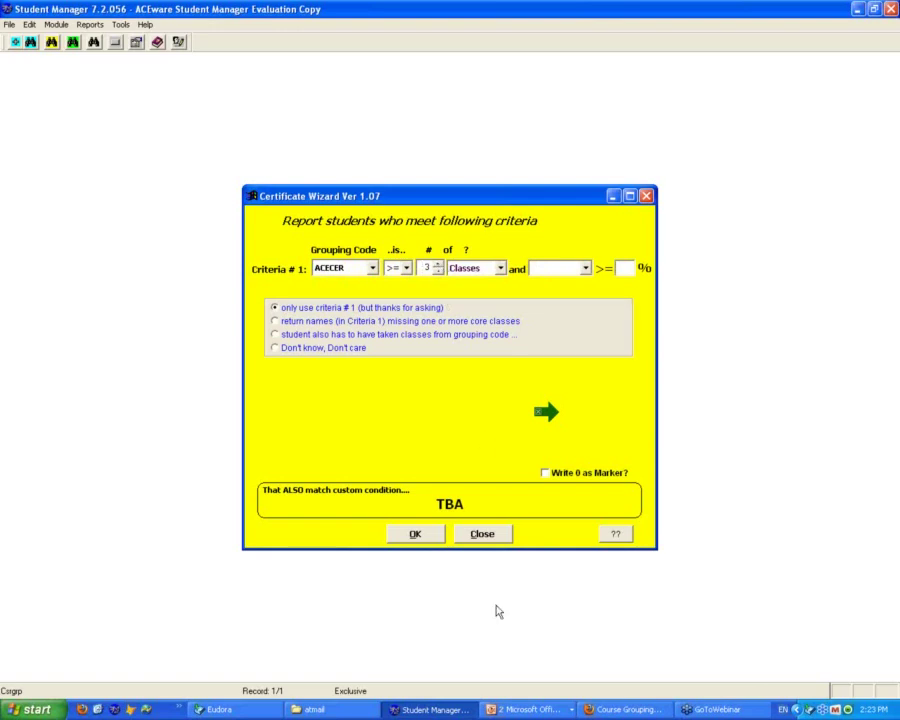
{"action": "left_click", "coordinate": [424, 538]}
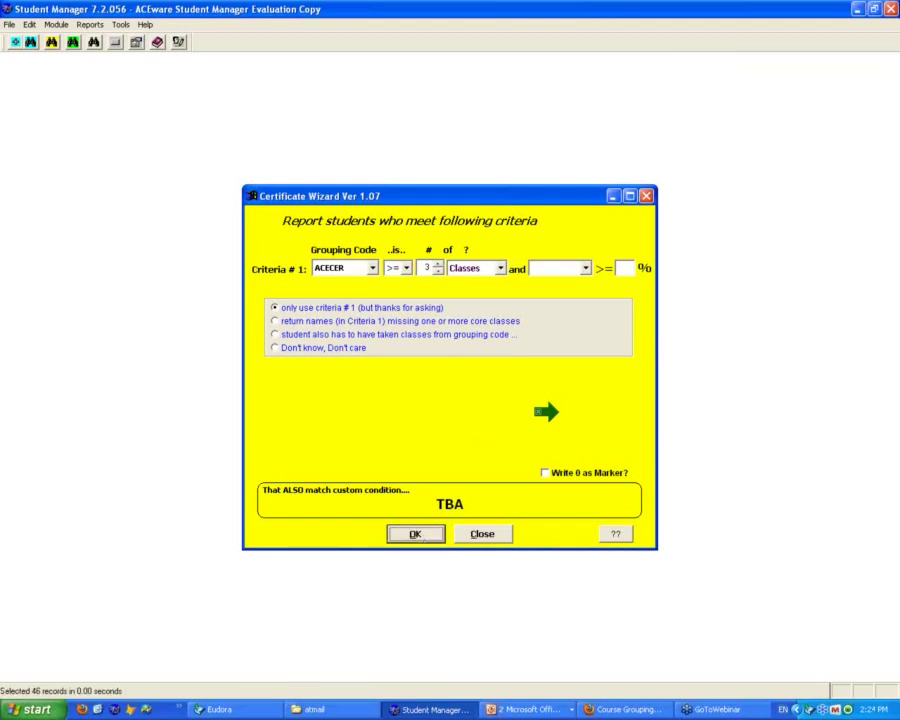
{"action": "key", "text": "Return"}
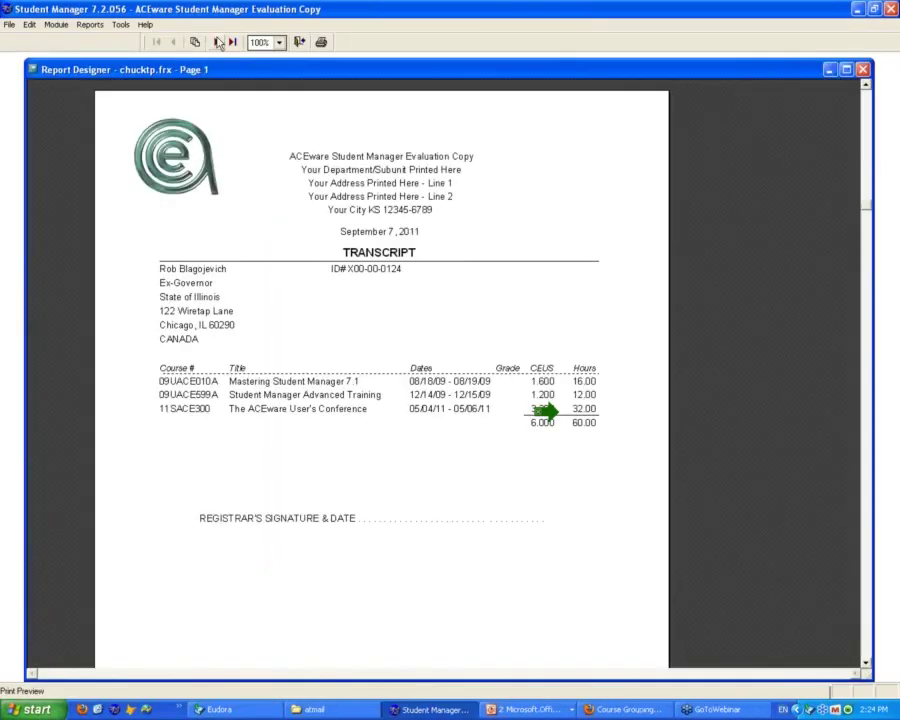
Page through the previewed ACECER transcripts to page 6 to examine each student's completed courses
{"action": "left_click", "coordinate": [219, 42]}
{"action": "left_click", "coordinate": [219, 42]}
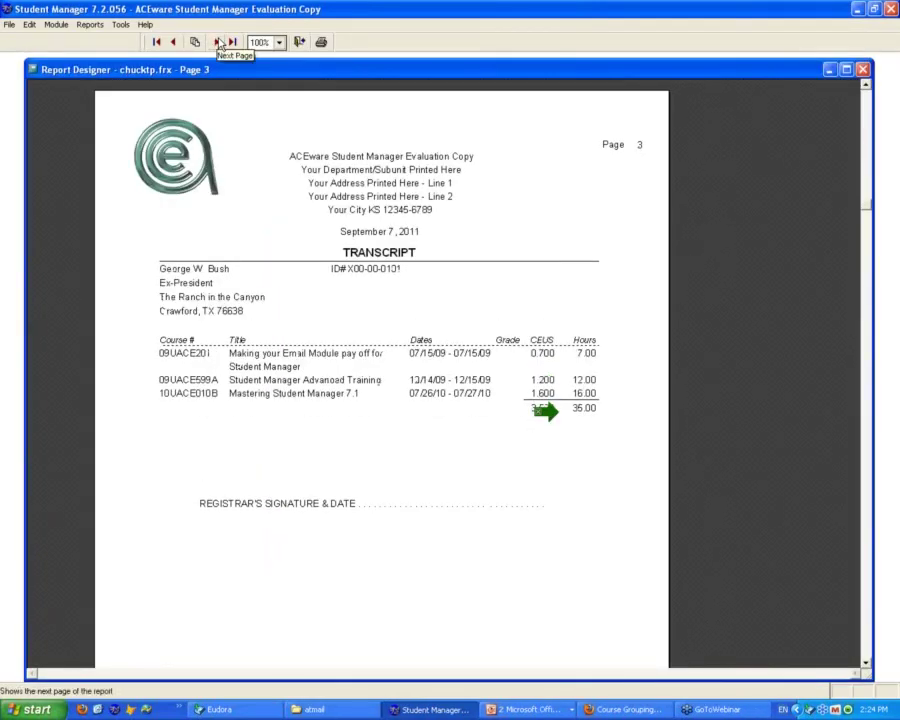
{"action": "left_click", "coordinate": [219, 42]}
{"action": "left_click", "coordinate": [219, 42]}
{"action": "left_click", "coordinate": [219, 42]}
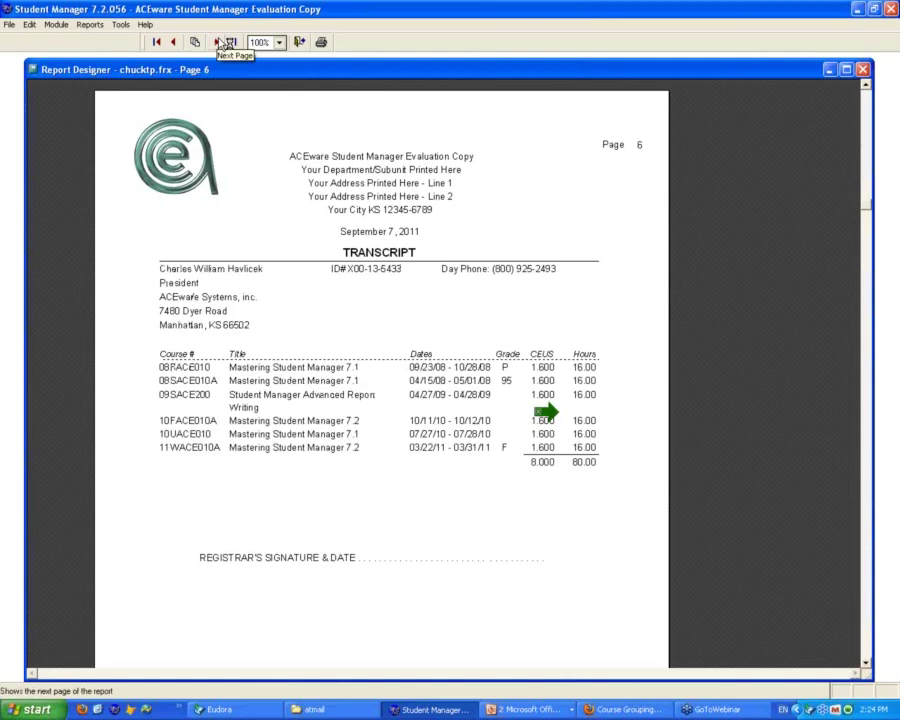
Close the transcript preview without printing, and open the record of course 09SACE101, ACEweb and Student Manager
{"action": "left_click", "coordinate": [302, 43]}
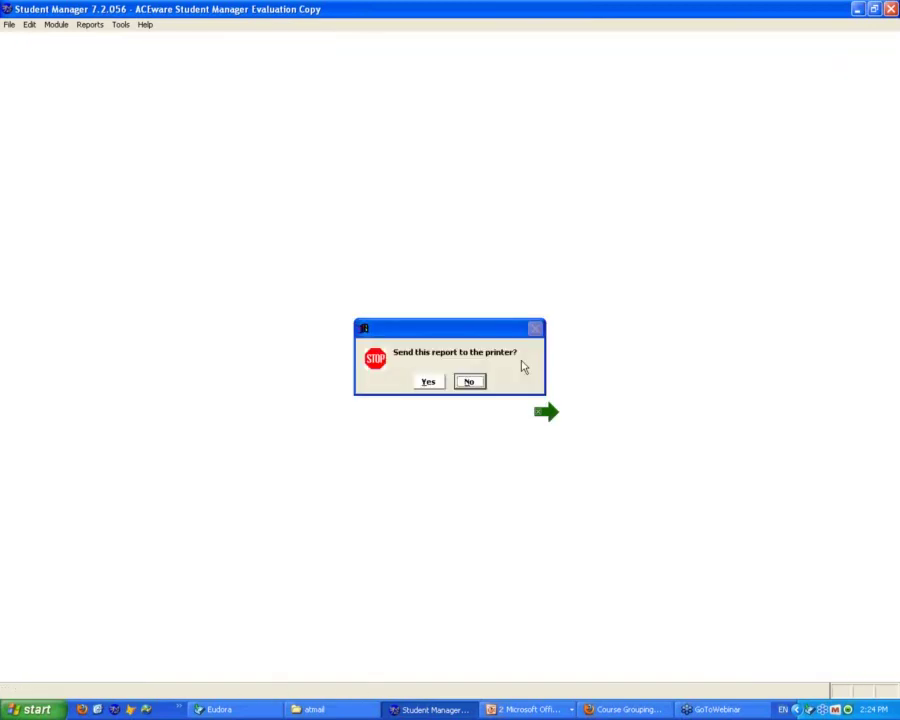
{"action": "left_click", "coordinate": [472, 382]}
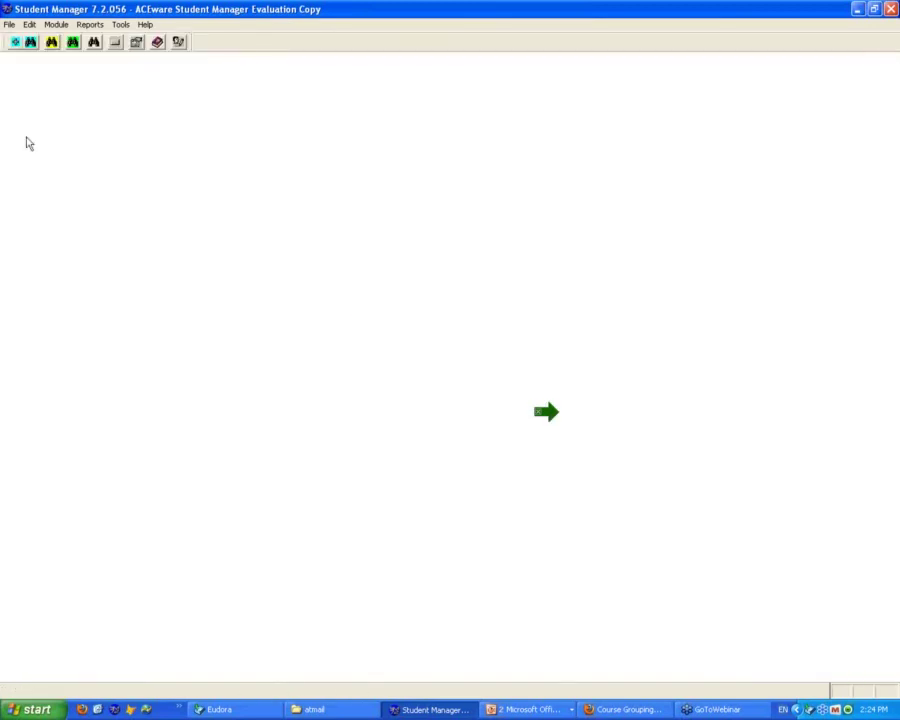
{"action": "left_click", "coordinate": [51, 42]}
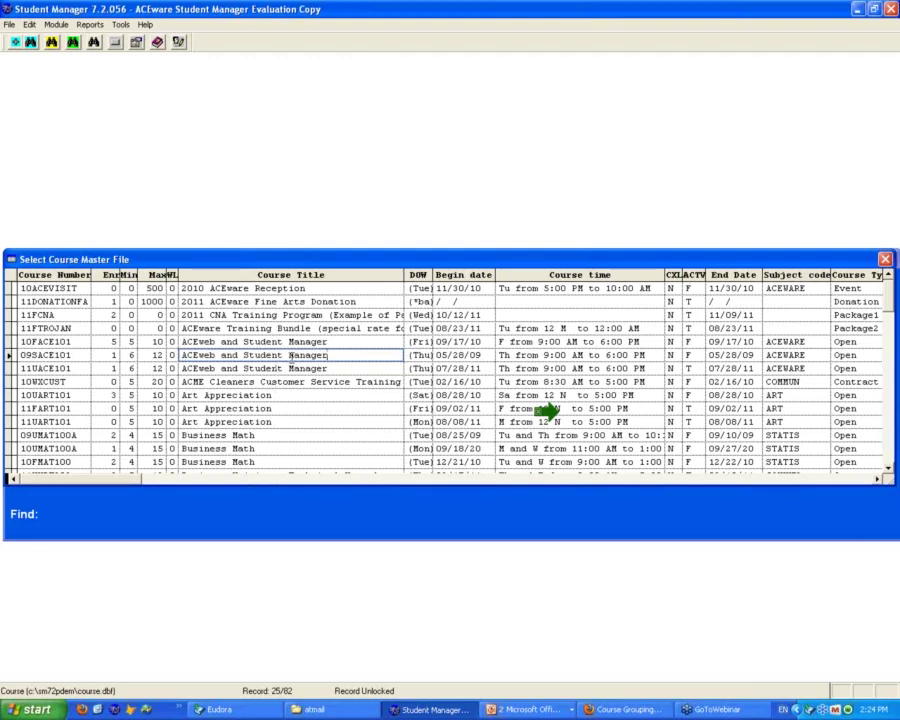
{"action": "double_click", "coordinate": [291, 357]}
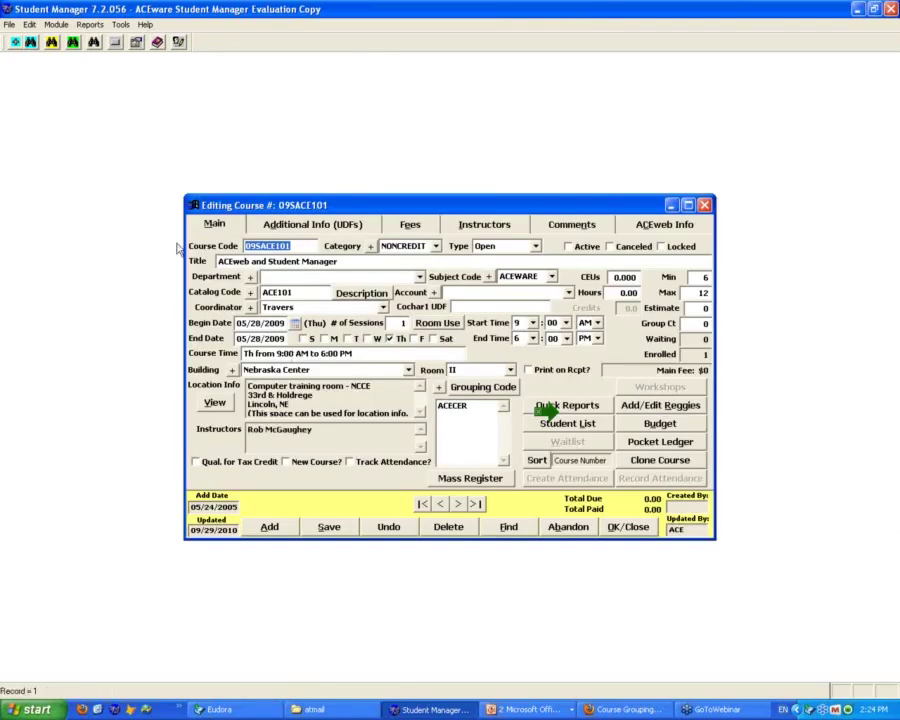
Find course 08WACE201, check its catalog code and grouping codes, and close the course record
{"action": "left_click", "coordinate": [527, 532]}
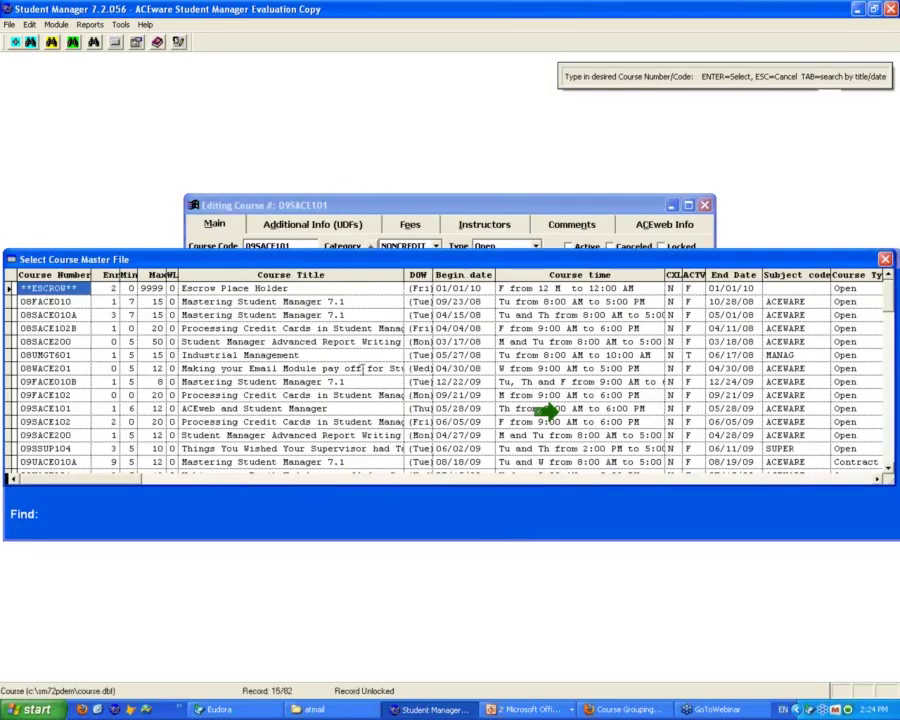
{"action": "key", "text": "Return"}
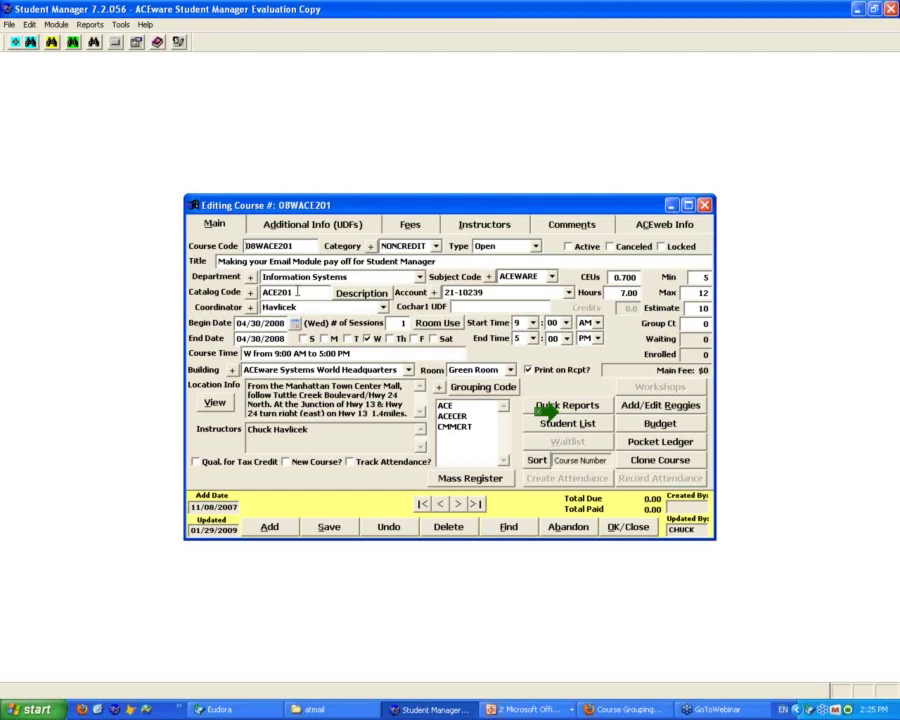
{"action": "left_click", "coordinate": [631, 527]}
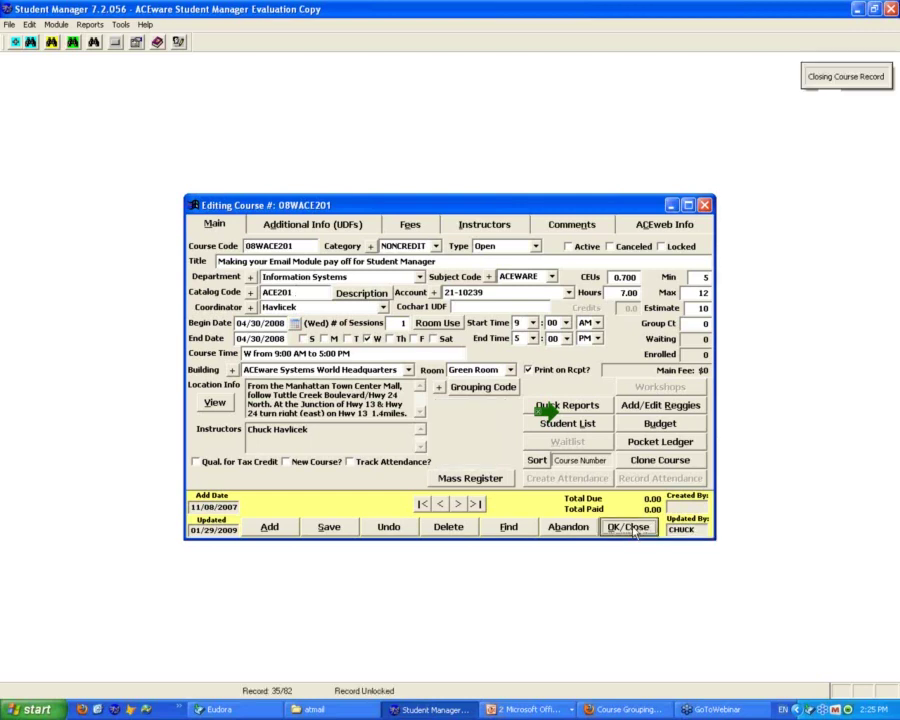
Start a new Transcripts report with the additional reports, using the query "Grouping code is"
{"action": "left_click", "coordinate": [103, 25]}
{"action": "mouse_move", "coordinate": [115, 80]}
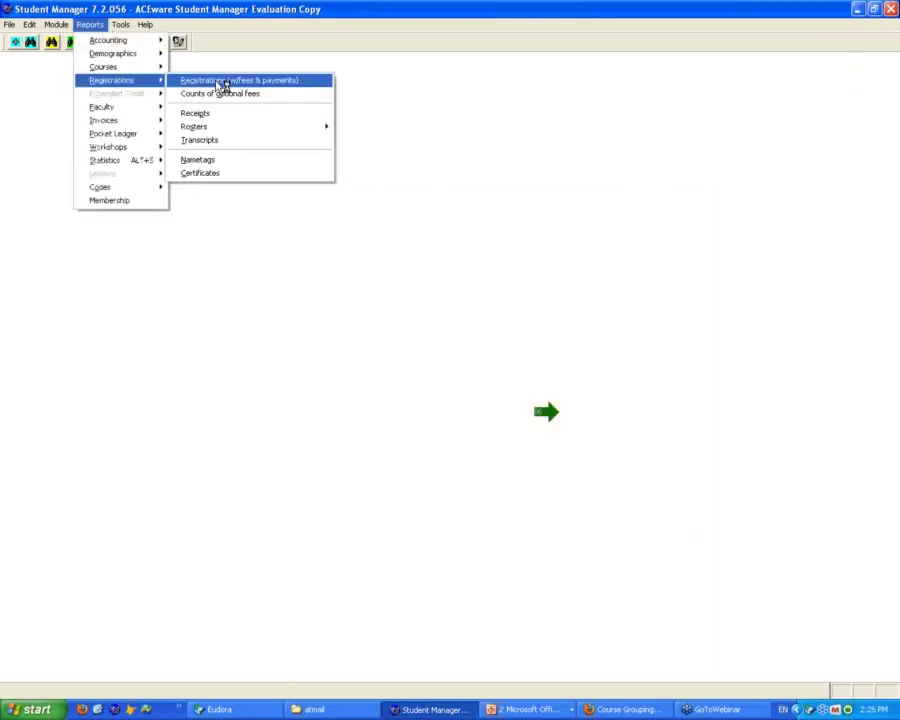
{"action": "left_click", "coordinate": [225, 81]}
{"action": "left_click", "coordinate": [476, 528]}
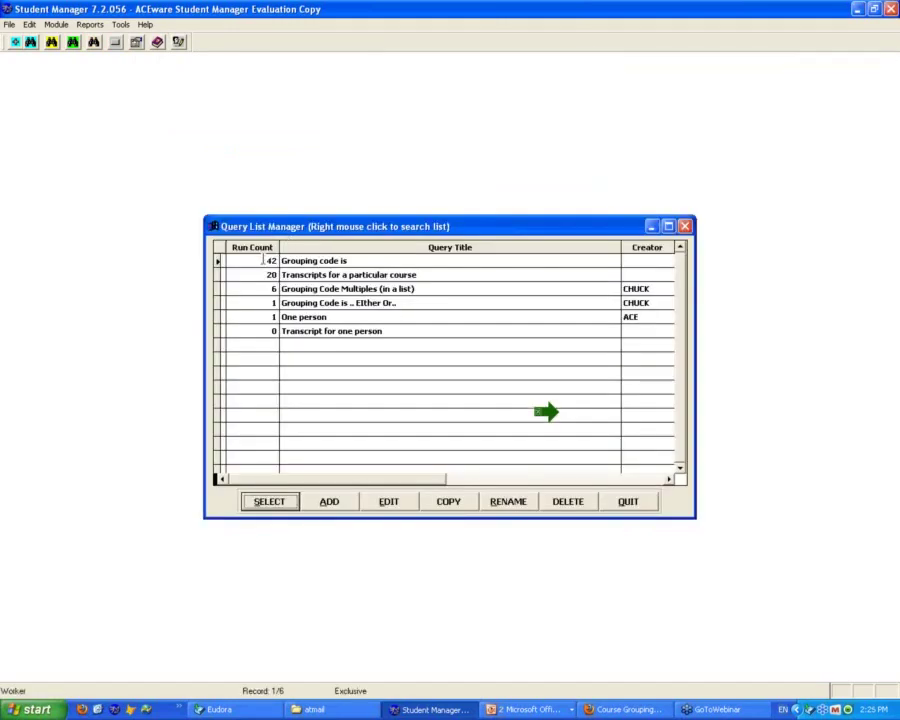
{"action": "left_click", "coordinate": [282, 506]}
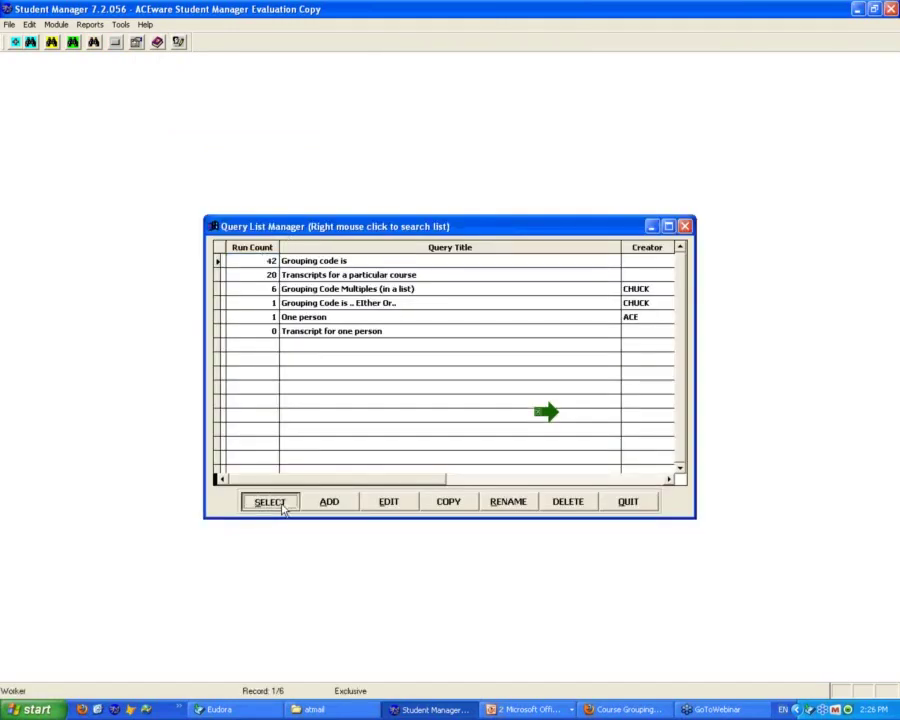
Set the query's grouping code to ACECER, and run it including duplicates
{"action": "left_click", "coordinate": [344, 375]}
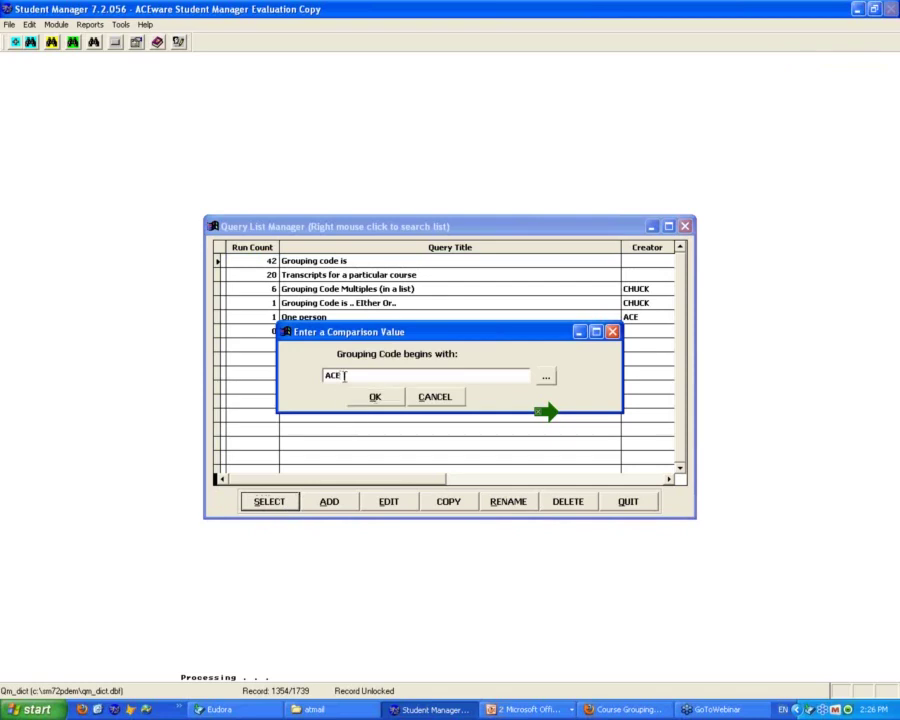
{"action": "type", "text": "CER"}
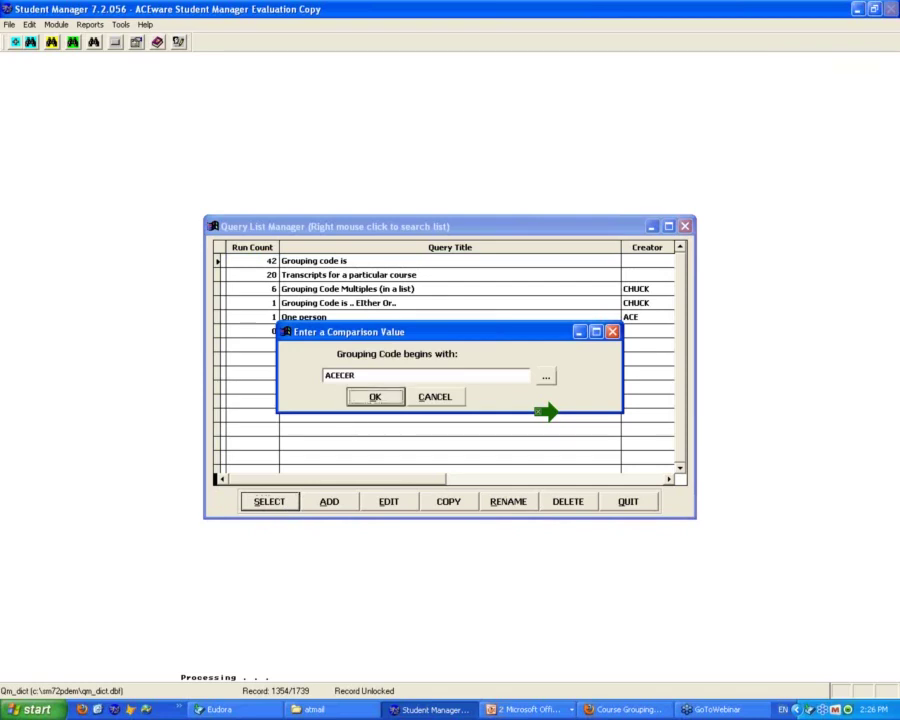
{"action": "left_click", "coordinate": [378, 400]}
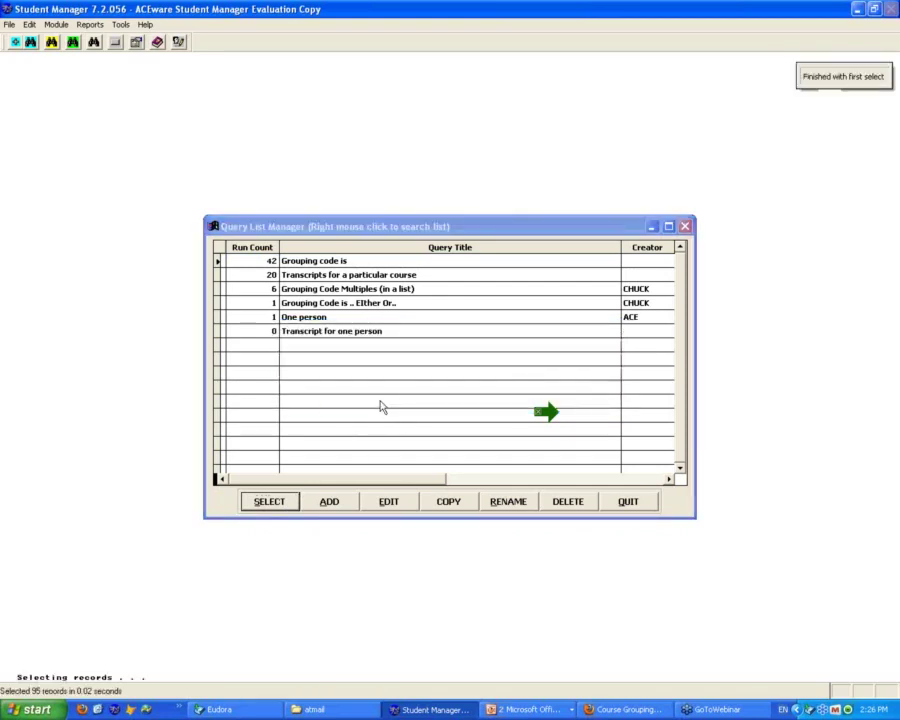
{"action": "left_click", "coordinate": [422, 396]}
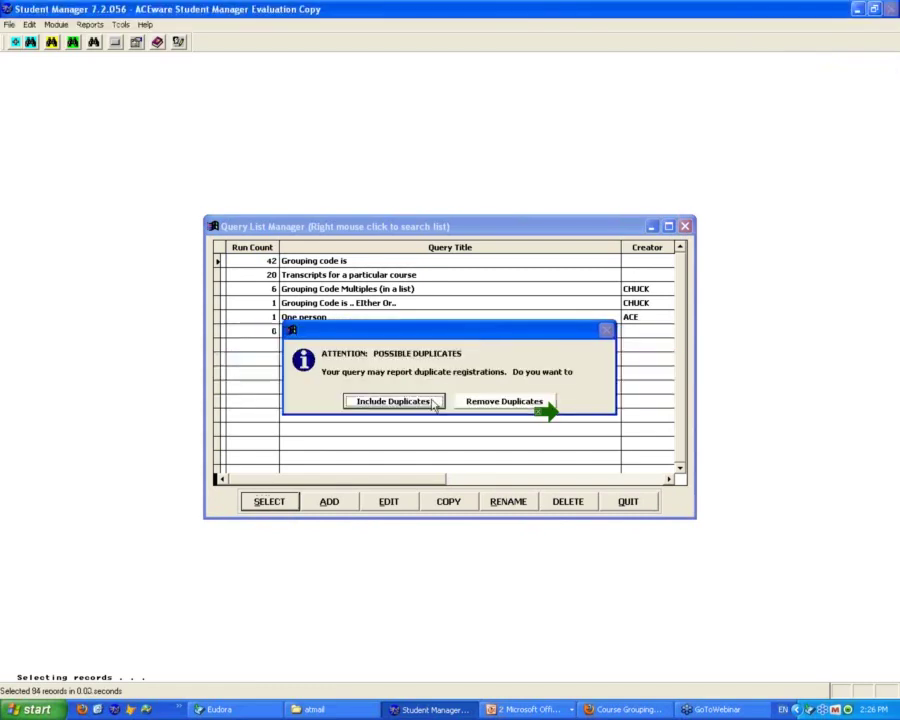
{"action": "left_click", "coordinate": [393, 401]}
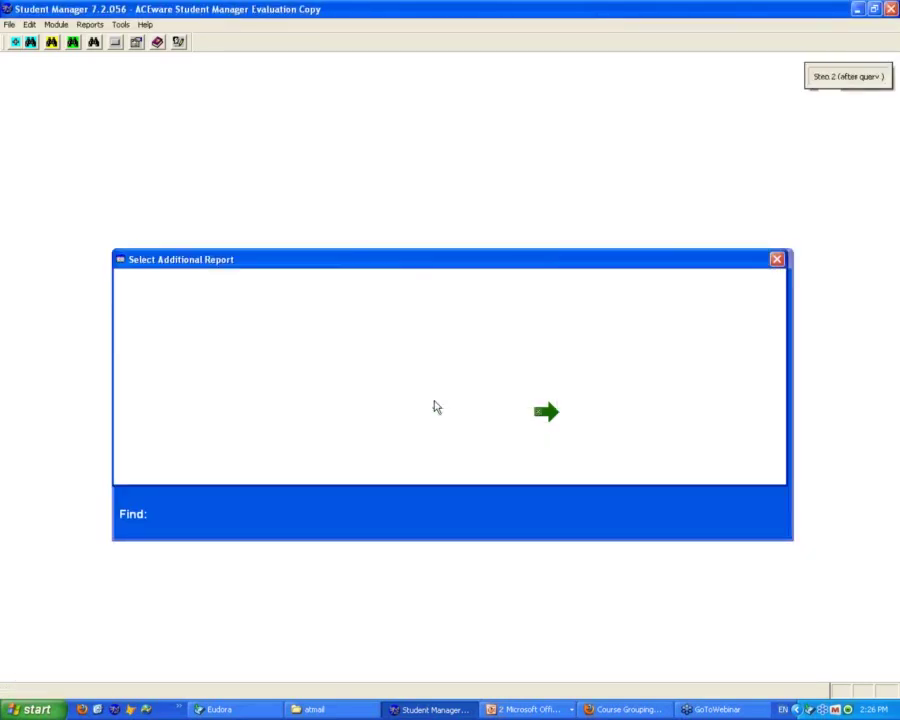
Open the Certificate Wizard and set criteria 1 to ACECER >= 3 classes
{"action": "double_click", "coordinate": [220, 287]}
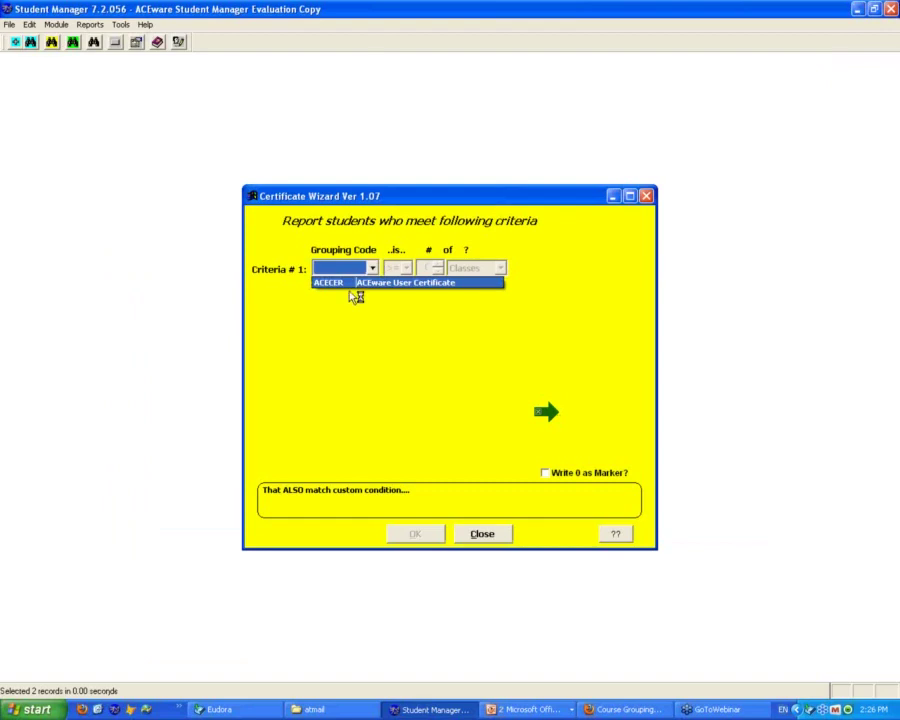
{"action": "left_click", "coordinate": [345, 283]}
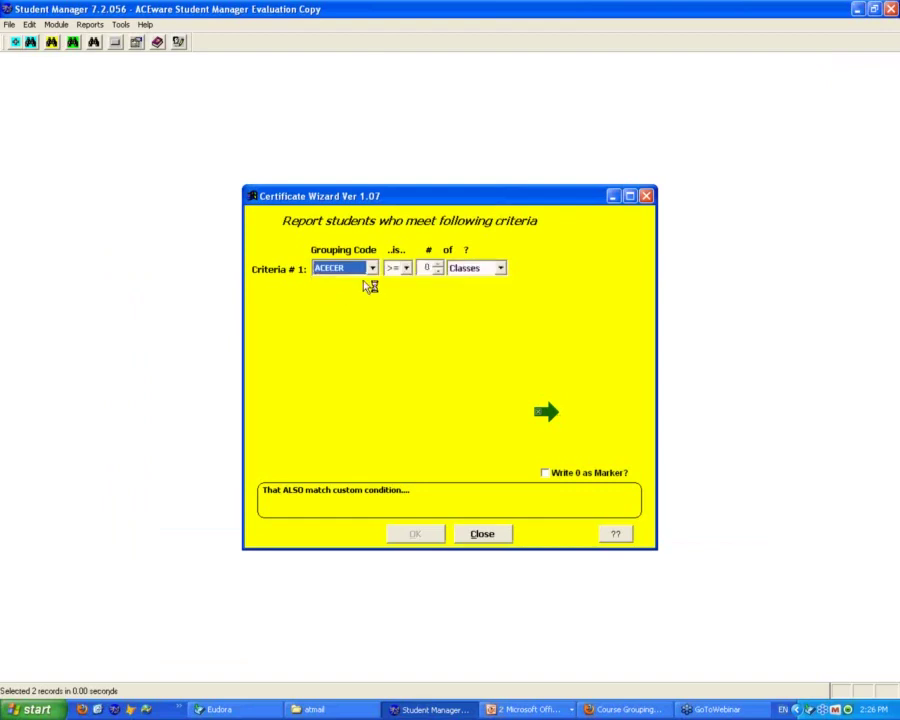
{"action": "left_click", "coordinate": [439, 264]}
{"action": "left_click", "coordinate": [439, 264]}
{"action": "left_click", "coordinate": [439, 264]}
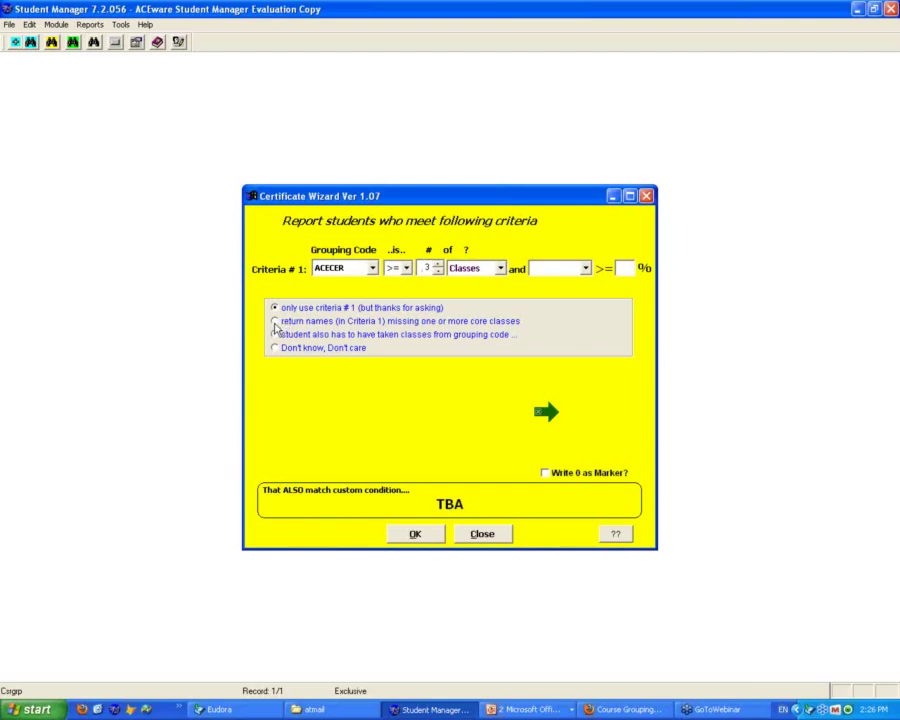
Choose to return names in criteria 1 missing one or more core classes, and enter ACE201 as the core course catalog code
{"action": "left_click", "coordinate": [276, 321]}
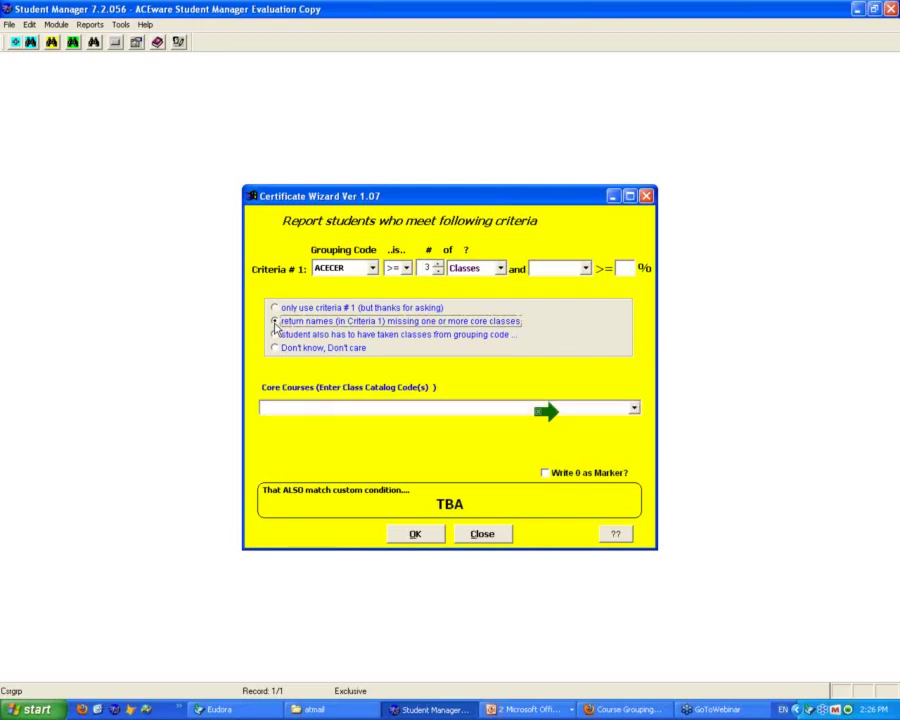
{"action": "left_click", "coordinate": [408, 410]}
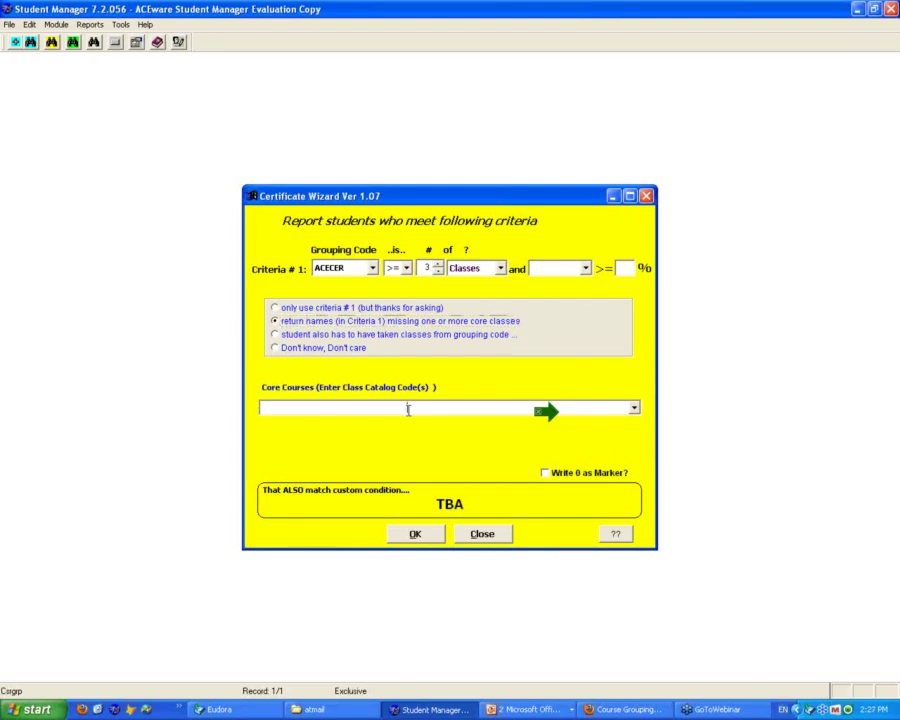
{"action": "type", "text": "a"}
{"action": "key", "text": "BackSpace"}
{"action": "type", "text": "AC3E"}
{"action": "key", "text": "BackSpace"}
{"action": "key", "text": "BackSpace"}
{"action": "type", "text": "E201"}
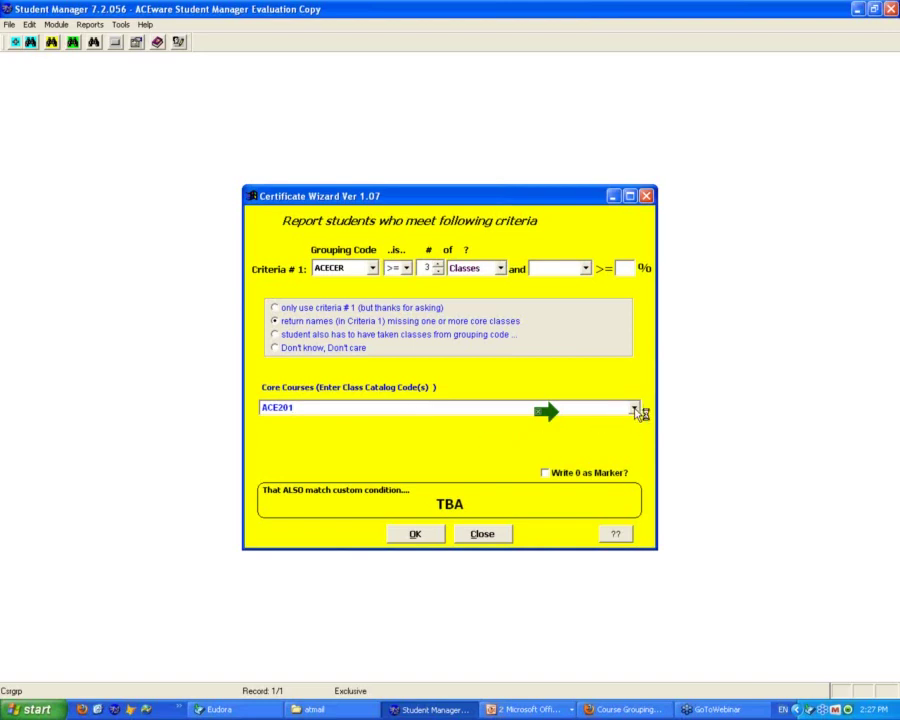
{"action": "mouse_move", "coordinate": [640, 411]}
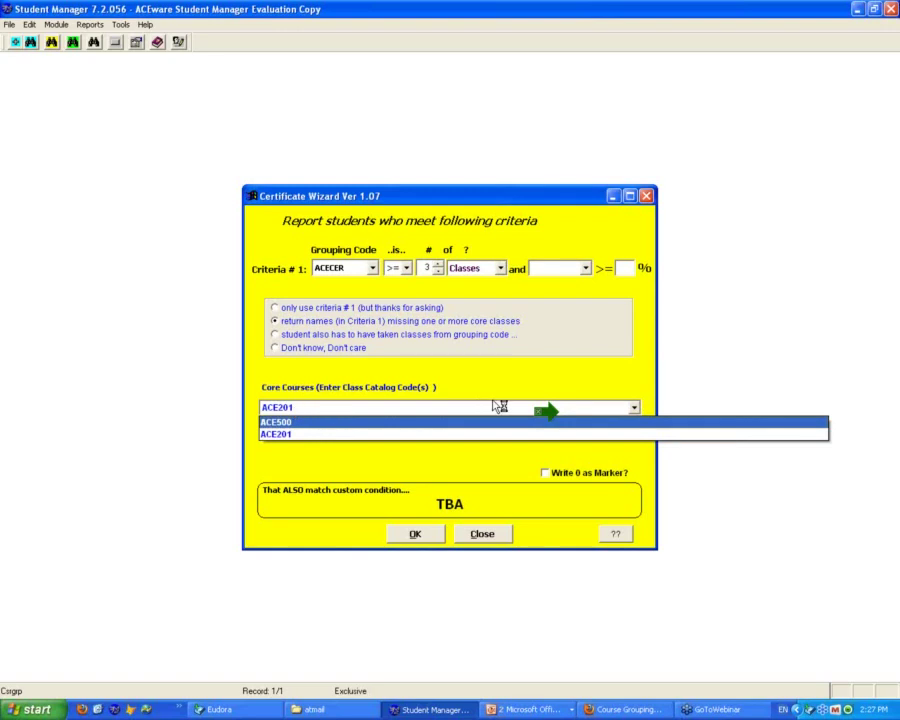
{"action": "left_click", "coordinate": [305, 406]}
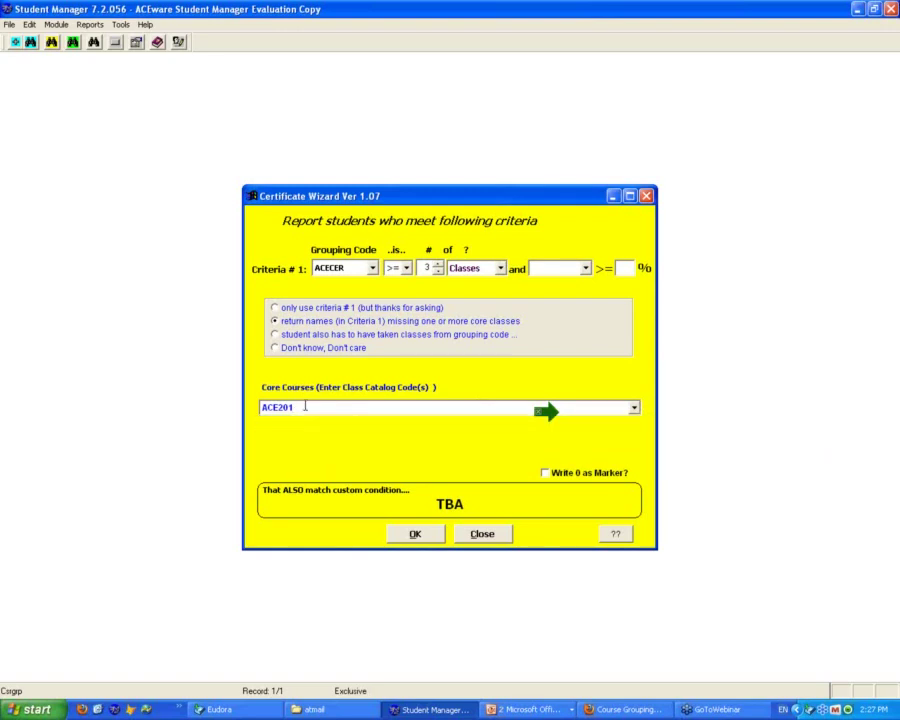
{"action": "double_click", "coordinate": [305, 406]}
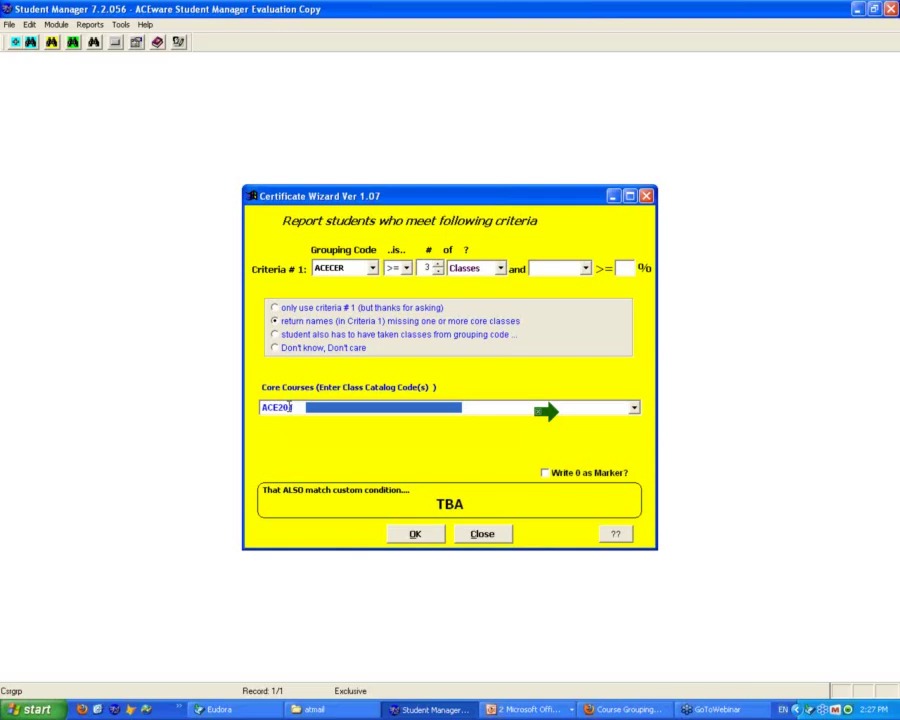
Run the Certificate Wizard with these criteria and generate the transcript preview
{"action": "left_click", "coordinate": [419, 535]}
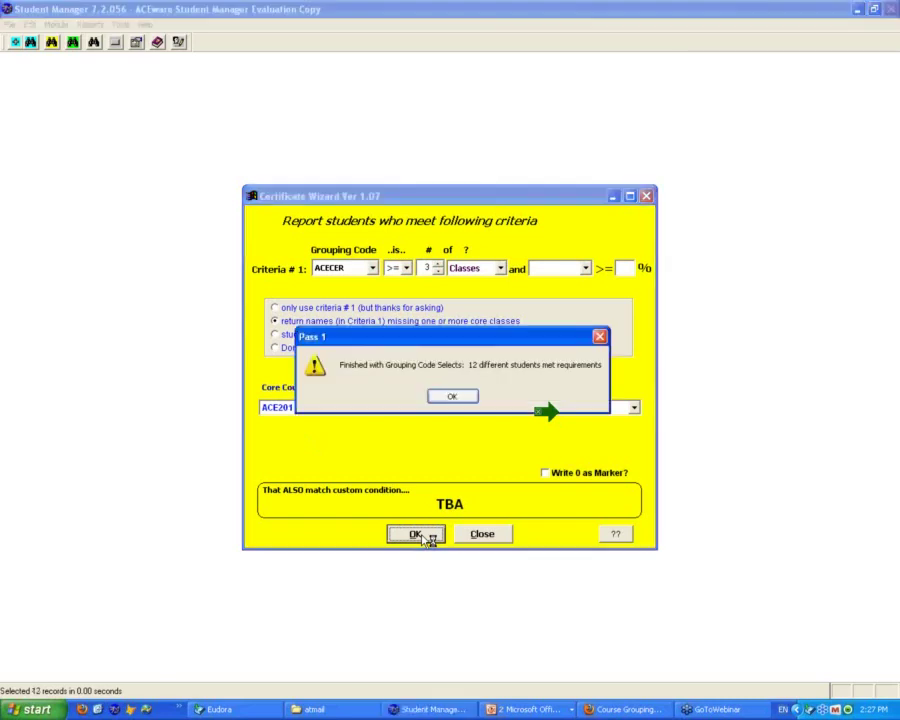
{"action": "left_click", "coordinate": [452, 396]}
{"action": "left_click", "coordinate": [472, 397]}
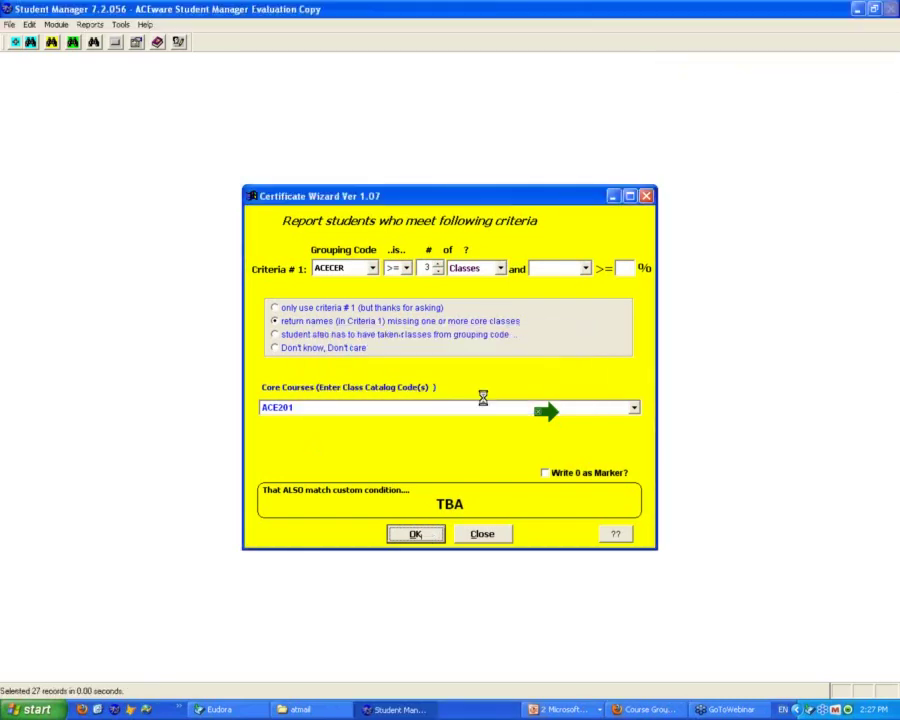
{"action": "left_click", "coordinate": [421, 402]}
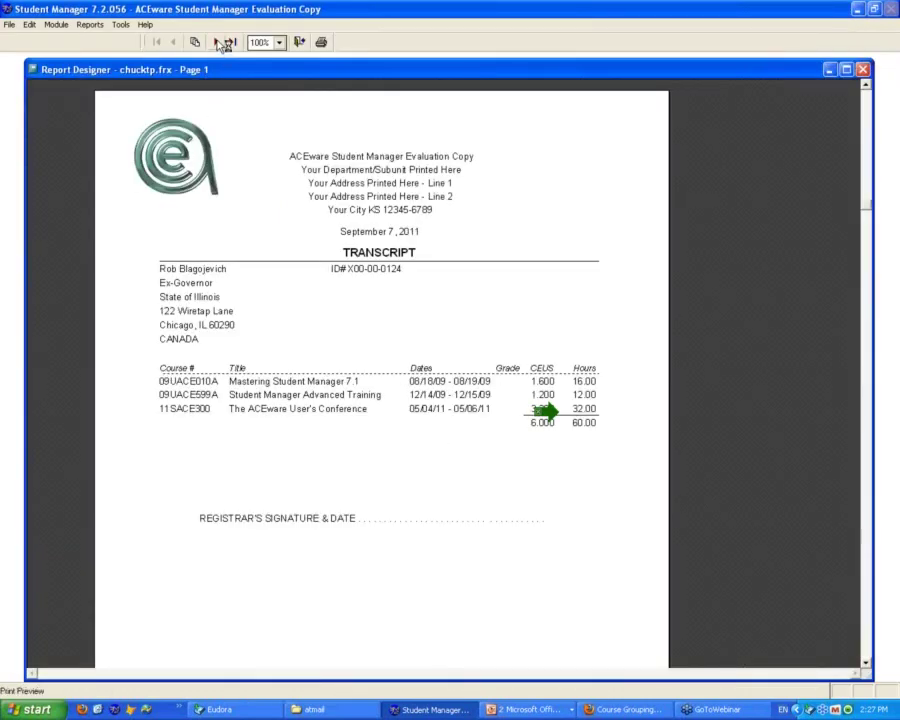
Page through the previewed transcripts to page 7 to check which courses each student has completed
{"action": "left_click", "coordinate": [220, 43]}
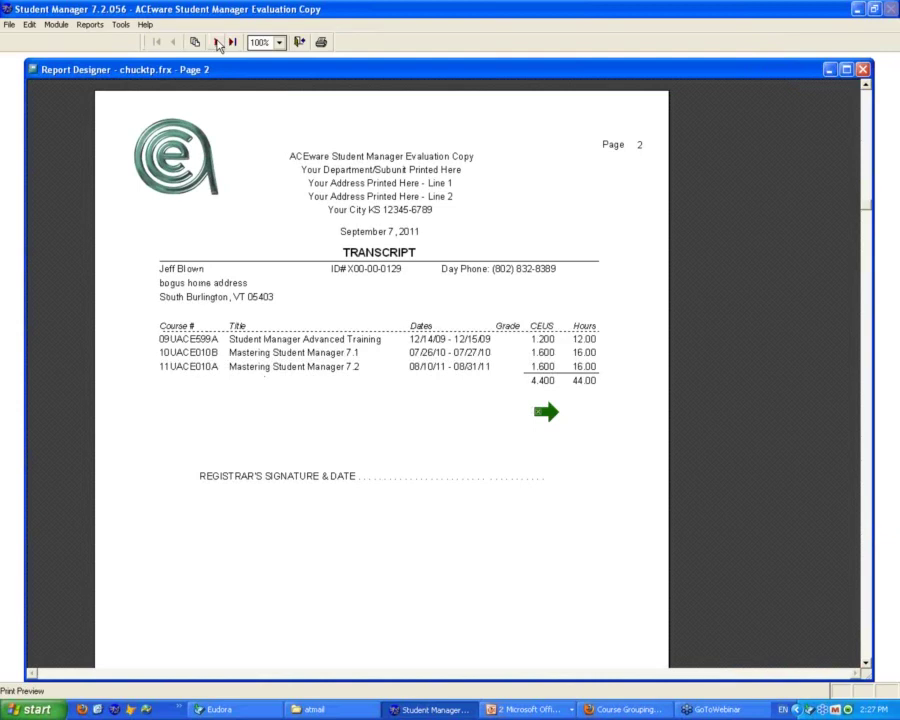
{"action": "left_click", "coordinate": [218, 44]}
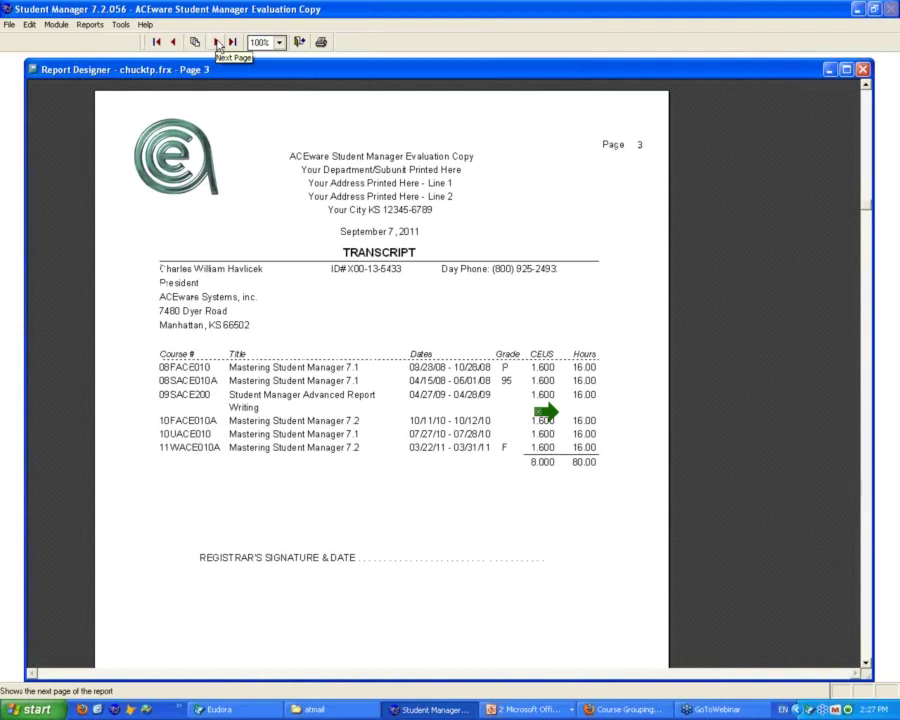
{"action": "left_click", "coordinate": [219, 45]}
{"action": "left_click", "coordinate": [218, 45]}
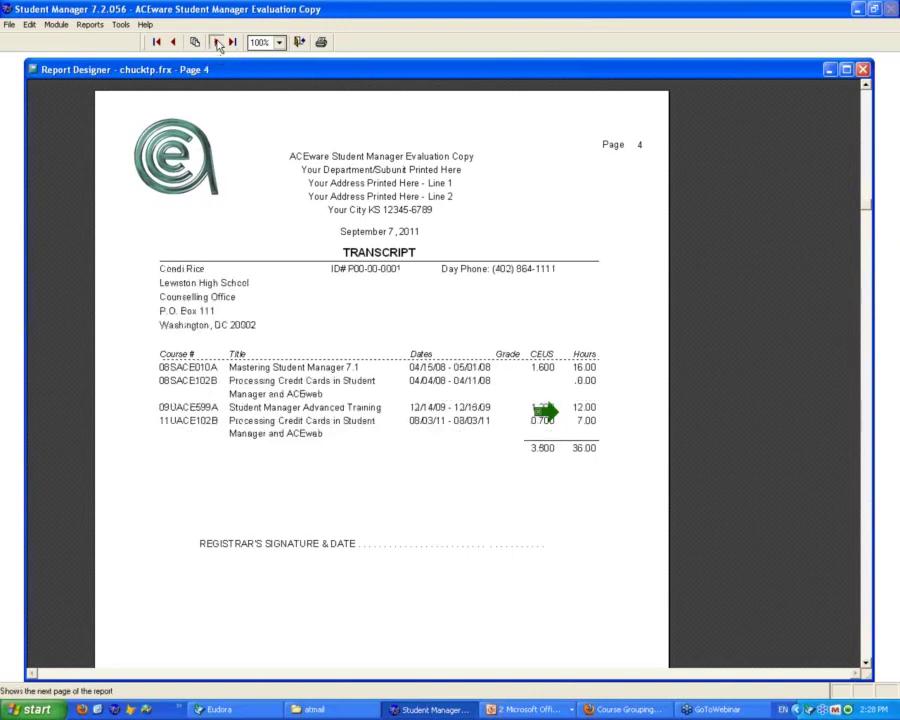
{"action": "left_click", "coordinate": [218, 45]}
{"action": "left_click", "coordinate": [218, 45]}
{"action": "left_click", "coordinate": [218, 45]}
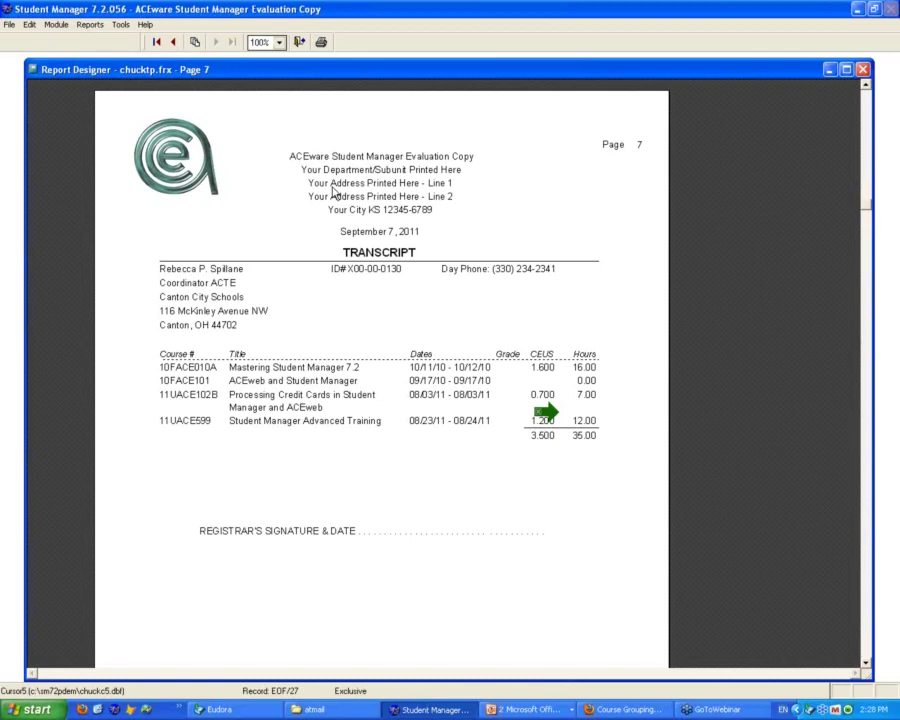
Page back through the transcript preview to page 1
{"action": "left_click", "coordinate": [175, 46]}
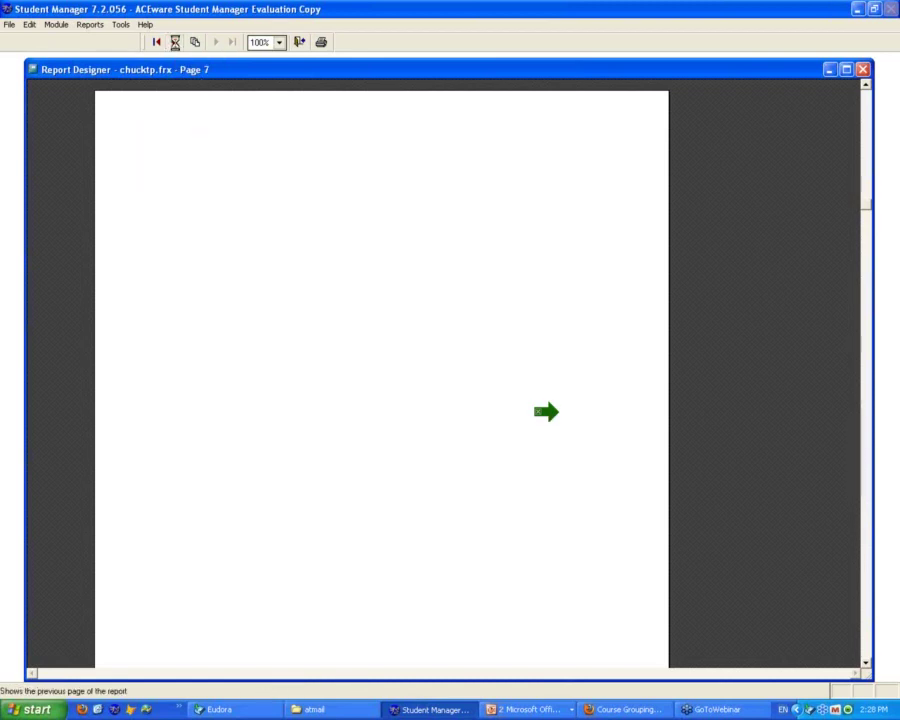
{"action": "left_click", "coordinate": [175, 44]}
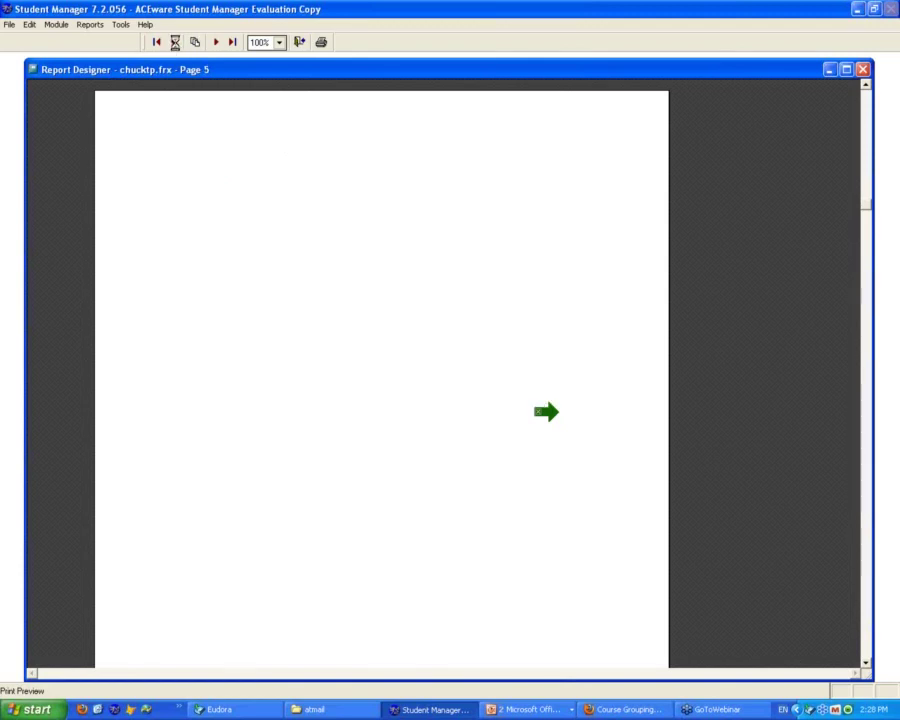
{"action": "left_click", "coordinate": [175, 44]}
{"action": "left_click", "coordinate": [175, 44]}
{"action": "left_click", "coordinate": [175, 44]}
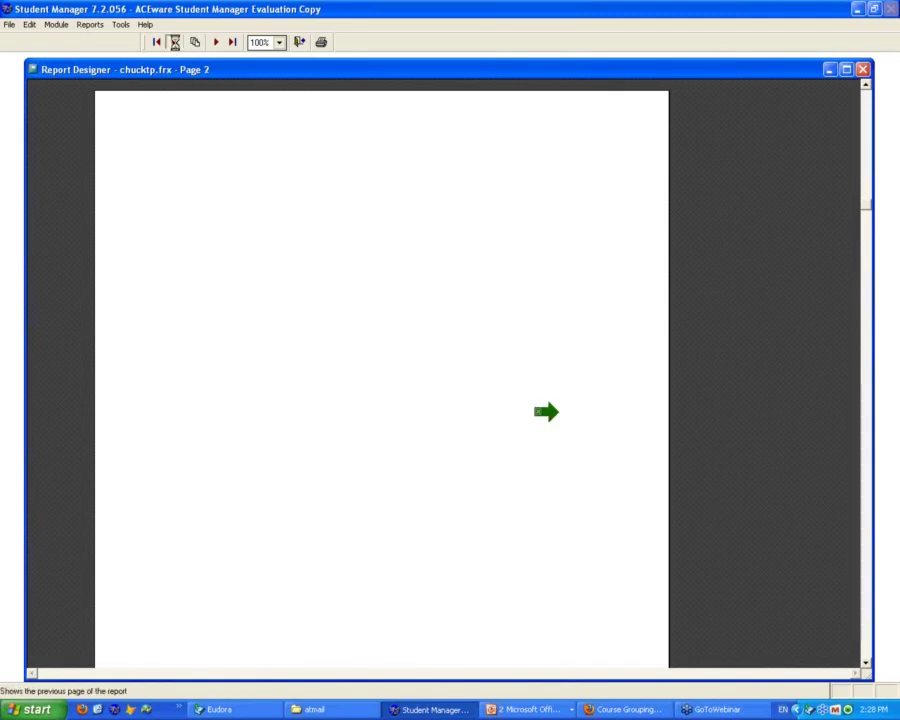
{"action": "left_click", "coordinate": [175, 43]}
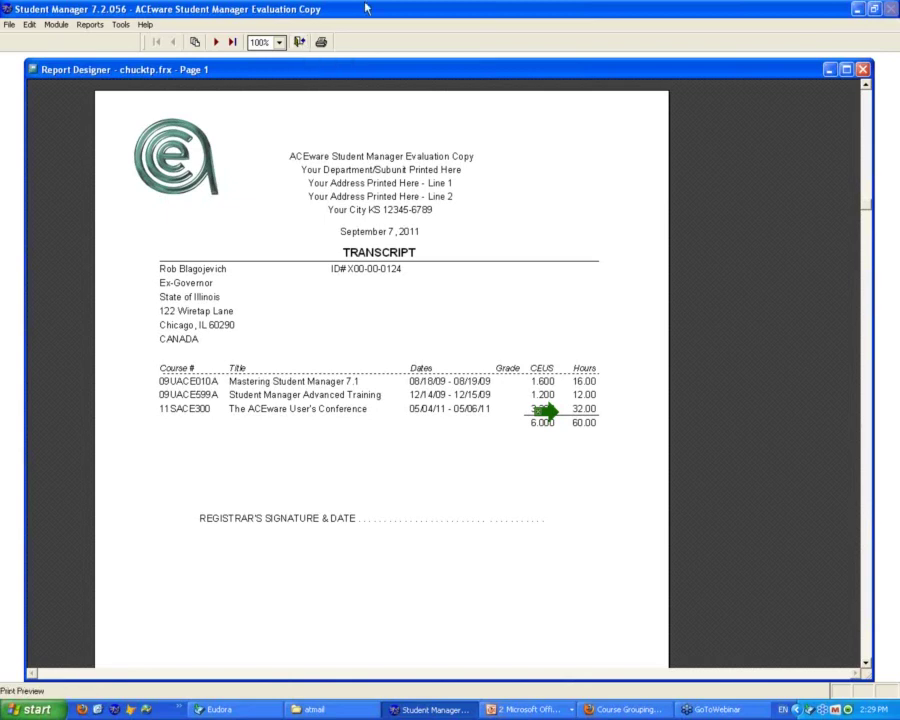
Close the transcript preview
{"action": "left_click", "coordinate": [299, 44]}
{"action": "left_click", "coordinate": [301, 46]}
{"action": "left_click", "coordinate": [301, 45]}
{"action": "left_click", "coordinate": [301, 45]}
{"action": "left_click", "coordinate": [301, 45]}
{"action": "left_click", "coordinate": [301, 45]}
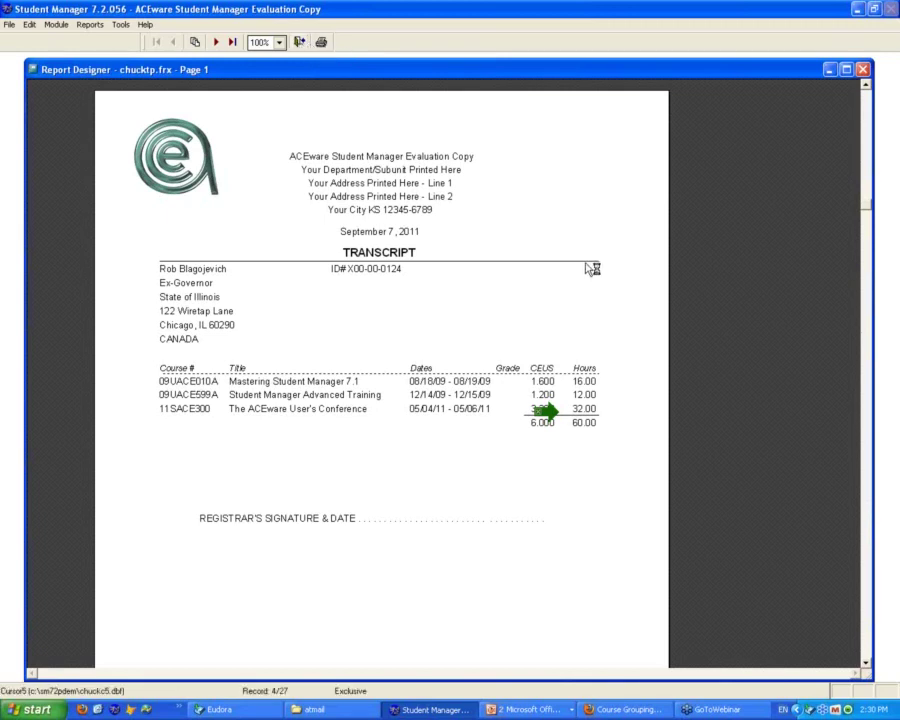
Switch to Firefox and look up the STAMPGRP report function in the ACEware SM Online Help
{"action": "left_click", "coordinate": [622, 710]}
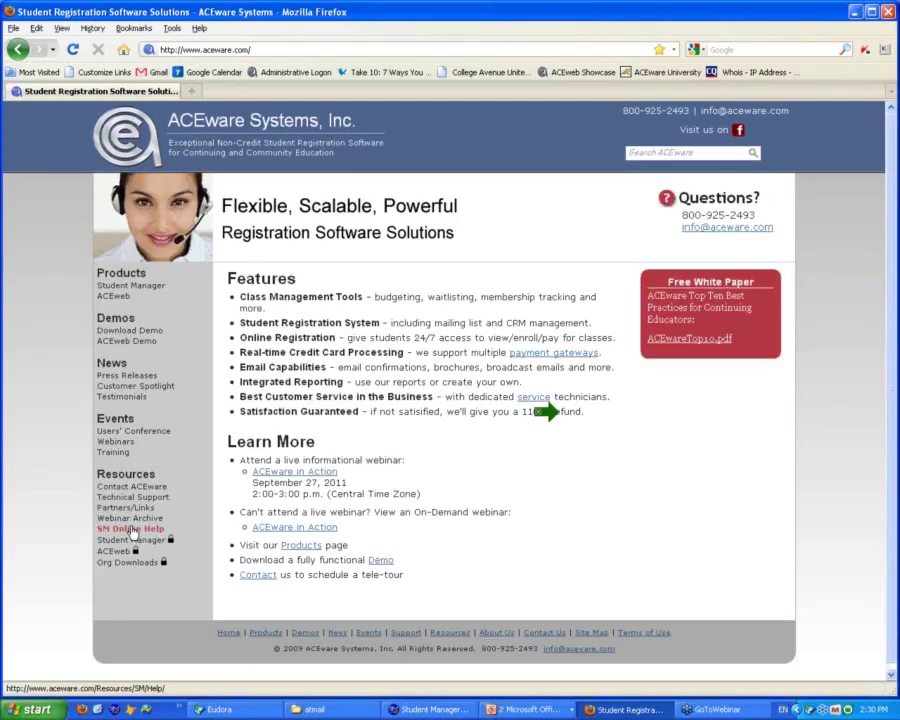
{"action": "left_click", "coordinate": [131, 529]}
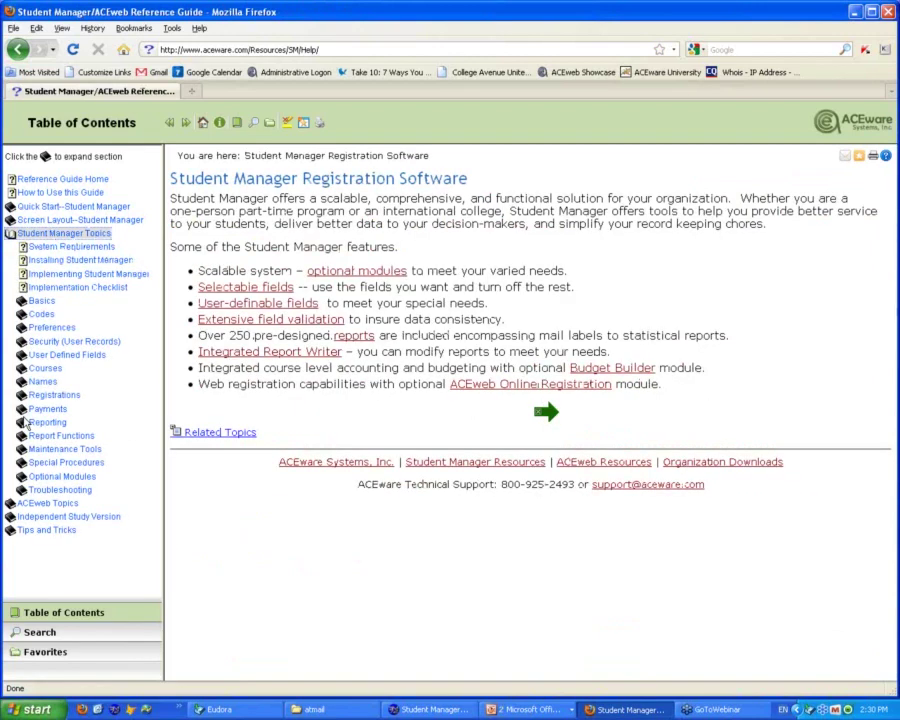
{"action": "left_click", "coordinate": [45, 435]}
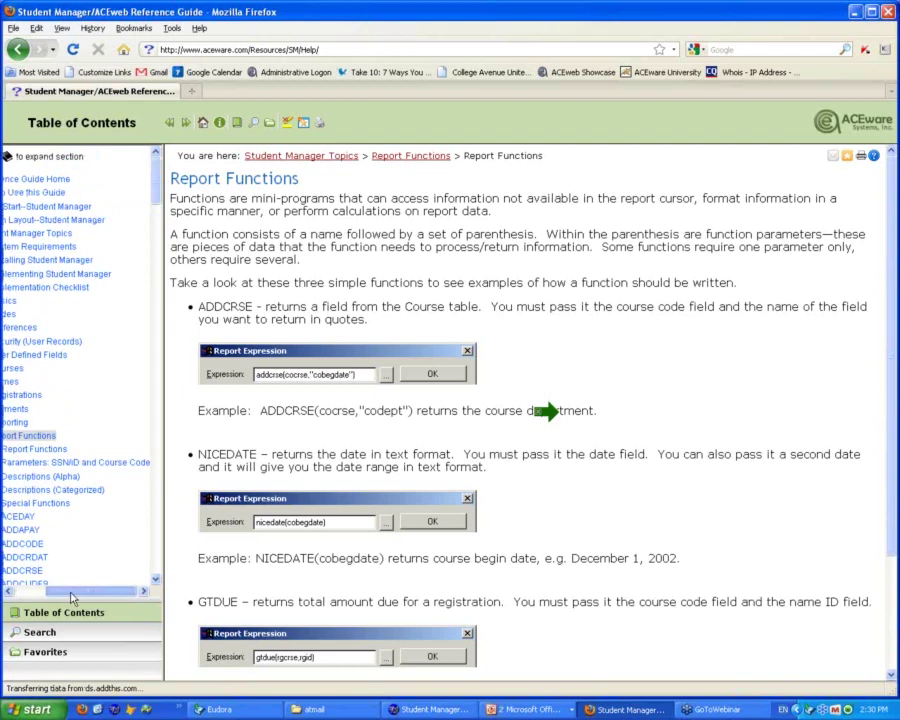
{"action": "left_click_drag", "start_coordinate": [71, 597], "coordinate": [44, 597]}
{"action": "left_click_drag", "start_coordinate": [160, 197], "coordinate": [141, 532]}
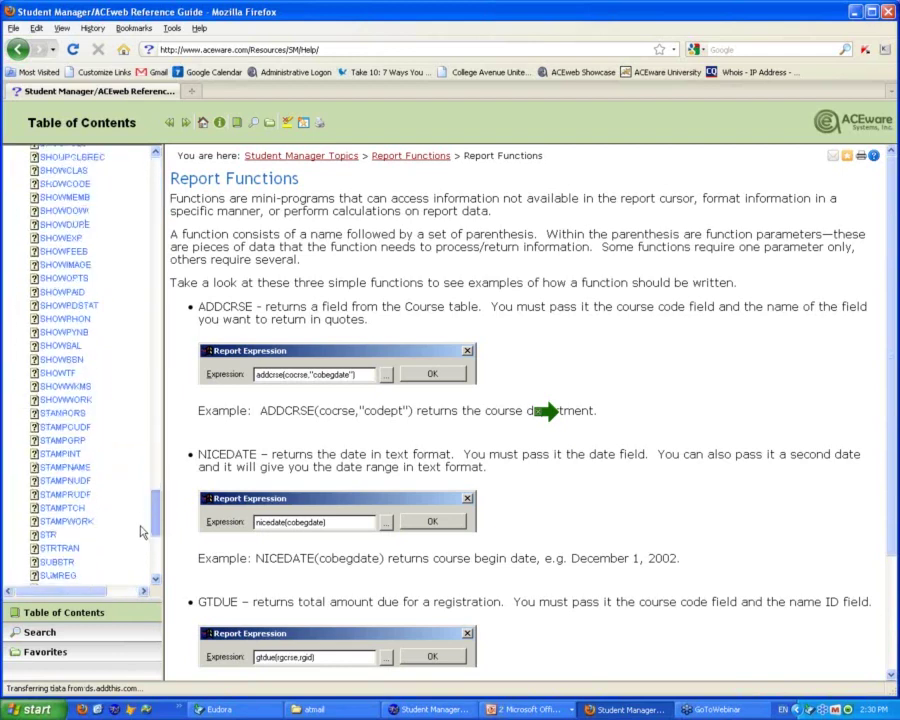
{"action": "left_click", "coordinate": [64, 440]}
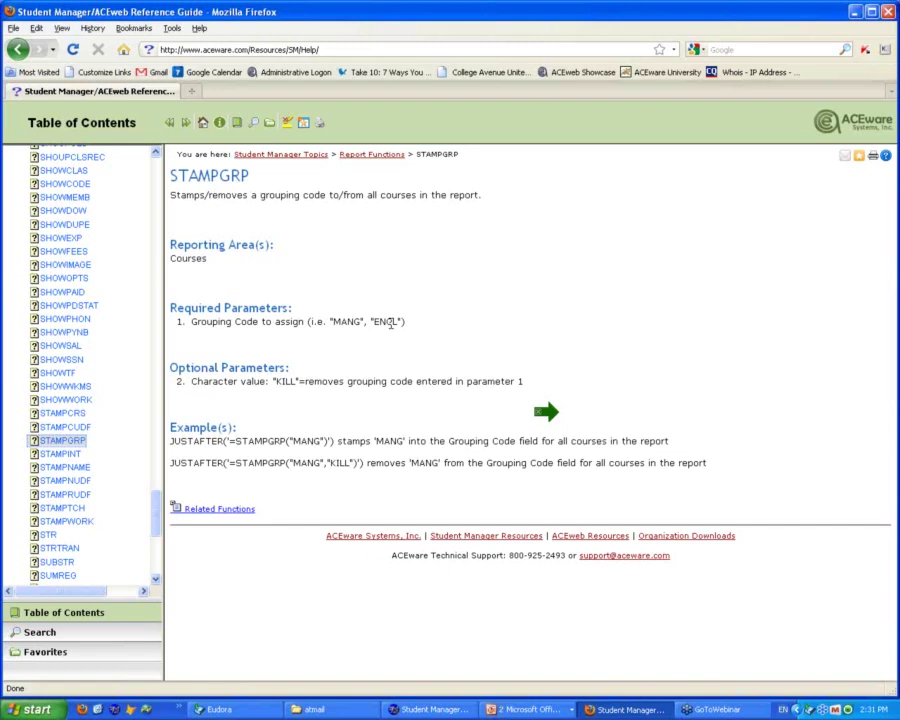
Switch to the CertWiz.ppt slide show in PowerPoint and return to the Firefox window
{"action": "left_click", "coordinate": [566, 713]}
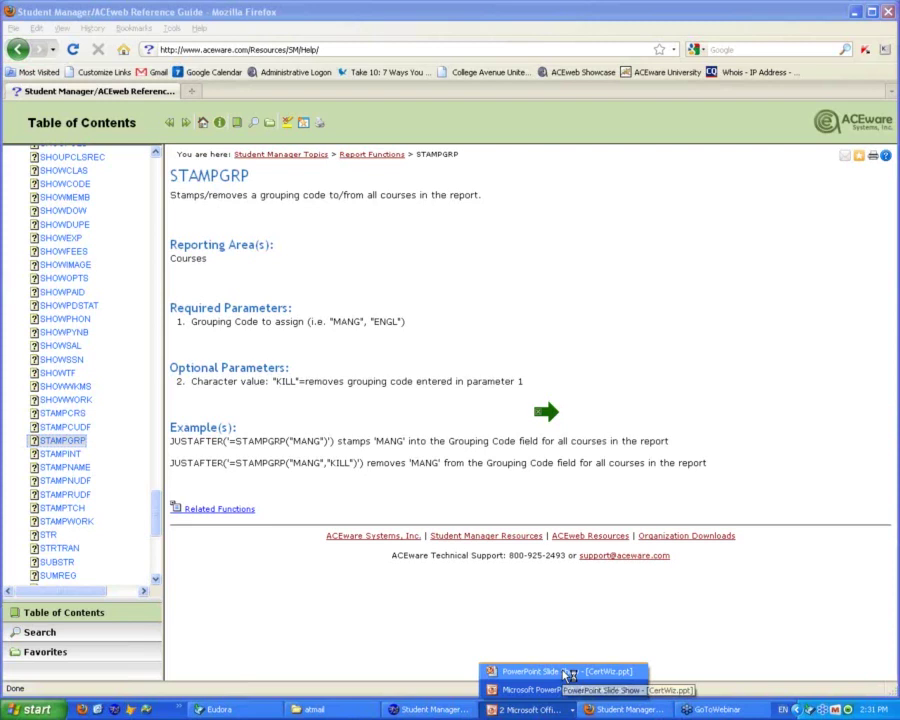
{"action": "left_click", "coordinate": [566, 672]}
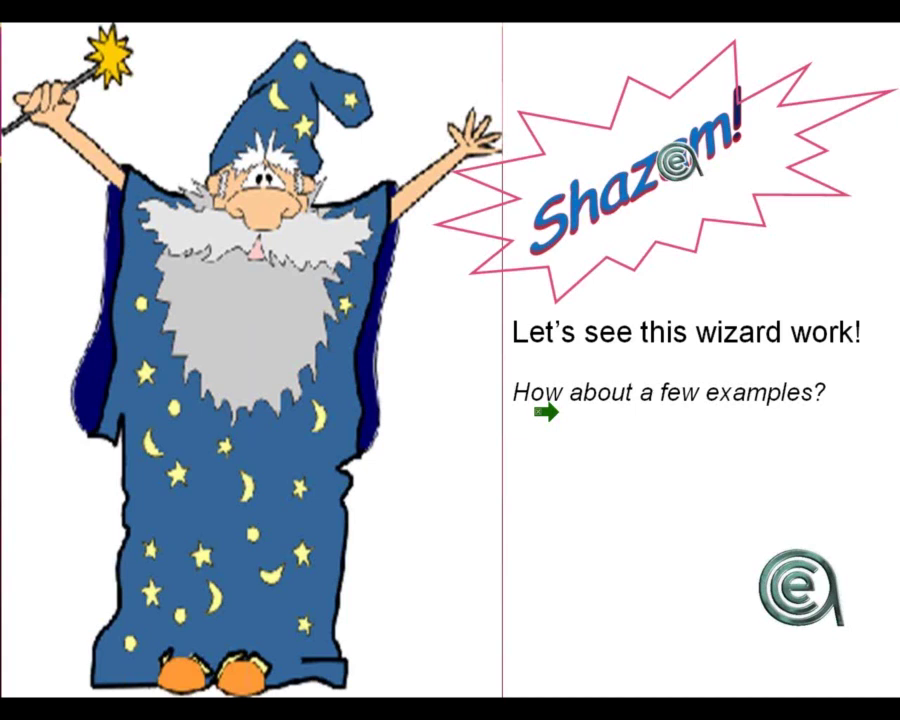
{"action": "key", "text": "alt+Tab"}
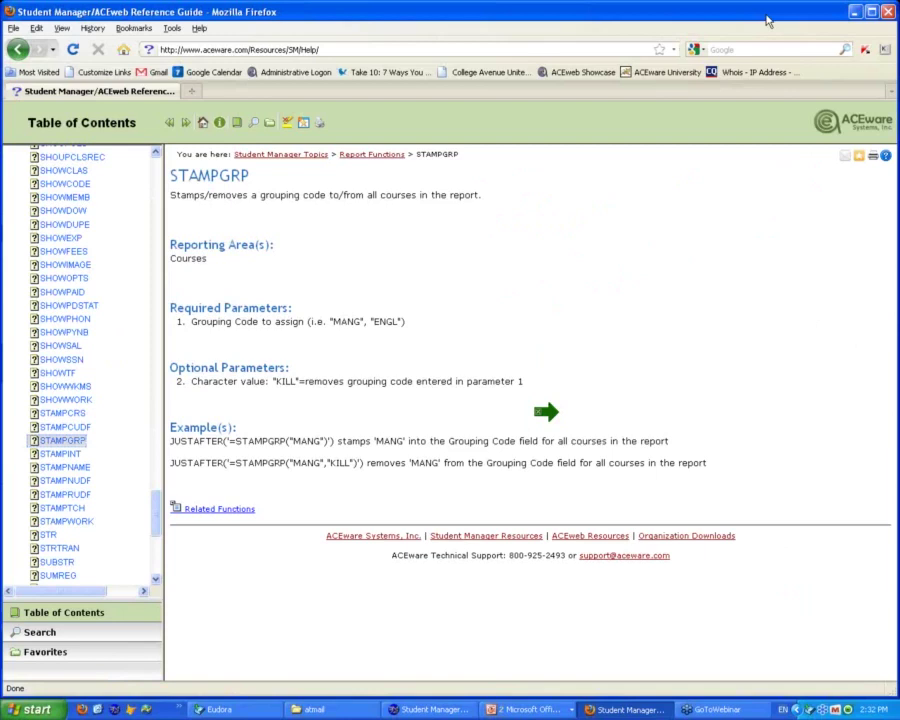
Open the ACEweb customer list on the ACEware site and look over Southern Methodist University's online registration home page
{"action": "left_click_drag", "start_coordinate": [767, 20], "coordinate": [785, 28]}
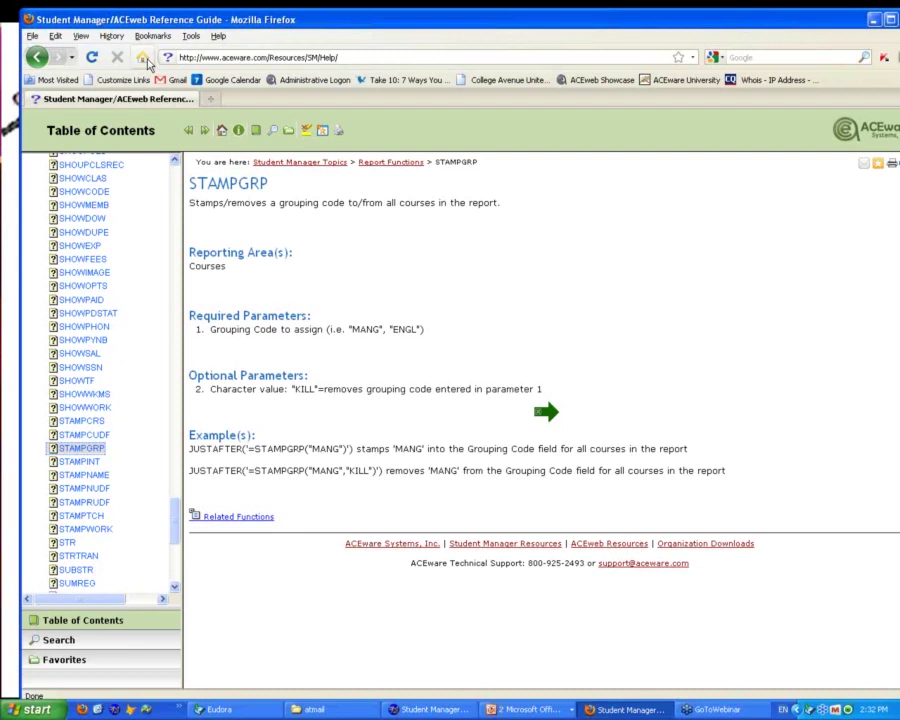
{"action": "left_click", "coordinate": [146, 61]}
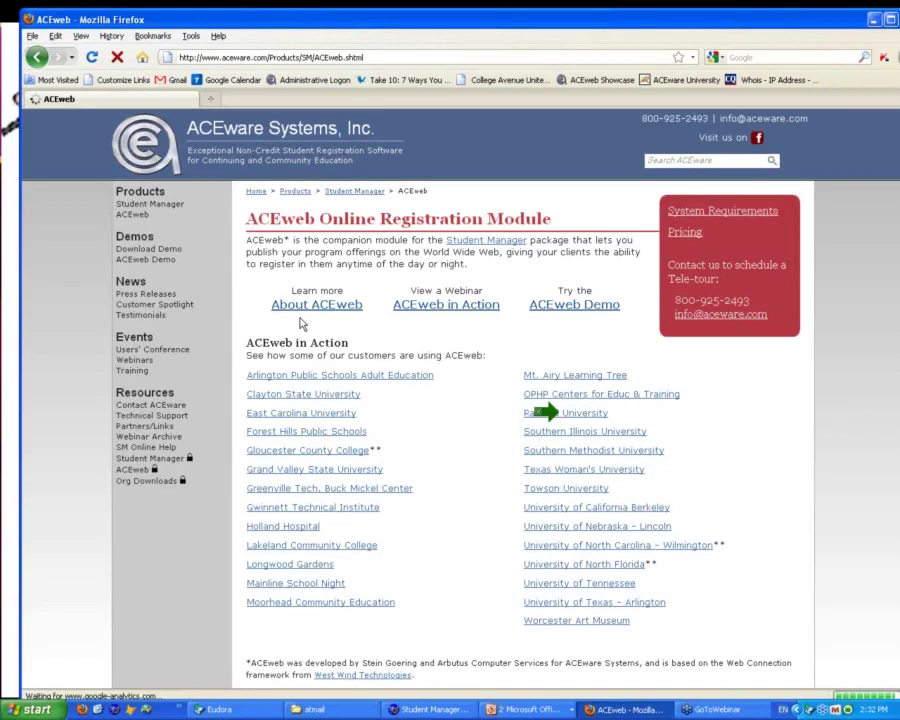
{"action": "left_click", "coordinate": [593, 450]}
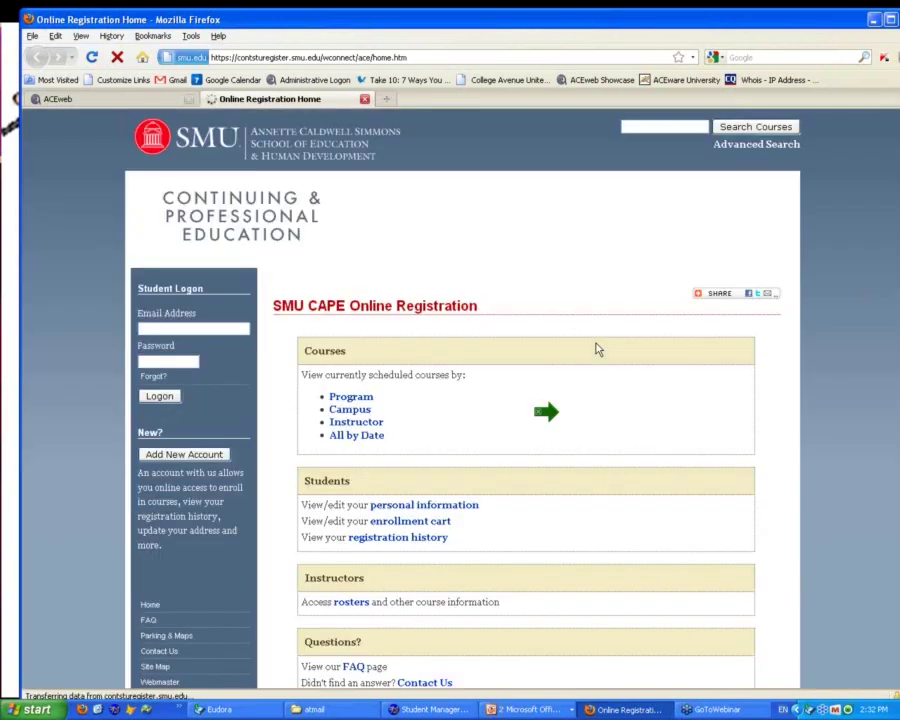
{"action": "key", "text": "ctrl+l"}
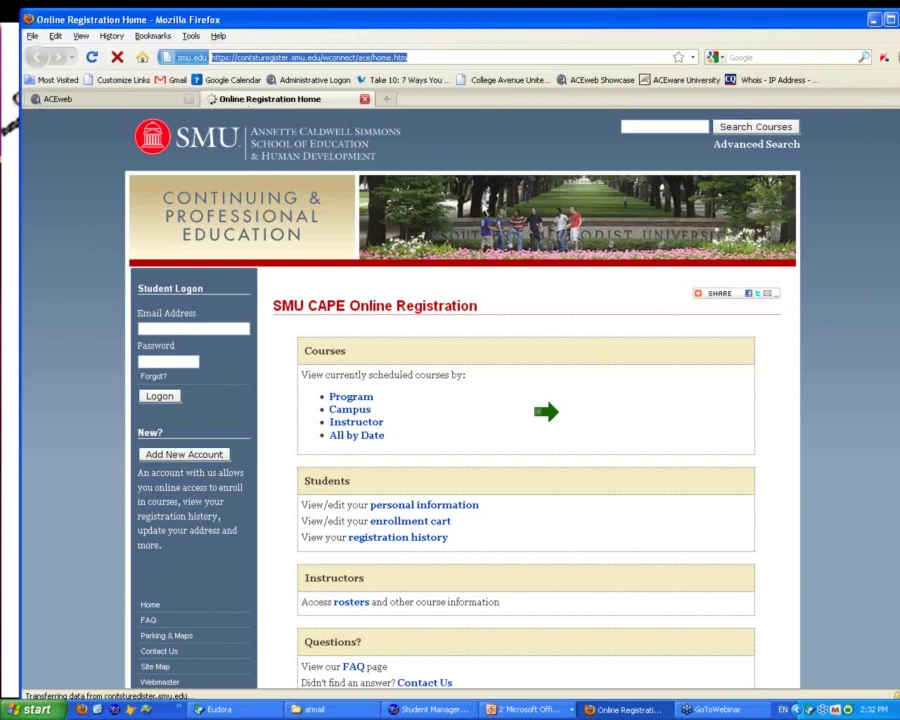
{"action": "scroll", "coordinate": [545, 411], "scroll_direction": "down", "scroll_amount": 1}
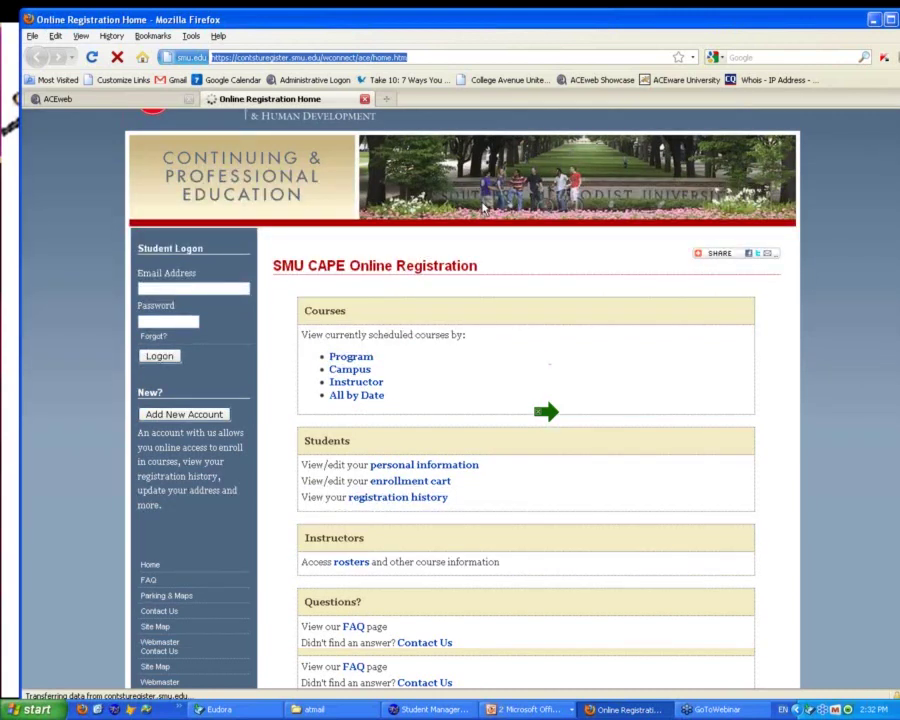
{"action": "scroll", "coordinate": [482, 208], "scroll_direction": "down", "scroll_amount": 3}
{"action": "scroll", "coordinate": [482, 208], "scroll_direction": "up", "scroll_amount": 4}
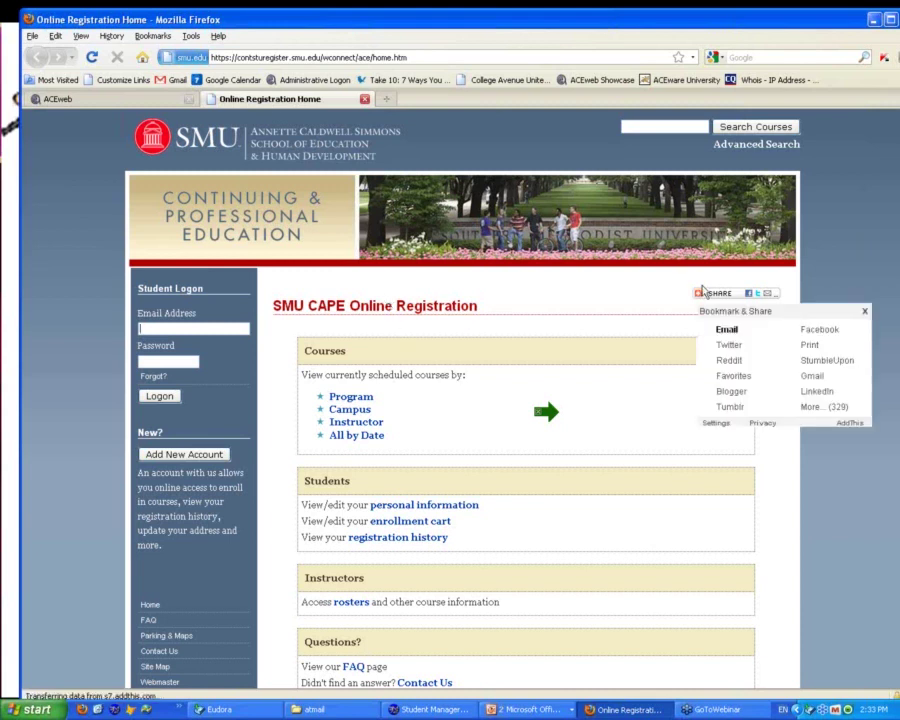
Go to smu.edu/cpfp and open the Objectives page of the Certificate Program in Financial Planning
{"action": "left_click", "coordinate": [236, 57]}
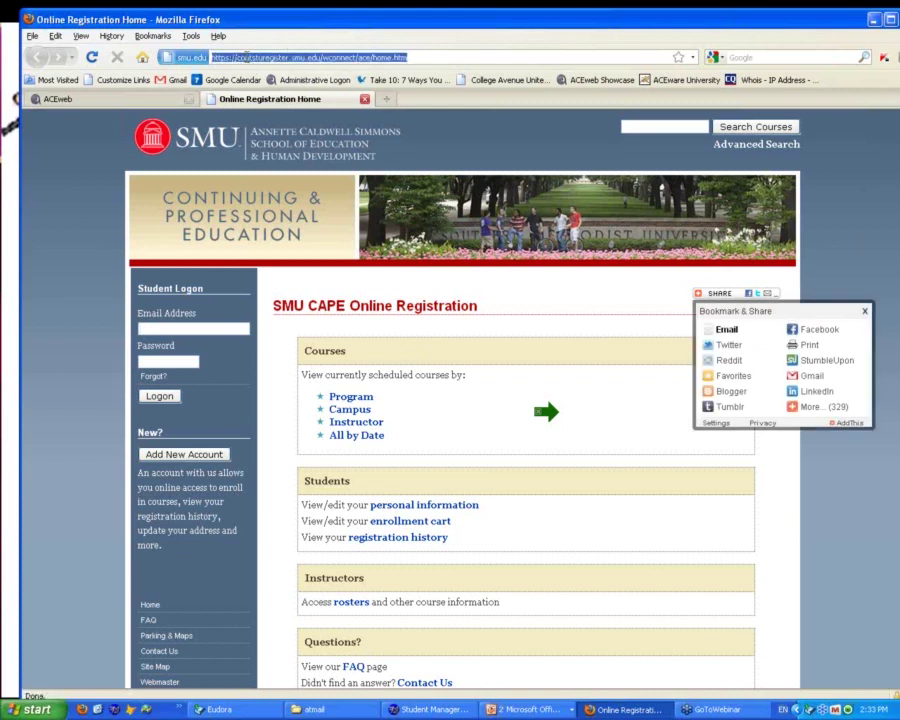
{"action": "left_click", "coordinate": [226, 57]}
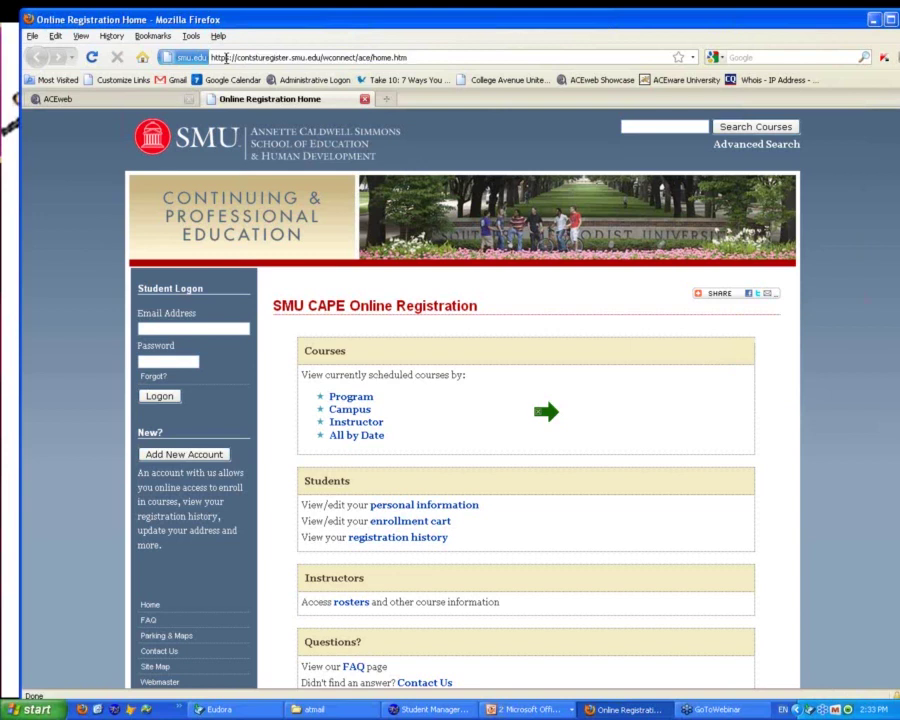
{"action": "key", "text": "ctrl+a"}
{"action": "type", "text": "s"}
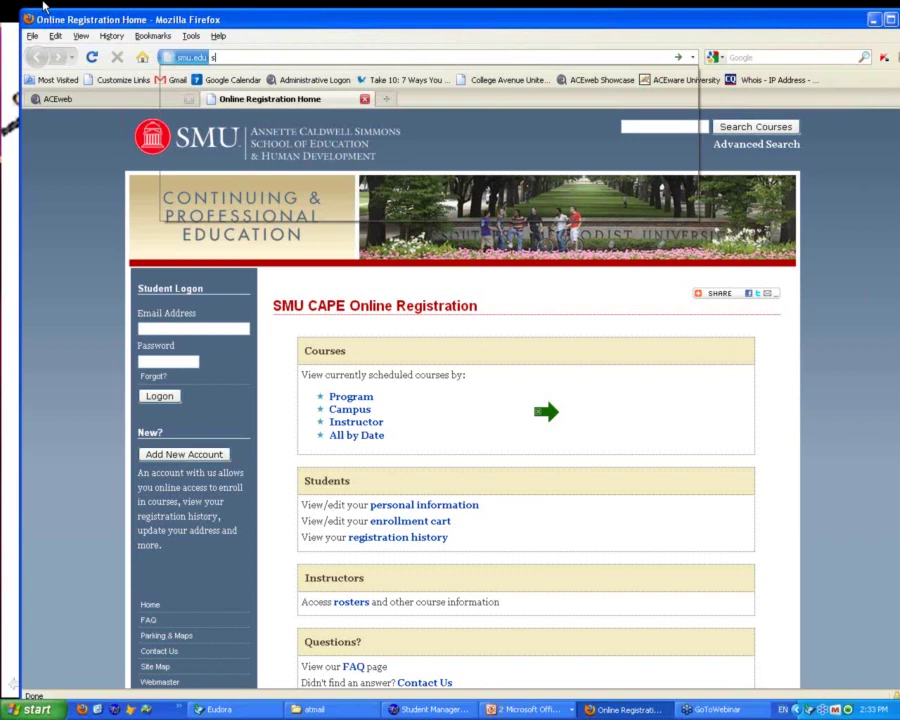
{"action": "type", "text": "mu.edu/cpfm"}
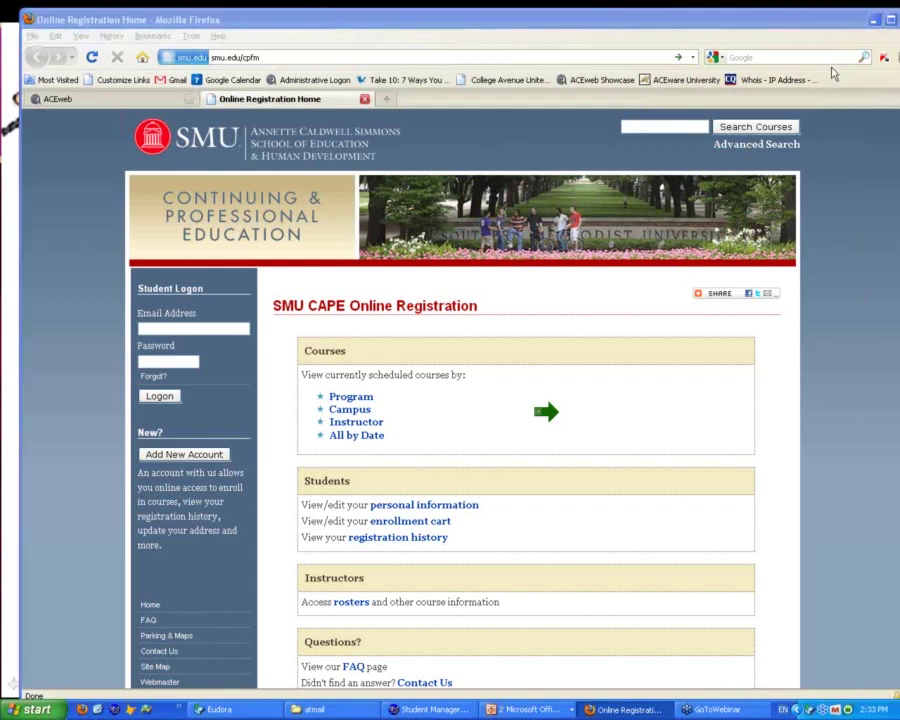
{"action": "left_click", "coordinate": [256, 57]}
{"action": "type", "text": "p"}
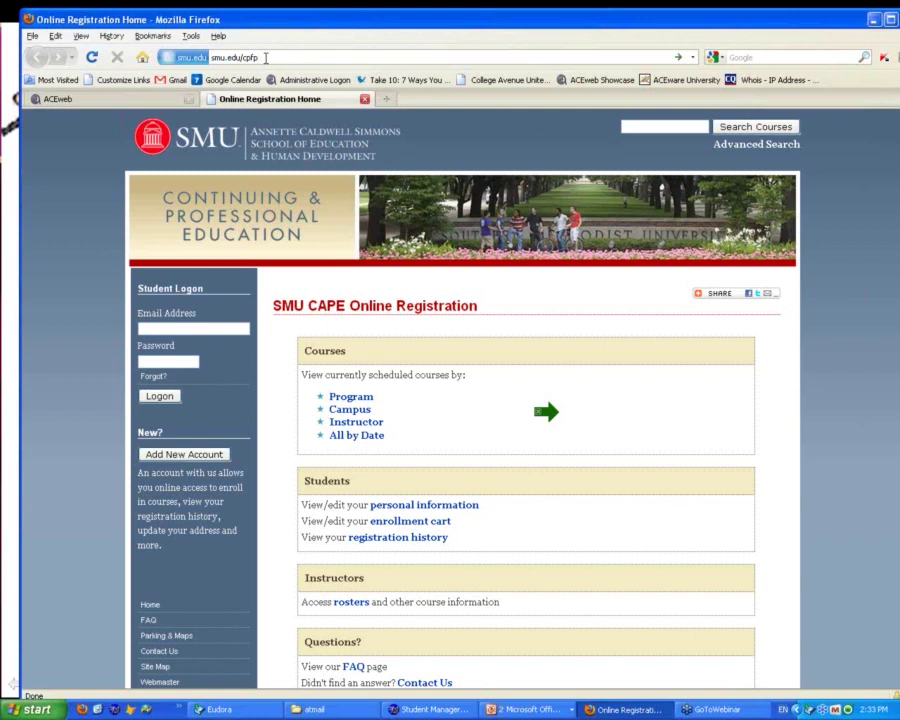
{"action": "key", "text": "Return"}
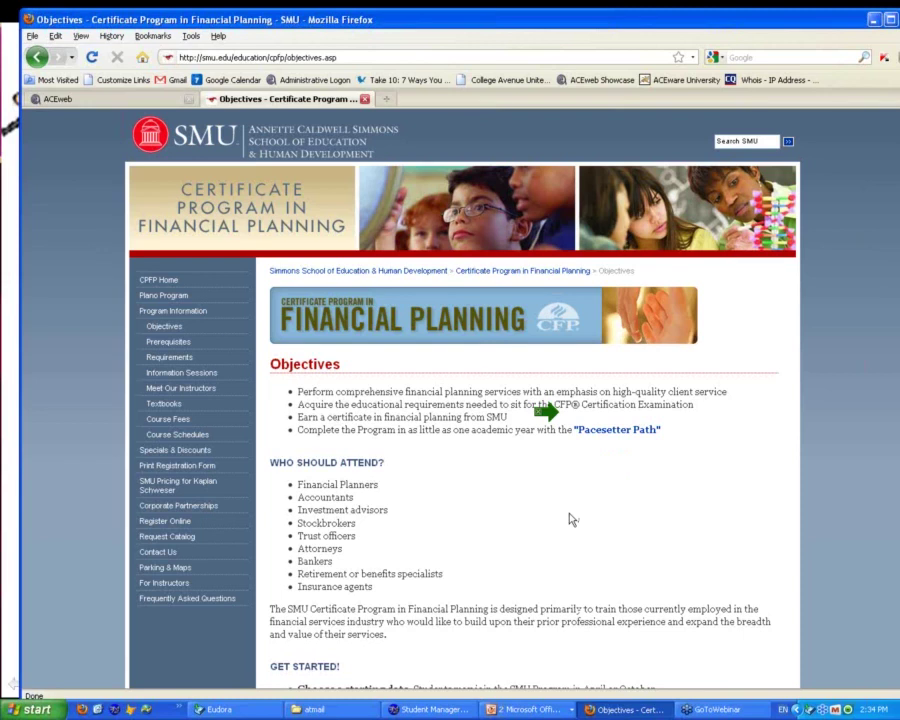
Read the Get Started section and the course descriptions on the program's Objectives page
{"action": "scroll", "coordinate": [572, 519], "scroll_direction": "down", "scroll_amount": 4}
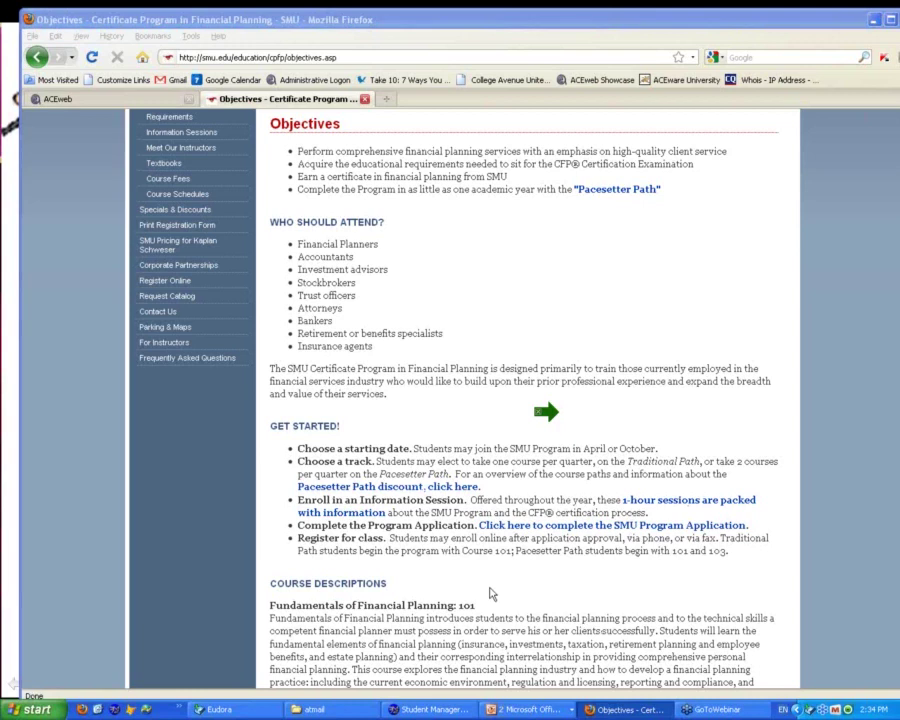
{"action": "left_click", "coordinate": [684, 622]}
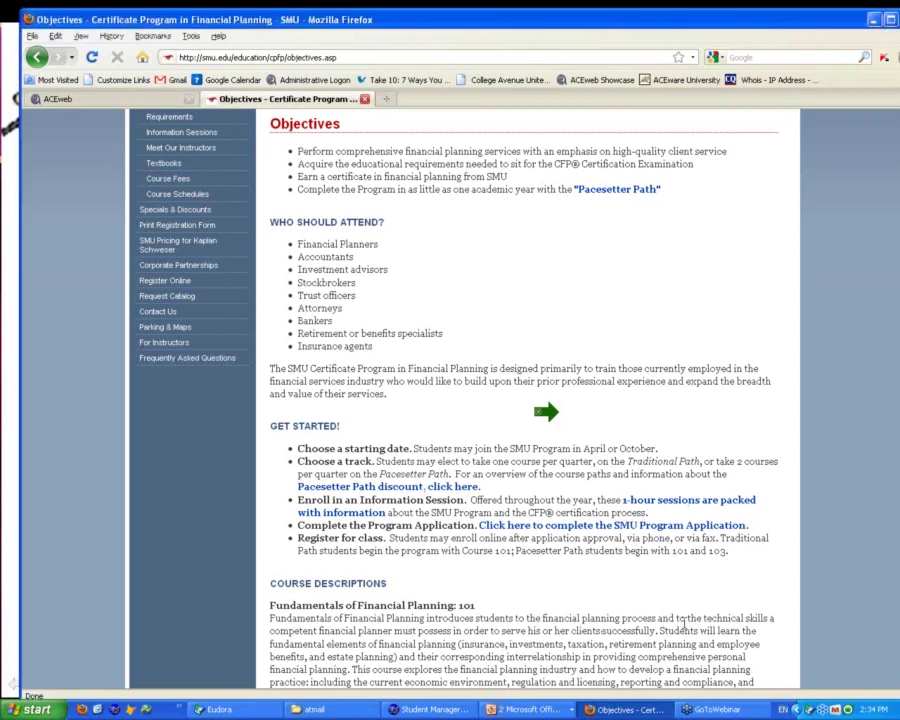
{"action": "scroll", "coordinate": [684, 622], "scroll_direction": "down", "scroll_amount": 1}
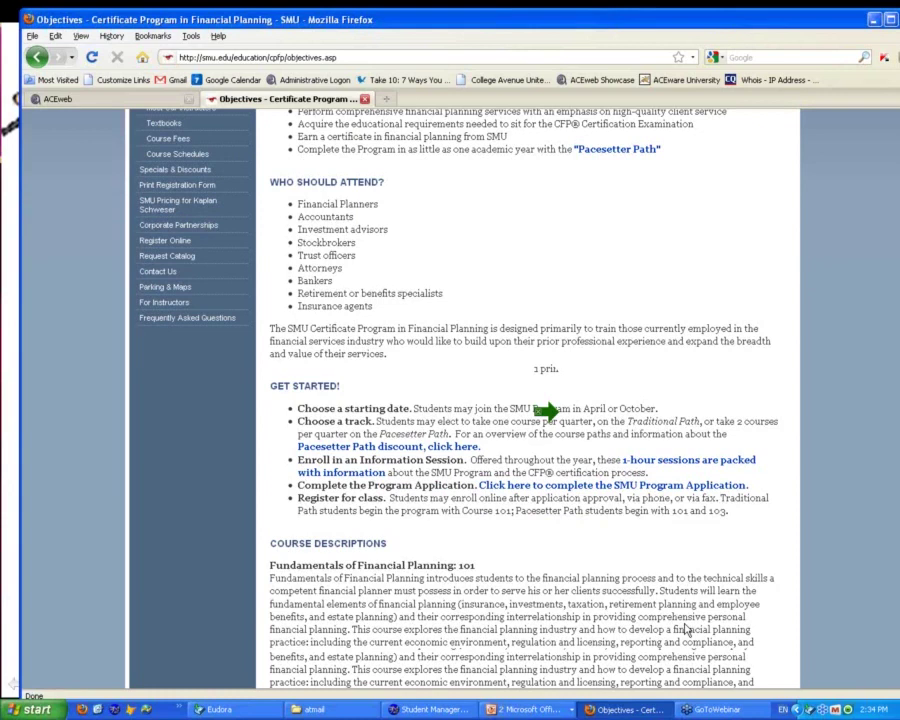
{"action": "scroll", "coordinate": [684, 628], "scroll_direction": "down", "scroll_amount": 5}
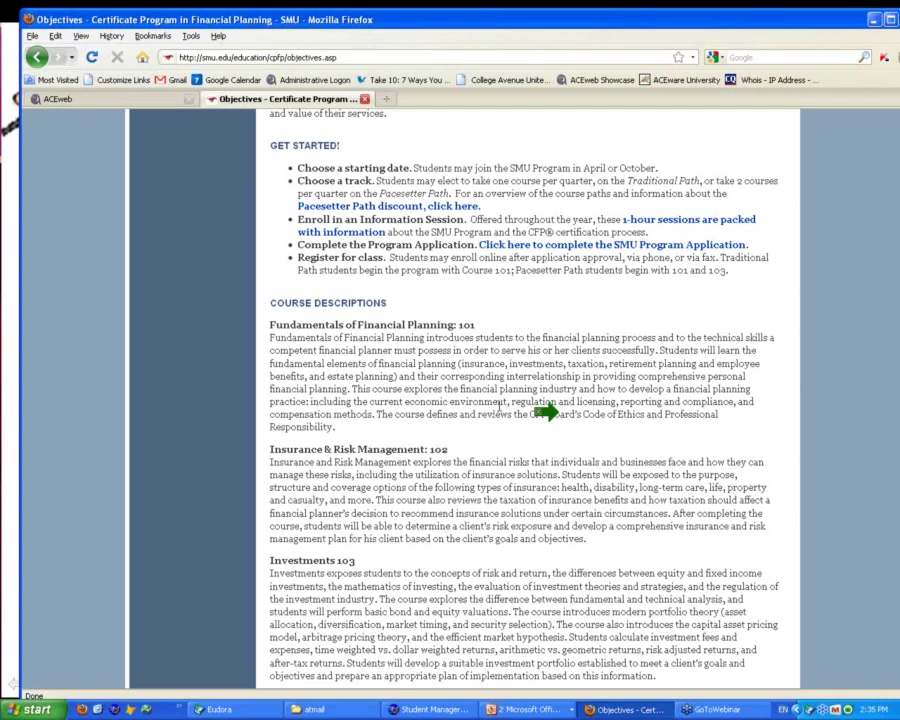
{"action": "scroll", "coordinate": [499, 406], "scroll_direction": "up", "scroll_amount": 1}
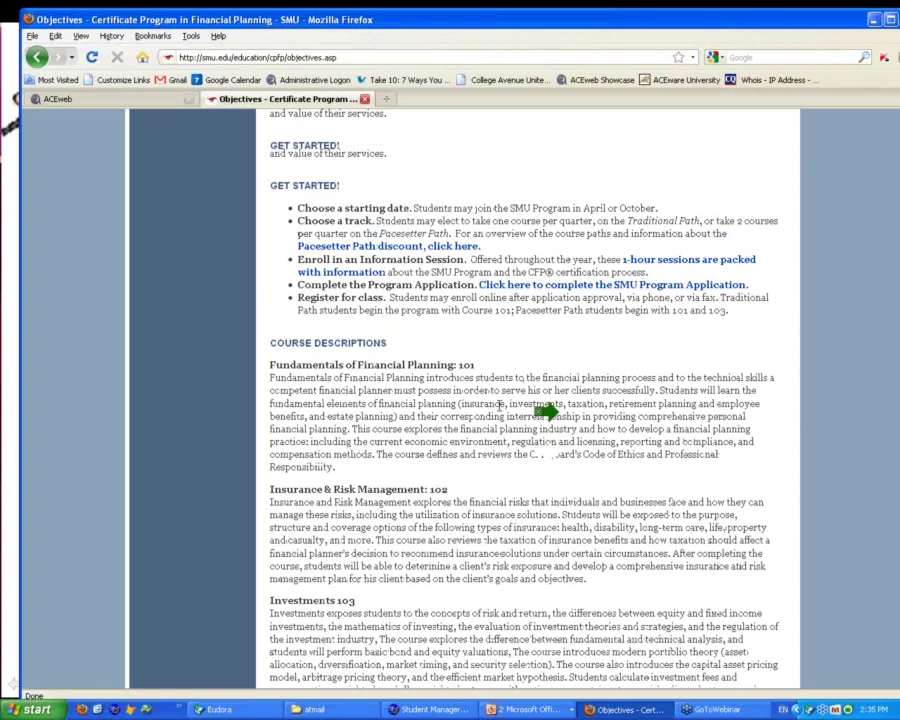
{"action": "scroll", "coordinate": [499, 406], "scroll_direction": "up", "scroll_amount": 8}
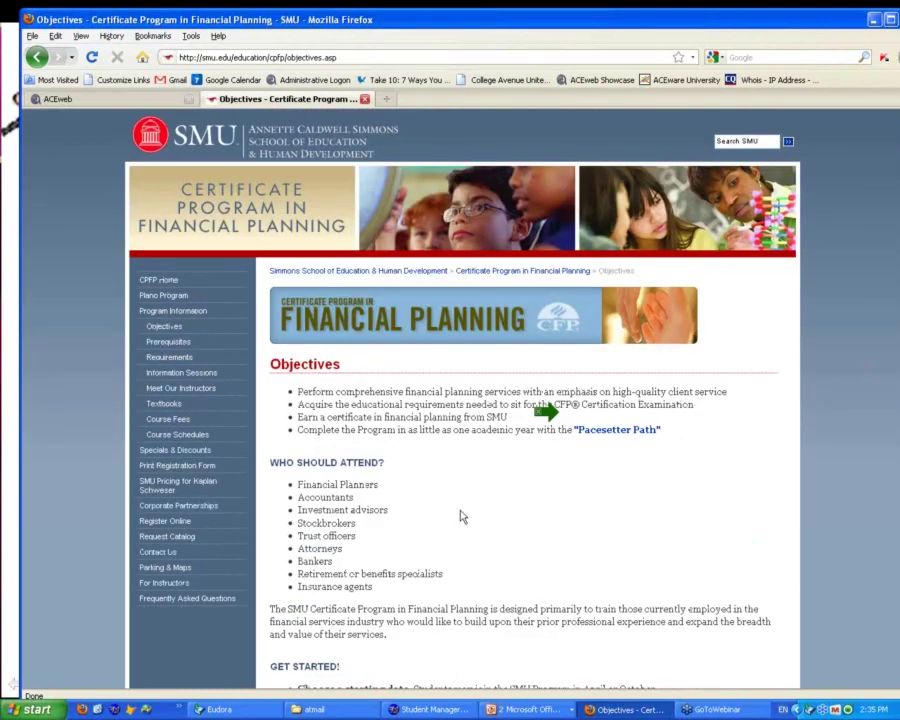
Switch to Student Manager, decline printing the report, and examine the grouping codes of course 11SACE010A
{"action": "left_click", "coordinate": [434, 709]}
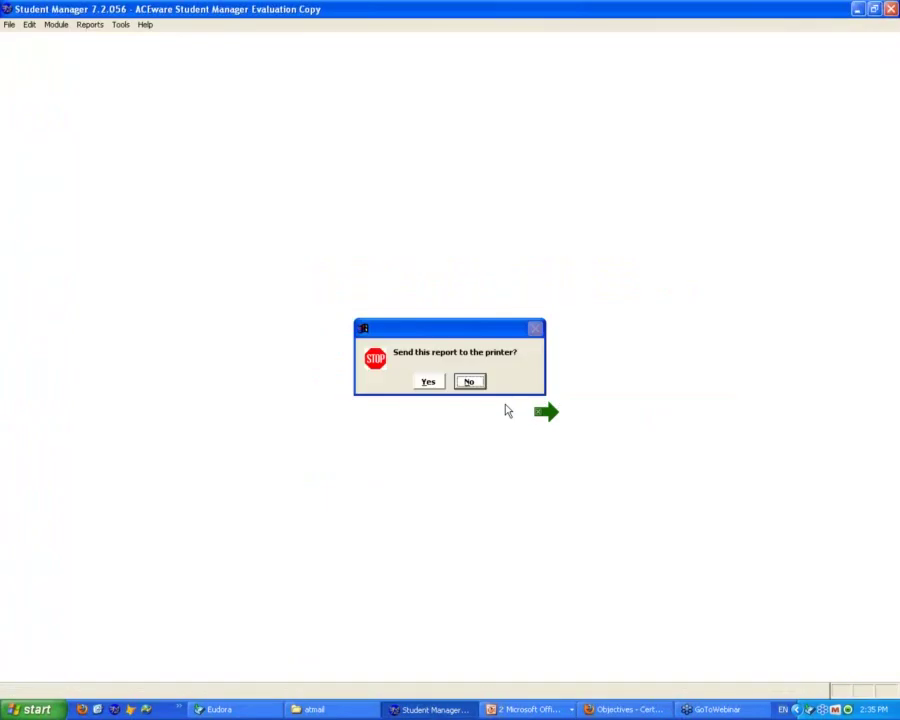
{"action": "left_click", "coordinate": [468, 380]}
{"action": "left_click", "coordinate": [52, 43]}
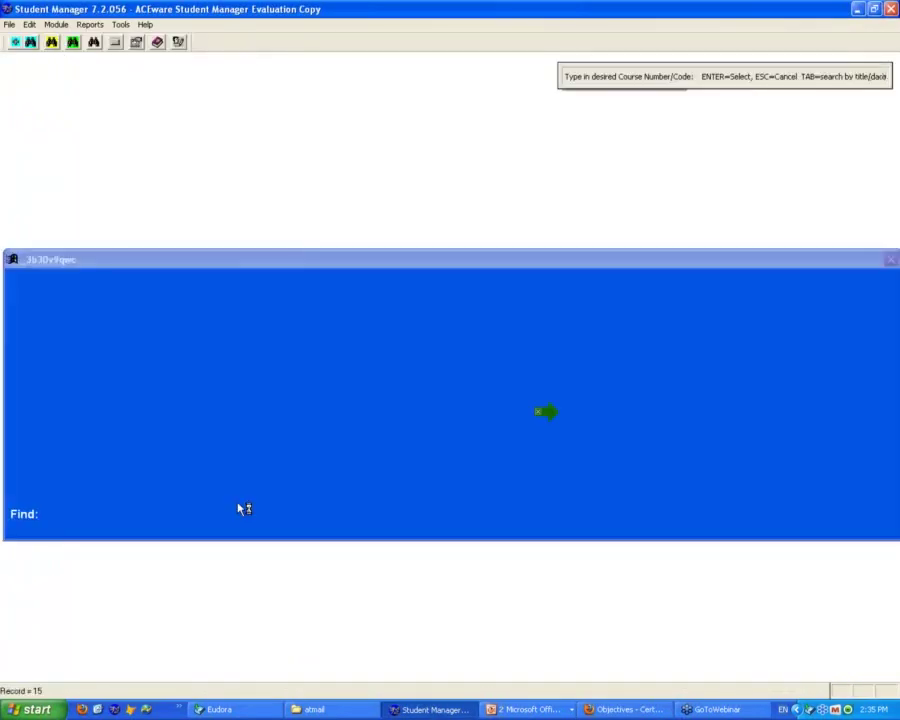
{"action": "key", "text": "Return"}
{"action": "left_click", "coordinate": [459, 402]}
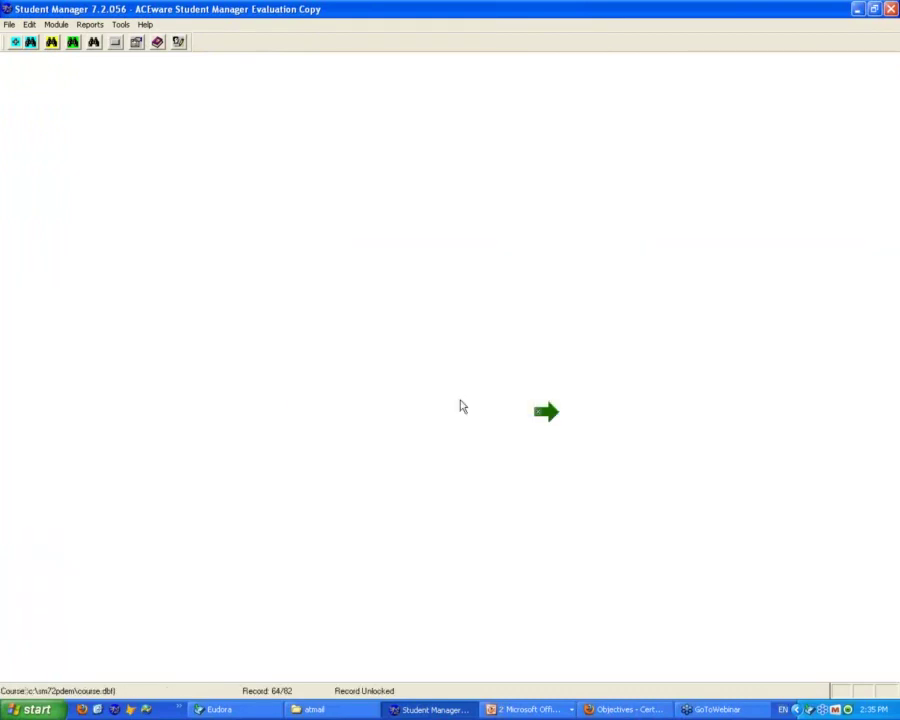
{"action": "left_click_drag", "start_coordinate": [480, 207], "coordinate": [341, 127]}
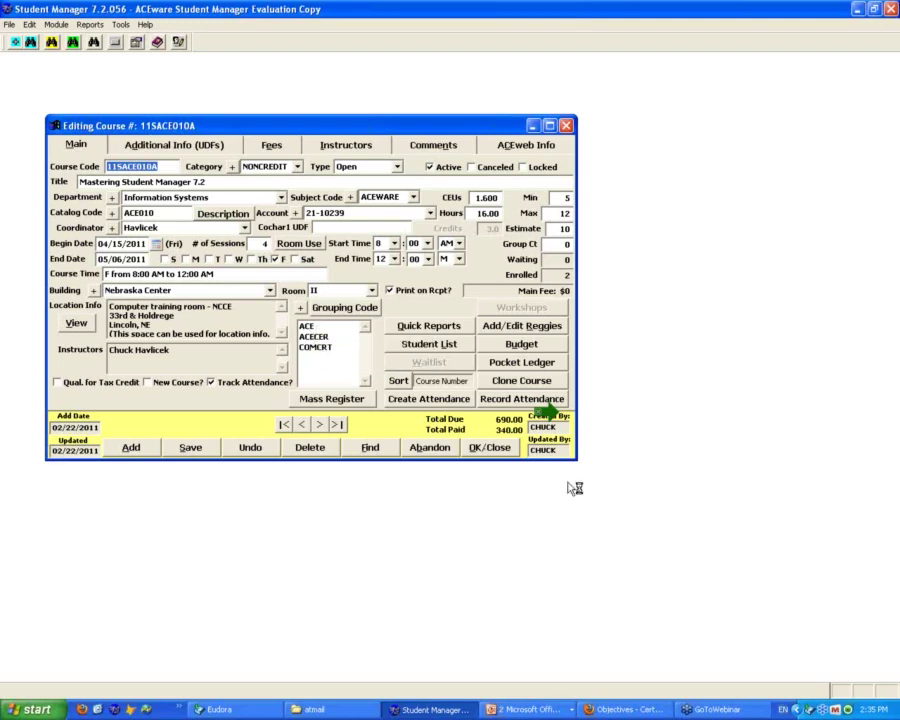
{"action": "left_click", "coordinate": [490, 447]}
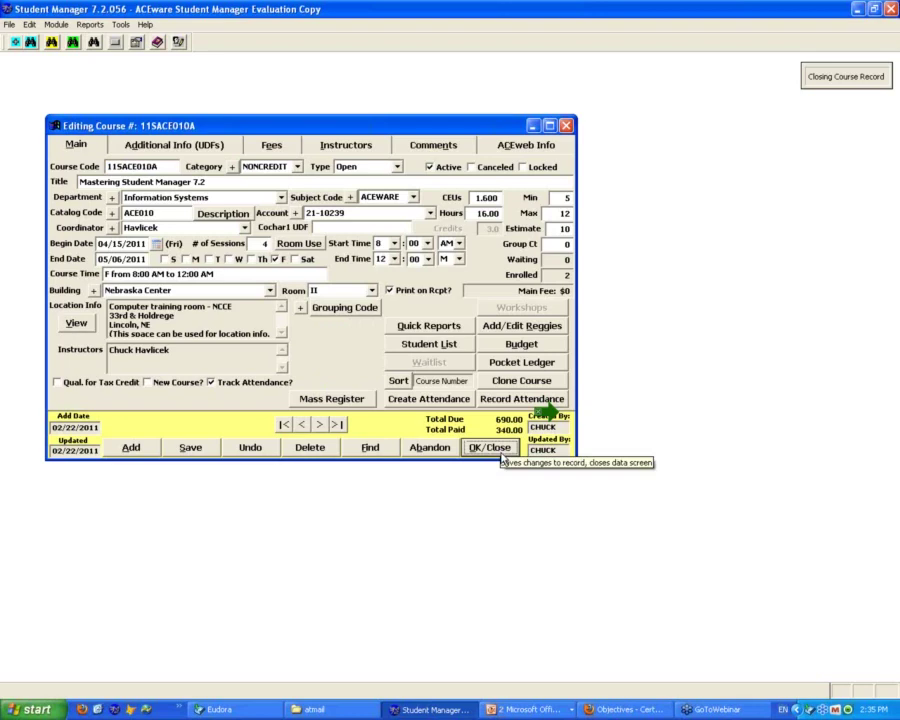
Start the Transcripts report with on-screen preview and choose the query "Grouping Code Multiples (in a list)"
{"action": "left_click", "coordinate": [89, 24]}
{"action": "mouse_move", "coordinate": [118, 86]}
{"action": "left_click", "coordinate": [203, 139]}
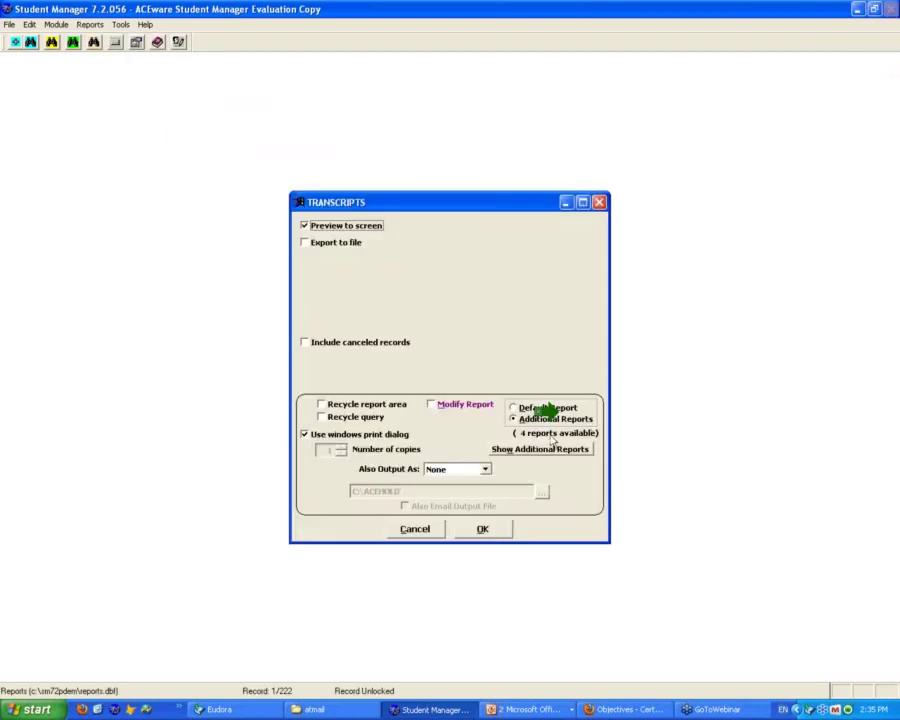
{"action": "left_click", "coordinate": [486, 528]}
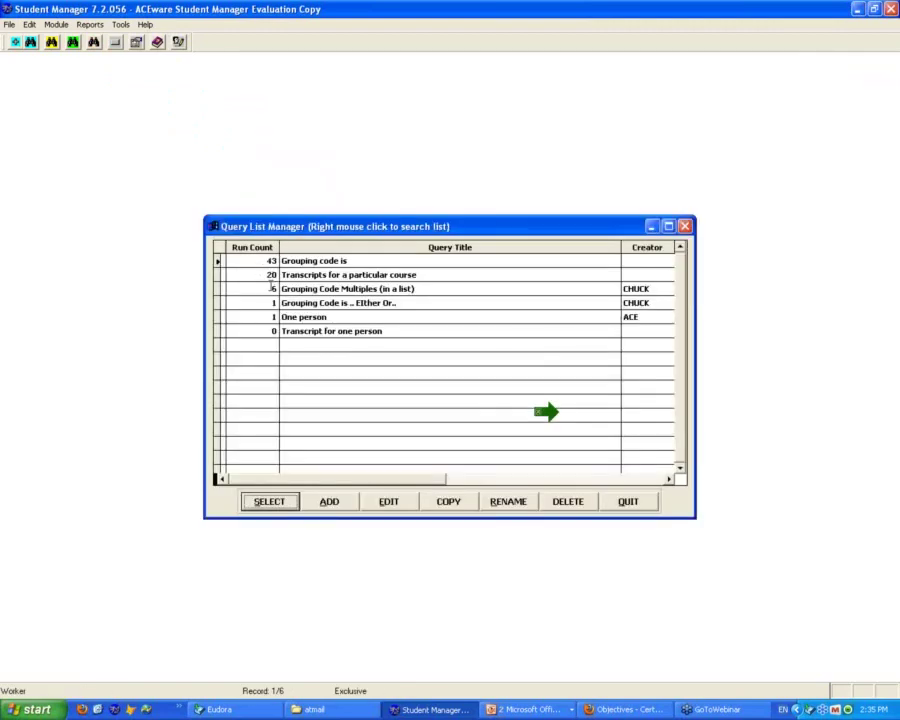
{"action": "left_click", "coordinate": [271, 287]}
{"action": "left_click", "coordinate": [272, 502]}
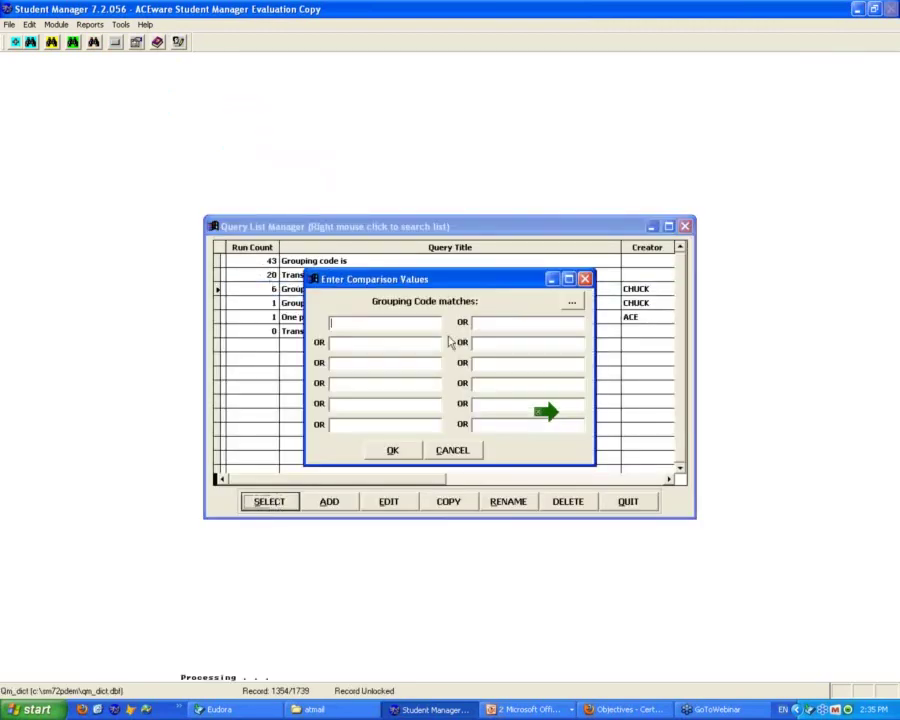
Set the query's comparison values to match grouping codes ACECER, COMCRT or MANCRT and run the query
{"action": "left_click", "coordinate": [571, 302]}
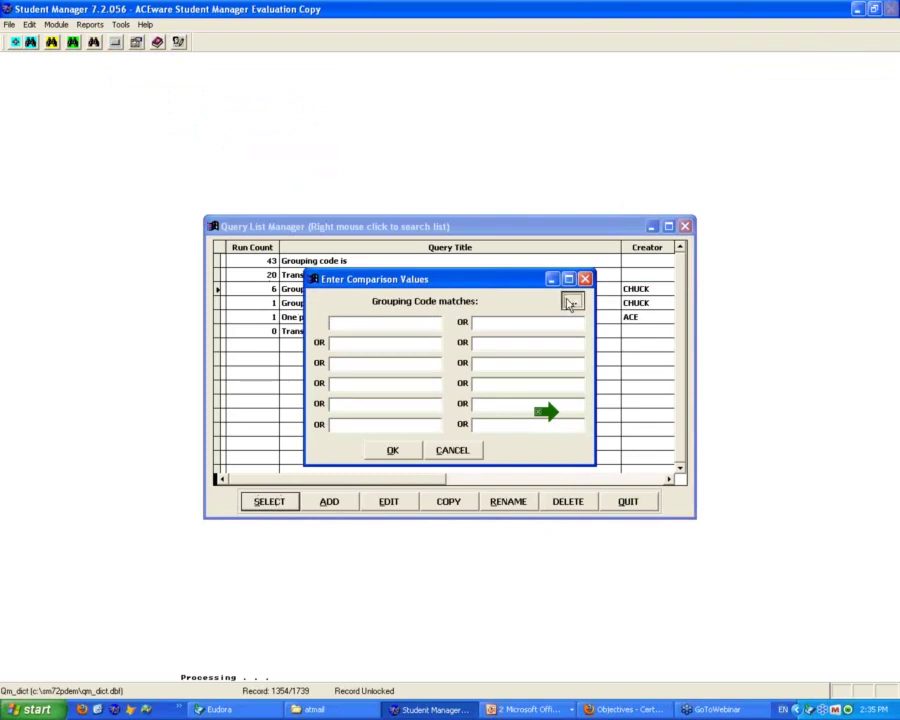
{"action": "double_click", "coordinate": [400, 497]}
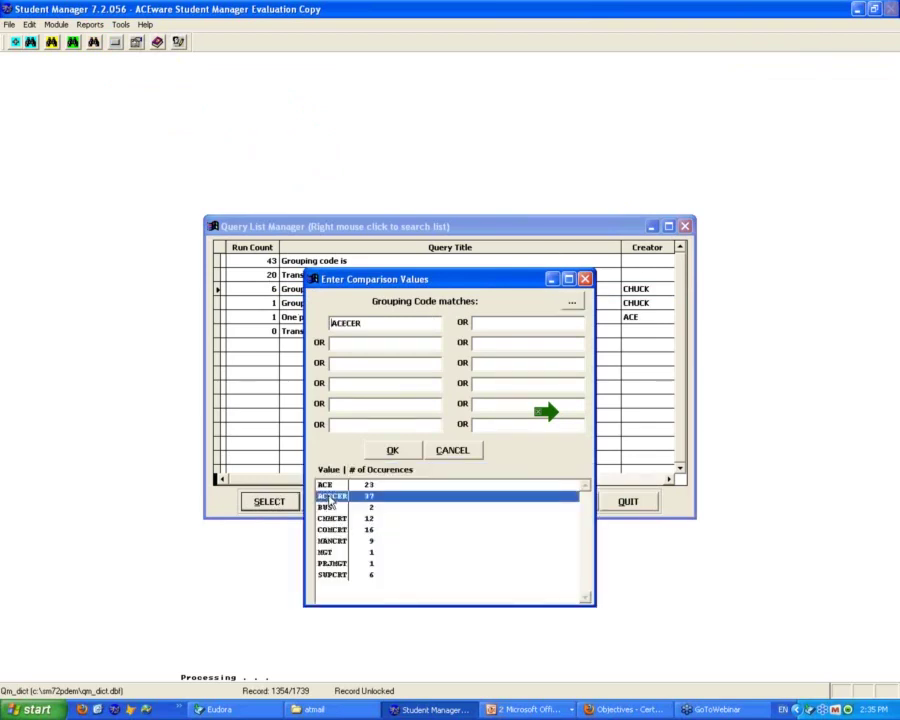
{"action": "left_click", "coordinate": [572, 303]}
{"action": "double_click", "coordinate": [345, 530]}
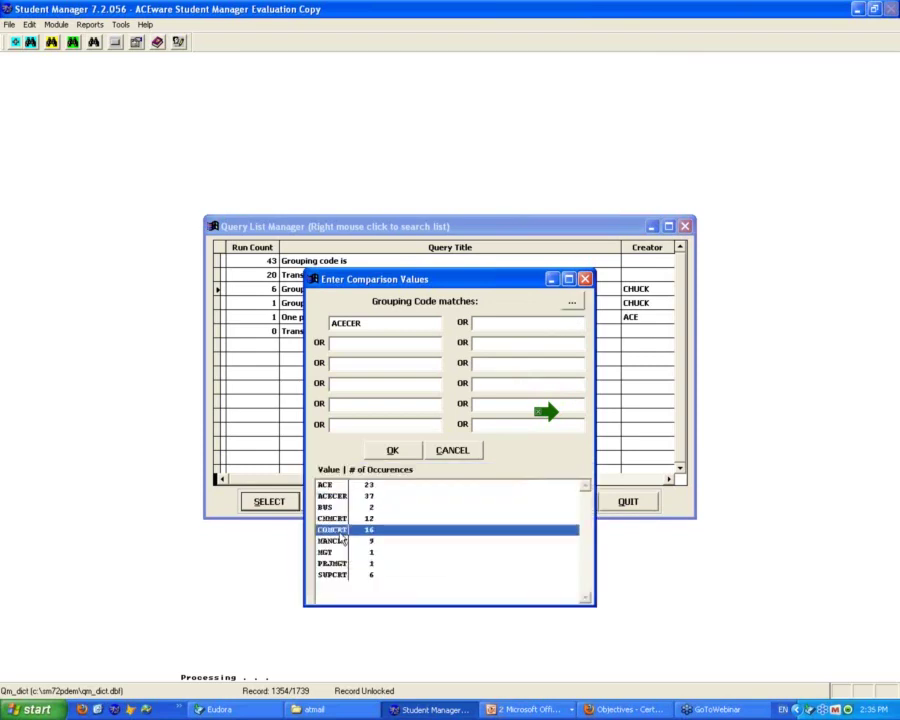
{"action": "left_click", "coordinate": [575, 303]}
{"action": "left_click", "coordinate": [572, 306]}
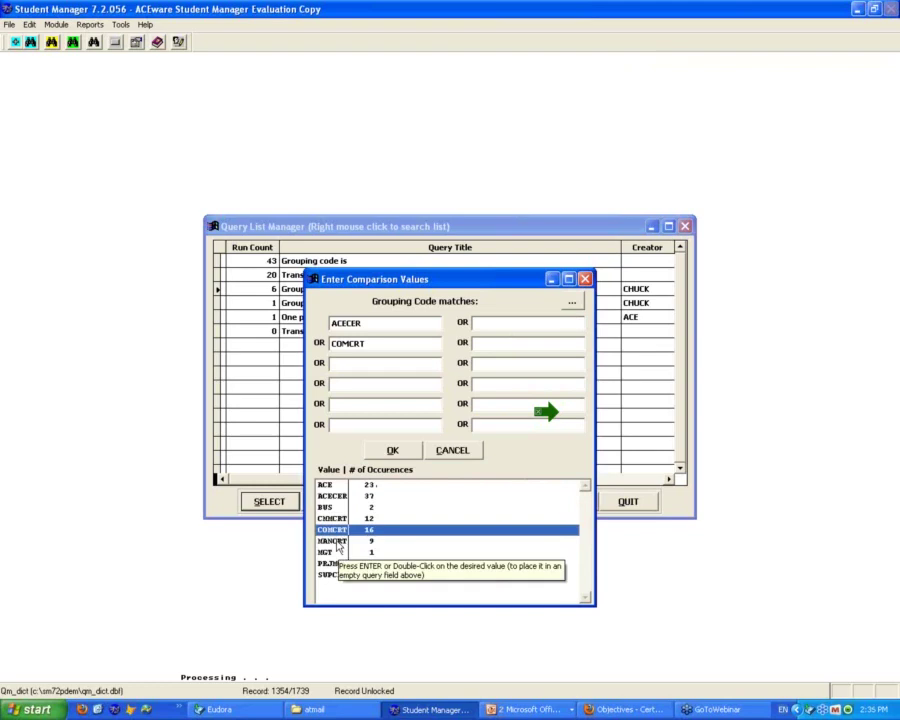
{"action": "left_click", "coordinate": [336, 542]}
{"action": "double_click", "coordinate": [336, 542]}
{"action": "left_click", "coordinate": [392, 450]}
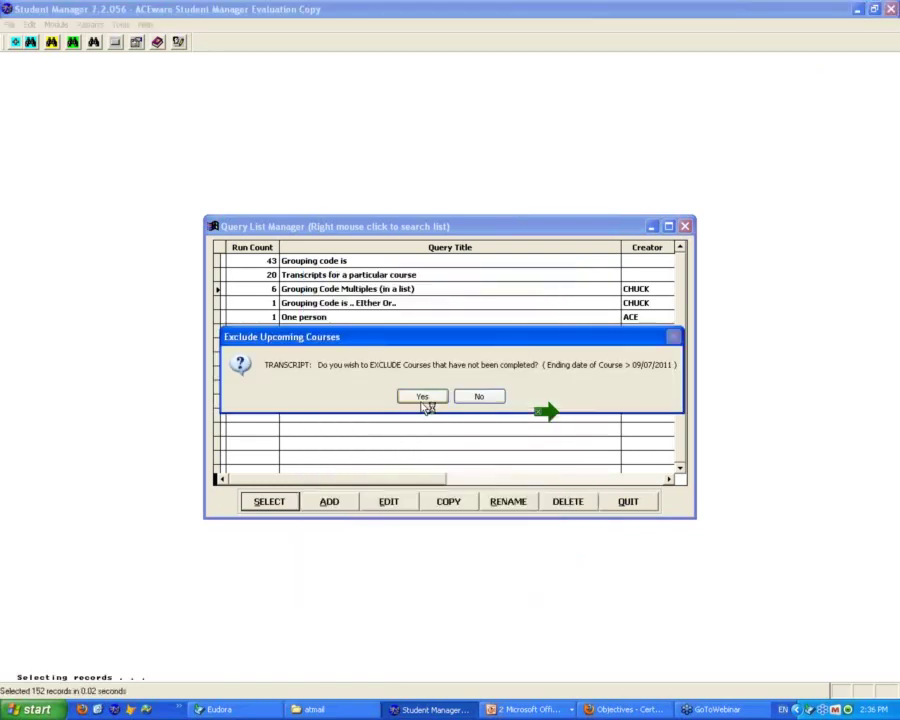
Exclude courses that have not been completed and choose the Certificate Wizard as the additional report
{"action": "left_click", "coordinate": [428, 398]}
{"action": "left_click", "coordinate": [432, 404]}
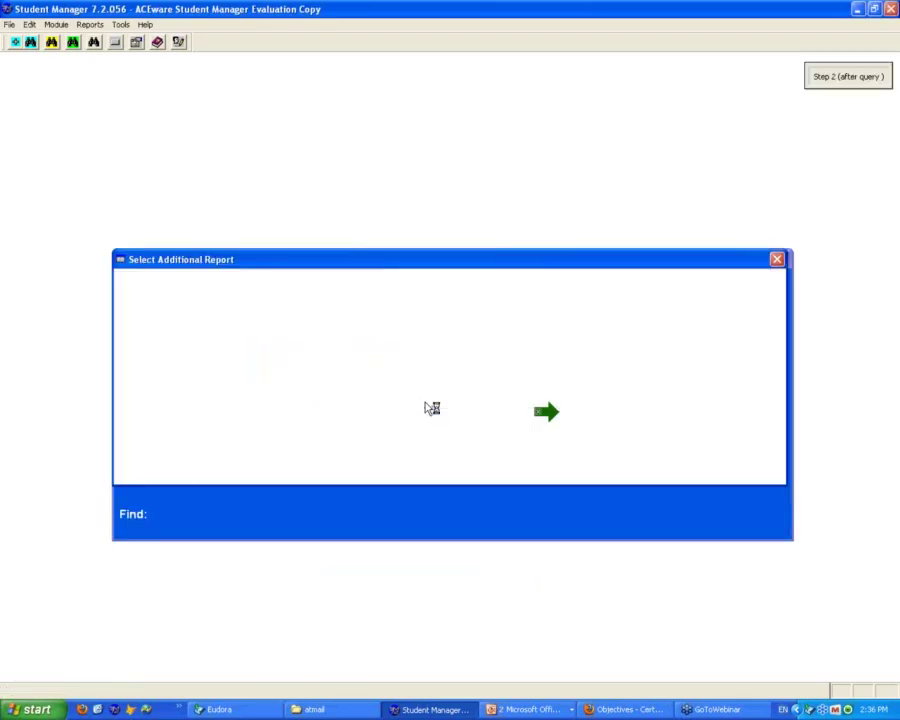
{"action": "double_click", "coordinate": [244, 289]}
Set Criteria # 1 to grouping code ACECER with at least 2 classes
{"action": "left_click", "coordinate": [371, 269]}
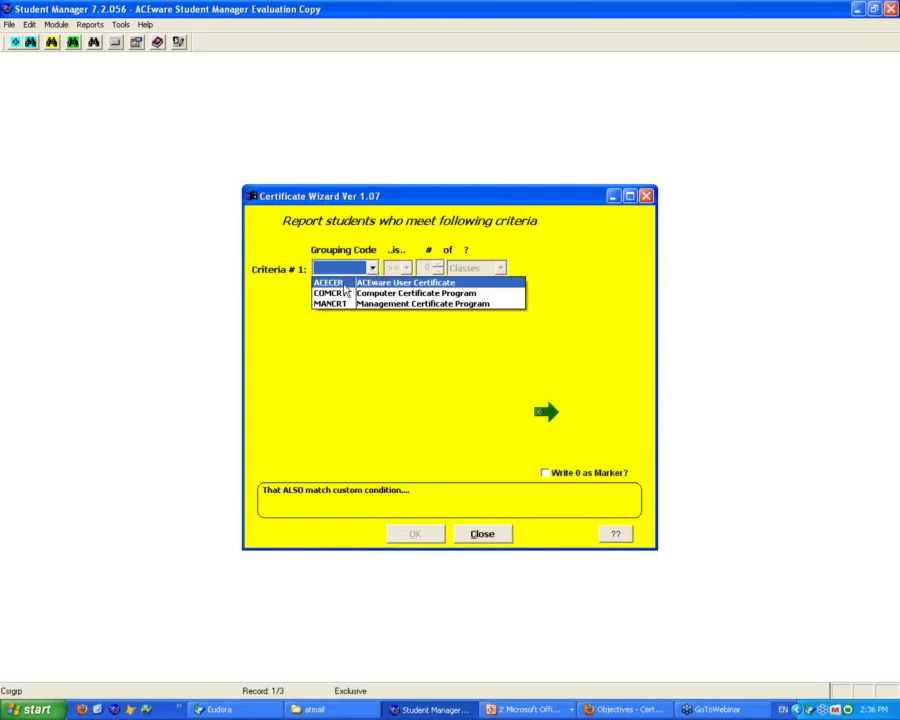
{"action": "left_click", "coordinate": [344, 285]}
{"action": "left_click", "coordinate": [437, 265]}
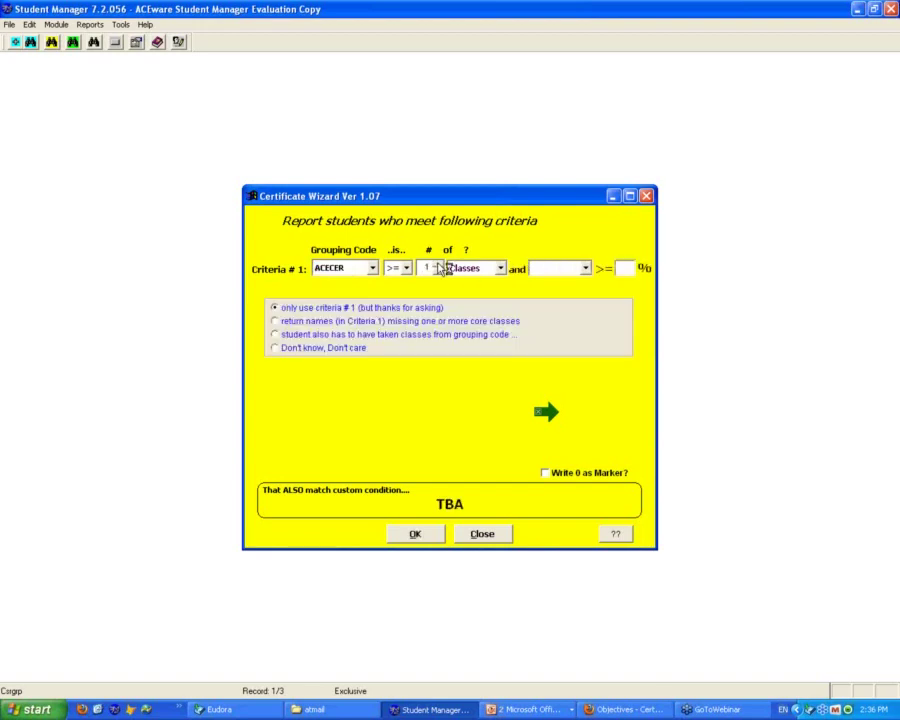
{"action": "left_click", "coordinate": [438, 265]}
Require classes from another grouping code as well, with Criteria # 2 set to MANCRT and at least 2 classes
{"action": "left_click", "coordinate": [290, 335]}
{"action": "left_click", "coordinate": [370, 450]}
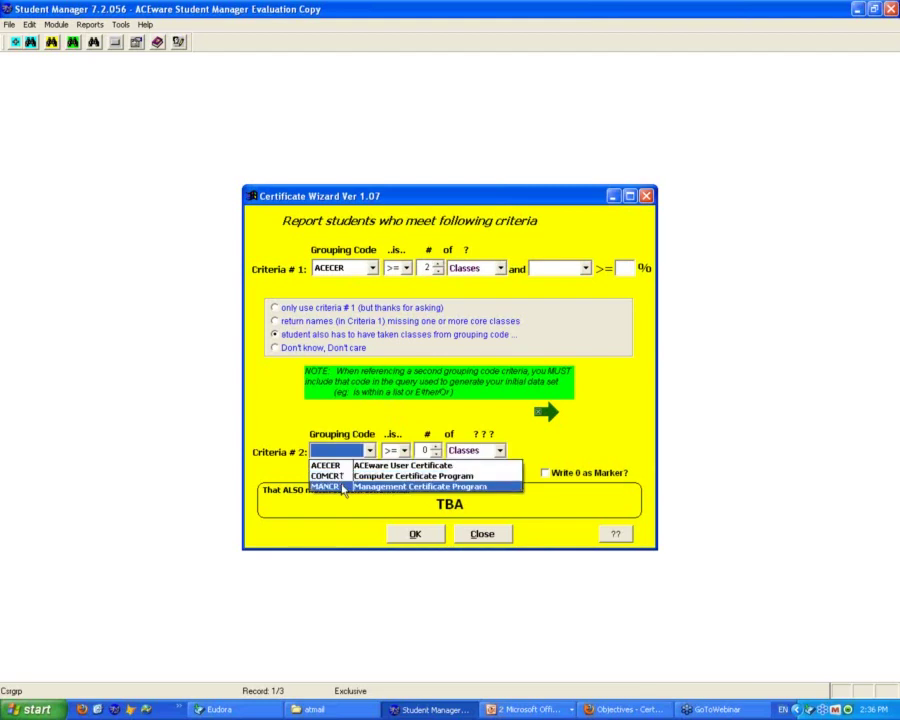
{"action": "left_click", "coordinate": [340, 486]}
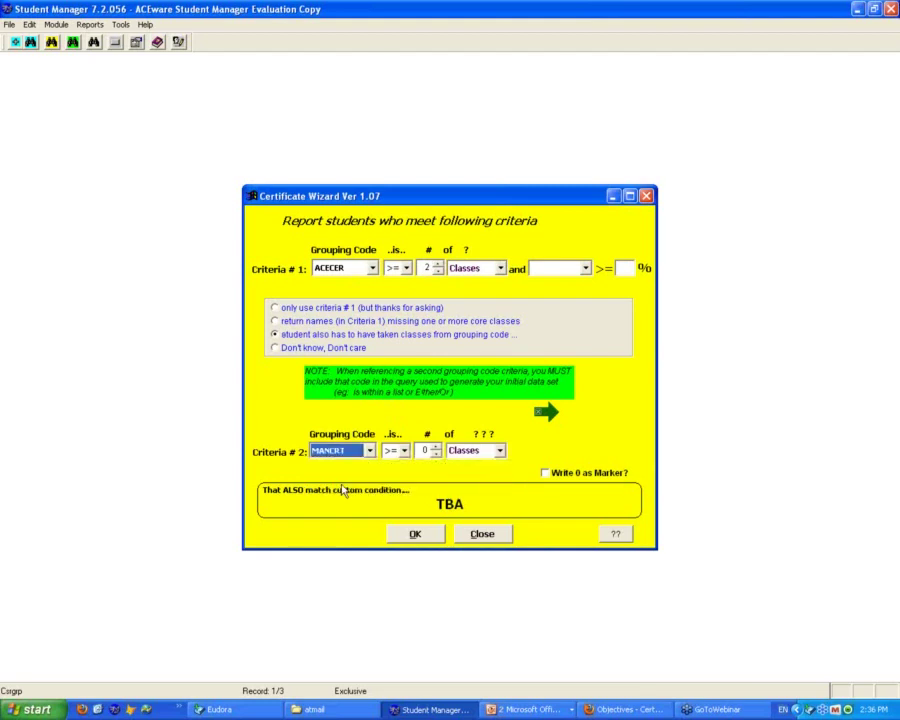
{"action": "left_click", "coordinate": [437, 447]}
{"action": "left_click", "coordinate": [437, 447]}
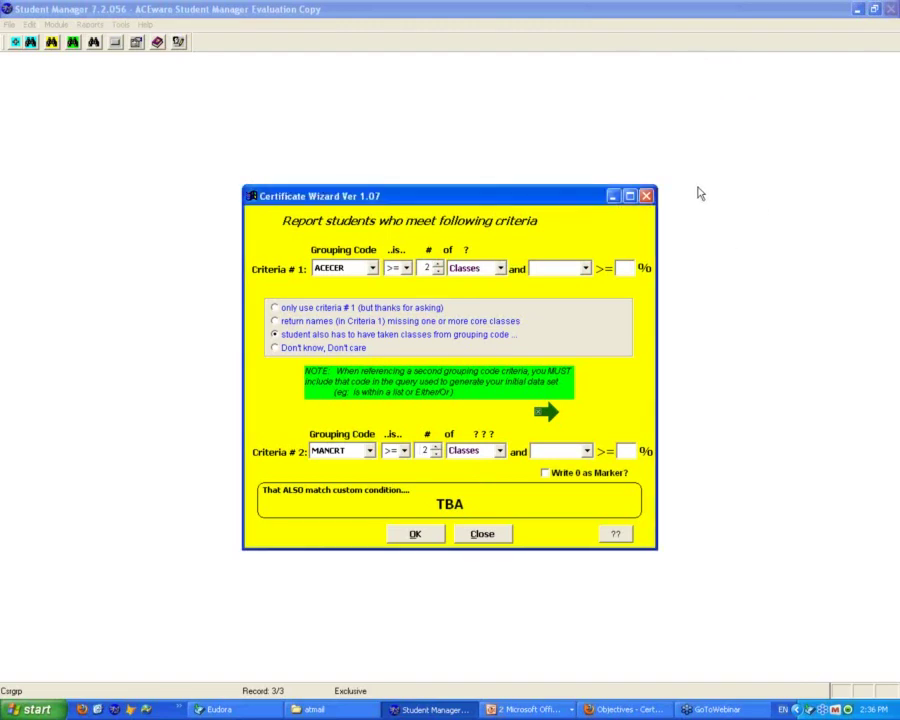
Run the Certificate Wizard with both criteria and acknowledge the Pass 1 message
{"action": "mouse_move", "coordinate": [858, 83]}
{"action": "left_mouse_down"}
{"action": "mouse_move", "coordinate": [573, 157]}
{"action": "mouse_move", "coordinate": [777, 42]}
{"action": "left_mouse_up"}
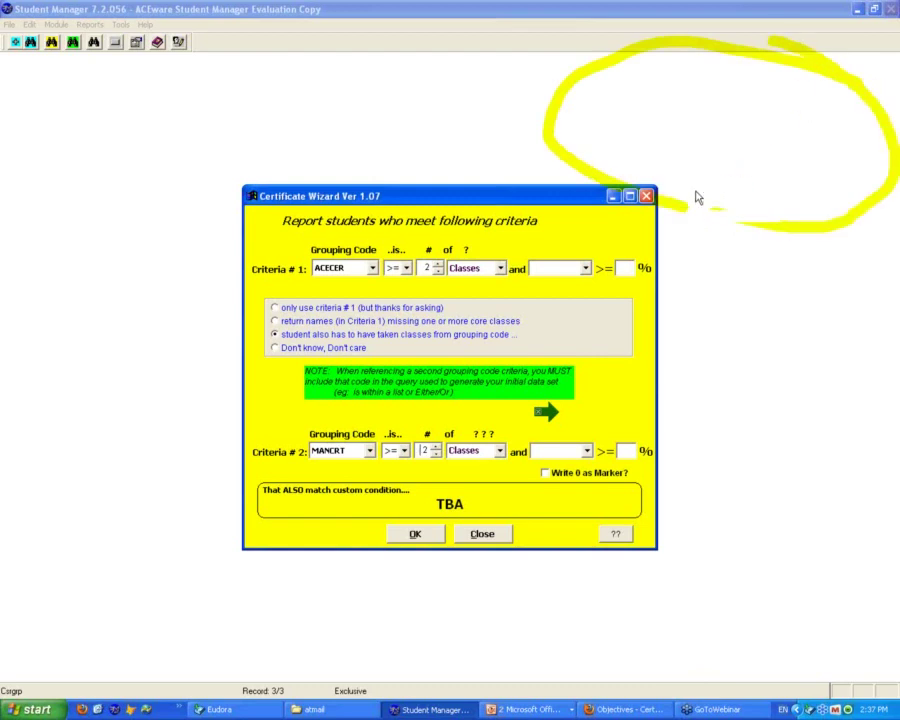
{"action": "left_click", "coordinate": [427, 538]}
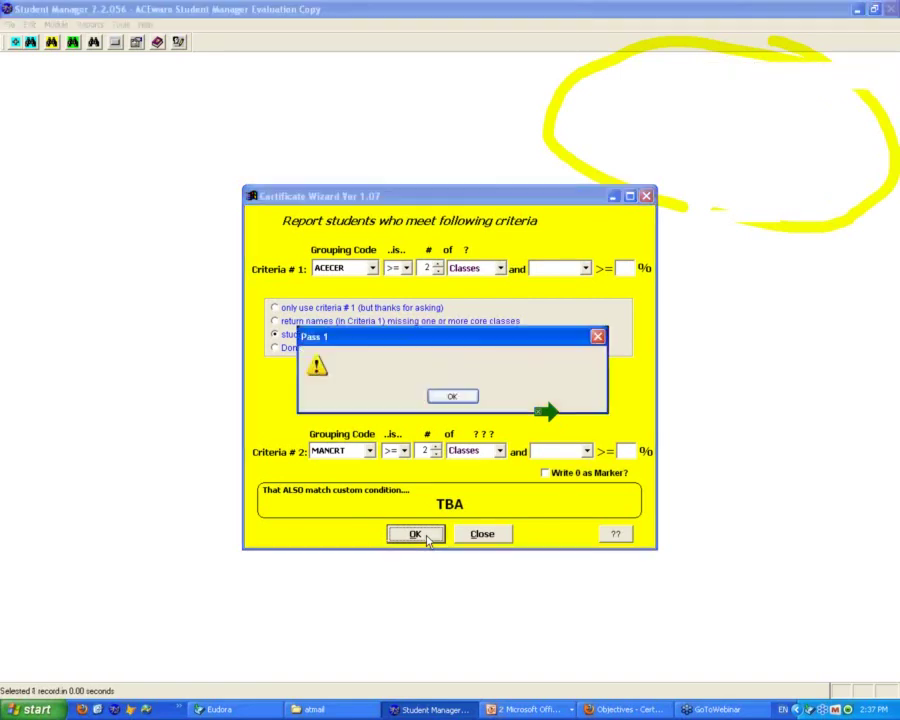
{"action": "left_click", "coordinate": [460, 395]}
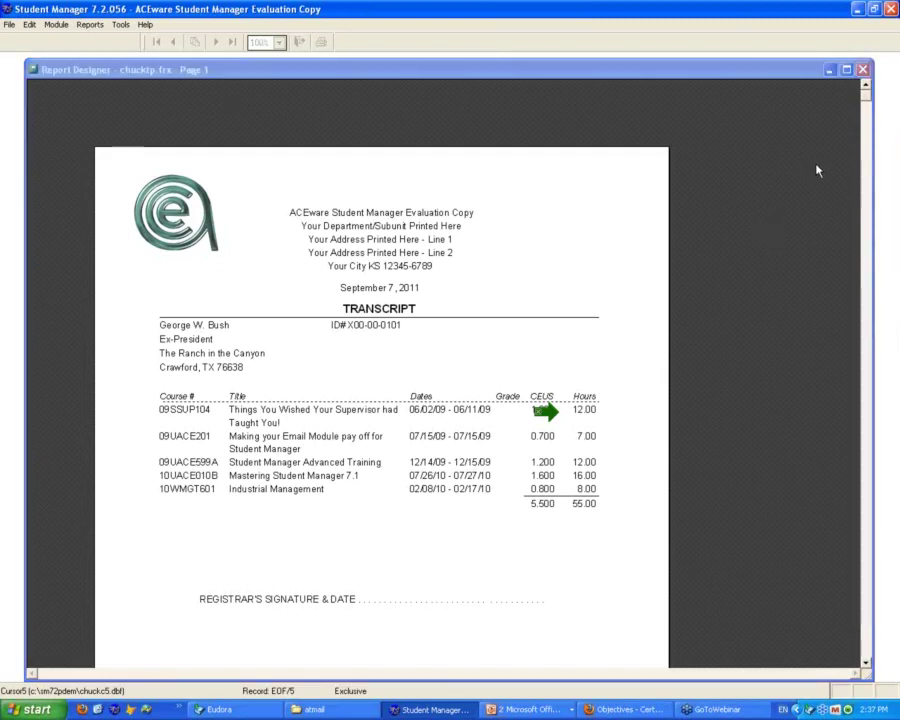
Examine the matching student's full transcript in the report preview and close the preview
{"action": "left_click", "coordinate": [705, 64]}
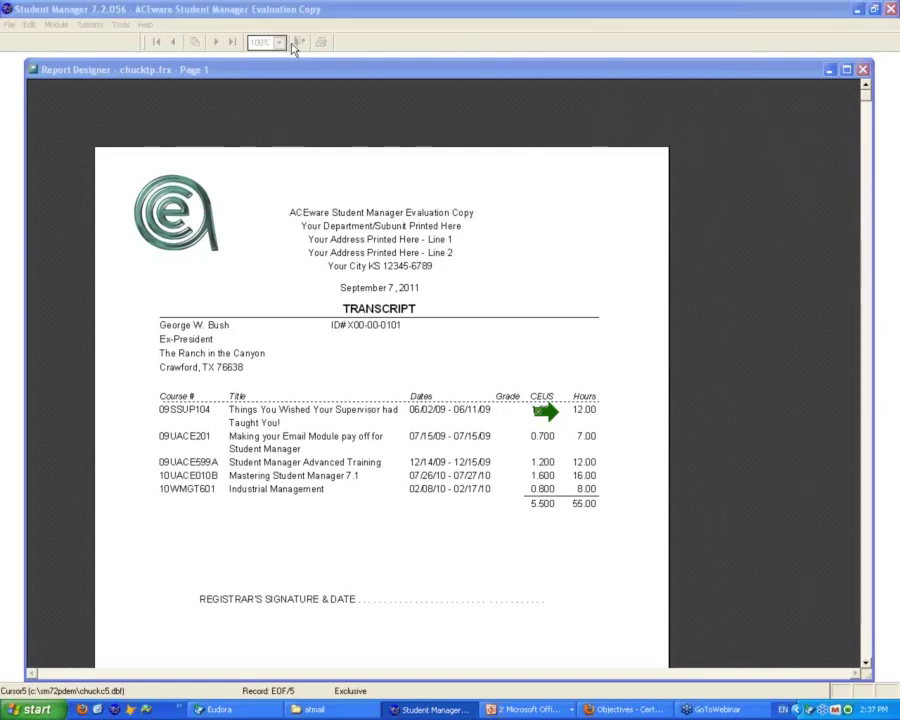
{"action": "left_click", "coordinate": [601, 381]}
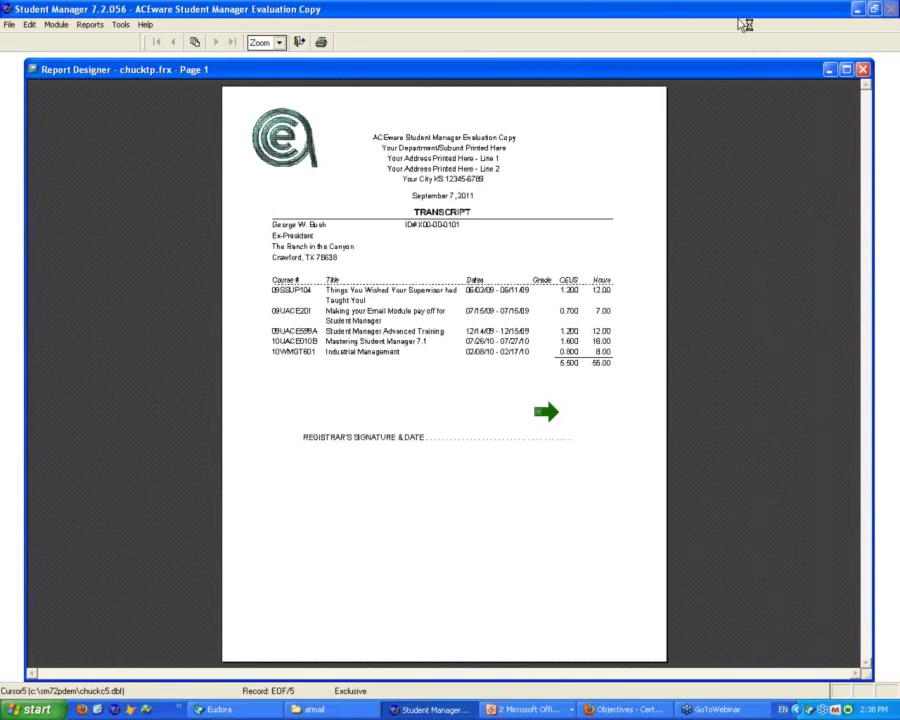
{"action": "left_click", "coordinate": [863, 68]}
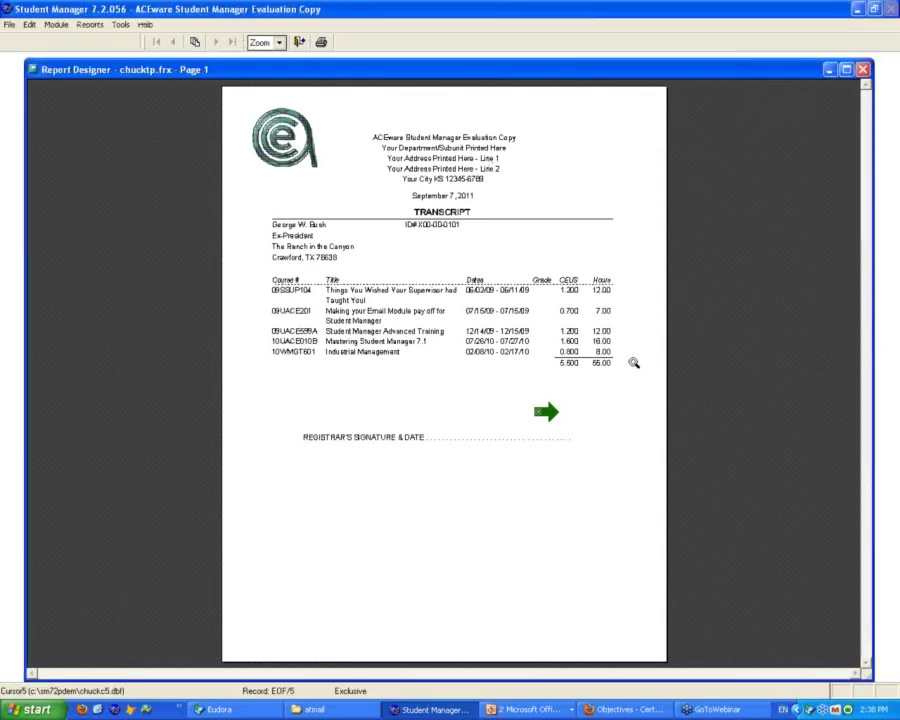
{"action": "left_click", "coordinate": [298, 42]}
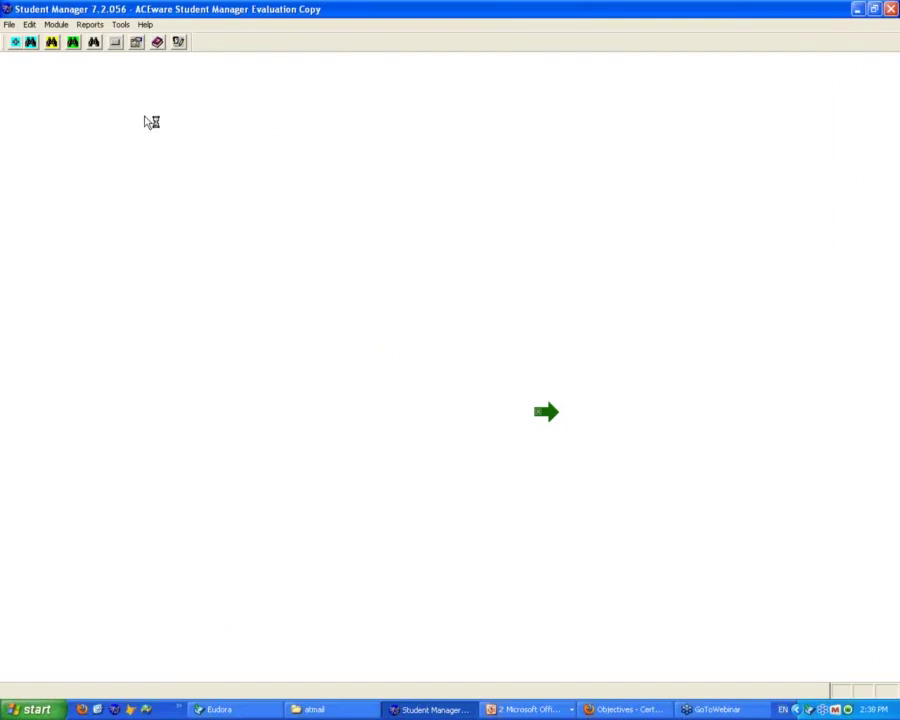
Open the Universal Code Editor for course grouping codes and display the ACECER code
{"action": "left_click", "coordinate": [118, 42]}
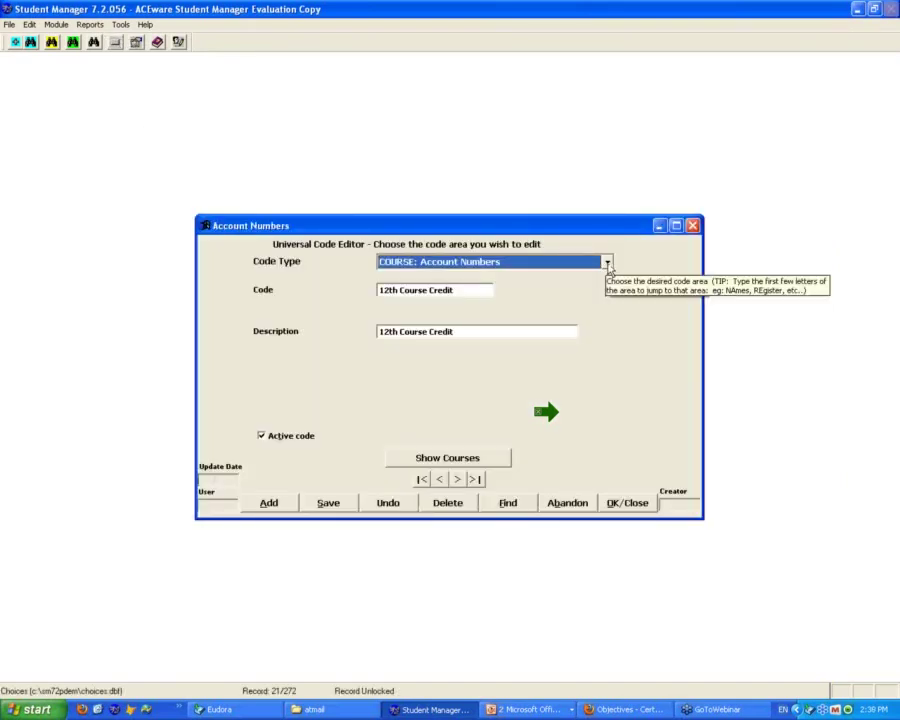
{"action": "left_click", "coordinate": [607, 262]}
{"action": "left_click", "coordinate": [482, 326]}
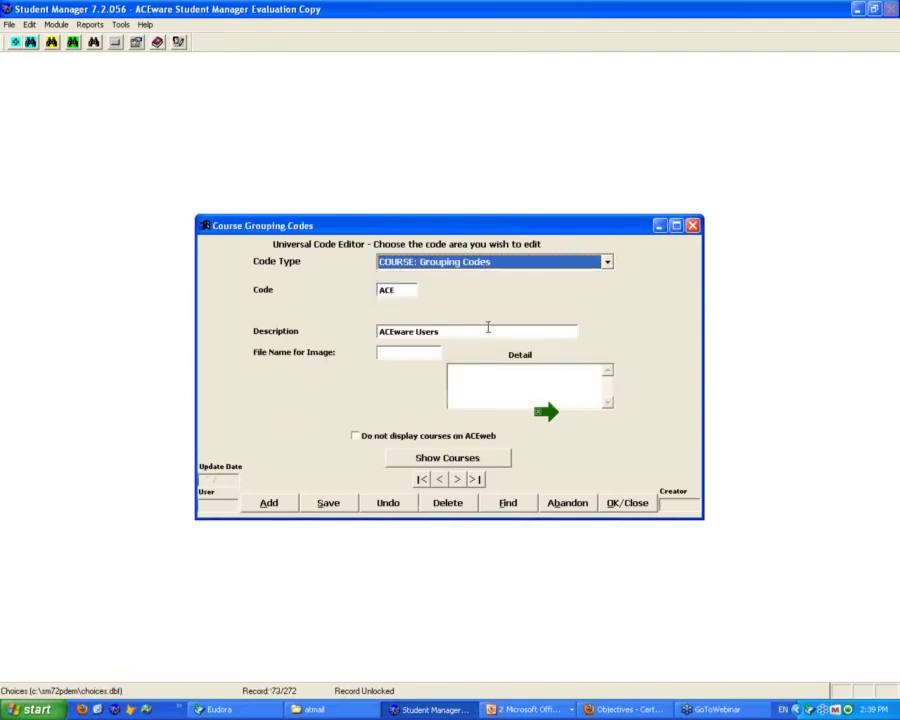
{"action": "left_click", "coordinate": [457, 479]}
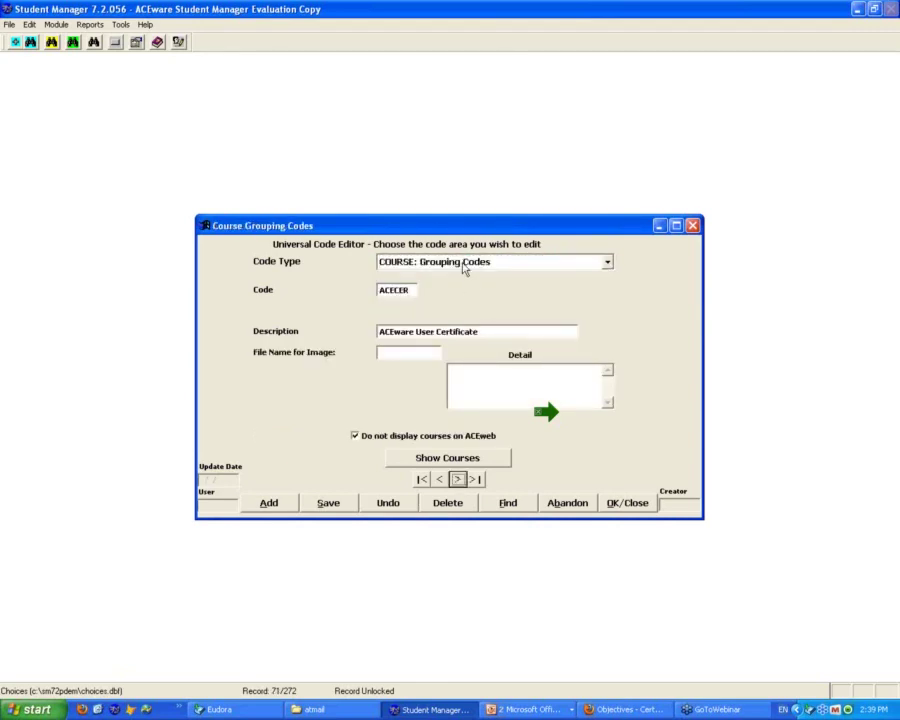
{"action": "left_click_drag", "start_coordinate": [475, 233], "coordinate": [333, 90]}
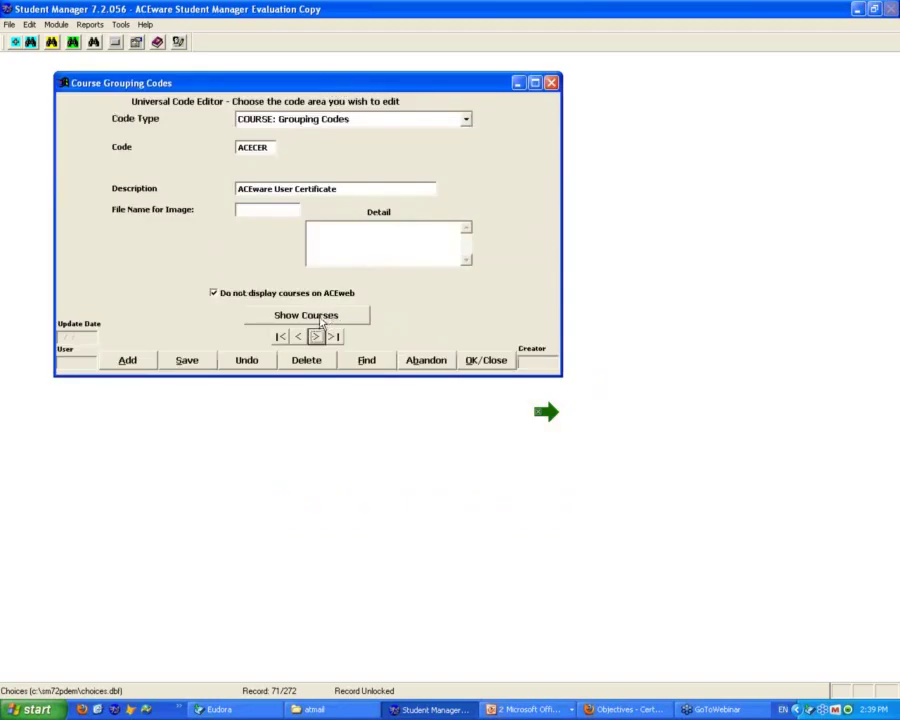
Review the courses assigned to ACECER with each session shown separately, and close the list and the code editor
{"action": "left_click", "coordinate": [320, 322]}
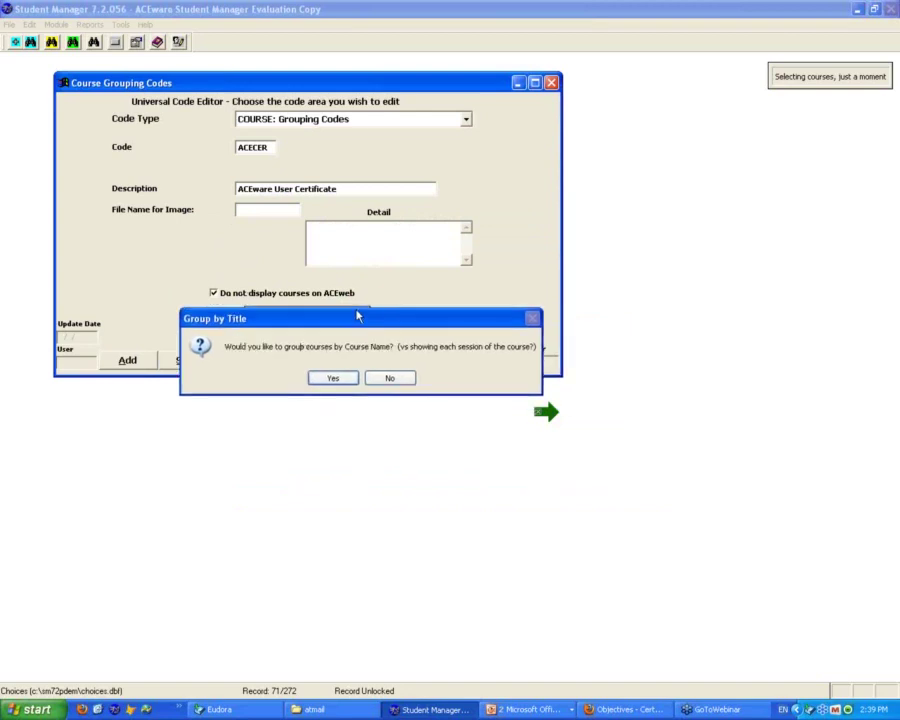
{"action": "left_click", "coordinate": [352, 388]}
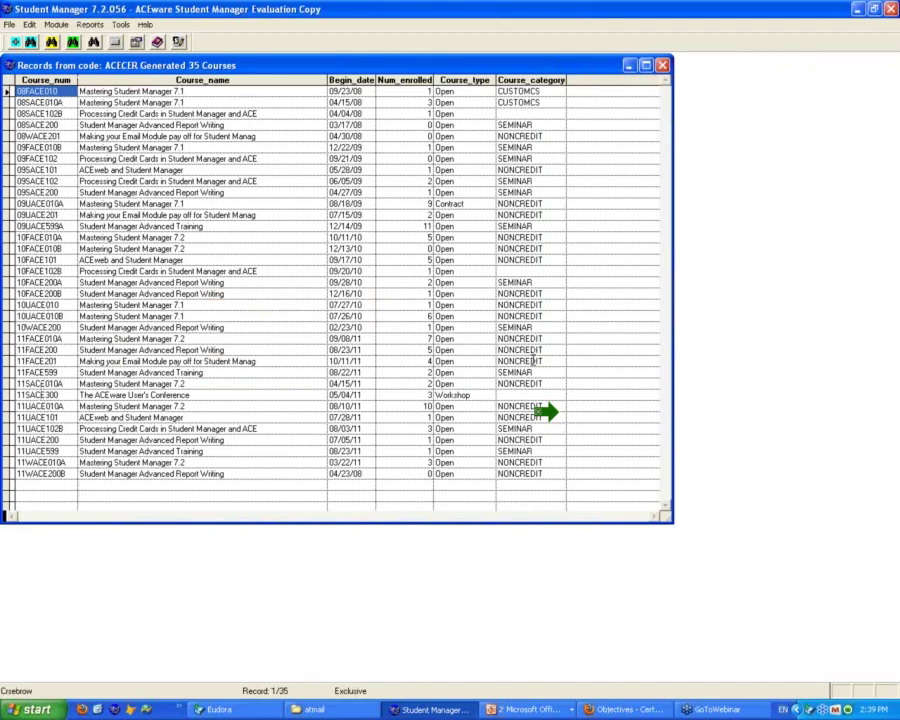
{"action": "left_click", "coordinate": [663, 67]}
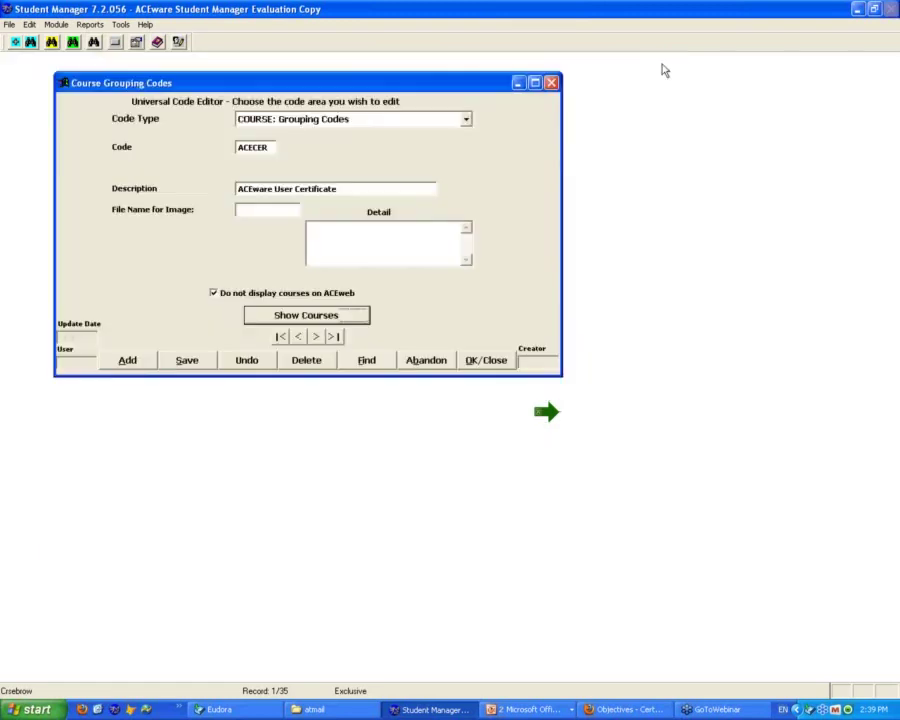
{"action": "left_click", "coordinate": [490, 361]}
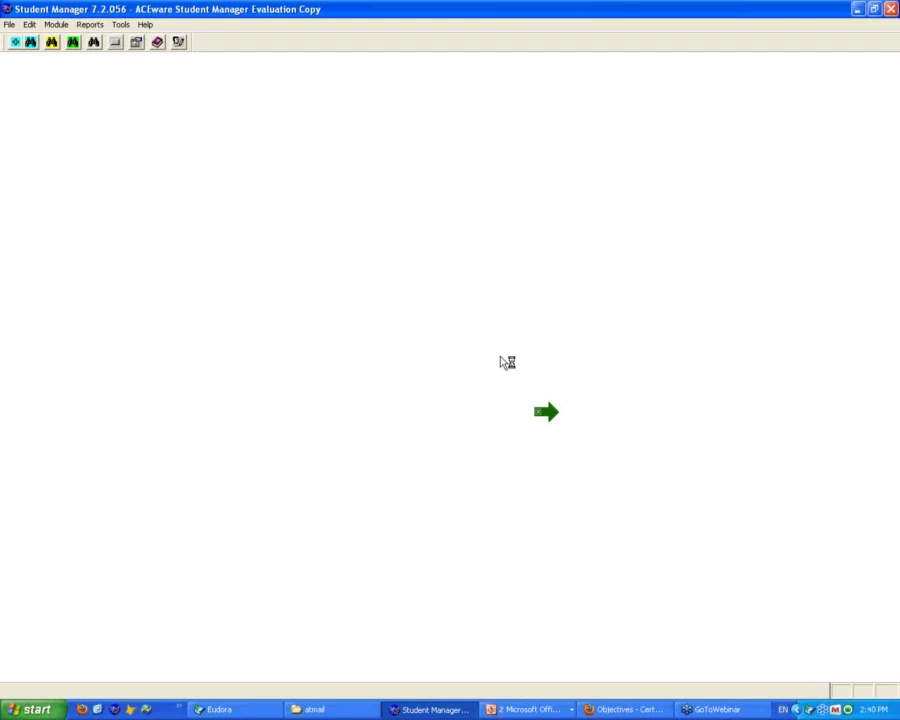
Look over the filter and custom condition options of the enrollment Quick List and cancel it
{"action": "left_click_drag", "start_coordinate": [528, 213], "coordinate": [385, 122]}
{"action": "left_click", "coordinate": [446, 394]}
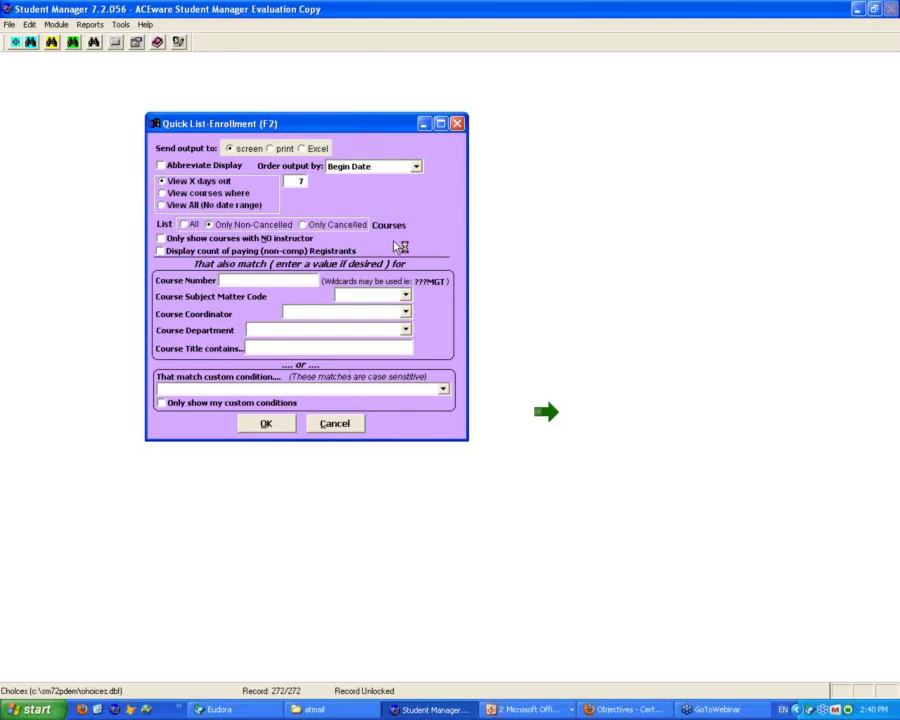
{"action": "mouse_move", "coordinate": [262, 349]}
{"action": "left_click", "coordinate": [335, 426]}
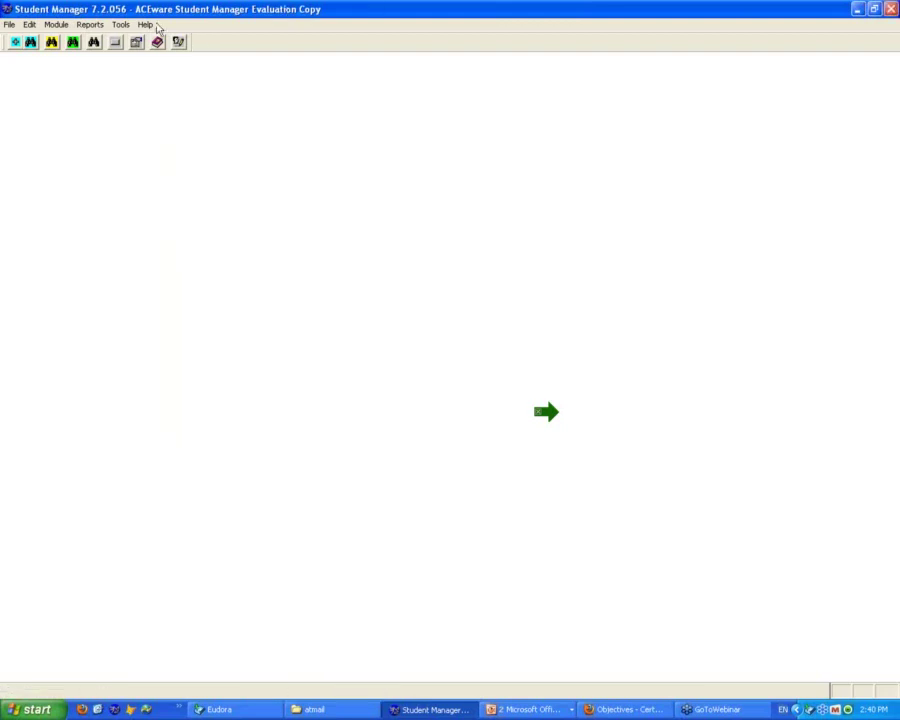
Reopen the Universal Code Editor at the course grouping codes to view the ACE entry, and abandon it
{"action": "left_click", "coordinate": [120, 24]}
{"action": "left_click", "coordinate": [204, 97]}
{"action": "left_click", "coordinate": [607, 262]}
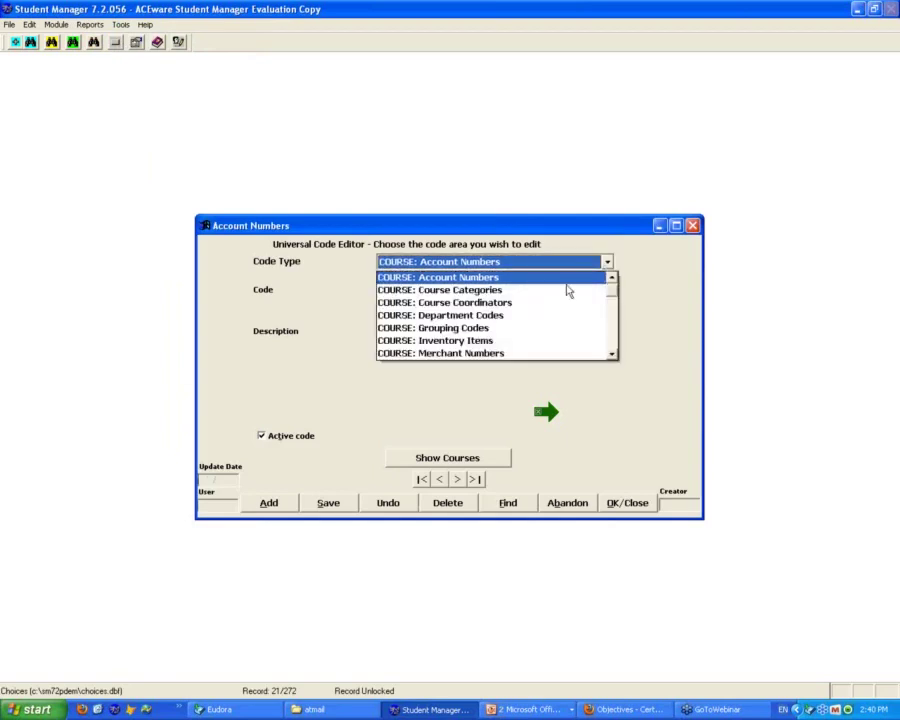
{"action": "left_click", "coordinate": [500, 326]}
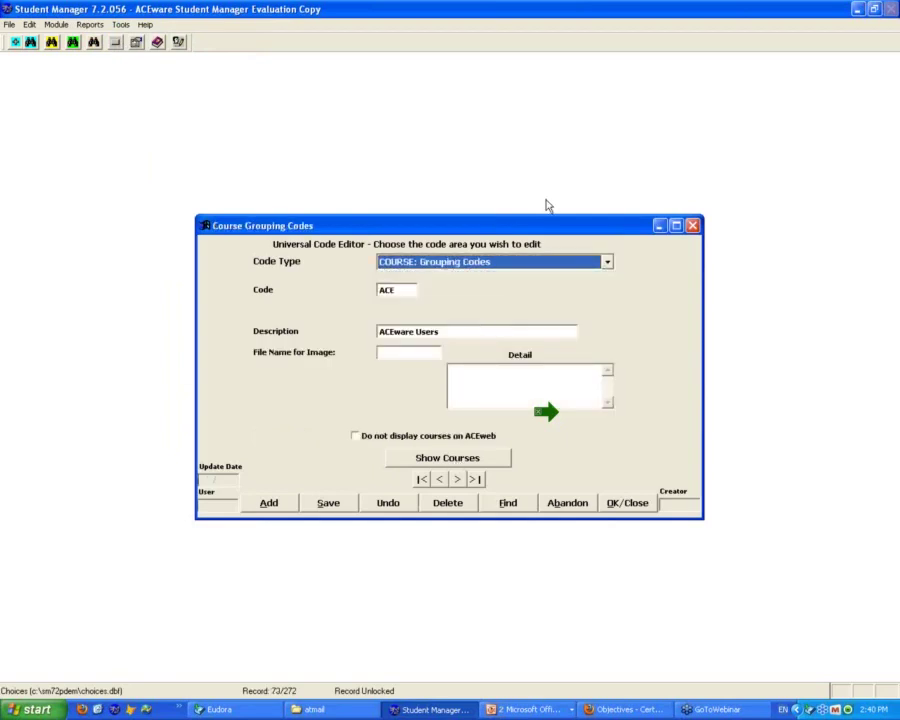
{"action": "left_click_drag", "start_coordinate": [550, 226], "coordinate": [451, 142]}
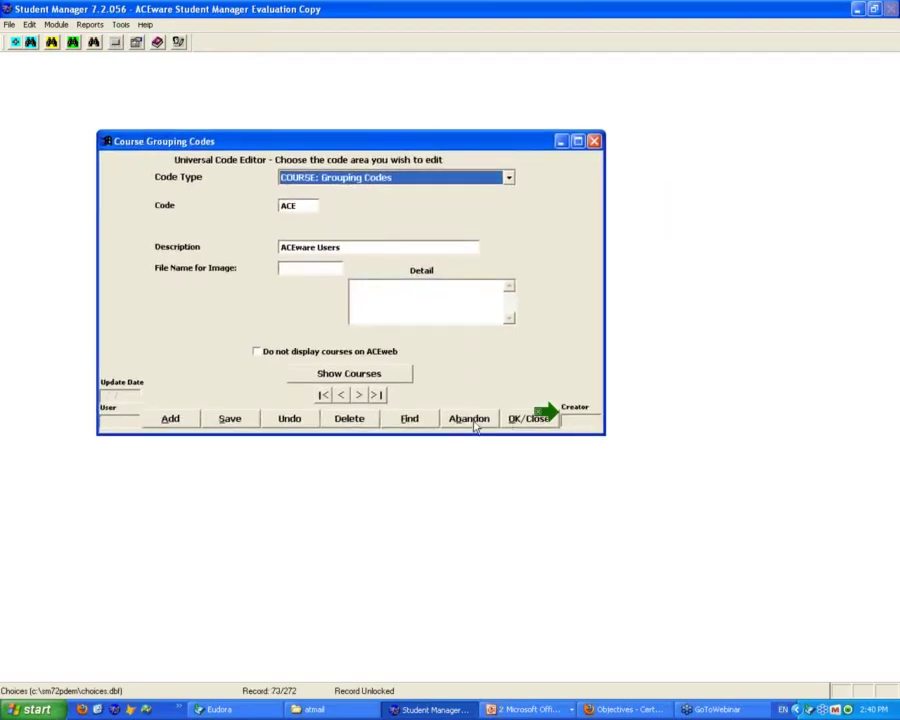
{"action": "left_click", "coordinate": [476, 424]}
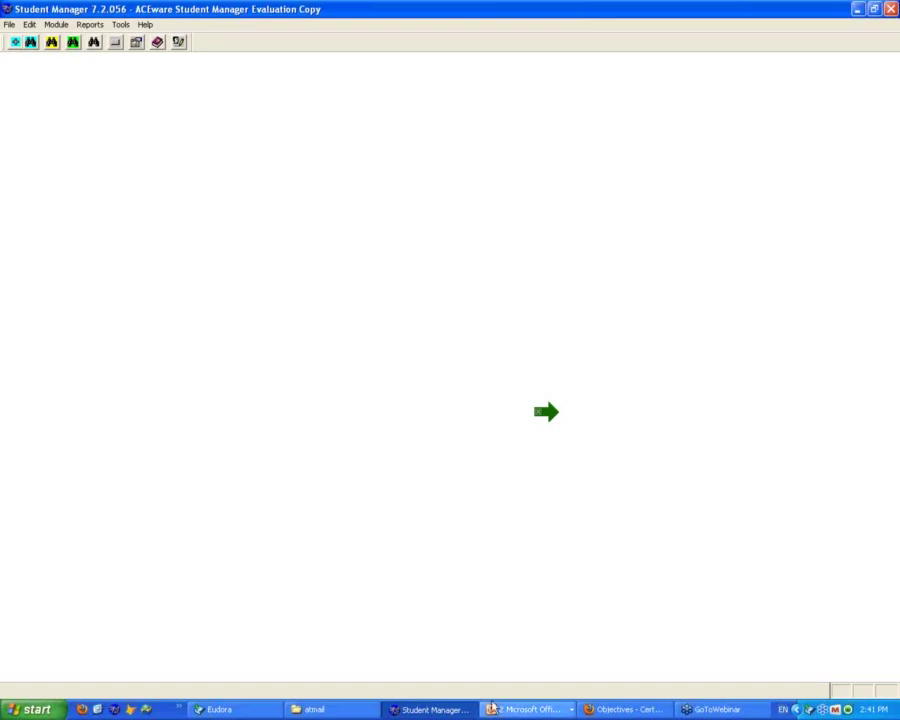
Switch to Firefox, show the ACEweb Demonstration home page and shift the window to bring its student login into view
{"action": "left_click", "coordinate": [643, 713]}
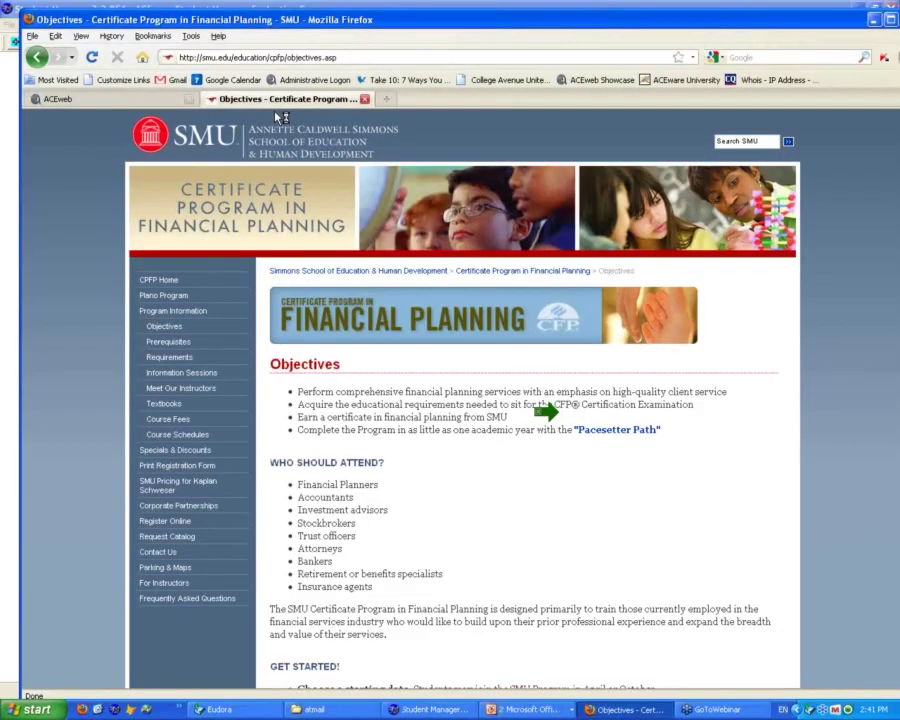
{"action": "key", "text": "ctrl+Tab"}
{"action": "left_click", "coordinate": [584, 305]}
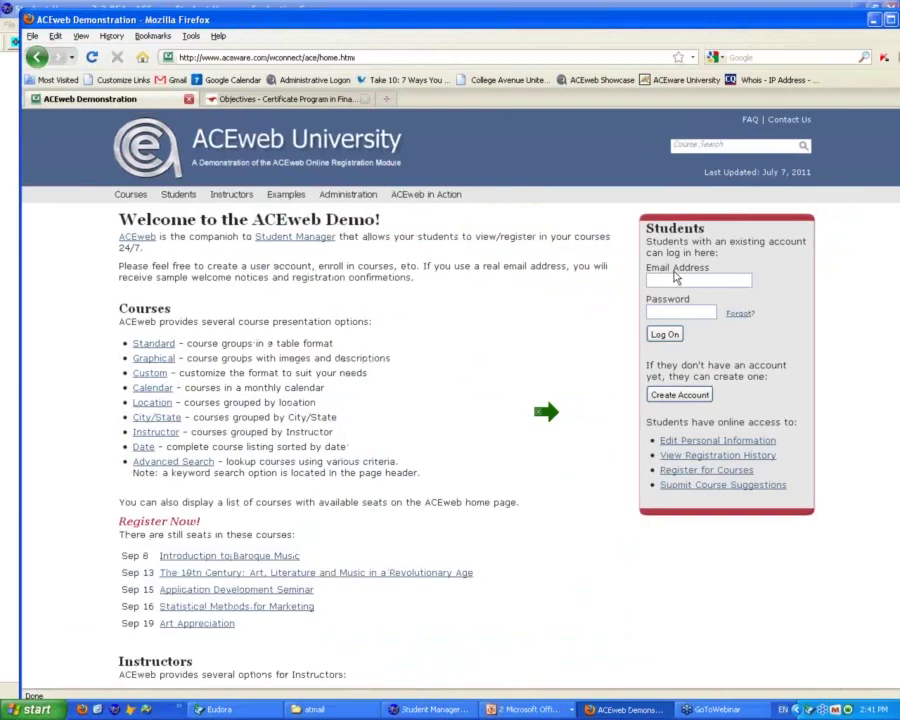
{"action": "left_click_drag", "start_coordinate": [581, 30], "coordinate": [560, 33]}
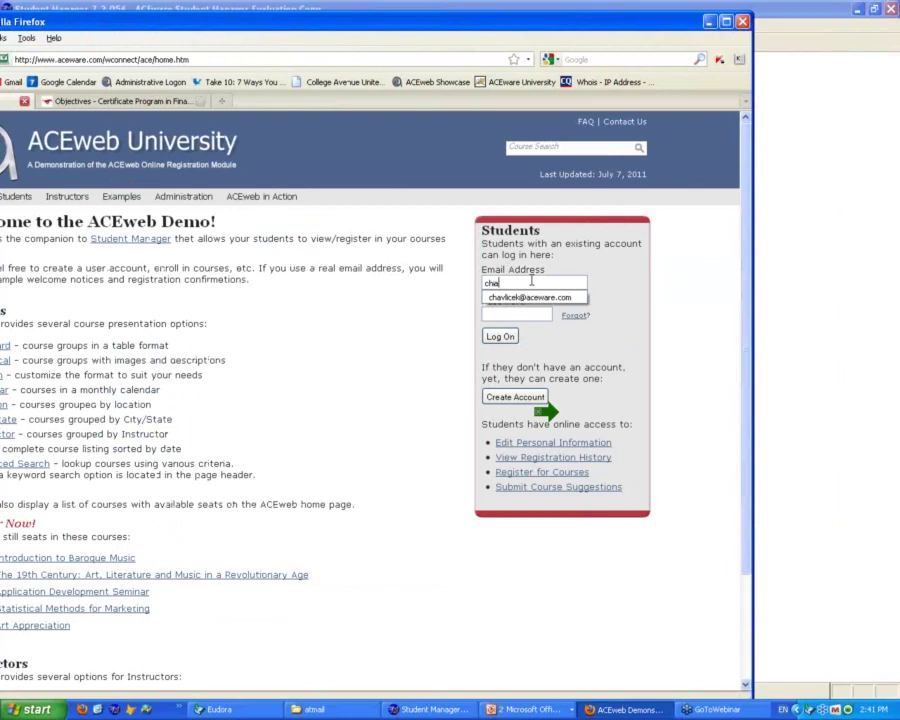
Log in to the ACEweb student account with the student's e-mail address and account password
{"action": "key", "text": "Down"}
{"action": "key", "text": "Return"}
{"action": "key", "text": "Tab"}
{"action": "type", "text": "*****"}
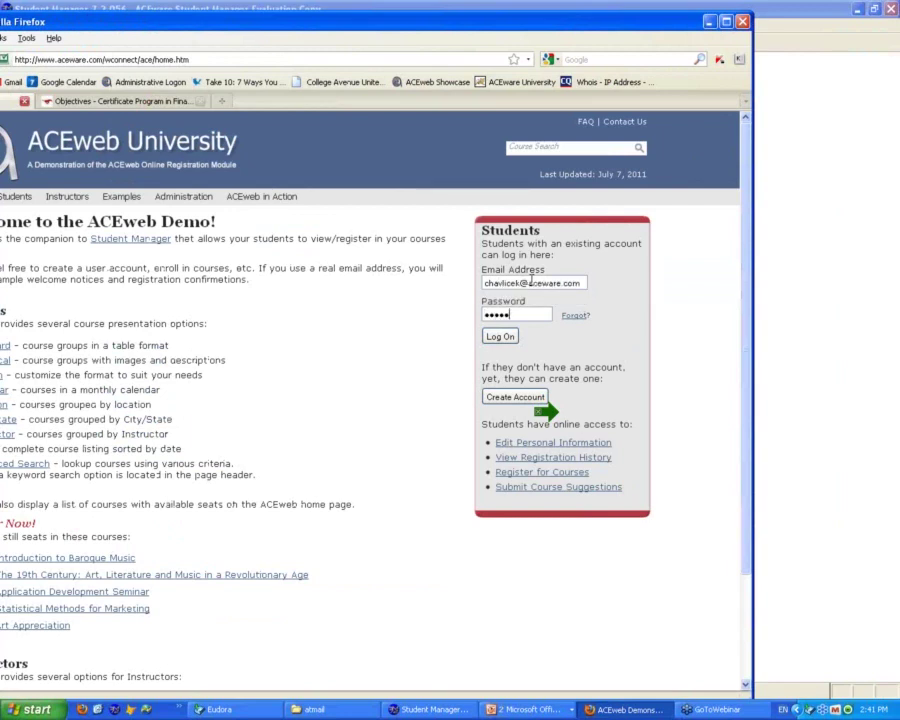
{"action": "scroll", "coordinate": [531, 282], "scroll_direction": "up", "scroll_amount": 1}
{"action": "key", "text": "Return"}
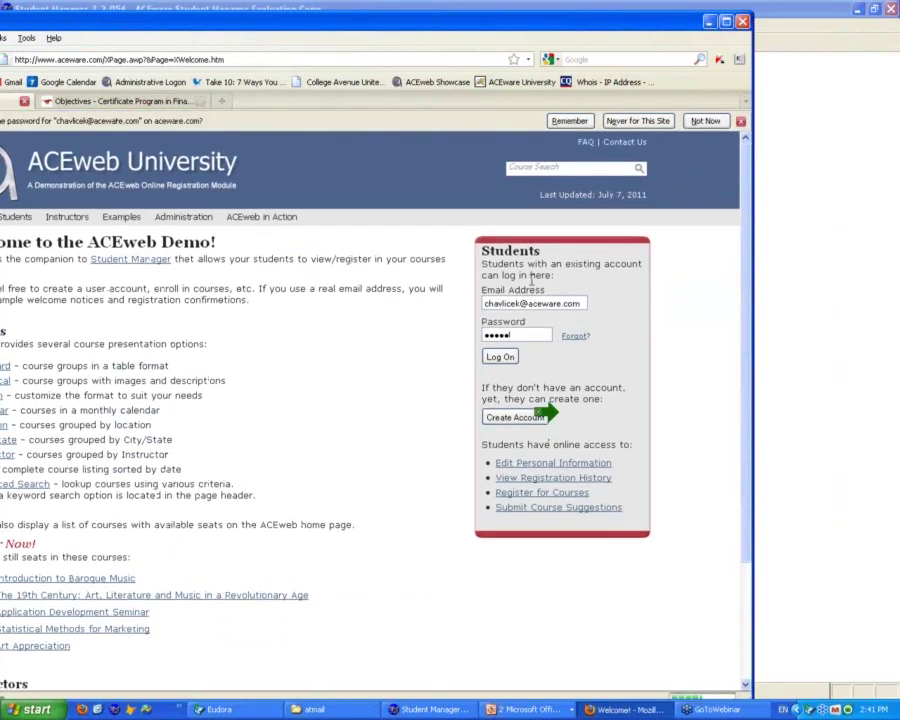
Open the student's registration history, list the completed courses, and reposition the browser window to show the full table
{"action": "left_click_drag", "start_coordinate": [380, 31], "coordinate": [478, 4]}
{"action": "mouse_move", "coordinate": [89, 197]}
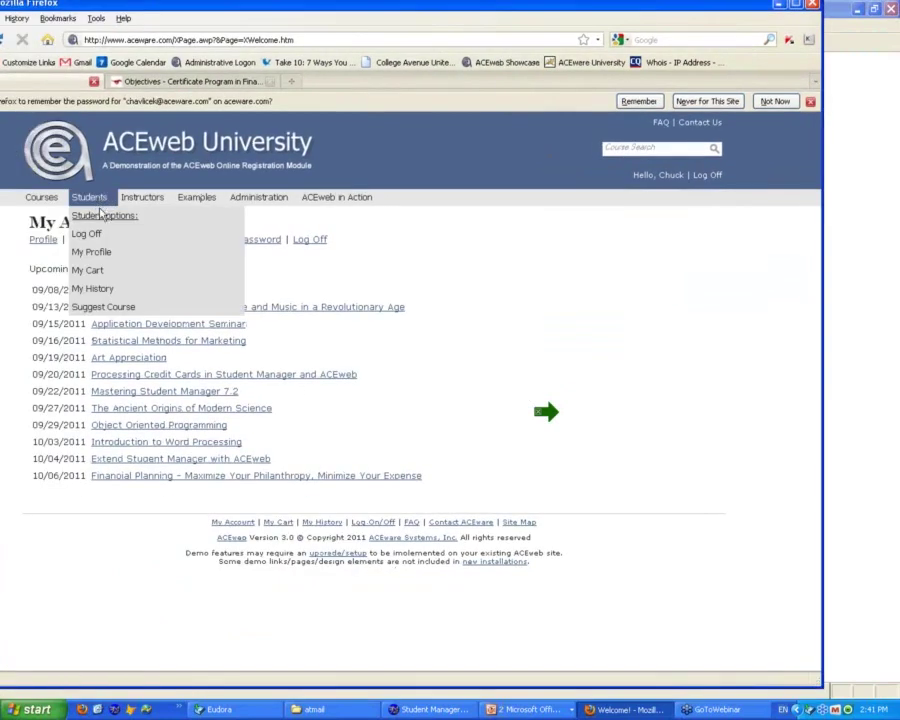
{"action": "left_click", "coordinate": [106, 290]}
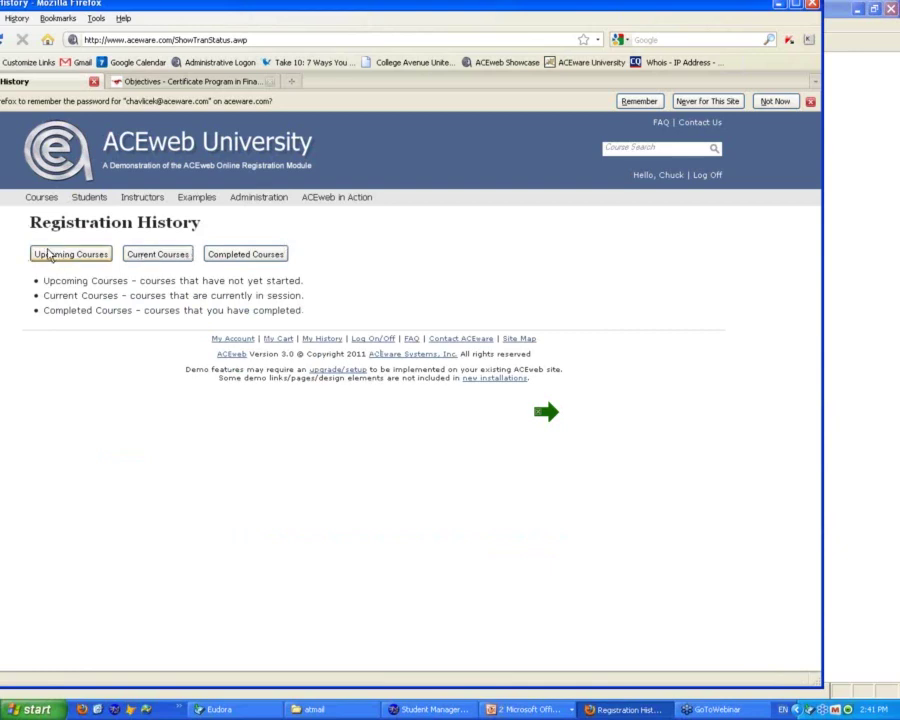
{"action": "left_click", "coordinate": [266, 257]}
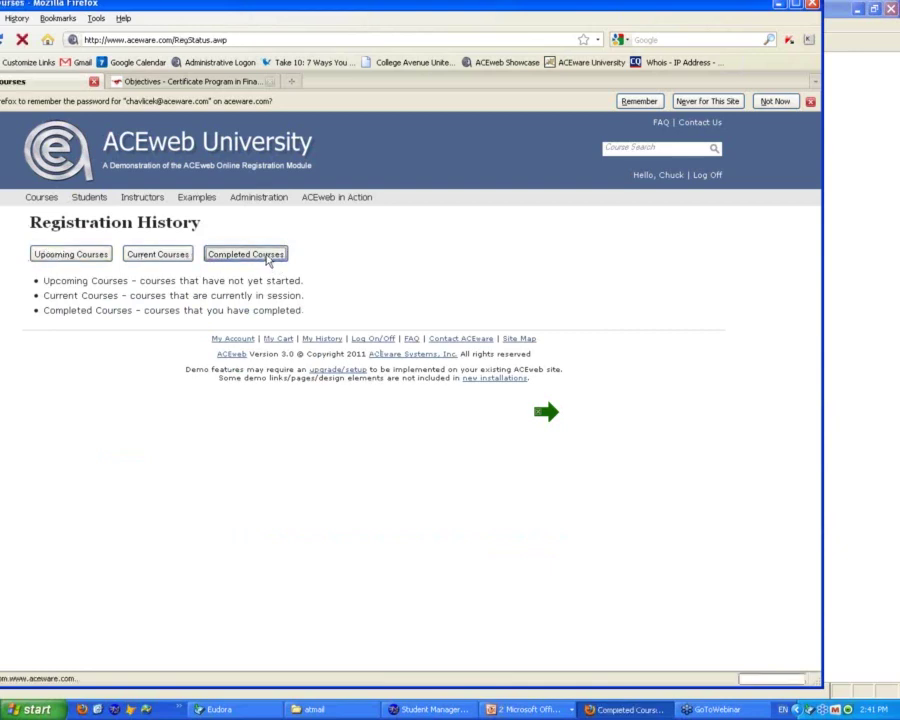
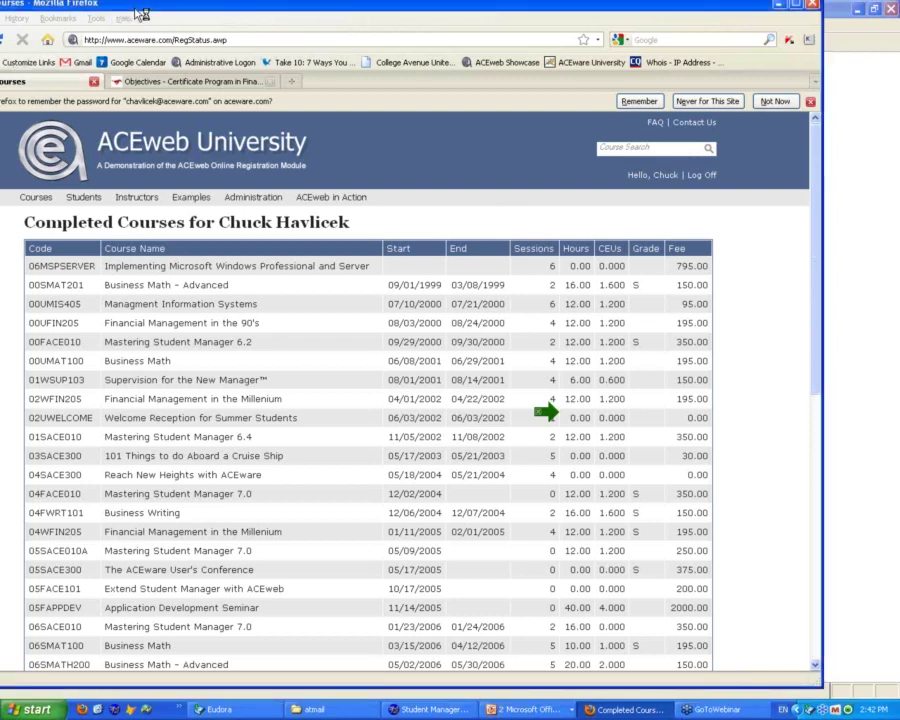
{"action": "left_click_drag", "start_coordinate": [136, 9], "coordinate": [159, 12]}
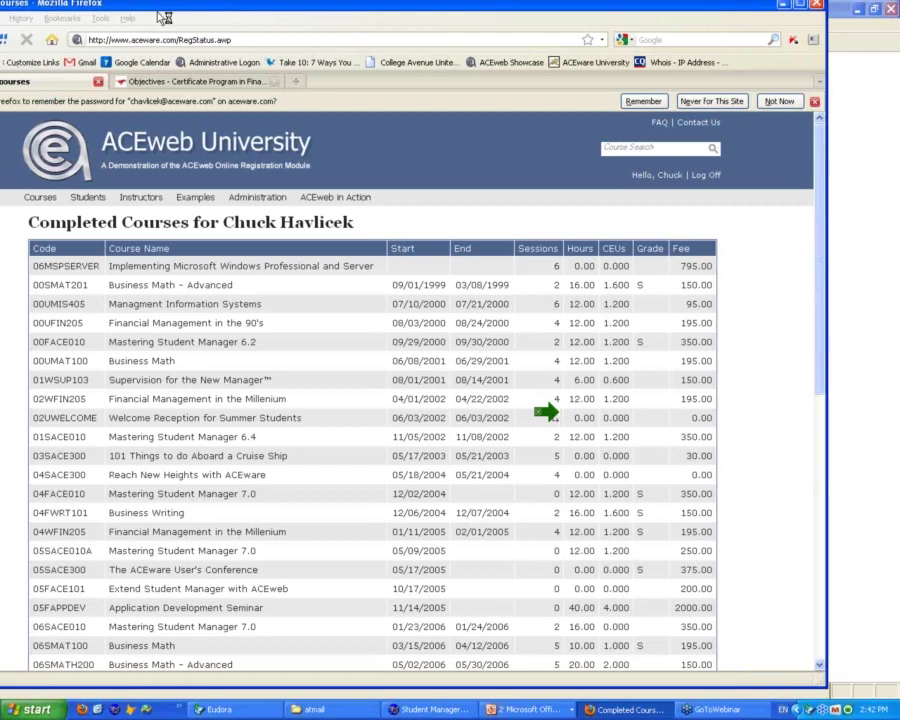
{"action": "left_click_drag", "start_coordinate": [163, 17], "coordinate": [227, 26]}
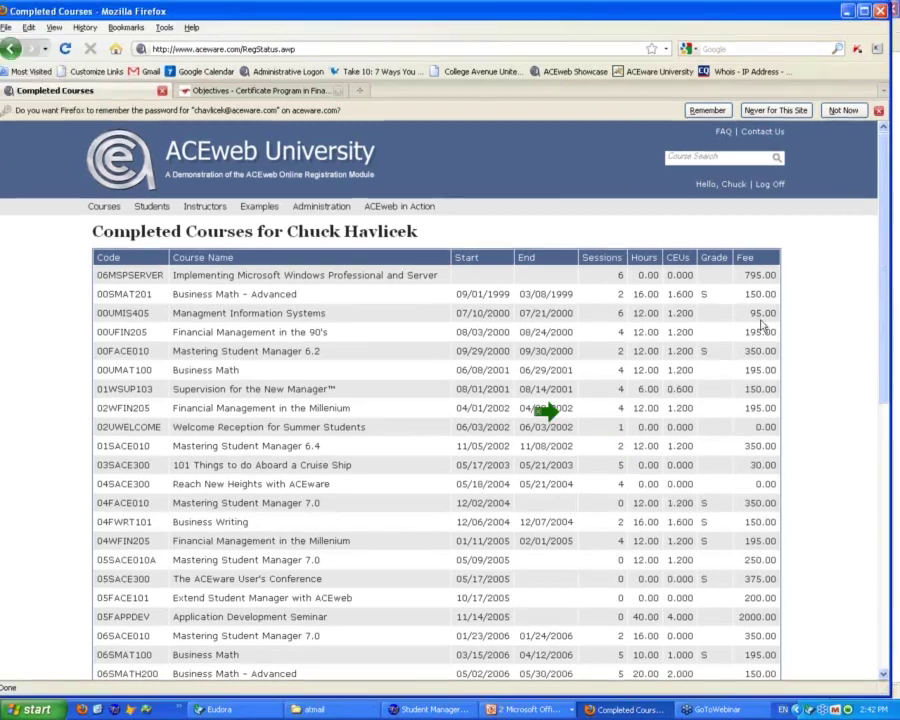
Switch to the running CertWiz.ppt slide show to view its current slide, and return to the completed courses page
{"action": "left_click", "coordinate": [556, 711]}
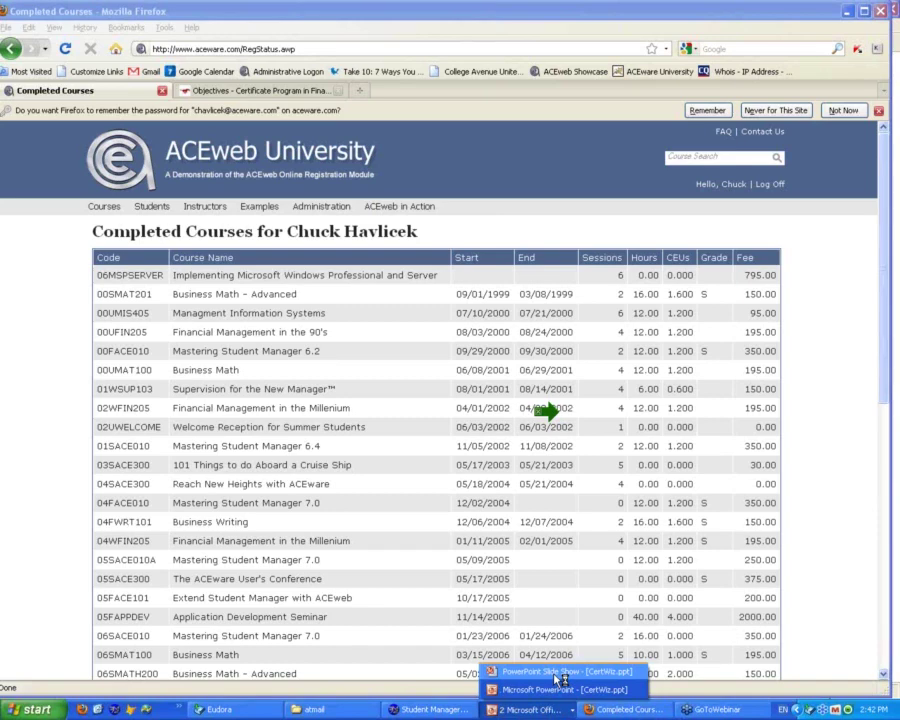
{"action": "left_click", "coordinate": [560, 672]}
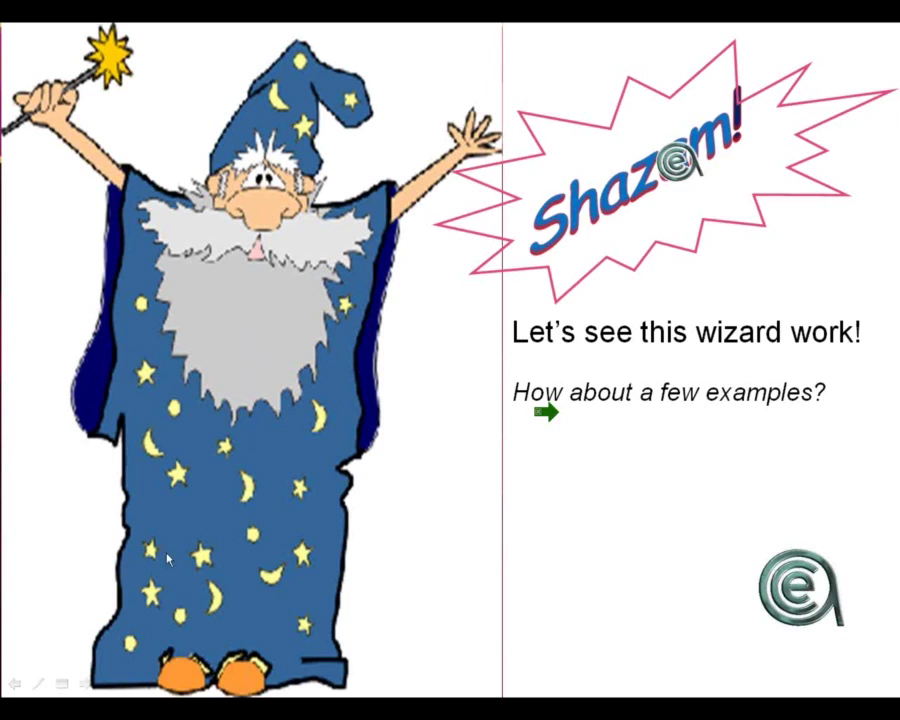
{"action": "key", "text": "alt+Tab"}
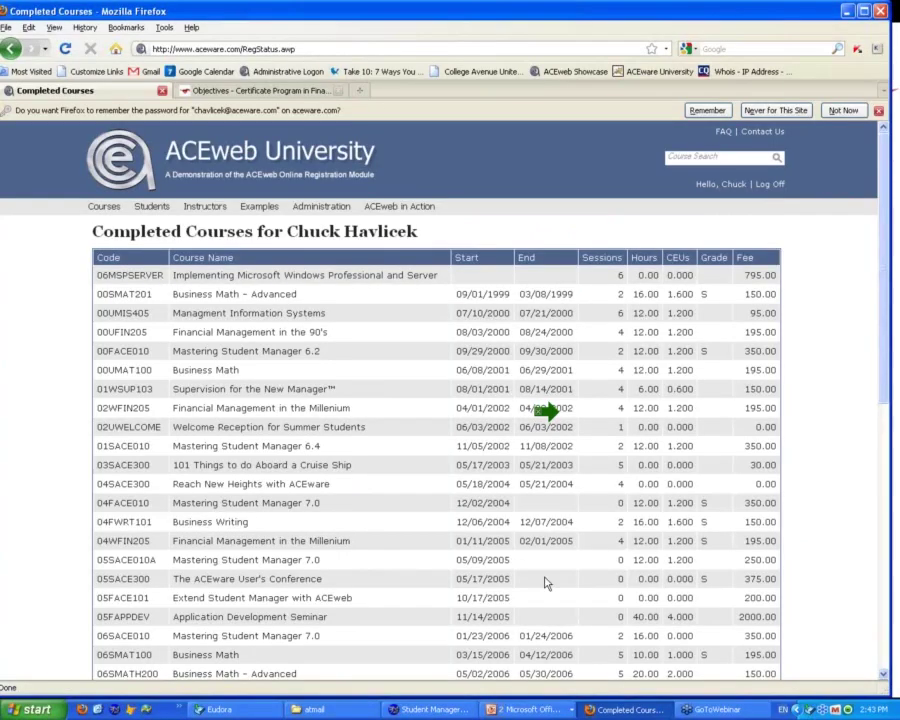
Switch to Student Manager and start the Transcripts report with Additional Reports, using the query Grouping Code Multiples (in a list)
{"action": "left_click", "coordinate": [432, 709]}
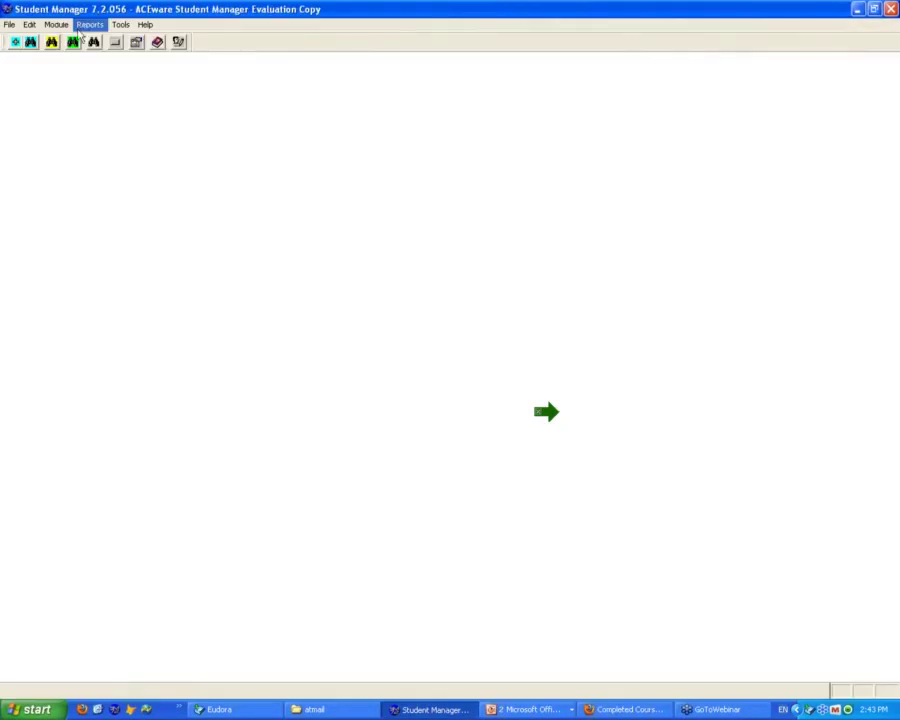
{"action": "left_click", "coordinate": [89, 24]}
{"action": "mouse_move", "coordinate": [125, 81]}
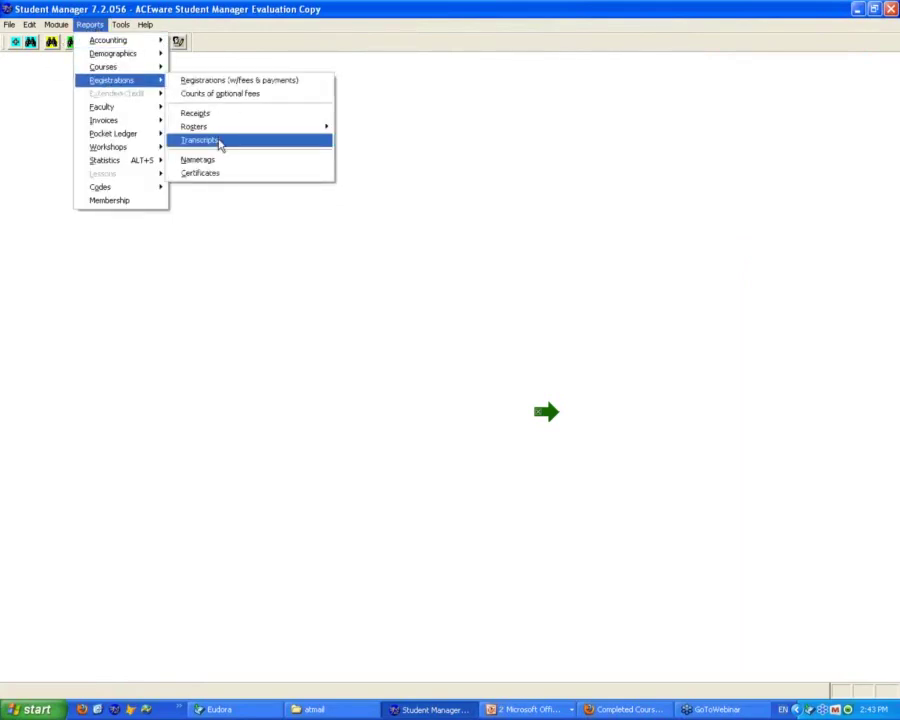
{"action": "left_click", "coordinate": [221, 141]}
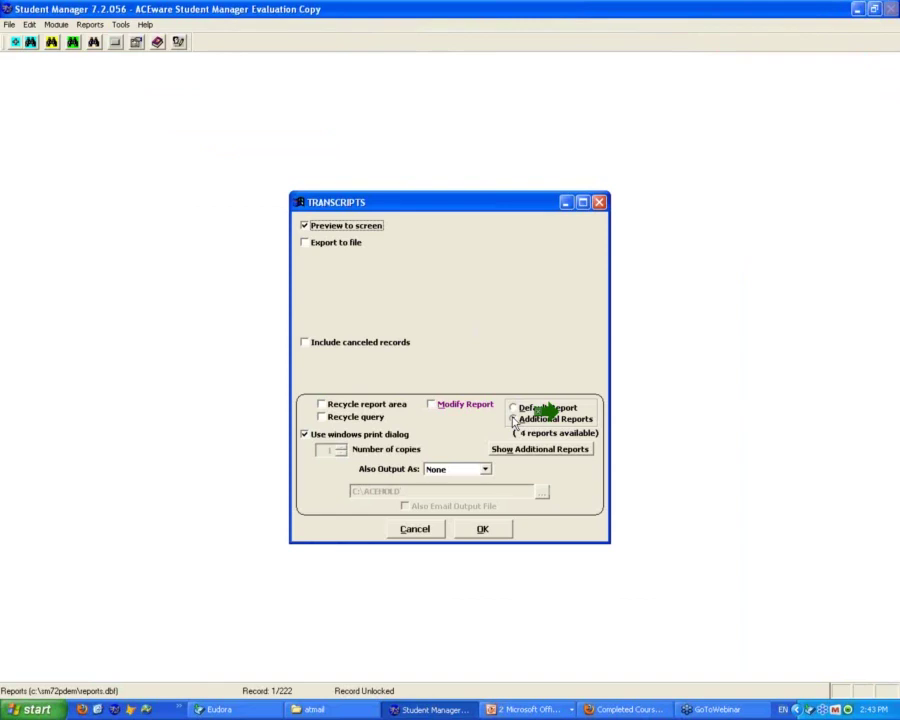
{"action": "left_click", "coordinate": [486, 530]}
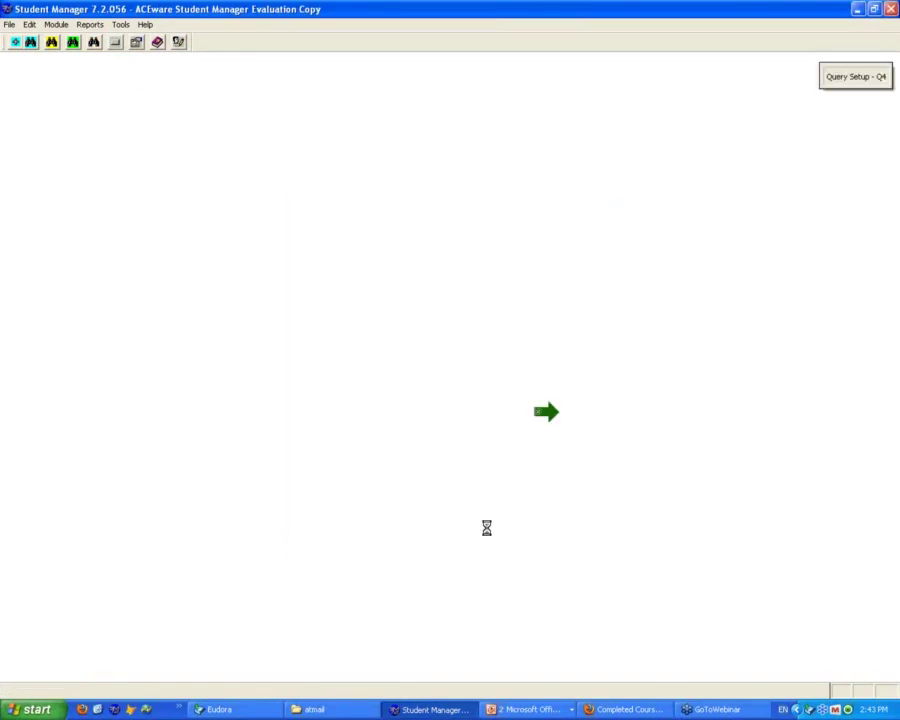
{"action": "left_click", "coordinate": [265, 288]}
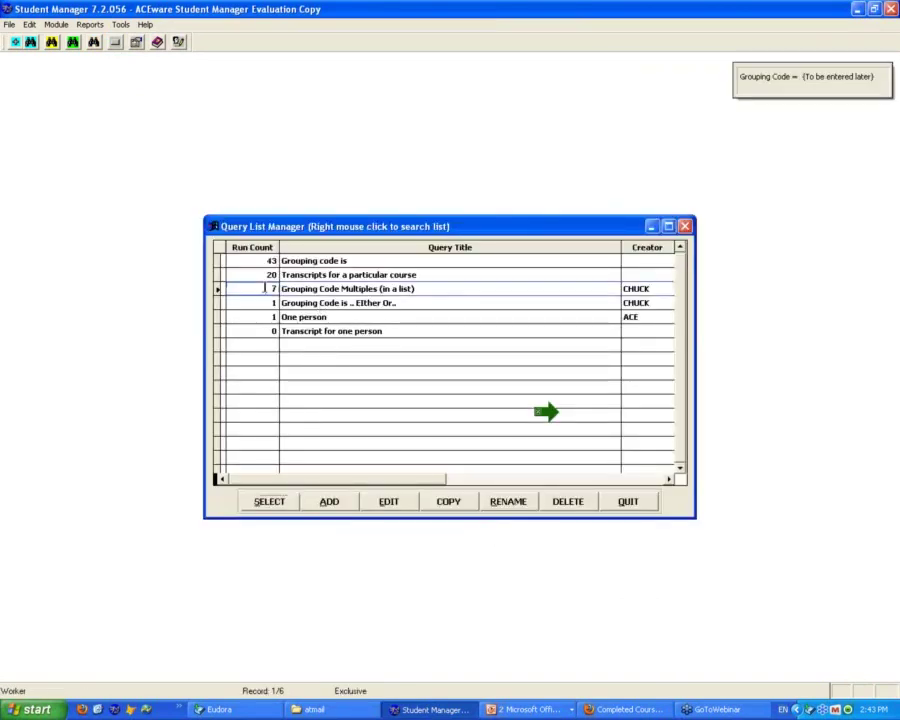
{"action": "left_click", "coordinate": [268, 505]}
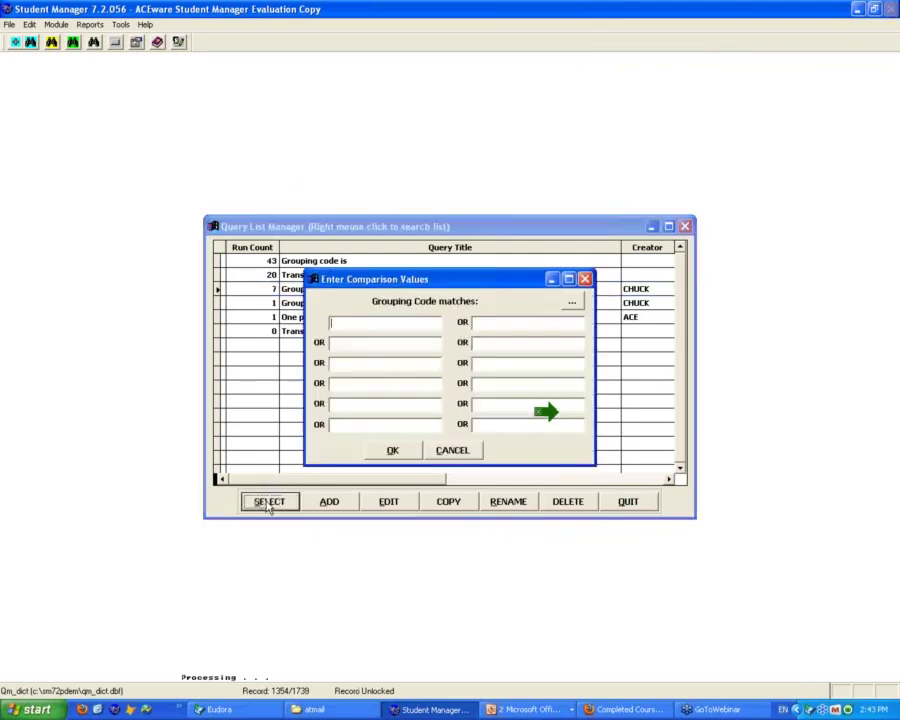
Enter MANCRT and SUPCRT as the grouping codes to match and run the query through to the additional report list
{"action": "type", "text": "MANCRT"}
{"action": "key", "text": "Tab"}
{"action": "type", "text": "SUB"}
{"action": "key", "text": "BackSpace"}
{"action": "type", "text": "PC"}
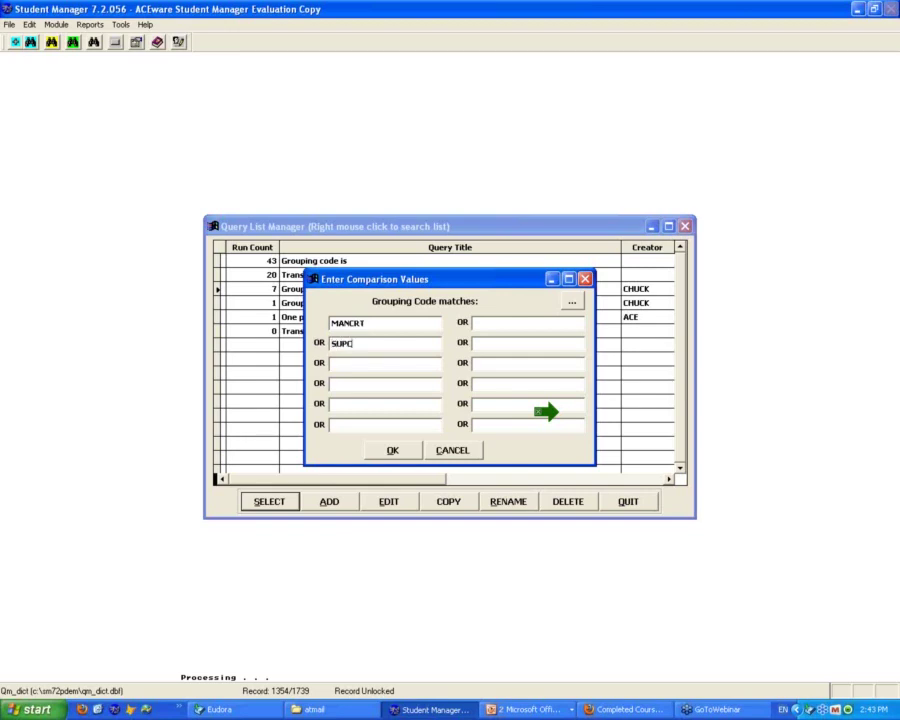
{"action": "type", "text": "RT"}
{"action": "key", "text": "Tab"}
{"action": "left_click", "coordinate": [394, 457]}
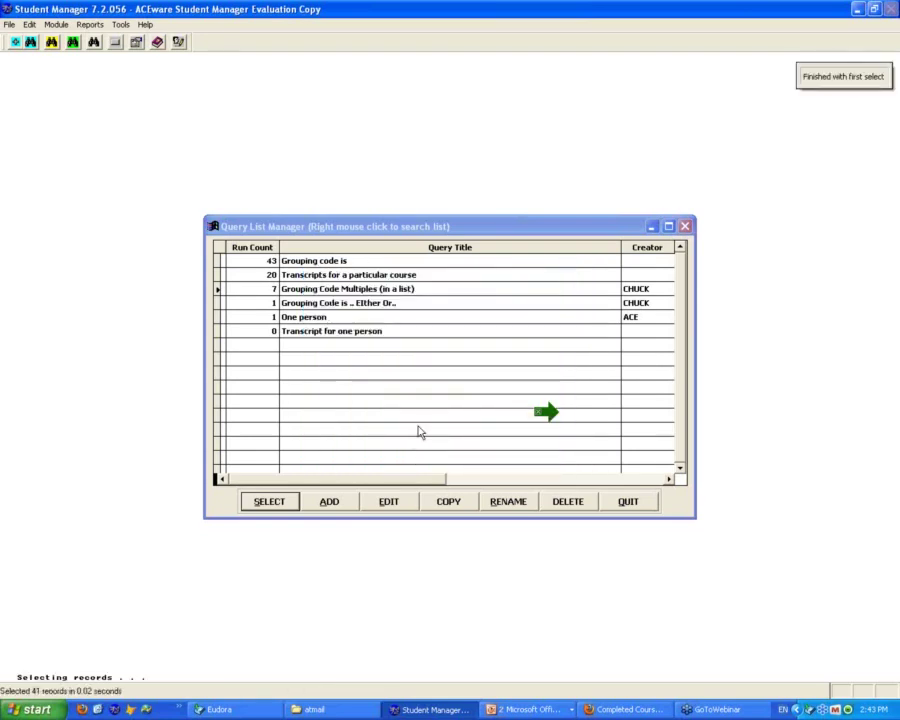
{"action": "left_click", "coordinate": [422, 396]}
{"action": "left_click", "coordinate": [430, 403]}
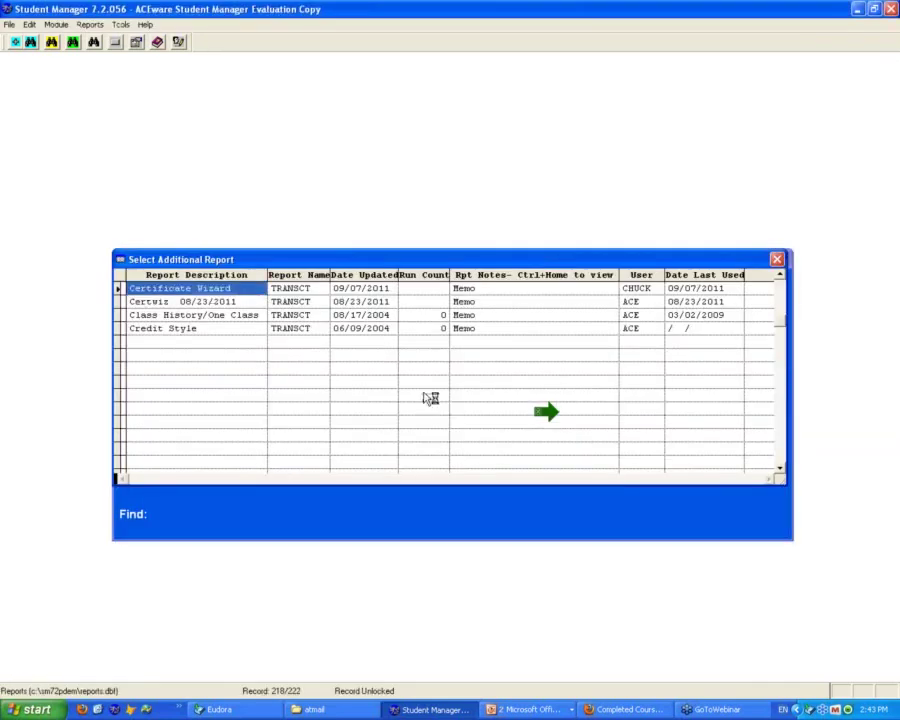
Choose the Certificate Wizard report and set criteria 1 to grouping code MANCRT with at least 1 class
{"action": "double_click", "coordinate": [198, 287]}
{"action": "left_click", "coordinate": [371, 268]}
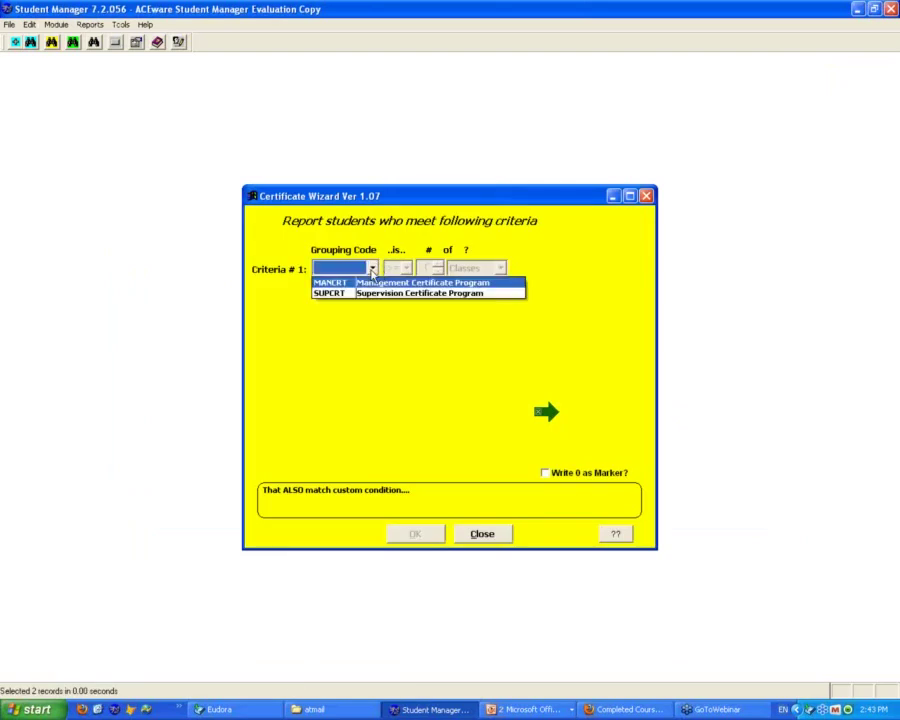
{"action": "left_click", "coordinate": [352, 283]}
{"action": "left_click", "coordinate": [436, 265]}
{"action": "left_click", "coordinate": [436, 265]}
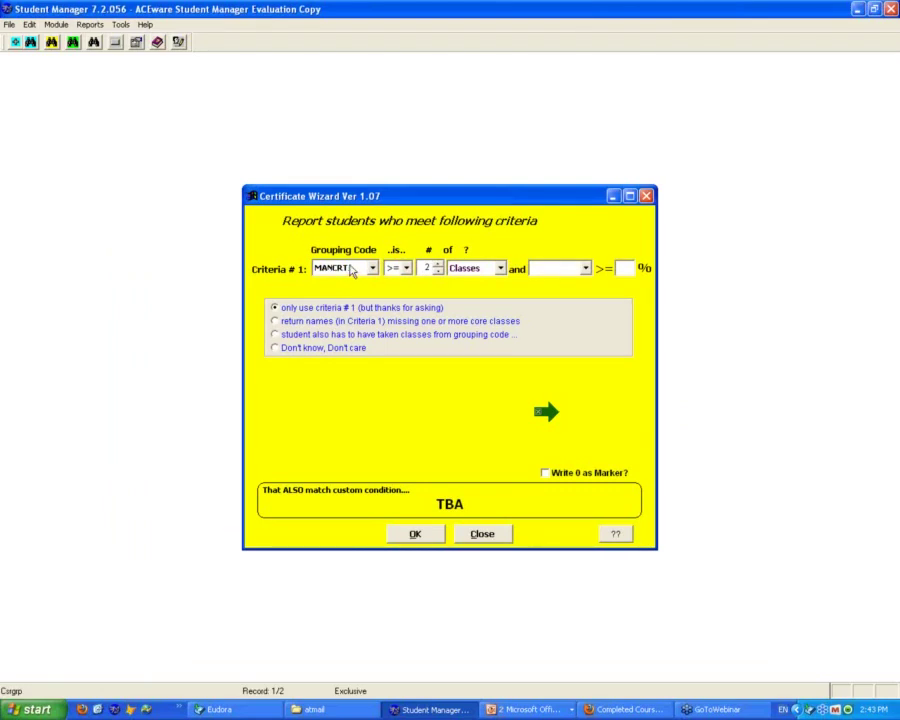
{"action": "left_click", "coordinate": [437, 265]}
Require classes from a second grouping code, set criteria 2 to SUPCRT with at least 1 class, and run the report
{"action": "left_click", "coordinate": [276, 334]}
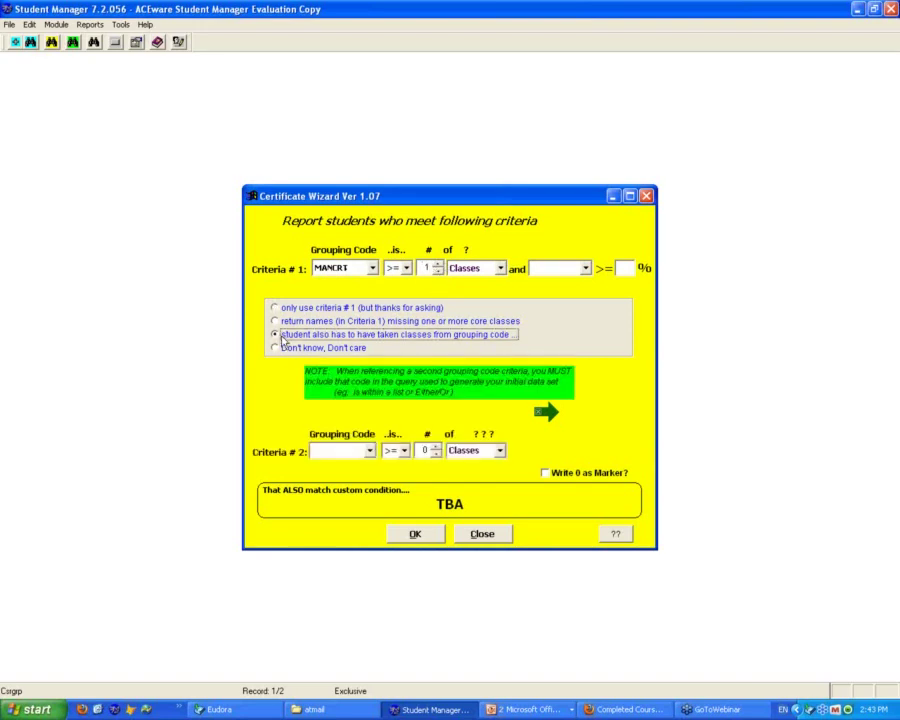
{"action": "left_click", "coordinate": [369, 450]}
{"action": "left_click", "coordinate": [414, 474]}
{"action": "left_click", "coordinate": [436, 447]}
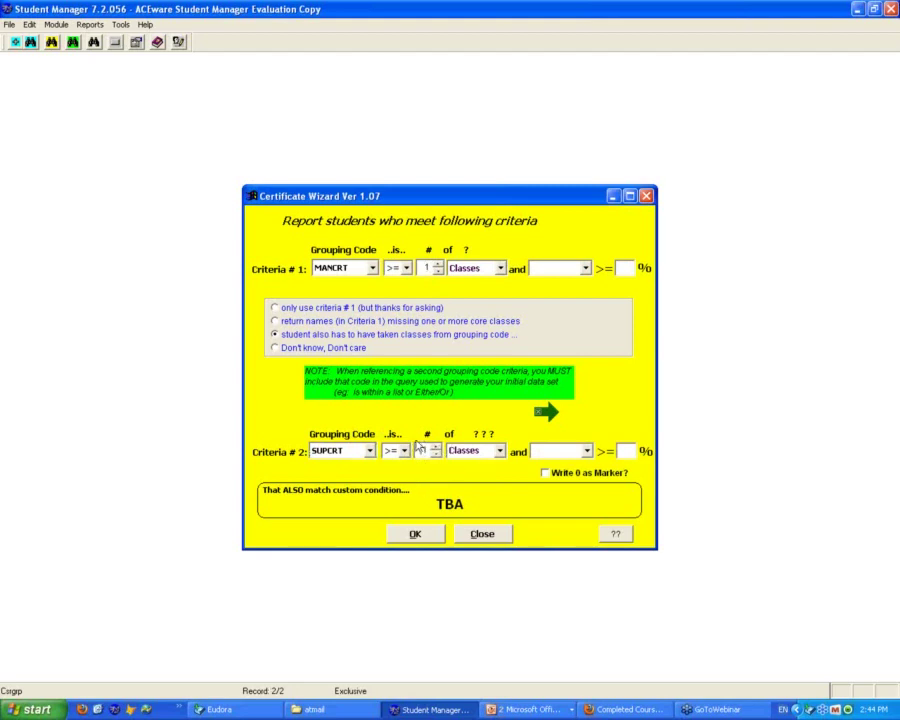
{"action": "left_click", "coordinate": [420, 535]}
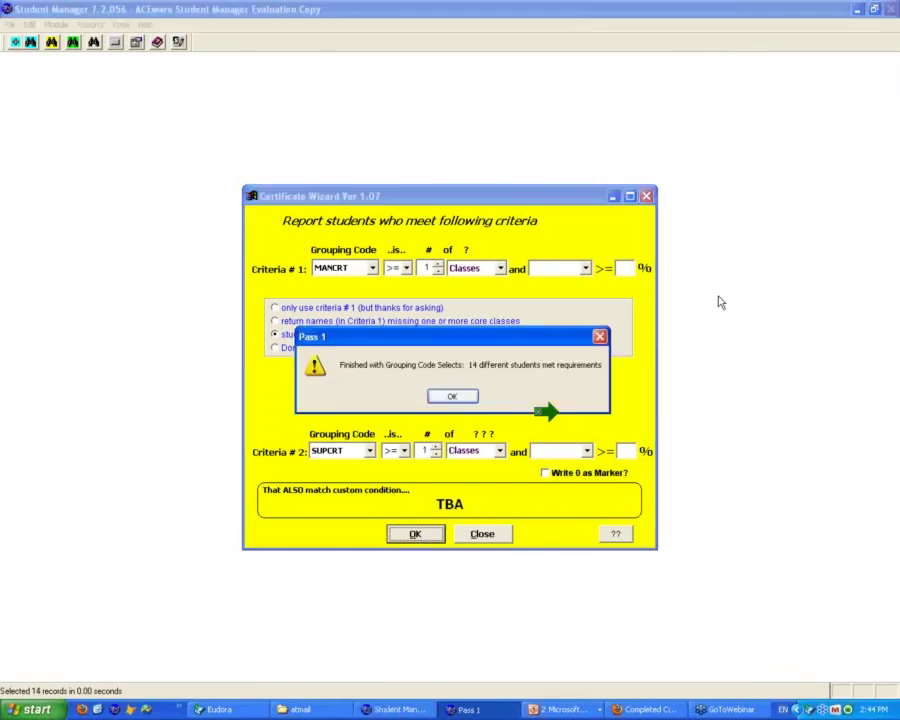
{"action": "left_click", "coordinate": [452, 397]}
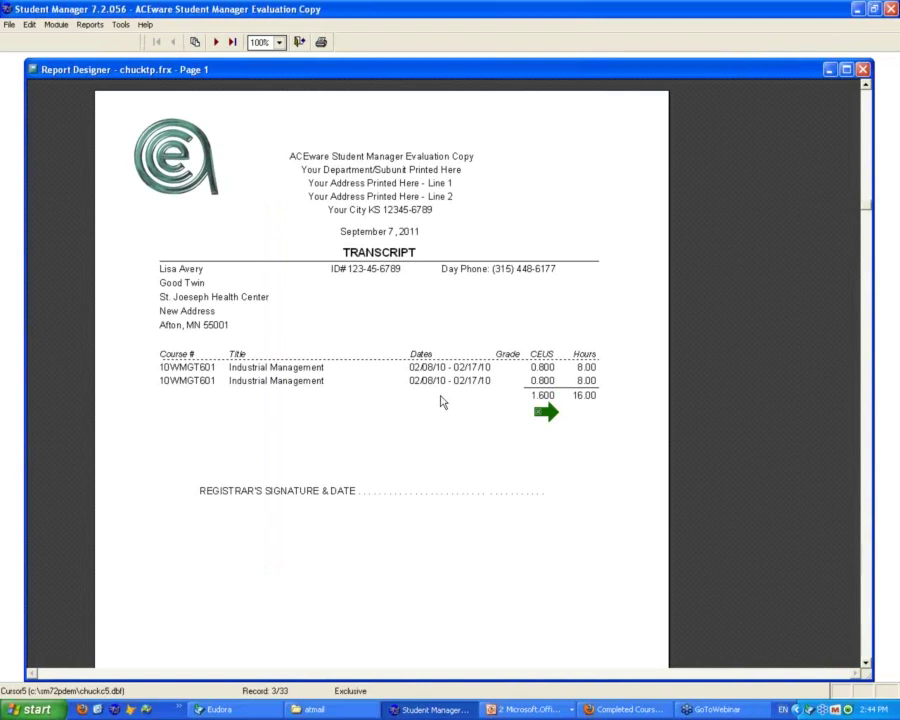
Page through the previewed transcripts of the matching students to page 7 and close the preview
{"action": "left_click", "coordinate": [216, 42]}
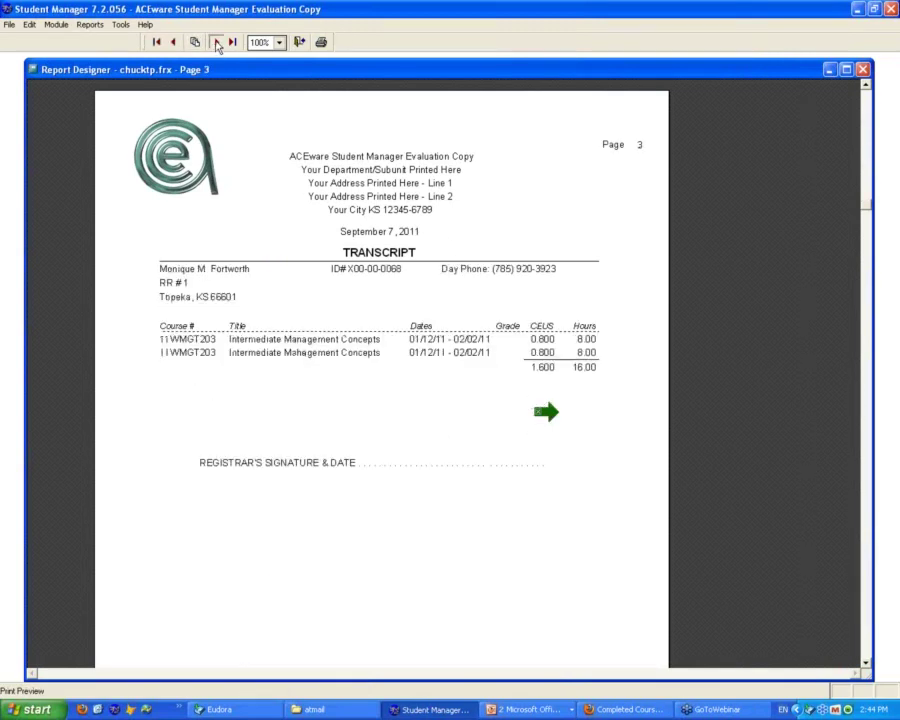
{"action": "left_click", "coordinate": [216, 42]}
{"action": "left_click", "coordinate": [216, 42]}
{"action": "left_click", "coordinate": [218, 43]}
{"action": "left_click", "coordinate": [218, 43]}
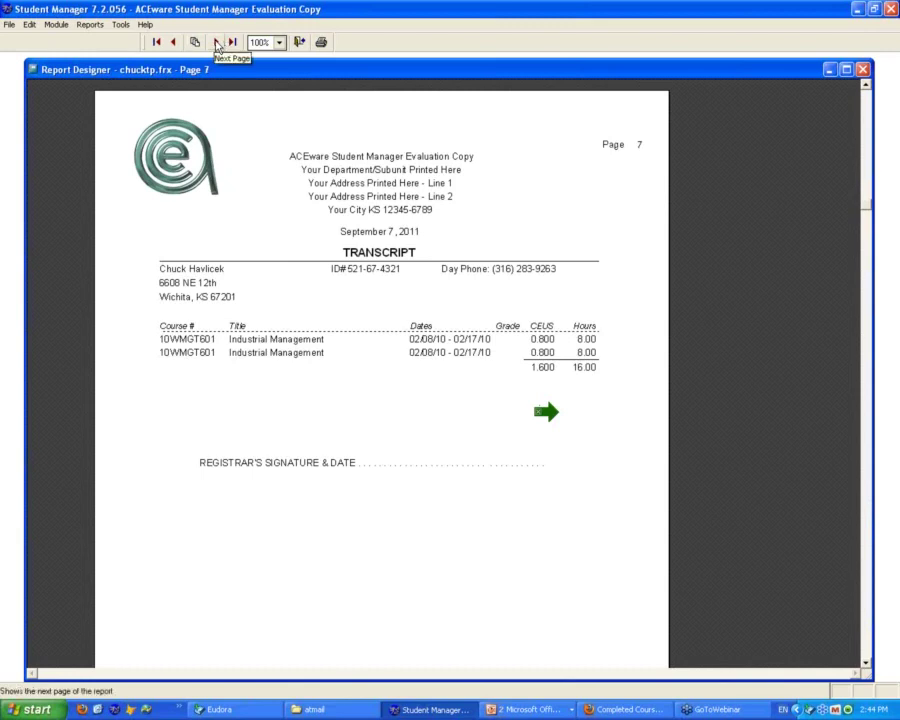
{"action": "left_click", "coordinate": [217, 43]}
{"action": "left_click", "coordinate": [221, 44]}
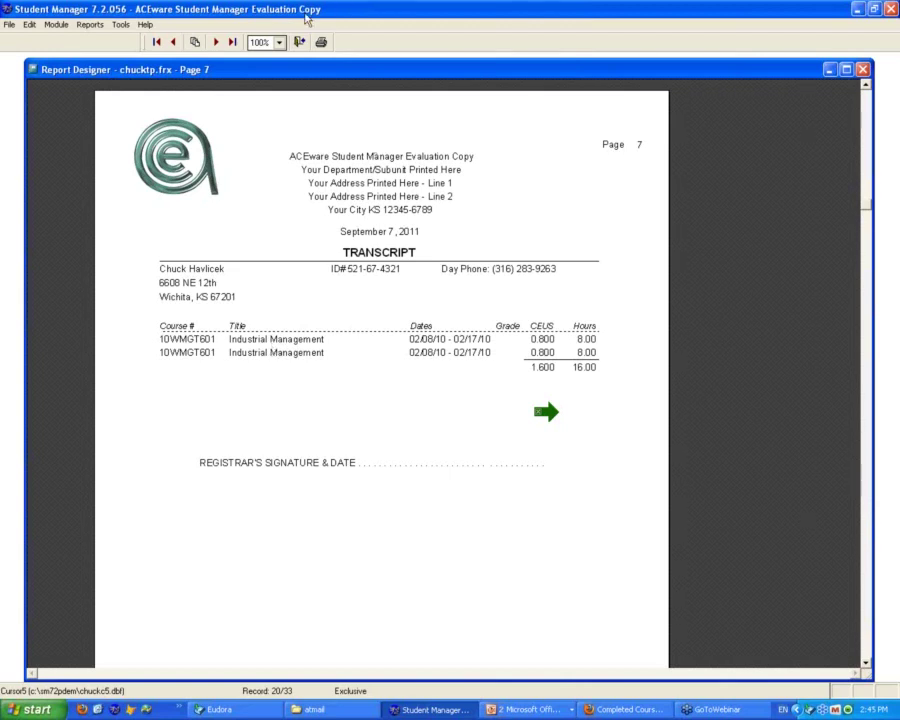
{"action": "left_click", "coordinate": [299, 42]}
{"action": "left_click", "coordinate": [468, 379]}
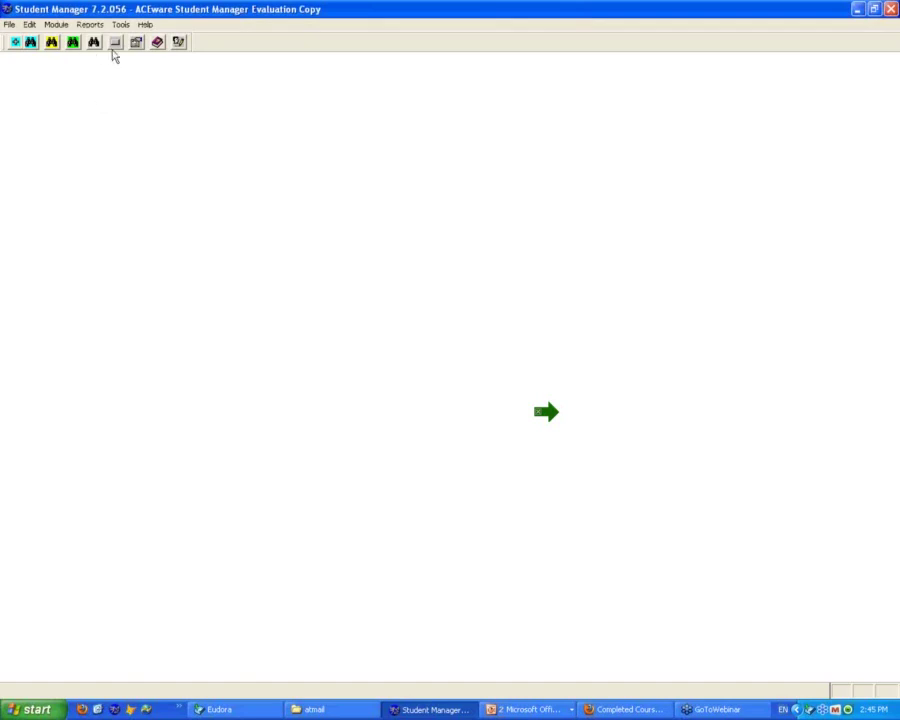
{"action": "left_click", "coordinate": [77, 28]}
{"action": "mouse_move", "coordinate": [48, 22]}
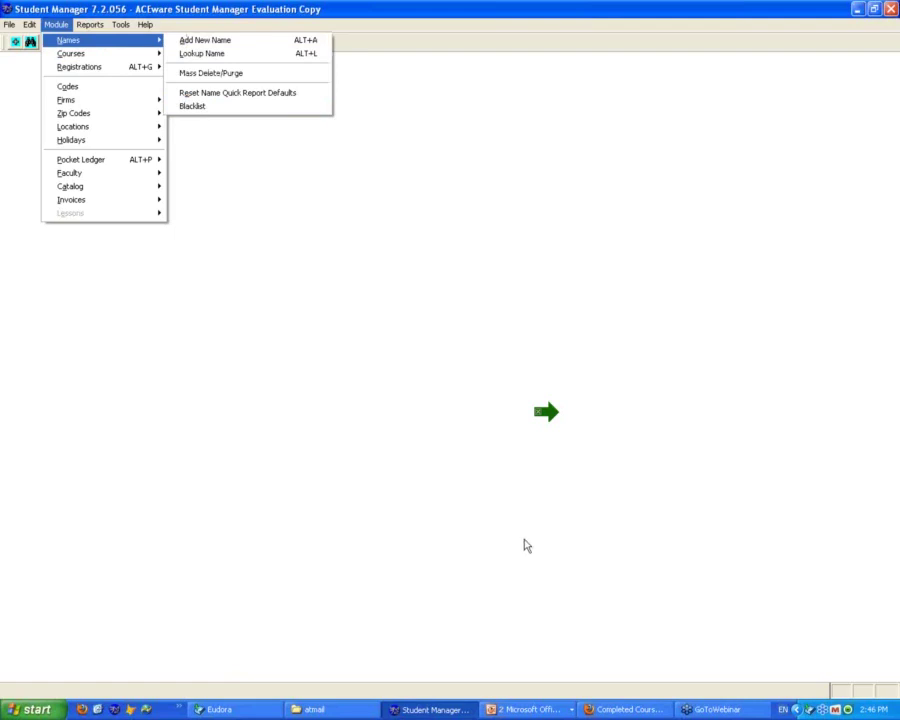
Switch to Firefox and read through the objectives and course descriptions of SMU's Certificate Program in Financial Planning
{"action": "left_click", "coordinate": [632, 710]}
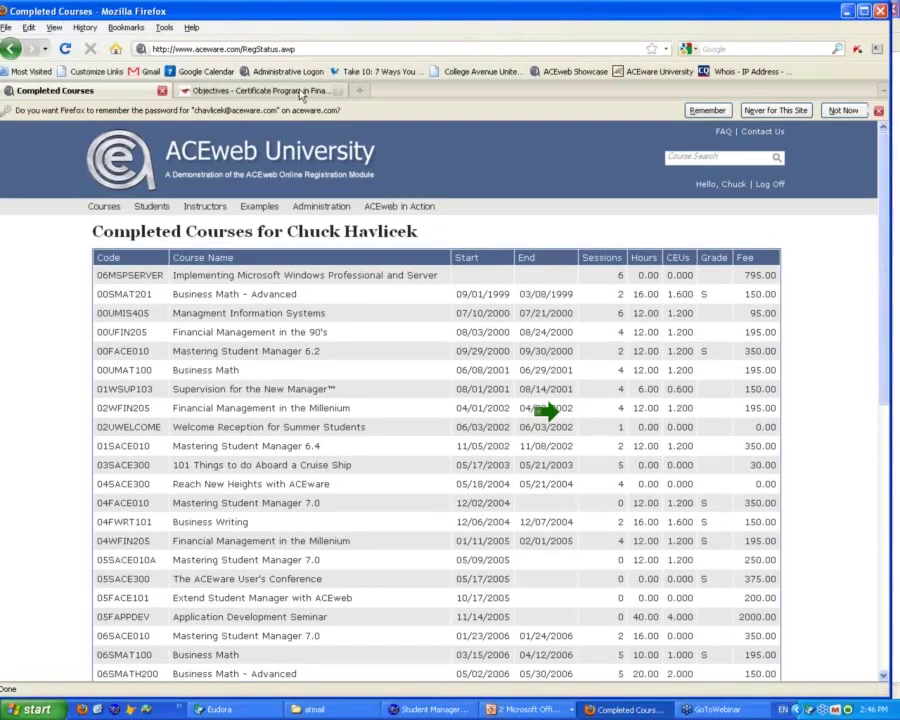
{"action": "left_click", "coordinate": [298, 91]}
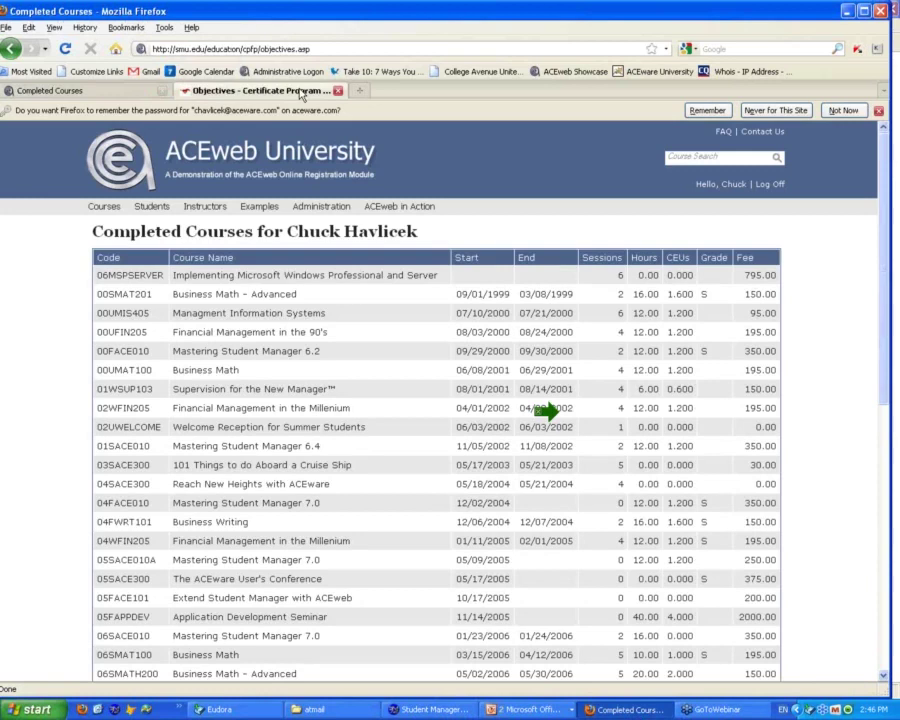
{"action": "scroll", "coordinate": [490, 488], "scroll_direction": "down", "scroll_amount": 4}
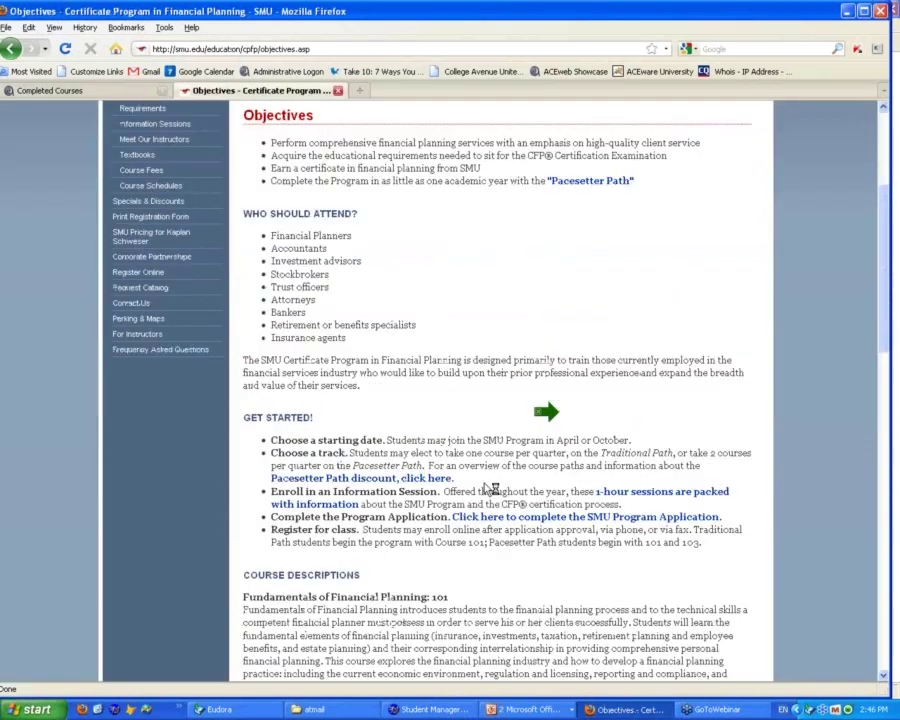
{"action": "scroll", "coordinate": [562, 383], "scroll_direction": "up", "scroll_amount": 1}
{"action": "scroll", "coordinate": [618, 317], "scroll_direction": "down", "scroll_amount": 3}
{"action": "scroll", "coordinate": [600, 373], "scroll_direction": "down", "scroll_amount": 5}
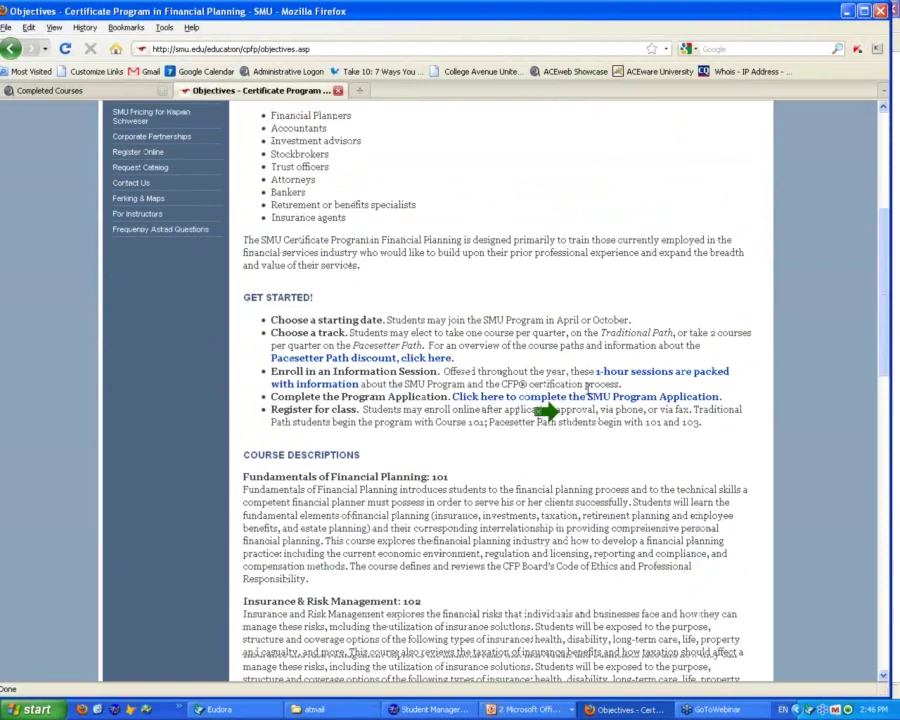
{"action": "scroll", "coordinate": [512, 422], "scroll_direction": "up", "scroll_amount": 9}
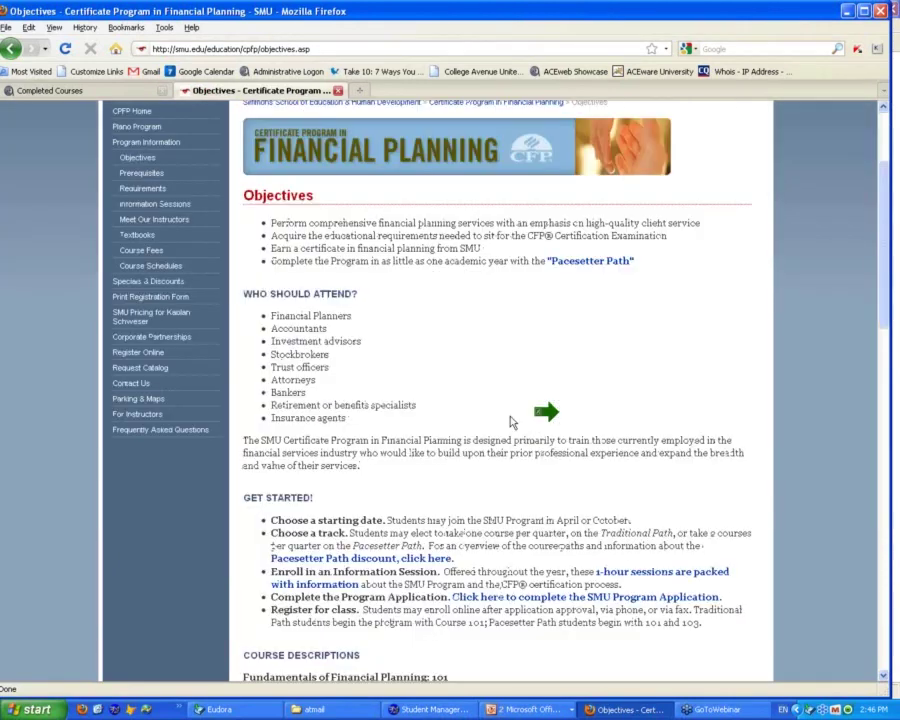
{"action": "scroll", "coordinate": [510, 422], "scroll_direction": "up", "scroll_amount": 4}
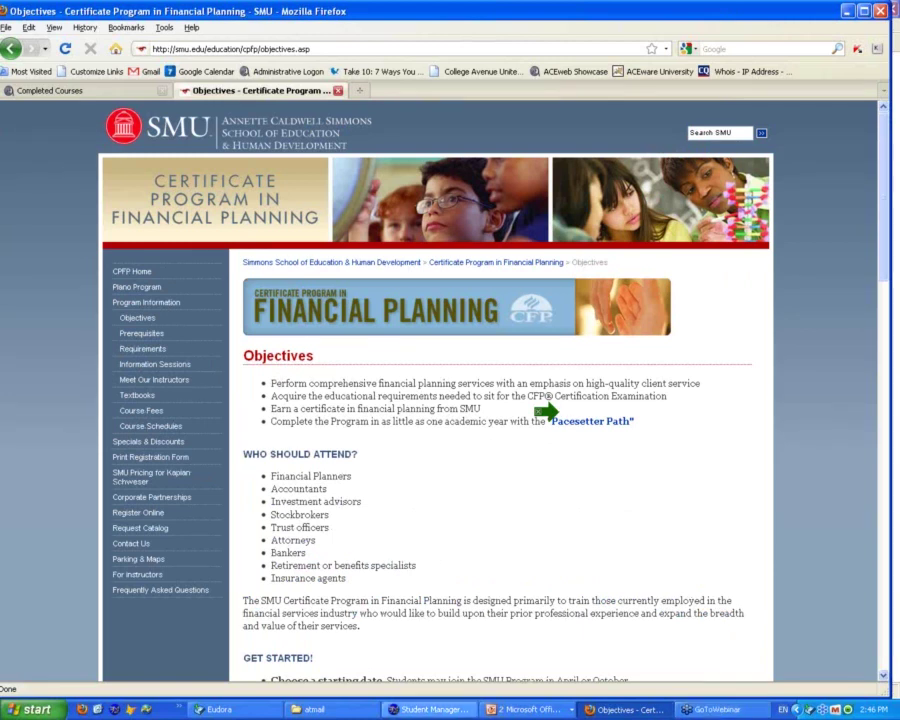
{"action": "left_click", "coordinate": [437, 710]}
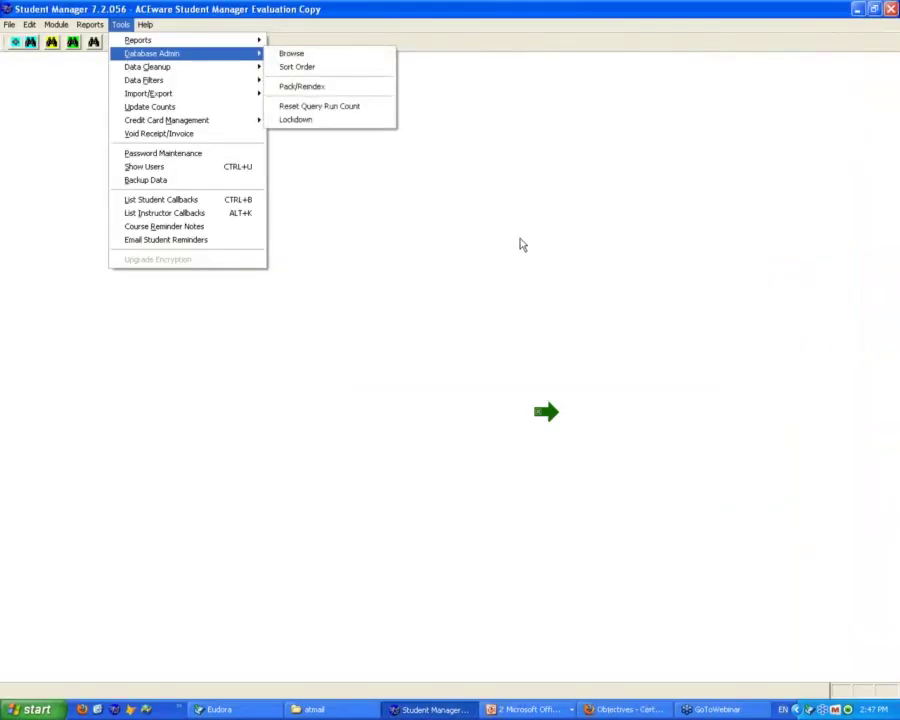
{"action": "left_click", "coordinate": [520, 243]}
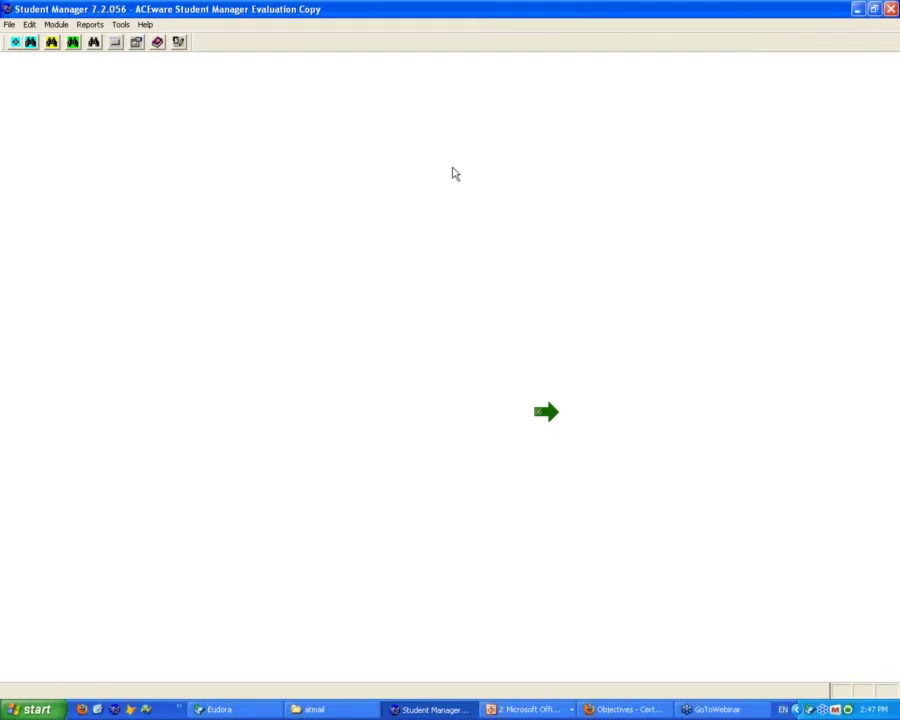
{"action": "left_click", "coordinate": [622, 709]}
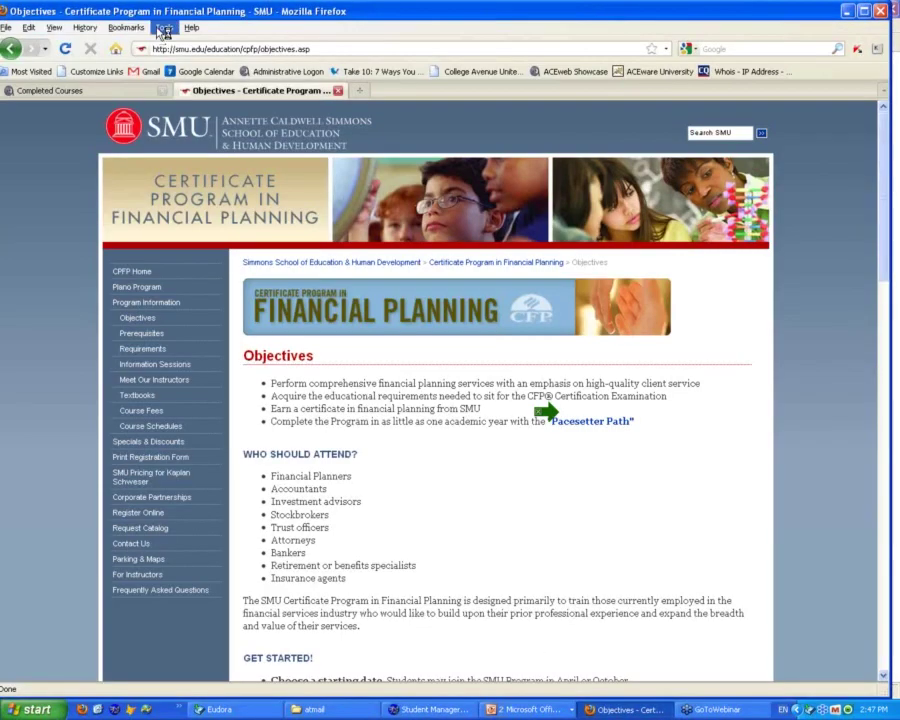
Open the ACEware home page in a new browser tab and go to the Student Manager online help
{"action": "left_click", "coordinate": [7, 27]}
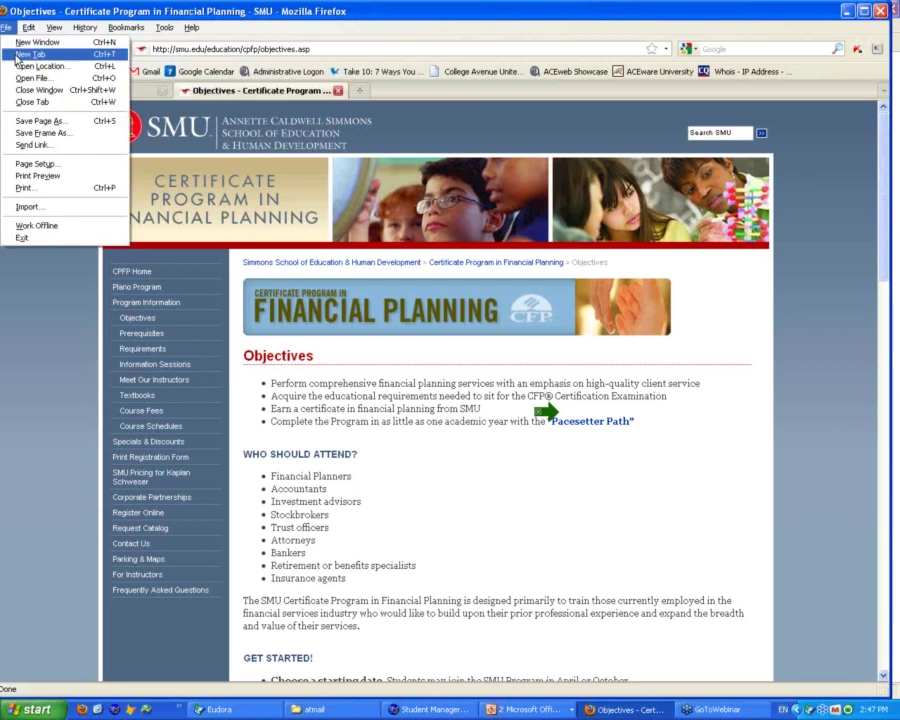
{"action": "left_click", "coordinate": [18, 54]}
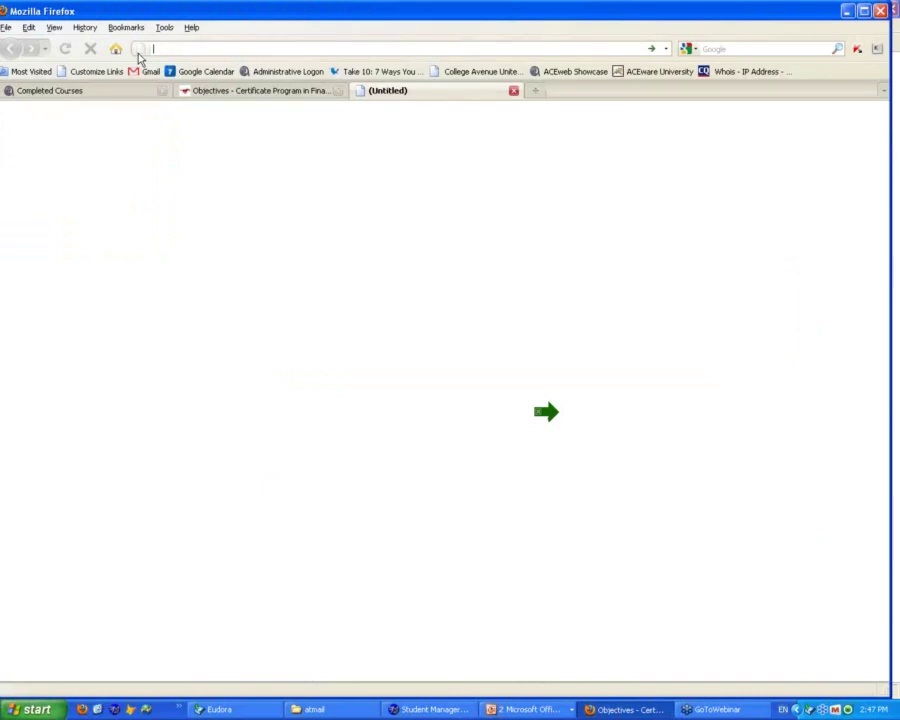
{"action": "left_click", "coordinate": [116, 48]}
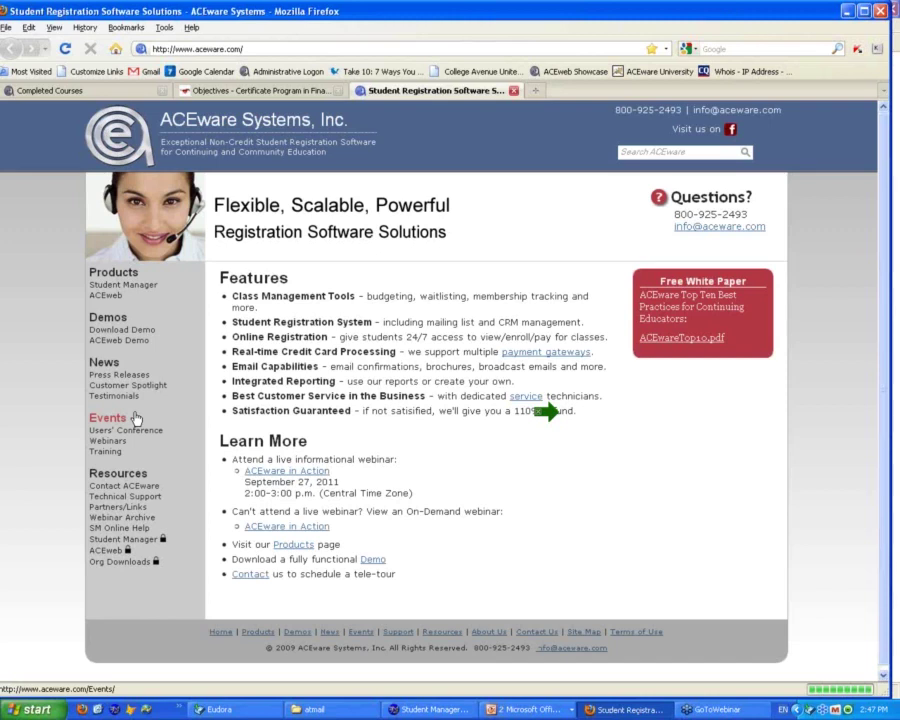
{"action": "left_click", "coordinate": [117, 528]}
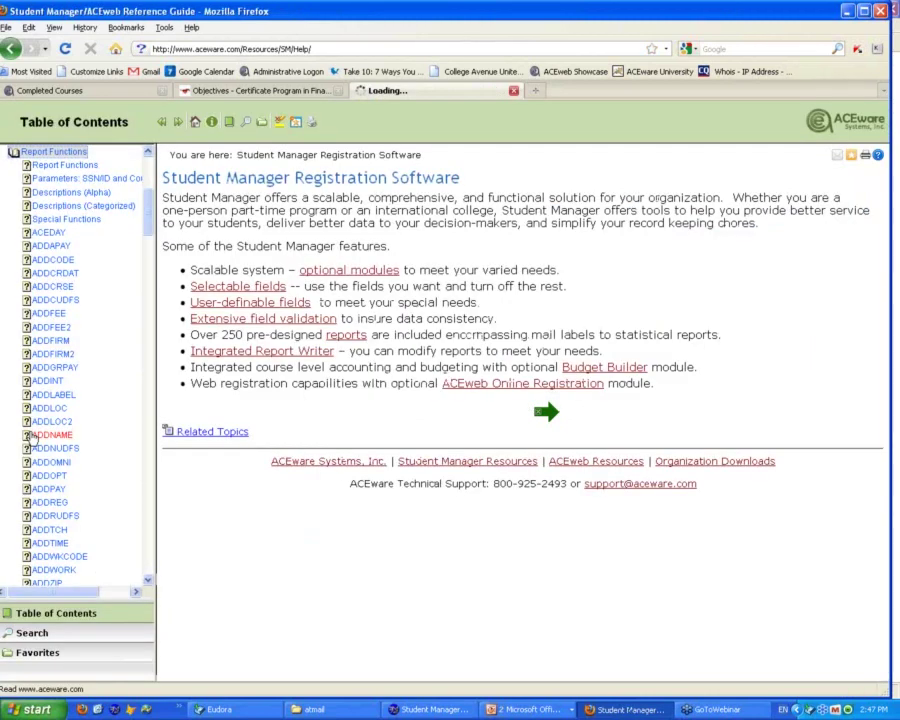
Read the HASCLASS and HASCOURSE topics among the report functions in the online help, then minimize the browser
{"action": "scroll", "coordinate": [33, 440], "scroll_direction": "down", "scroll_amount": 10}
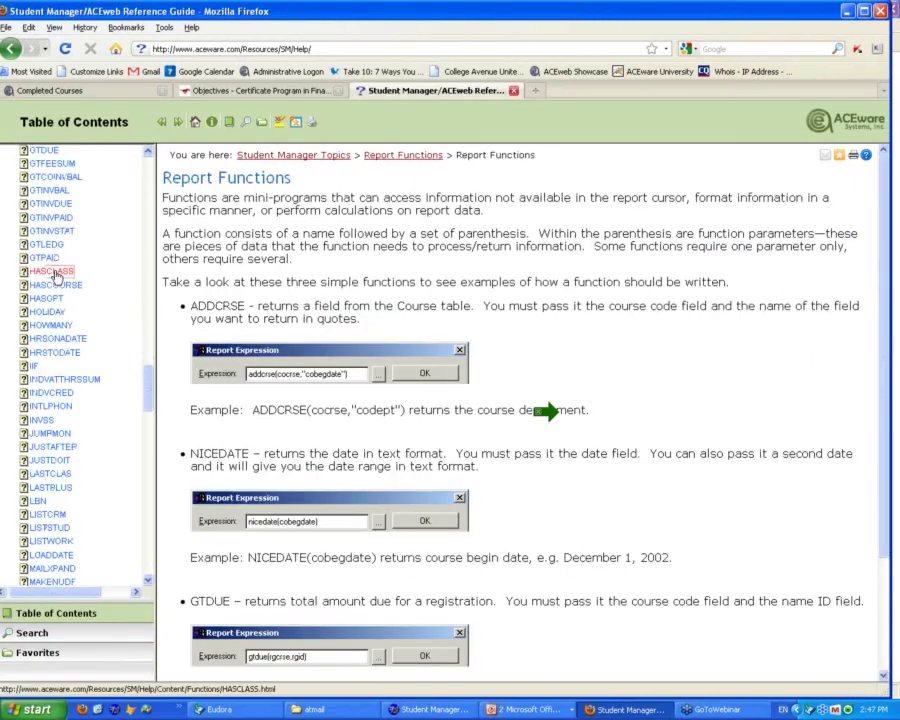
{"action": "left_click", "coordinate": [55, 273]}
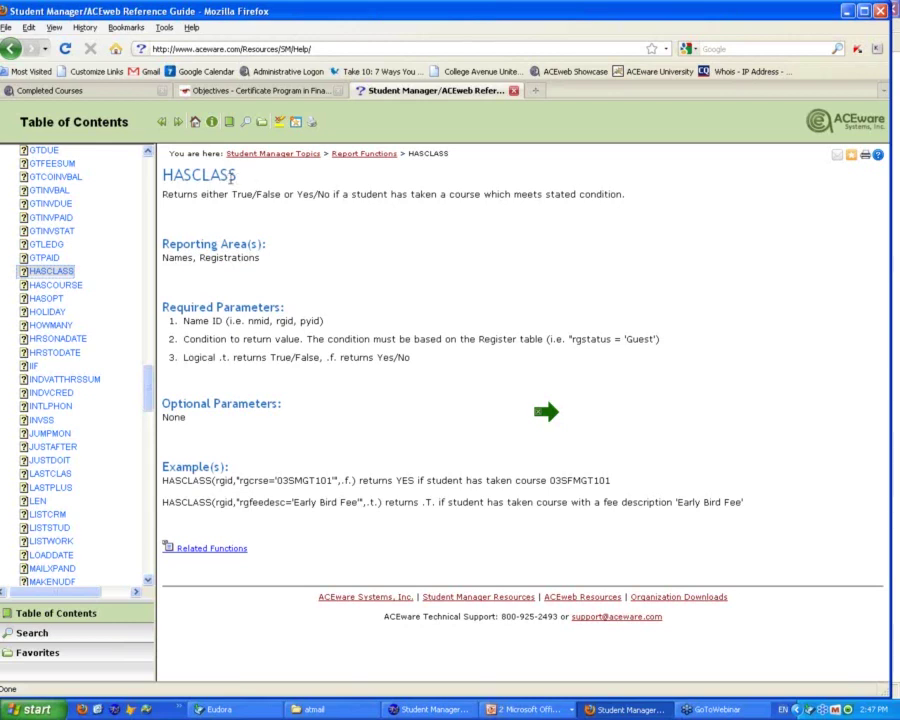
{"action": "left_click", "coordinate": [72, 289]}
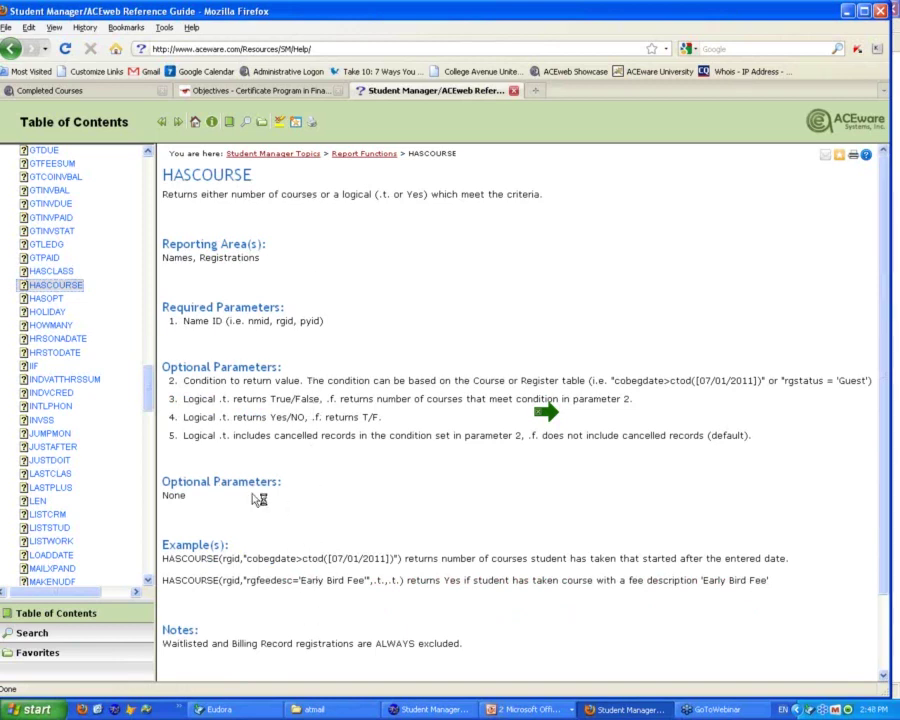
{"action": "left_click", "coordinate": [848, 12]}
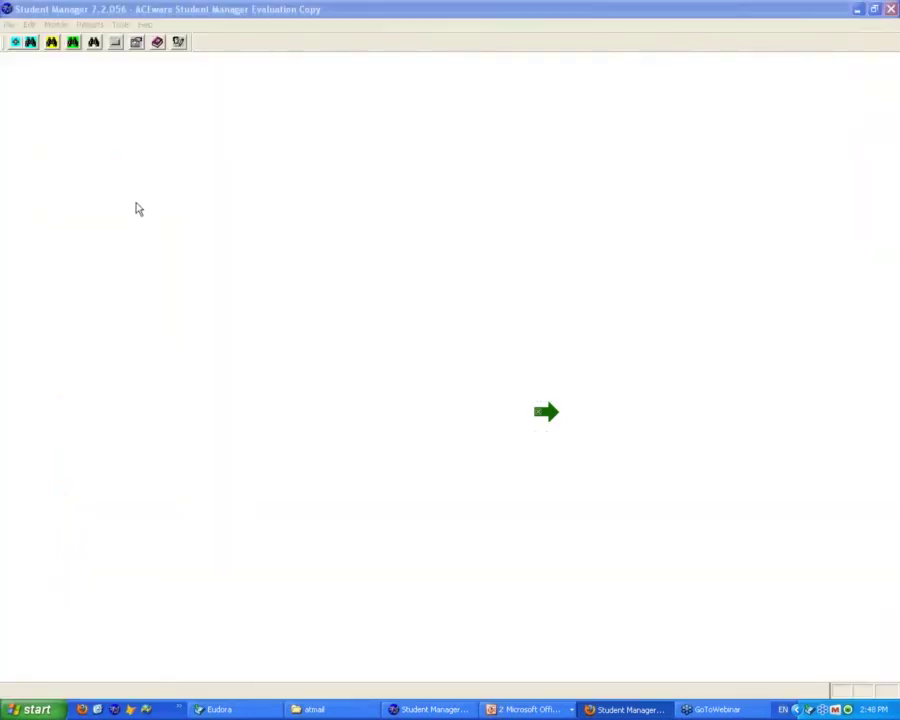
{"action": "left_click", "coordinate": [50, 44]}
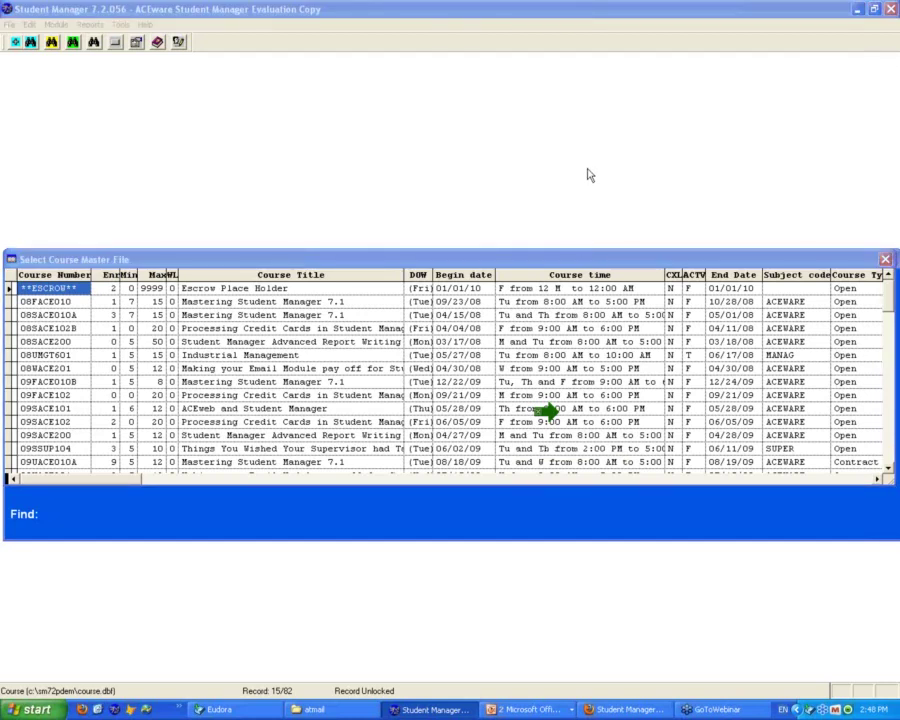
{"action": "left_click", "coordinate": [530, 172]}
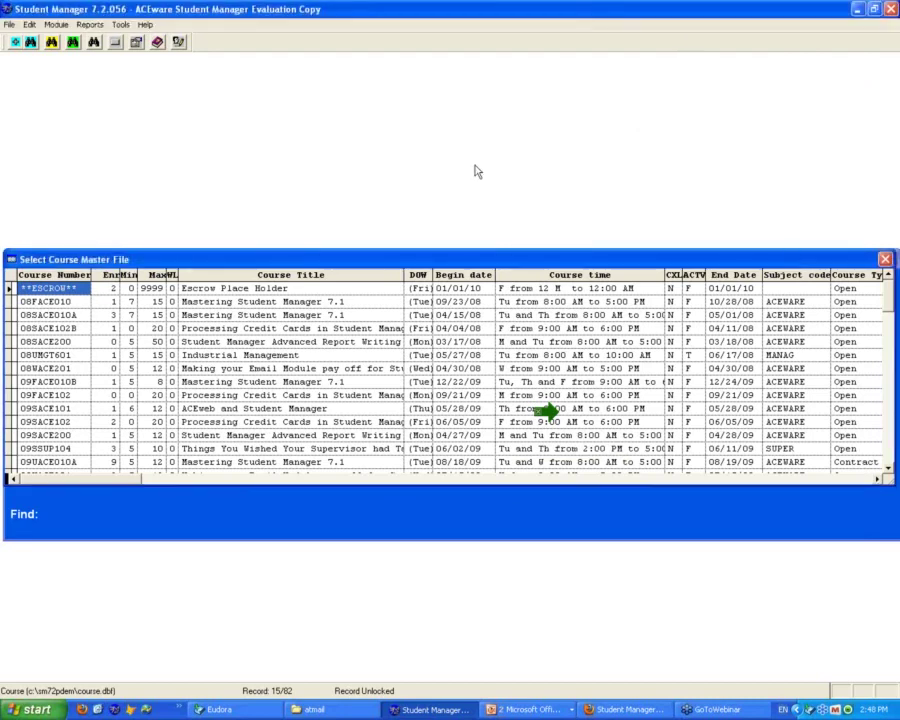
{"action": "left_click", "coordinate": [512, 712]}
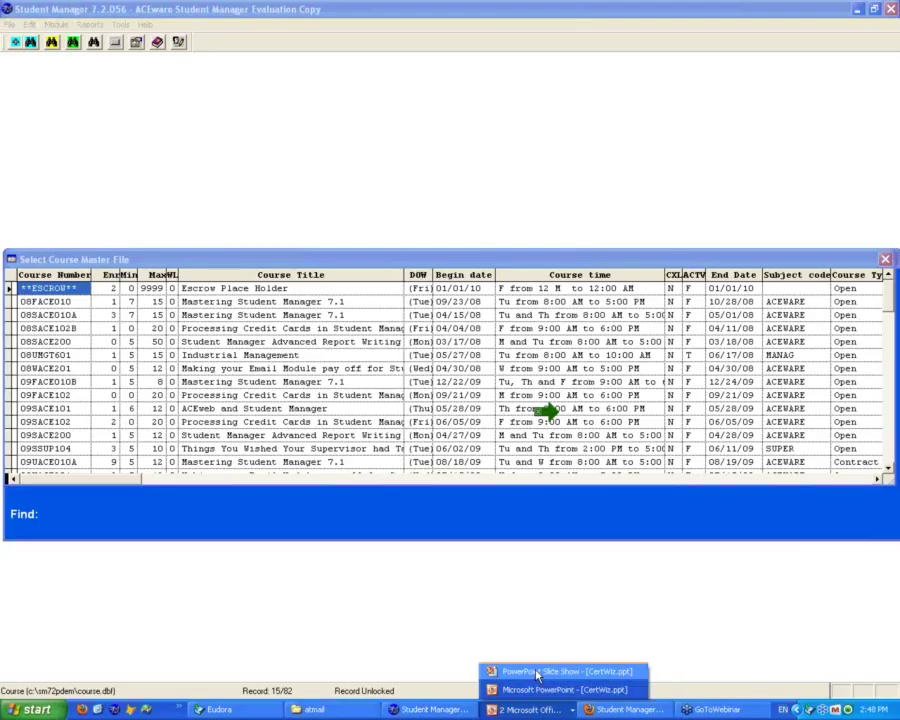
{"action": "left_click", "coordinate": [537, 672]}
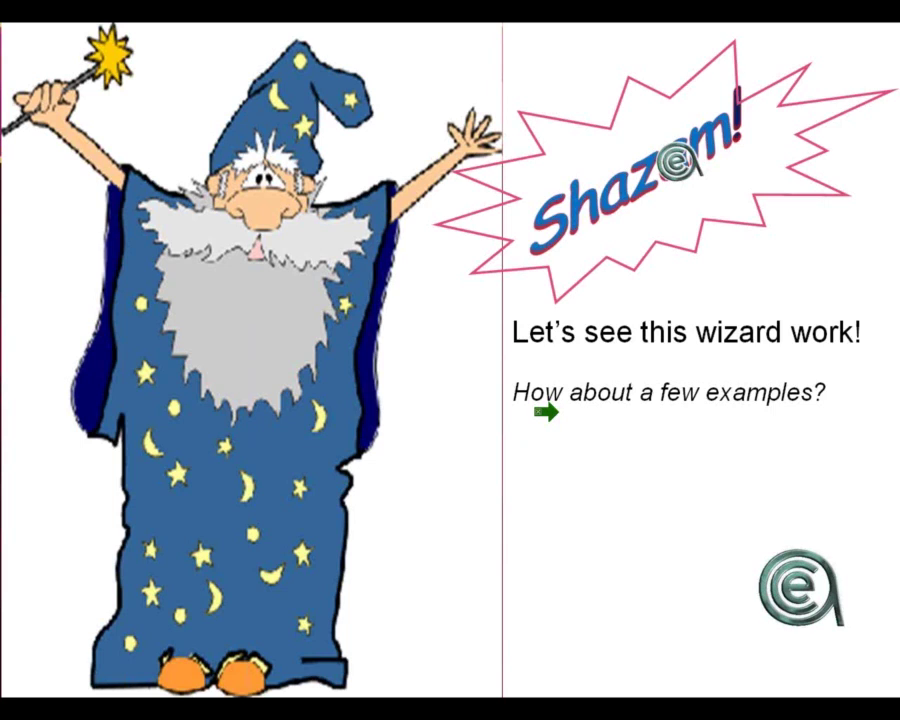
{"action": "key", "text": "alt+Tab"}
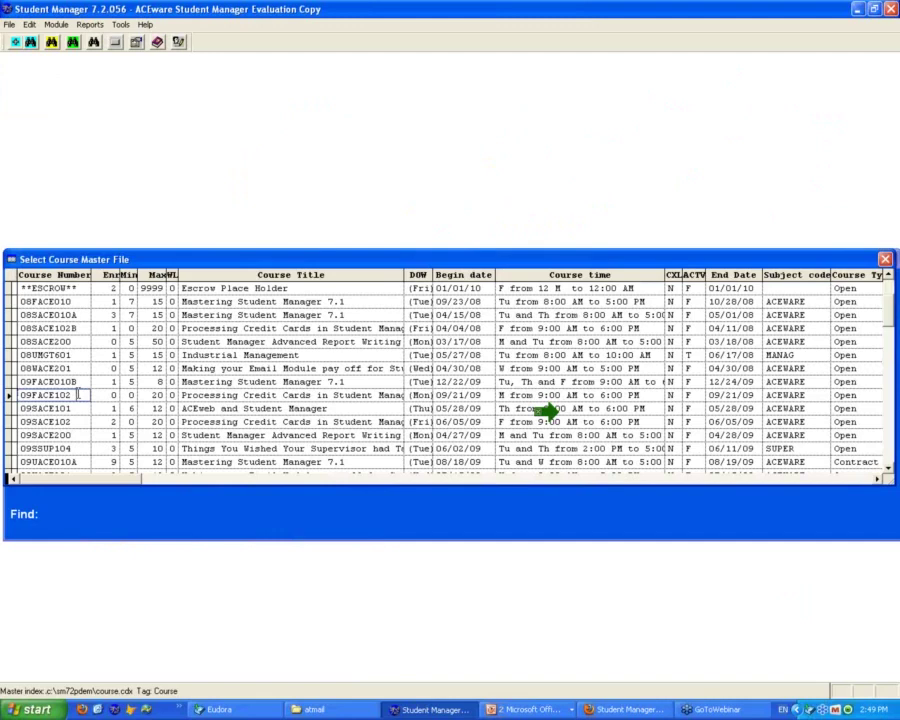
{"action": "double_click", "coordinate": [79, 395]}
{"action": "key", "text": "Escape"}
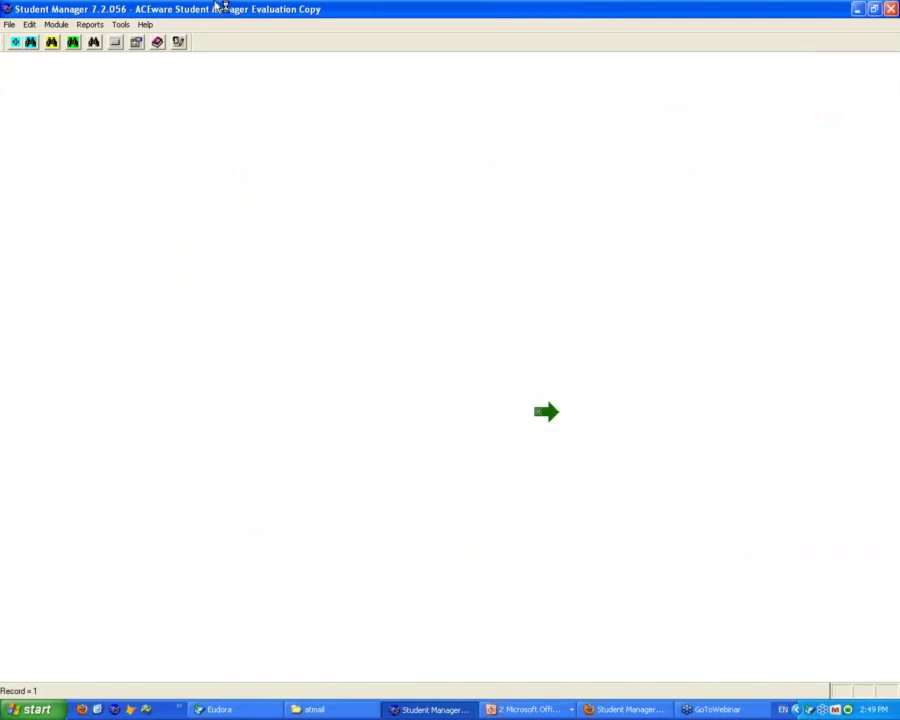
Start the registrations Transcripts report with the Modify Report option enabled and proceed to its query list
{"action": "left_click", "coordinate": [90, 24]}
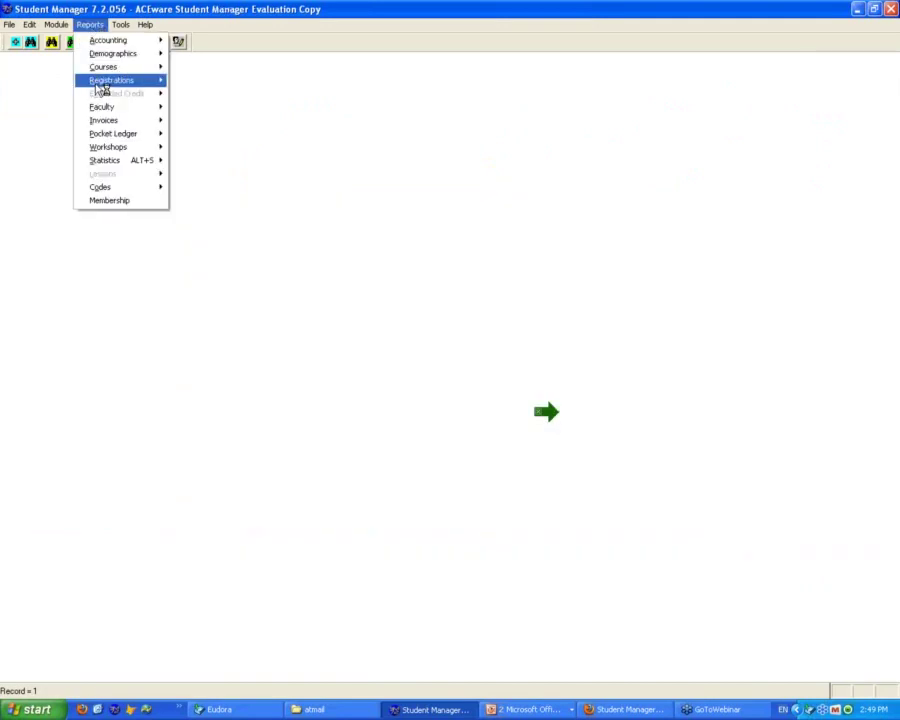
{"action": "left_click", "coordinate": [100, 82]}
{"action": "left_click", "coordinate": [199, 140]}
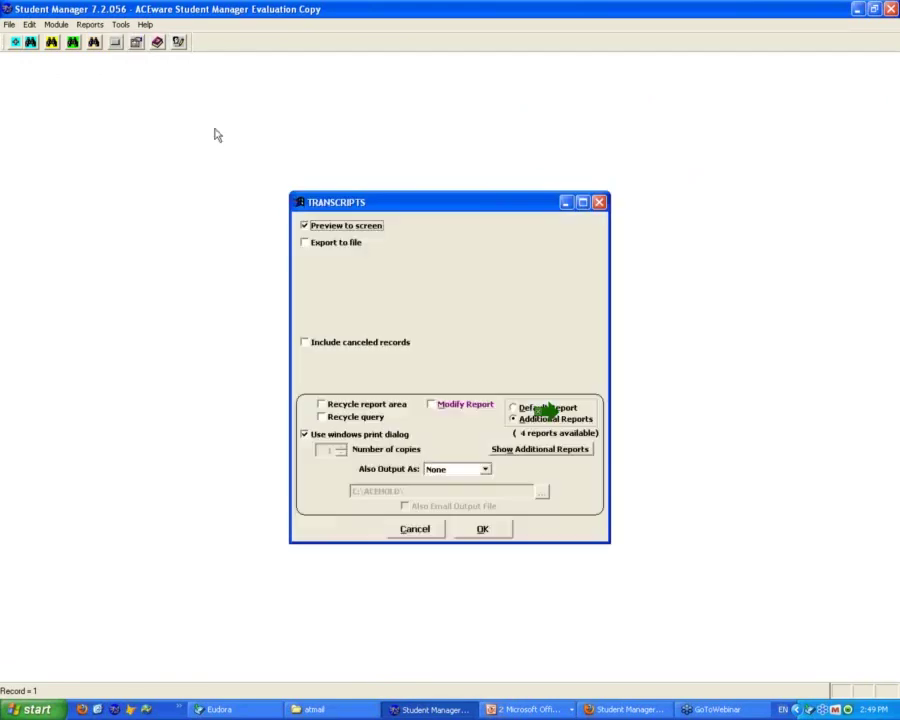
{"action": "left_click", "coordinate": [431, 404]}
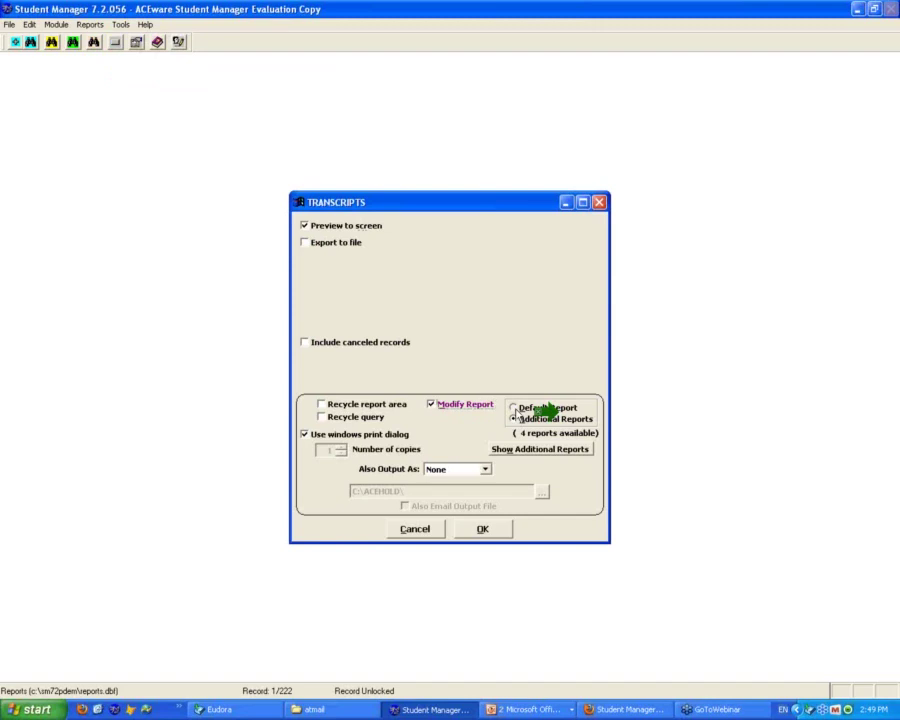
{"action": "left_click", "coordinate": [494, 532]}
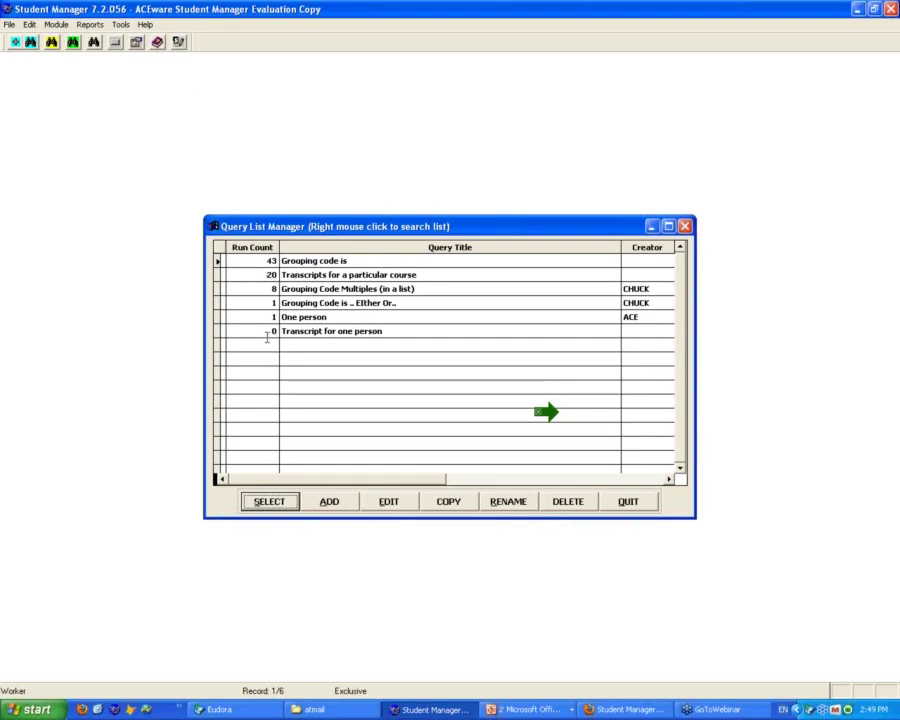
Add a new query titled "Courses starting after a date" to the transcript queries
{"action": "left_click", "coordinate": [343, 505]}
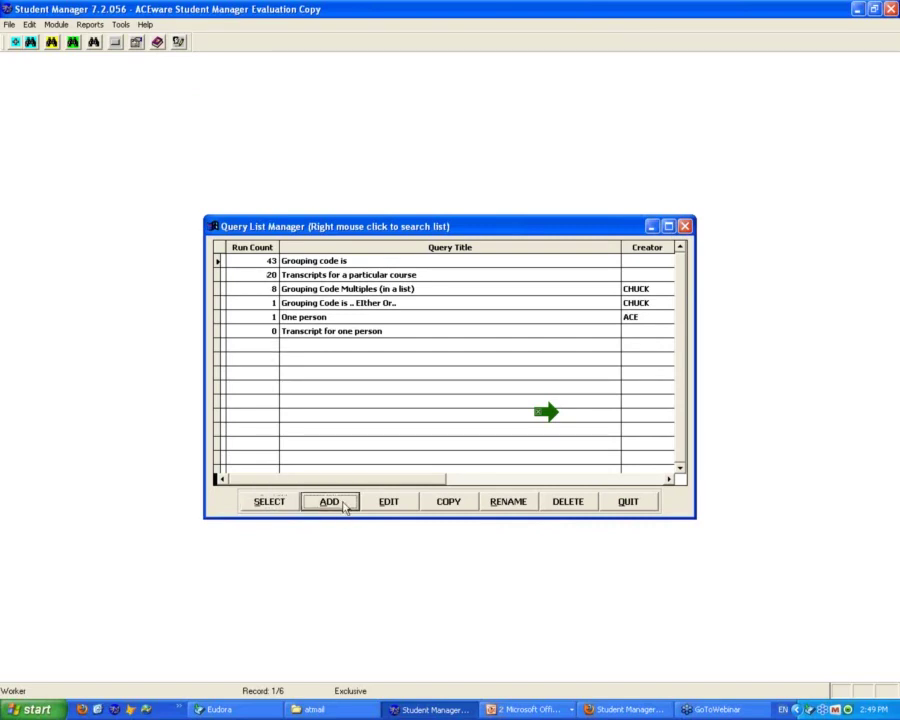
{"action": "type", "text": "Courses starting af"}
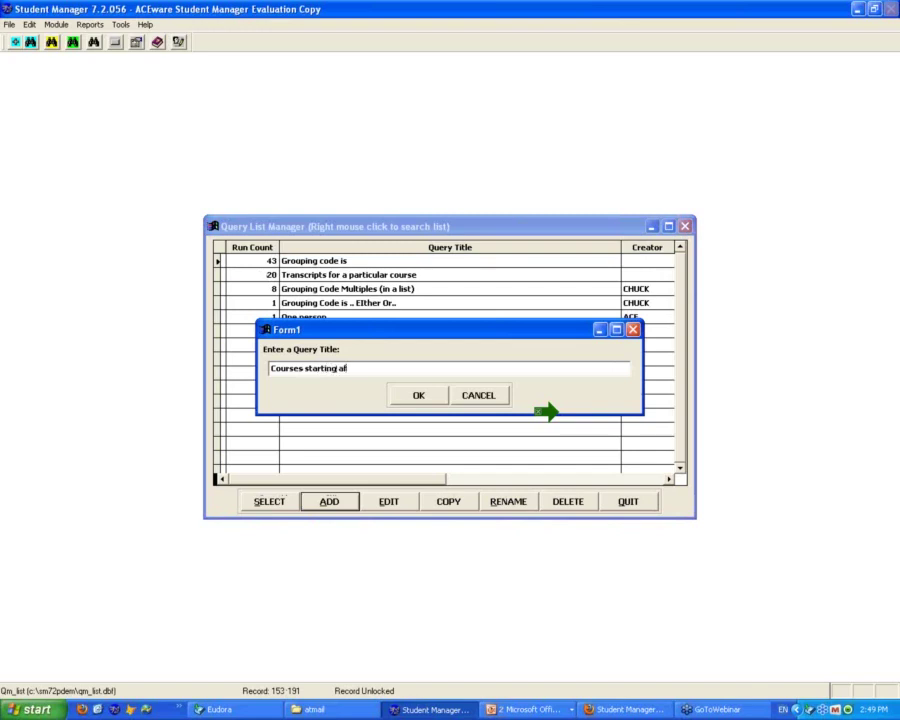
{"action": "type", "text": "ter a date"}
{"action": "left_click", "coordinate": [434, 402]}
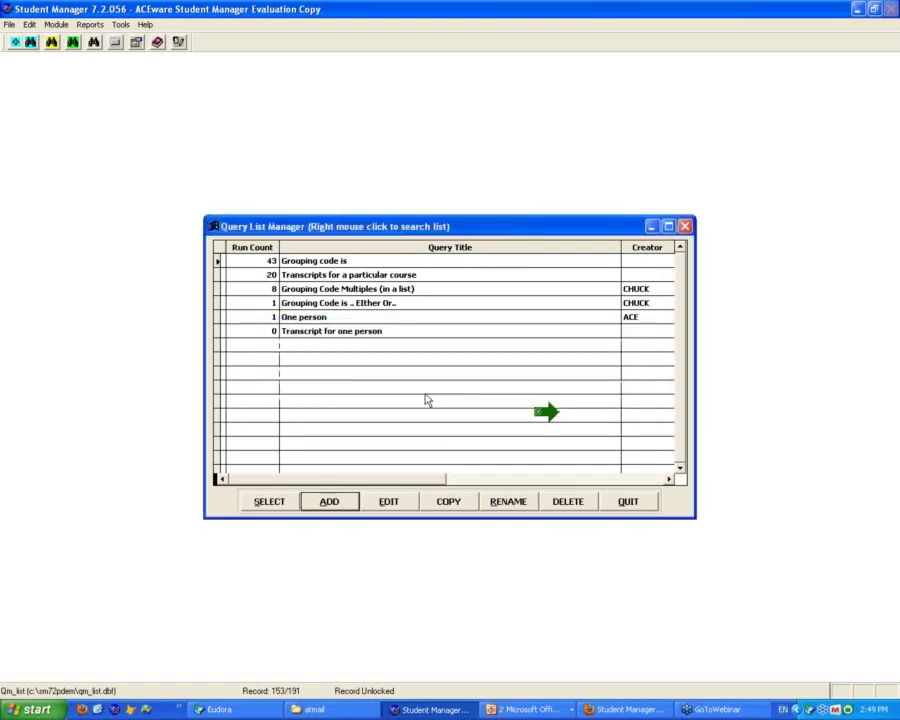
Add a condition that Course Begin date is greater than a date requested at run time, and save the query
{"action": "left_click", "coordinate": [43, 254]}
{"action": "double_click", "coordinate": [120, 232]}
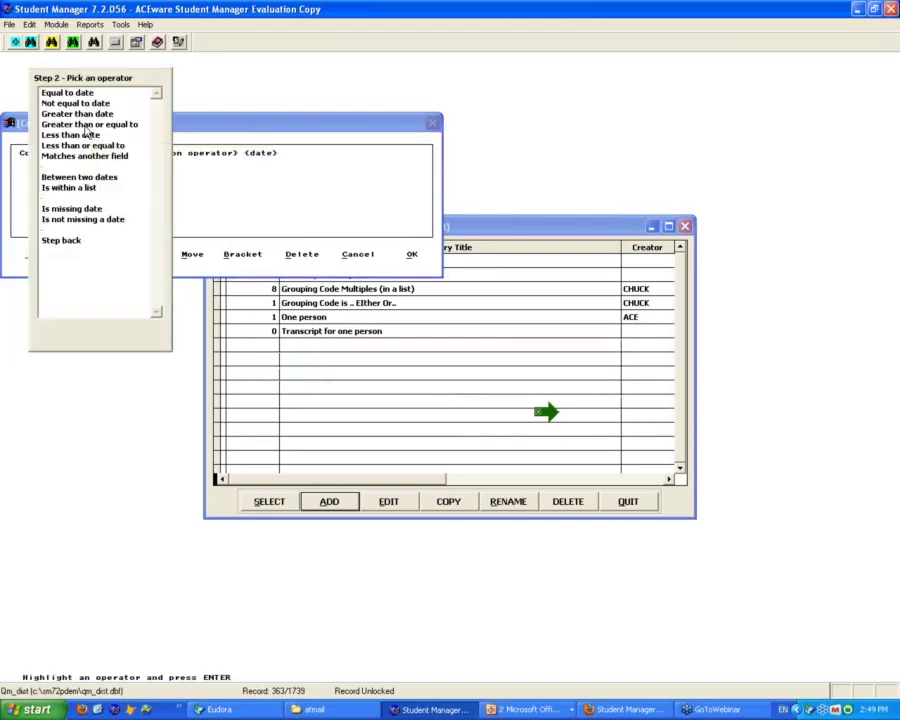
{"action": "left_click", "coordinate": [89, 115]}
{"action": "double_click", "coordinate": [89, 115]}
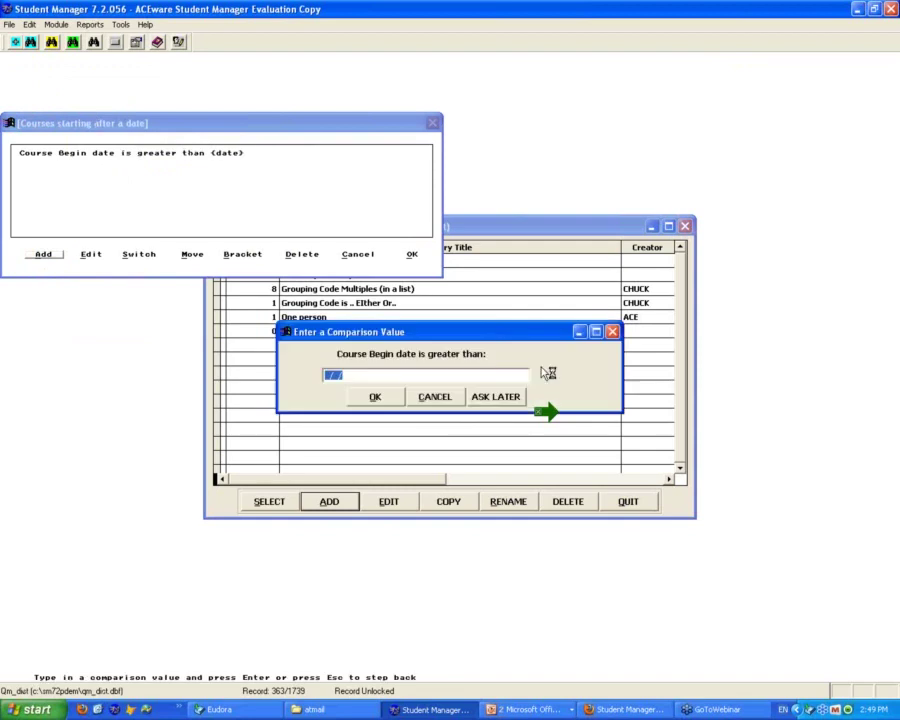
{"action": "left_click", "coordinate": [494, 337]}
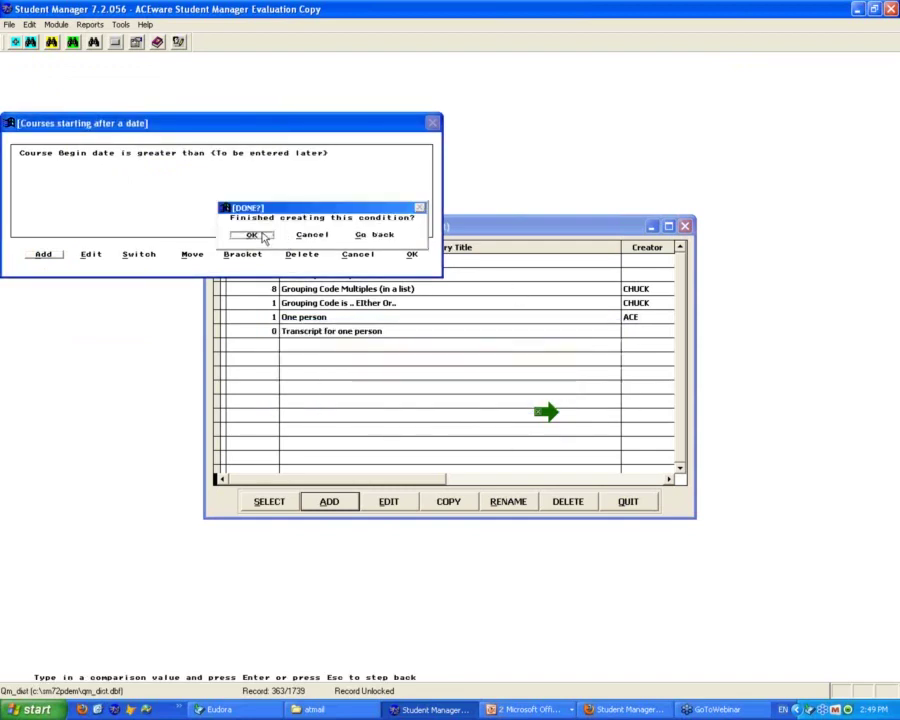
{"action": "left_click", "coordinate": [263, 234]}
{"action": "left_click", "coordinate": [412, 254]}
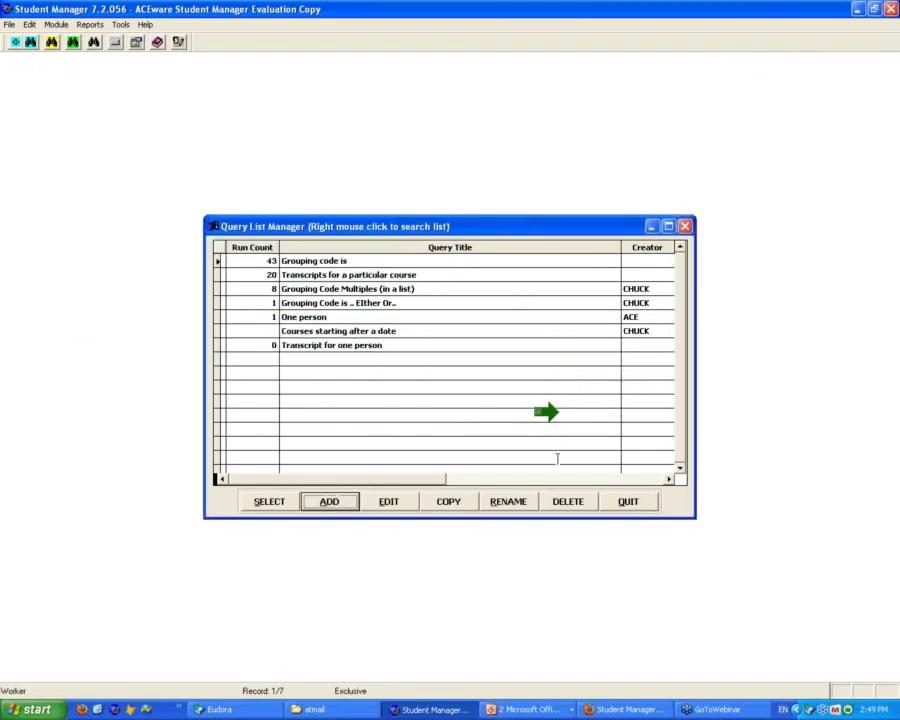
Run the "Courses starting after a date" query for 01/01/10 and open the transcript report for modification
{"action": "left_click", "coordinate": [315, 330]}
{"action": "left_click", "coordinate": [269, 501]}
{"action": "type", "text": "010110"}
{"action": "key", "text": "Tab"}
{"action": "key", "text": "Return"}
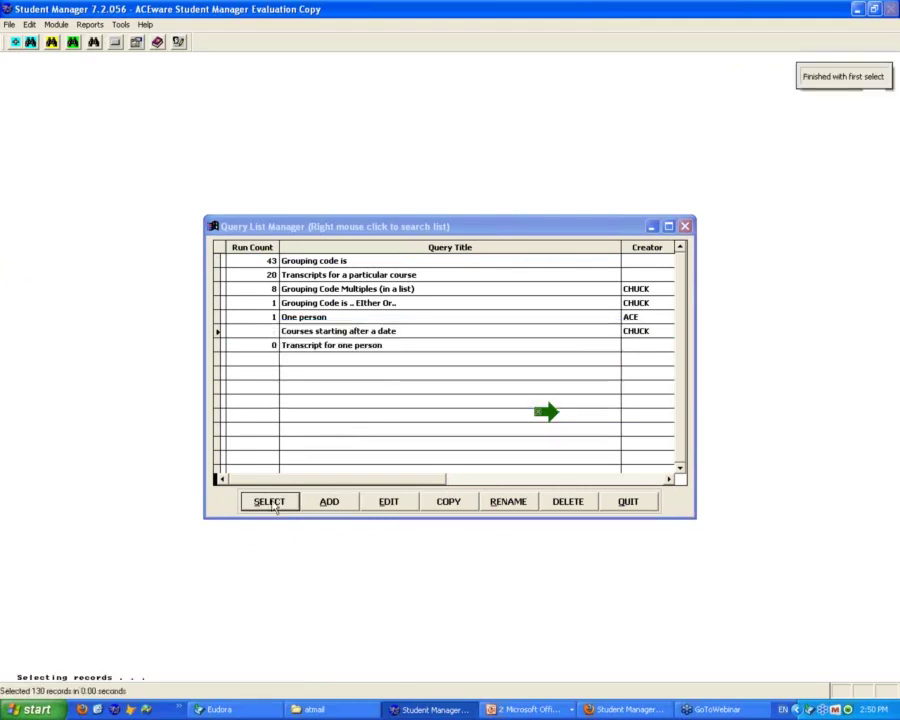
{"action": "left_click", "coordinate": [413, 399]}
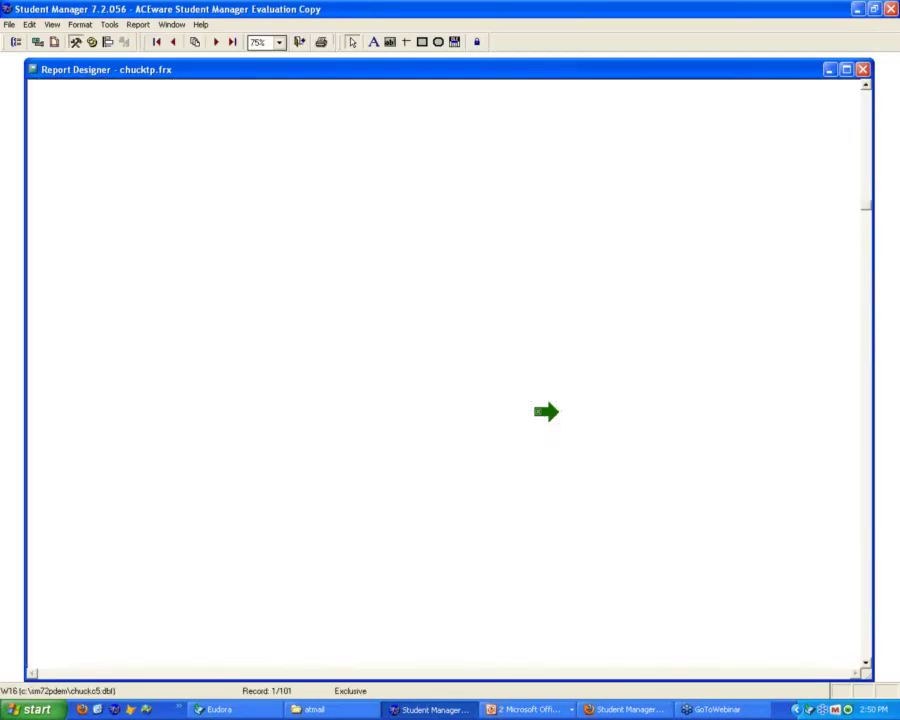
Page through the previewed transcripts past page 4 and close the preview to return to the report layout
{"action": "left_click", "coordinate": [216, 42]}
{"action": "left_click", "coordinate": [216, 42]}
{"action": "left_click", "coordinate": [216, 42]}
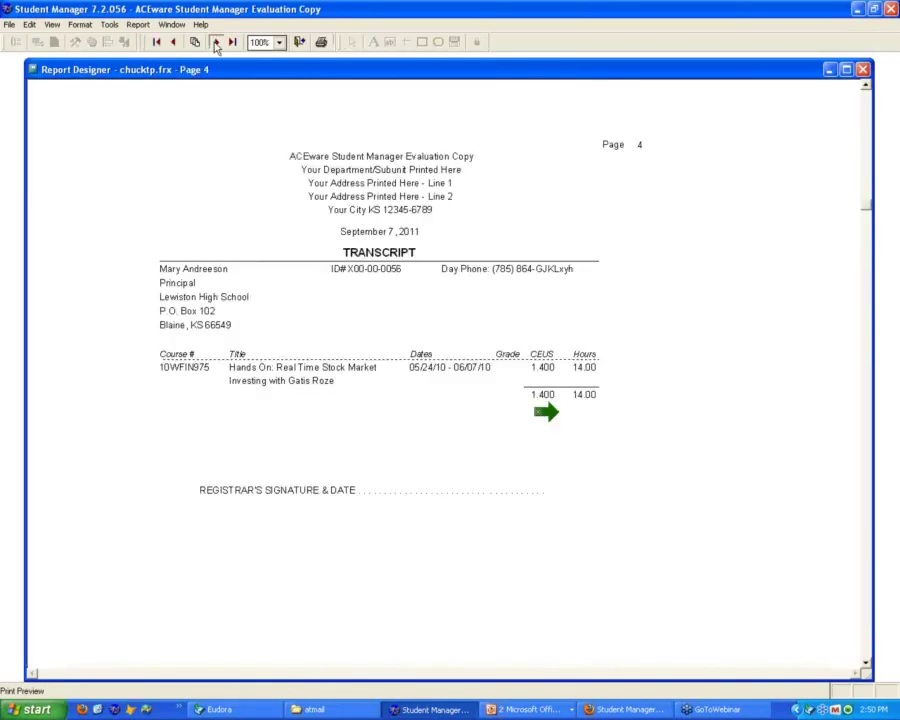
{"action": "left_click", "coordinate": [216, 42]}
{"action": "left_click", "coordinate": [299, 42]}
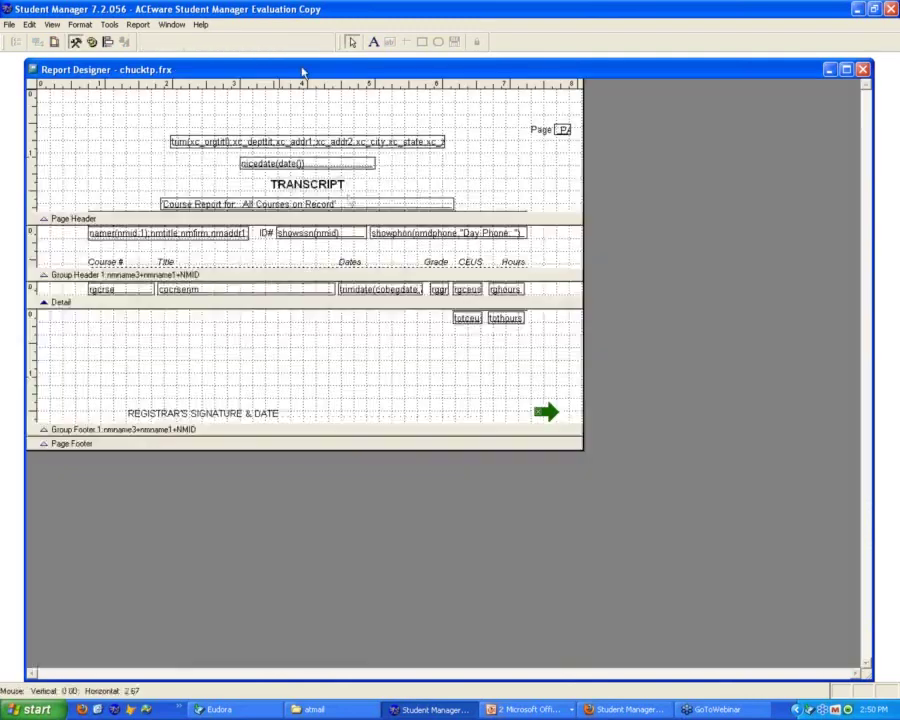
Enlarge the transcript's Group Footer band and move the registrar's signature and date line down to the end of the band
{"action": "left_click_drag", "start_coordinate": [190, 430], "coordinate": [180, 515]}
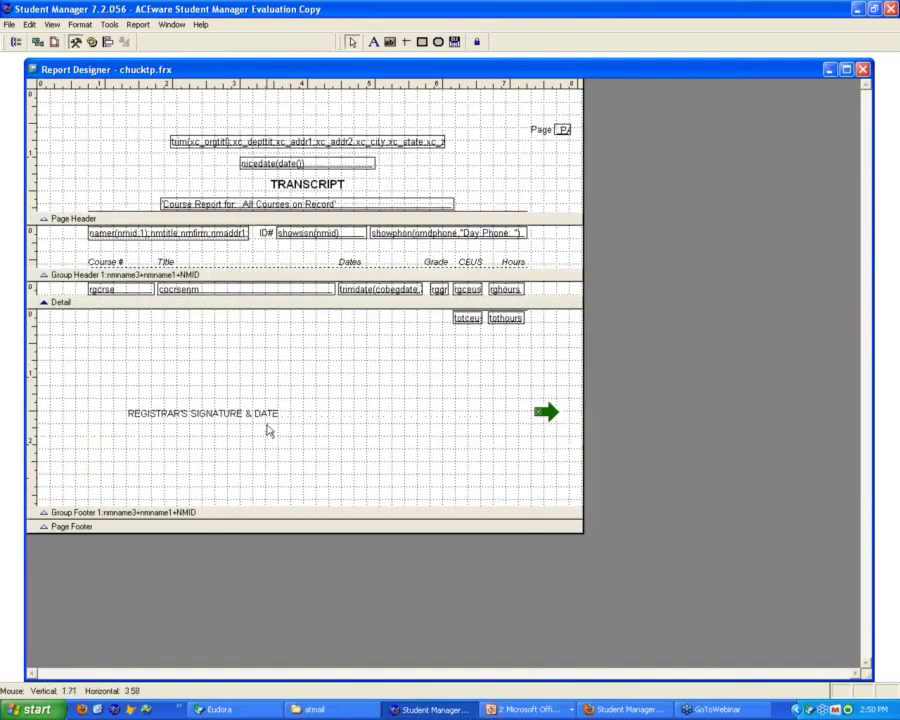
{"action": "mouse_move", "coordinate": [232, 420]}
{"action": "left_mouse_down"}
{"action": "mouse_move", "coordinate": [272, 443]}
{"action": "mouse_move", "coordinate": [324, 495]}
{"action": "left_mouse_up"}
Add a text label in the group footer listing "Credit Card Processing IN ACEware?" and "Management in the Millenium ?" with blank lines between
{"action": "left_click", "coordinate": [373, 42]}
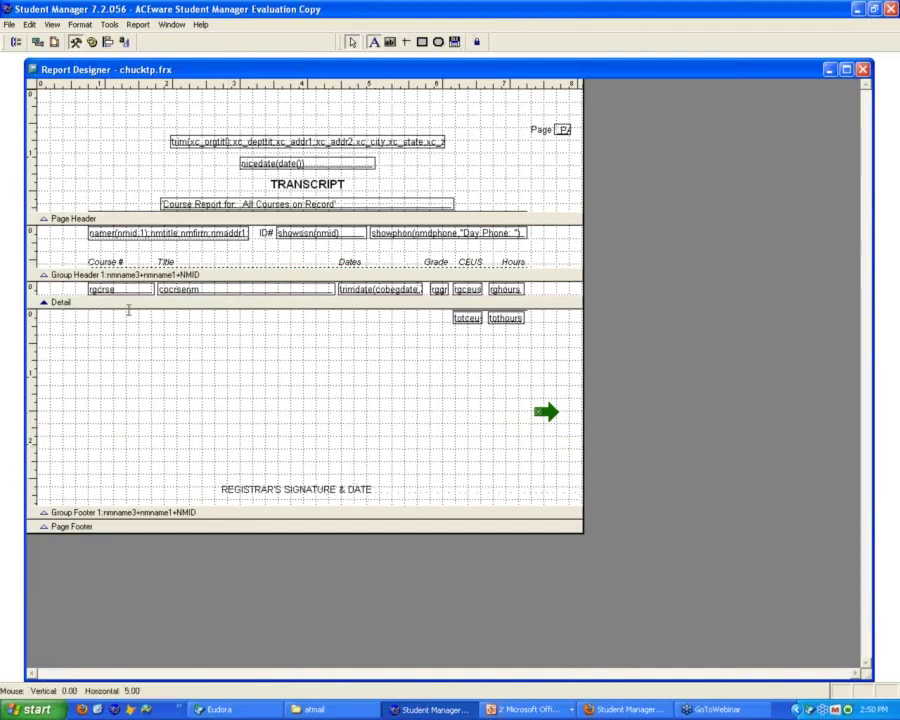
{"action": "left_click", "coordinate": [53, 340]}
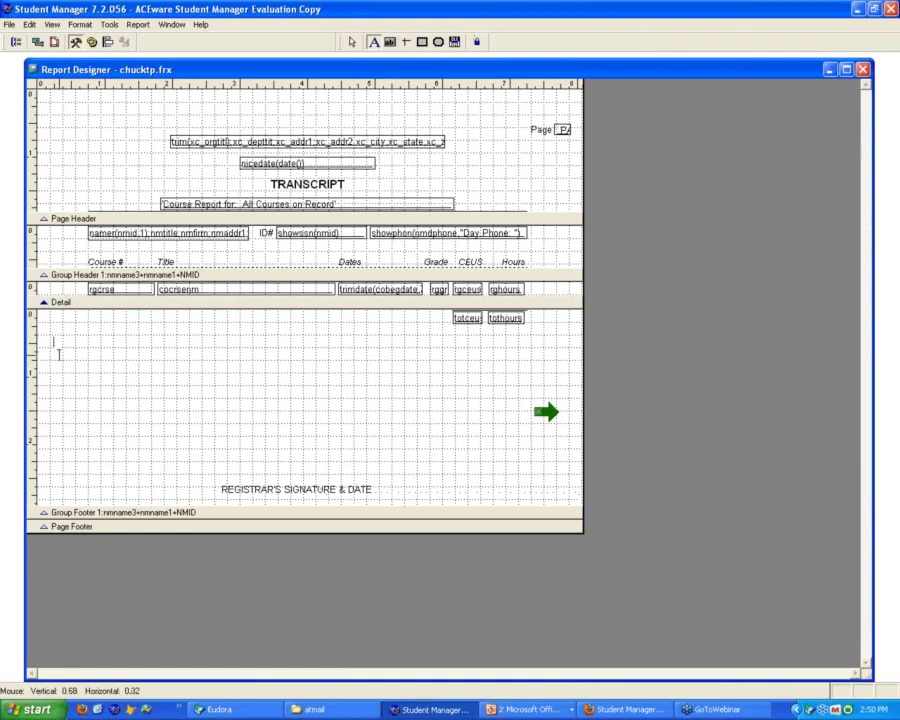
{"action": "type", "text": "Credit Card Proc"}
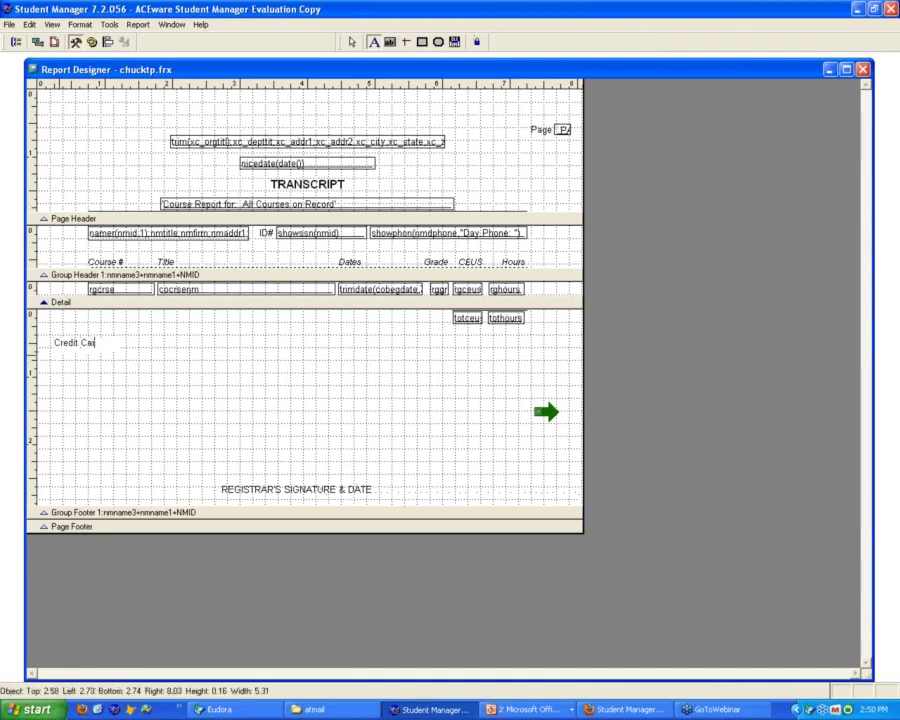
{"action": "type", "text": "sing"}
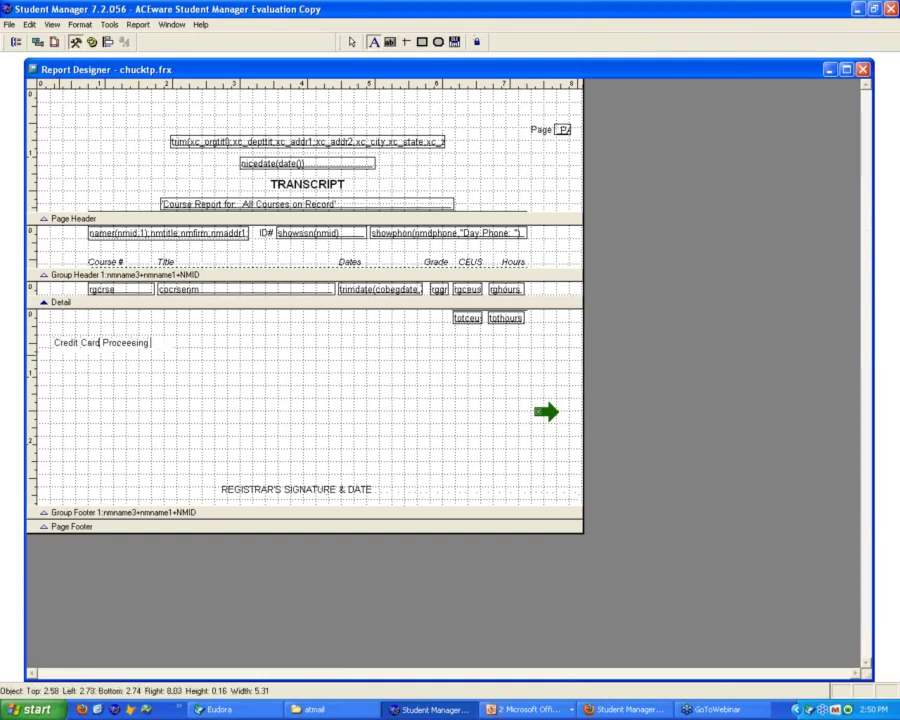
{"action": "type", "text": " IN ACEware"}
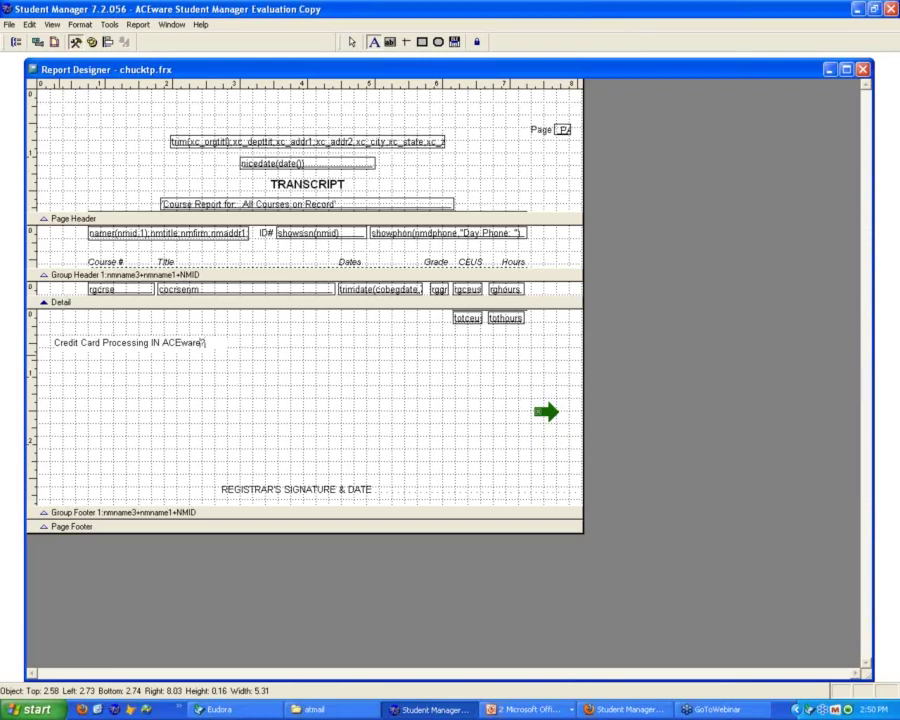
{"action": "type", "text": "?"}
{"action": "key", "text": "Return"}
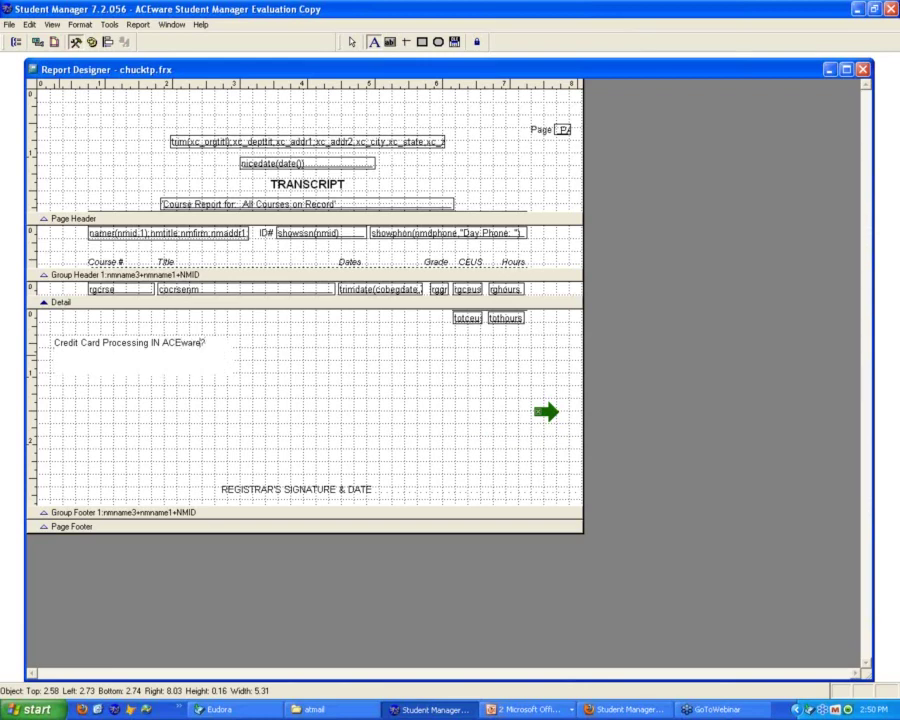
{"action": "type", "text": "Management"}
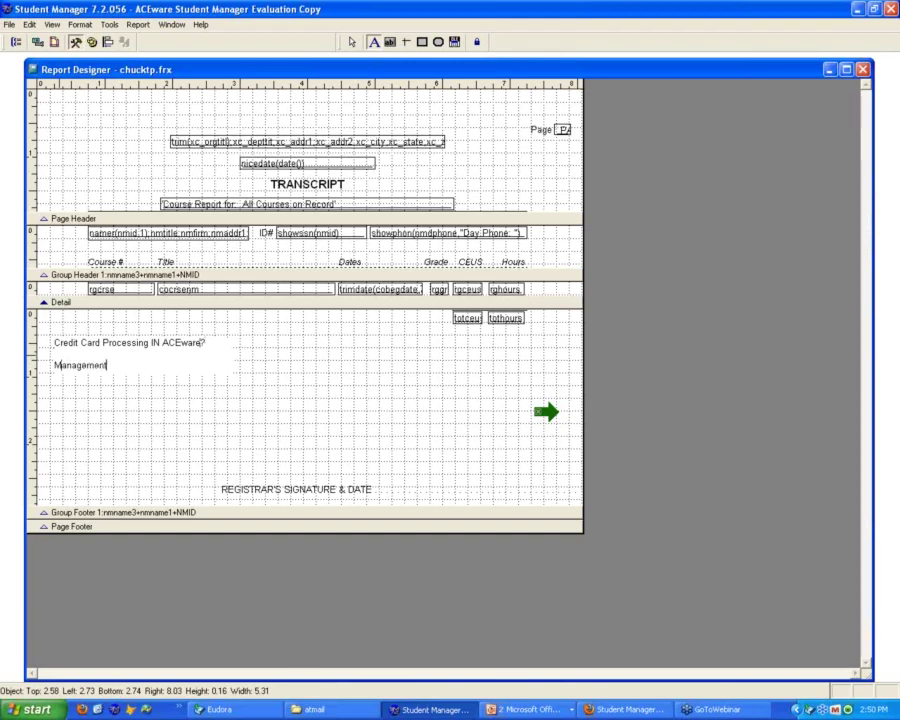
{"action": "type", "text": " in the Mill"}
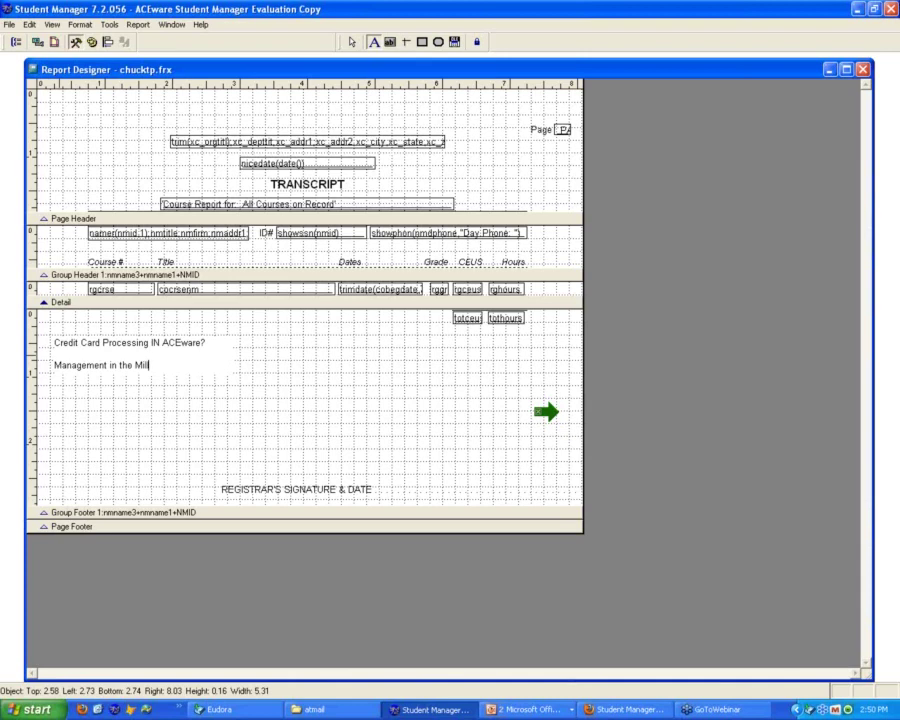
{"action": "type", "text": "enium ?"}
{"action": "key", "text": "Return"}
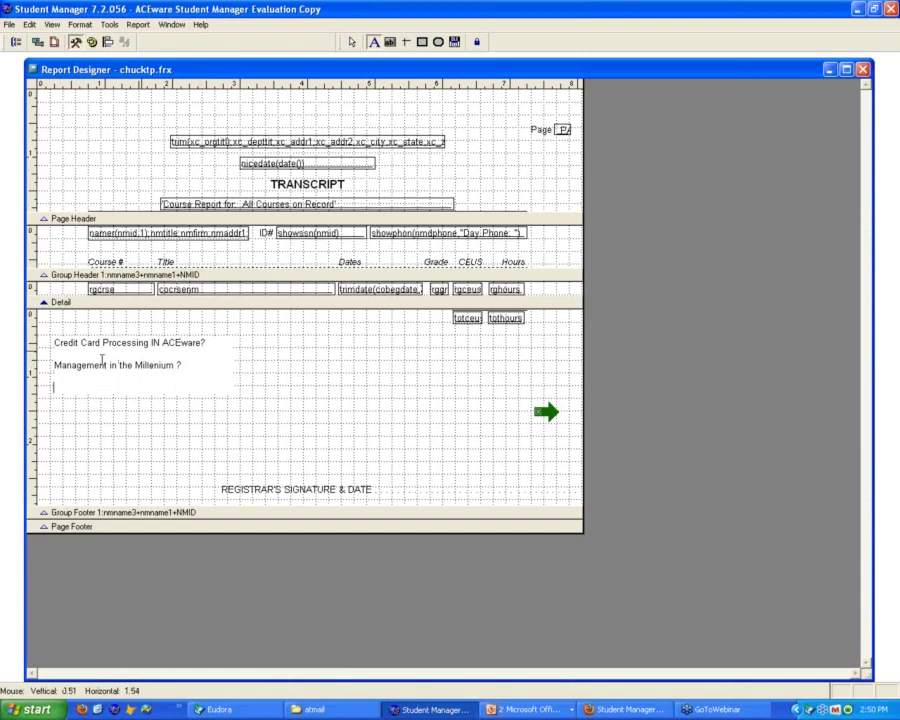
Insert the heading "Require/Core" above the two course lines in the label
{"action": "left_click", "coordinate": [57, 341]}
{"action": "type", "text": "Require"}
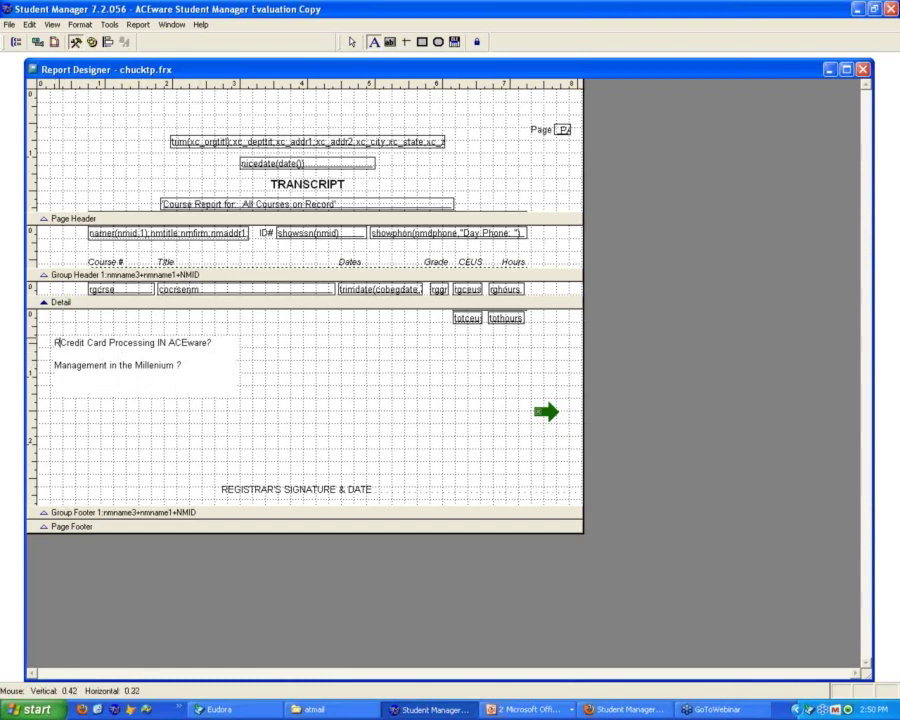
{"action": "type", "text": "/Core"}
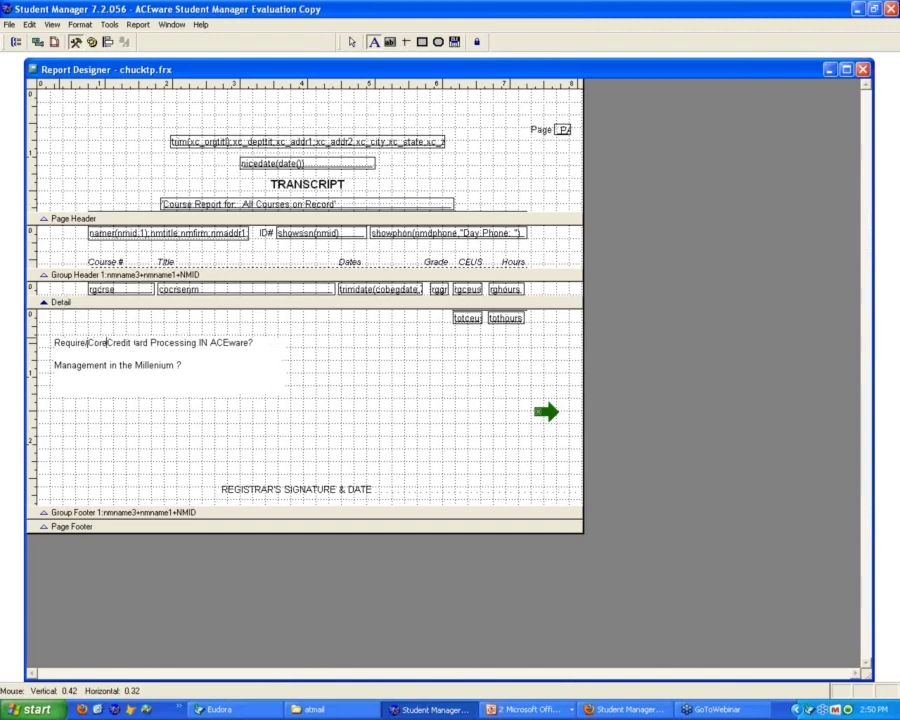
{"action": "key", "text": "Return"}
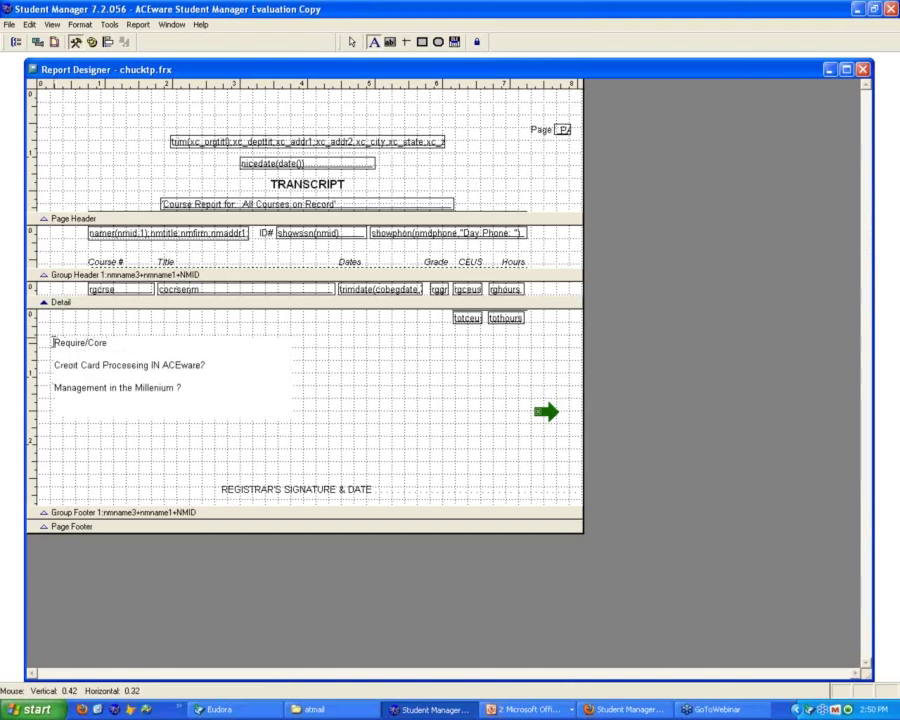
Add the heading "Elective" at the end of the label, followed by an indented line "Mastering Student Manager?"
{"action": "left_click", "coordinate": [195, 389]}
{"action": "key", "text": "Return"}
{"action": "type", "text": "Elective"}
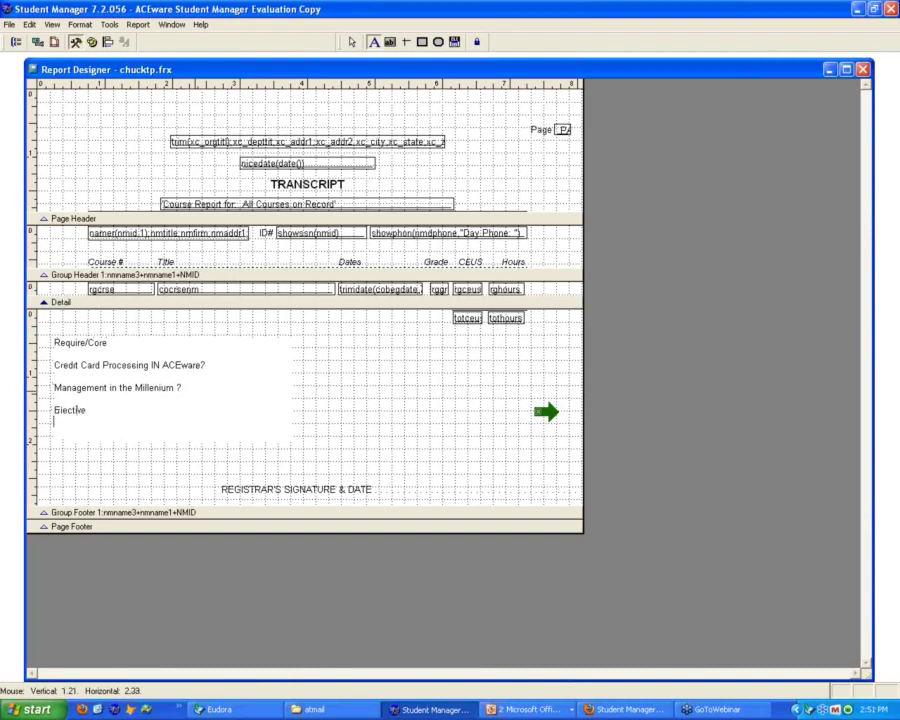
{"action": "key", "text": "Return"}
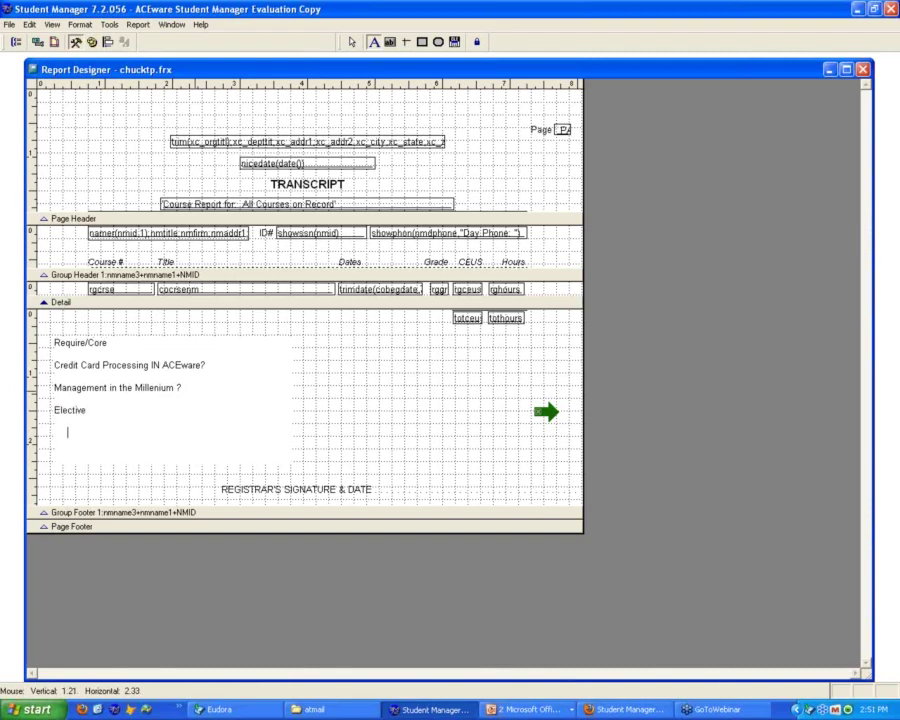
{"action": "type", "text": "Mastering Student Manager?"}
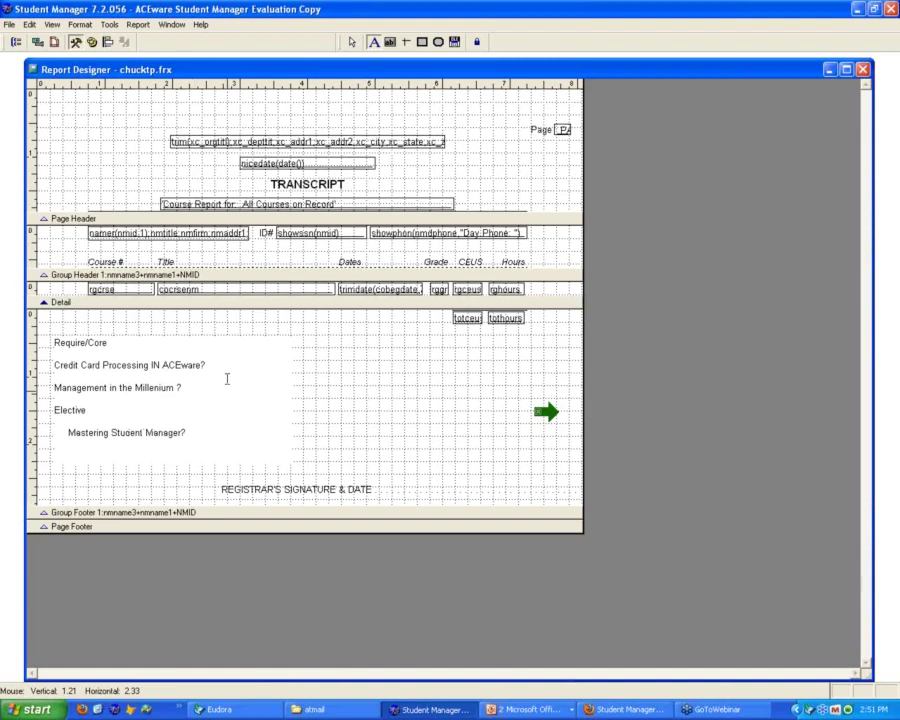
Add a report field beside the Credit Card Processing line with the expression hasclass([ 'ACE201'$rgcrse])
{"action": "left_click", "coordinate": [390, 41]}
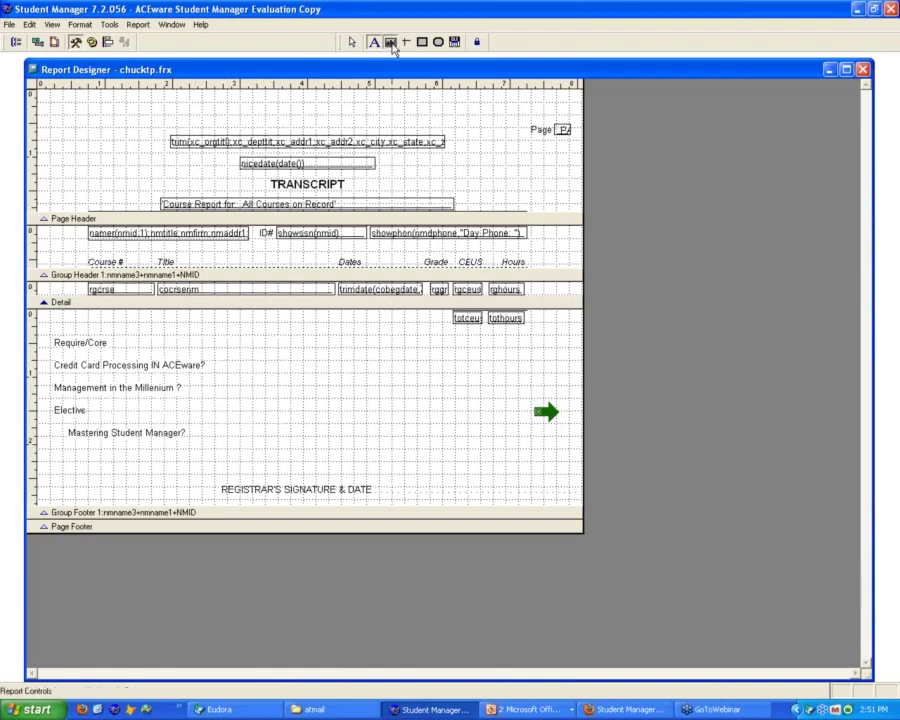
{"action": "left_click_drag", "start_coordinate": [217, 360], "coordinate": [288, 368]}
{"action": "type", "text": "nasclass(\""}
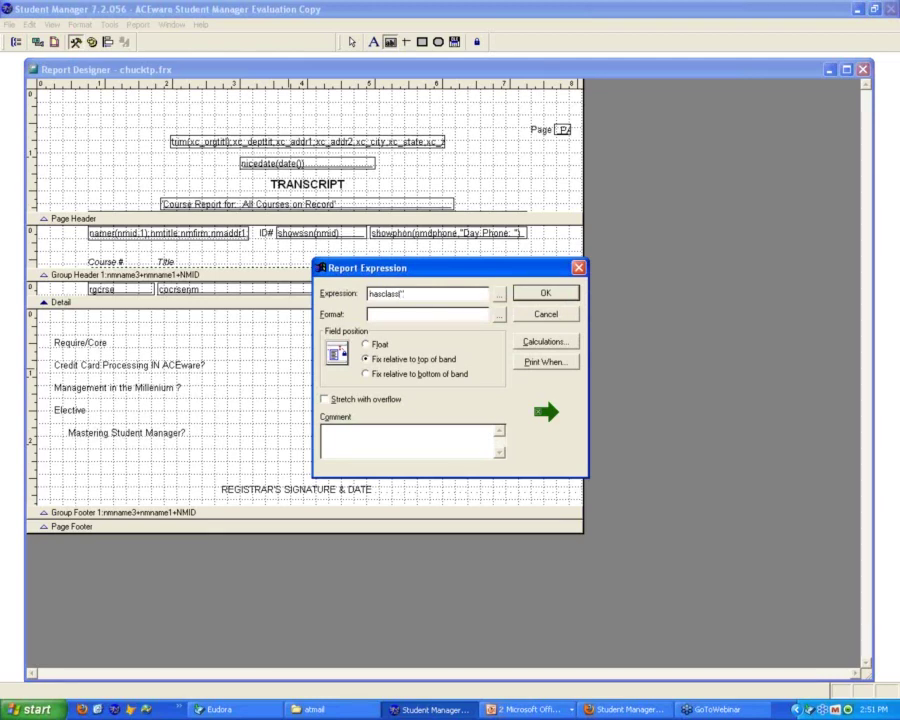
{"action": "type", "text": "ACE"}
{"action": "type", "text": "201"}
{"action": "type", "text": "\""}
{"action": "type", "text": "$rgcrs"}
{"action": "type", "text": "e"}
{"action": "type", "text": ")"}
{"action": "type", "text": "'"}
{"action": "key", "text": "BackSpace"}
{"action": "type", "text": "'["}
{"action": "key", "text": "BackSpace"}
{"action": "left_click", "coordinate": [405, 294]}
{"action": "key", "text": "BackSpace"}
{"action": "left_click", "coordinate": [555, 298]}
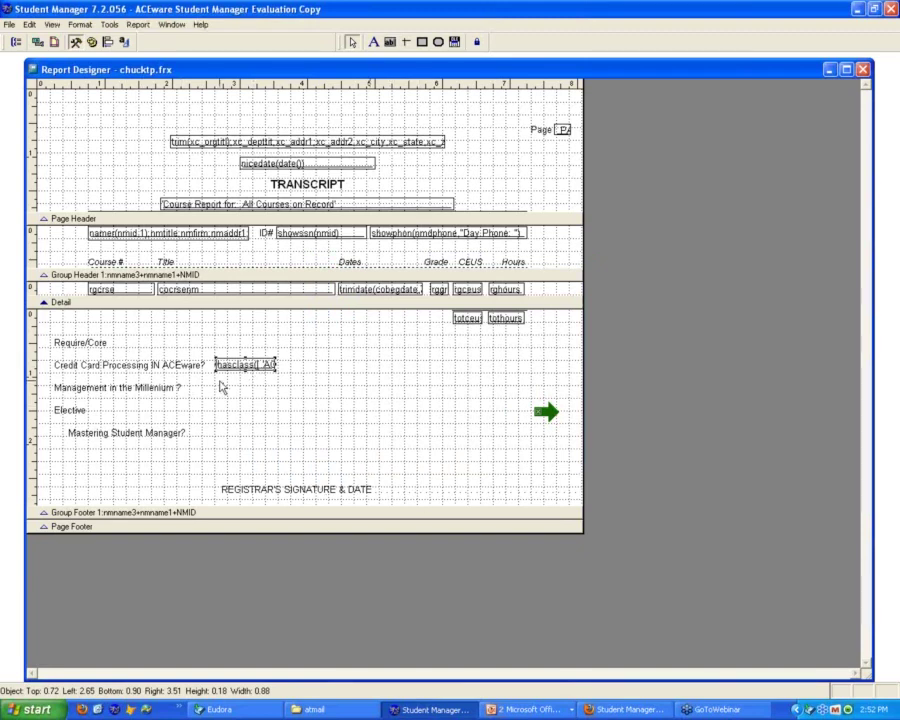
Check the HASCLASS parameters in the Firefox reference guide, and insert rgid as the first parameter of the credit card field's expression
{"action": "left_click", "coordinate": [616, 713]}
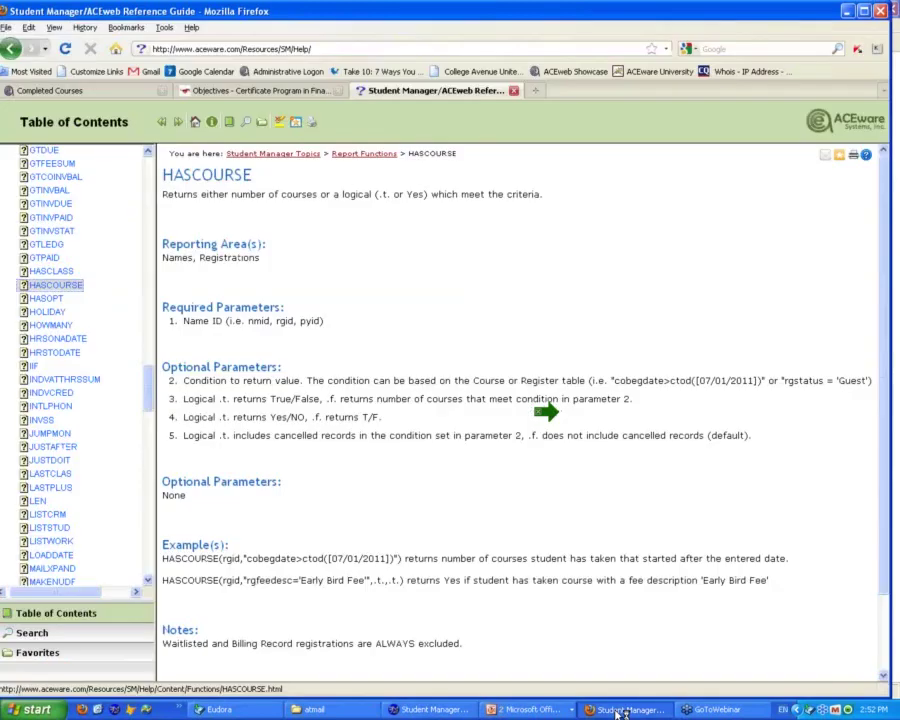
{"action": "left_click", "coordinate": [52, 272]}
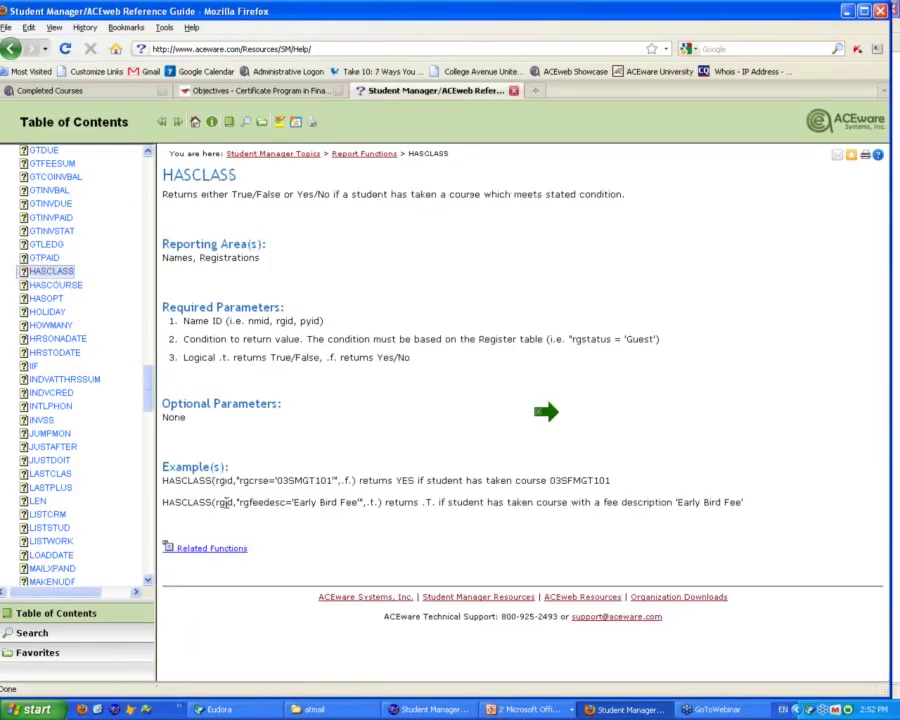
{"action": "left_click", "coordinate": [851, 13]}
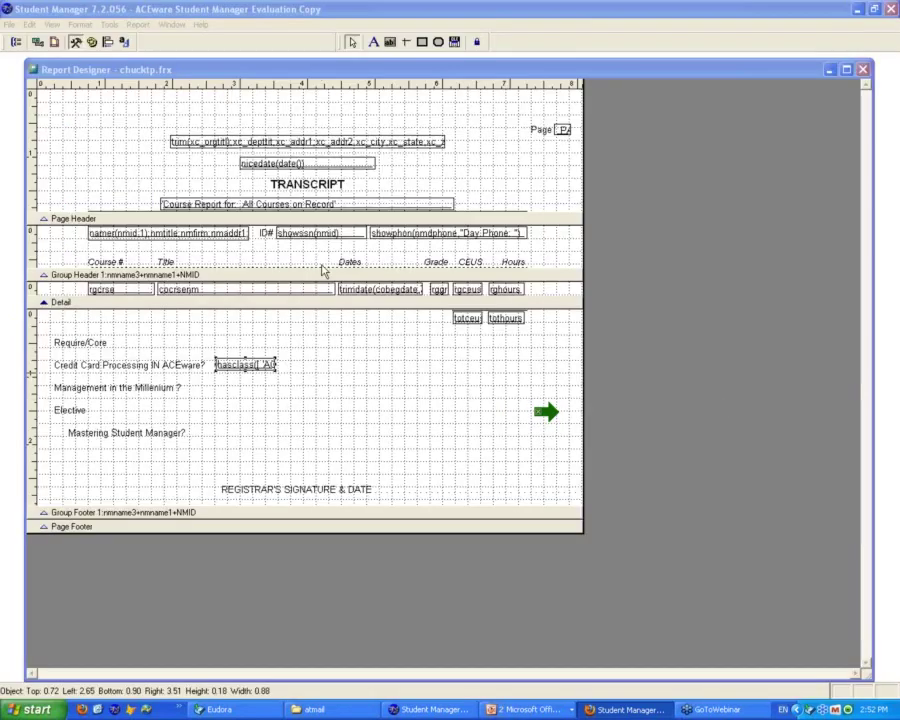
{"action": "double_click", "coordinate": [246, 370]}
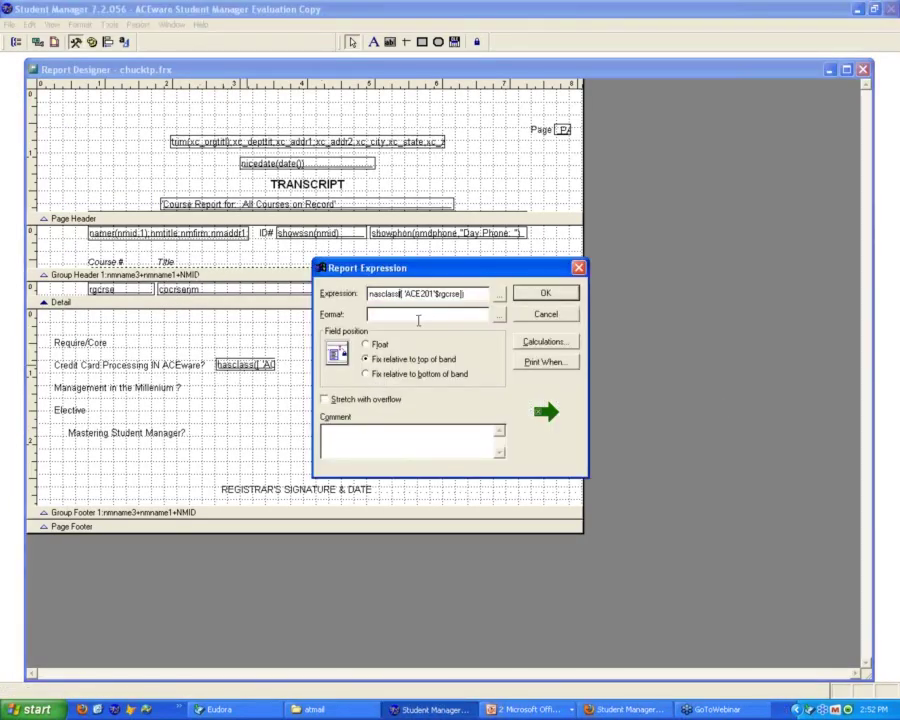
{"action": "left_click", "coordinate": [400, 293]}
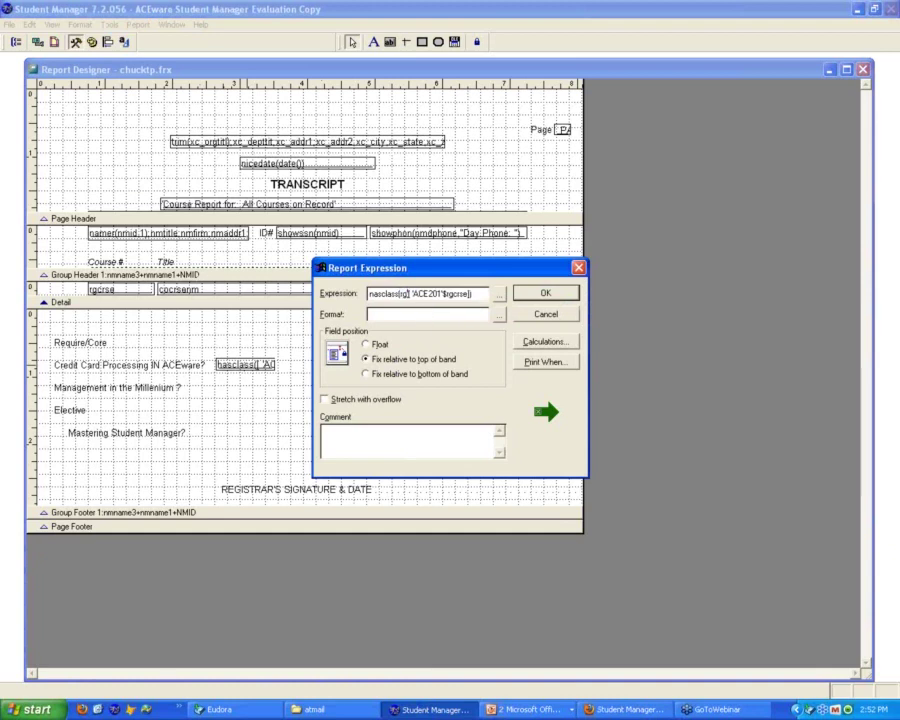
{"action": "type", "text": "rgid,"}
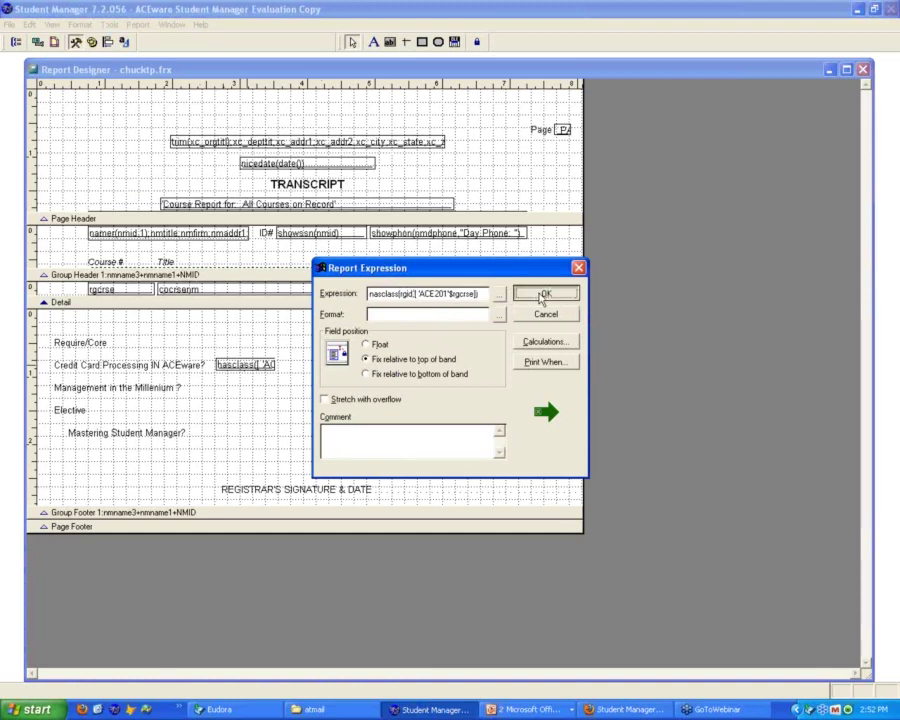
{"action": "left_click", "coordinate": [546, 293]}
Duplicate the hasclass field beside the Management in the Millenium line and set its course code to MGT500
{"action": "mouse_move", "coordinate": [240, 368]}
{"action": "left_mouse_down"}
{"action": "mouse_move", "coordinate": [255, 396]}
{"action": "mouse_move", "coordinate": [251, 381]}
{"action": "mouse_move", "coordinate": [245, 388]}
{"action": "left_mouse_up"}
{"action": "double_click", "coordinate": [245, 386]}
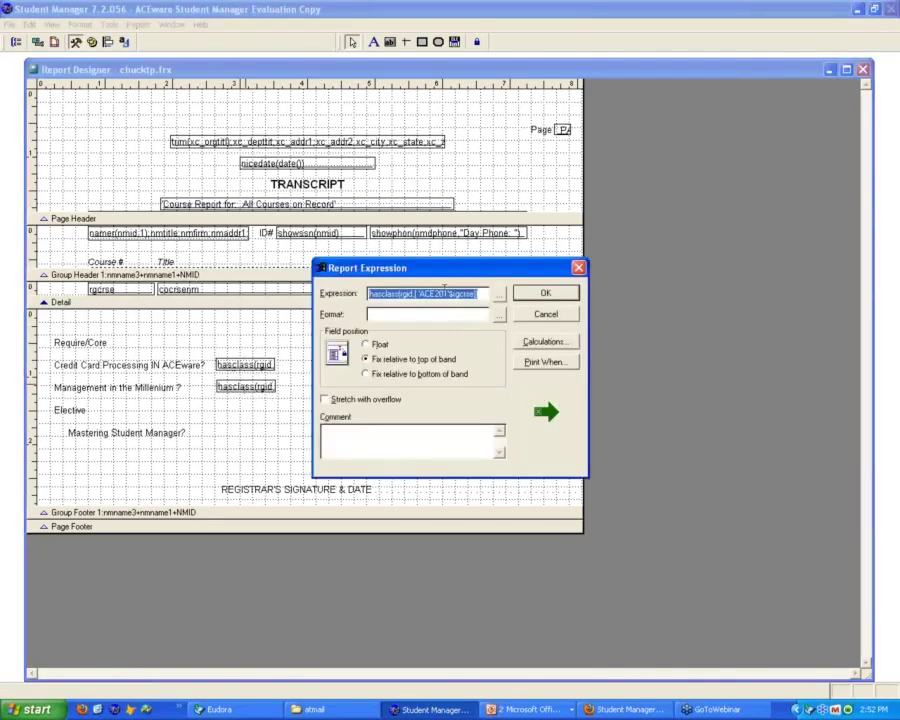
{"action": "left_click", "coordinate": [446, 293]}
{"action": "key", "text": "BackSpace"}
{"action": "key", "text": "BackSpace"}
{"action": "key", "text": "BackSpace"}
{"action": "key", "text": "BackSpace"}
{"action": "key", "text": "BackSpace"}
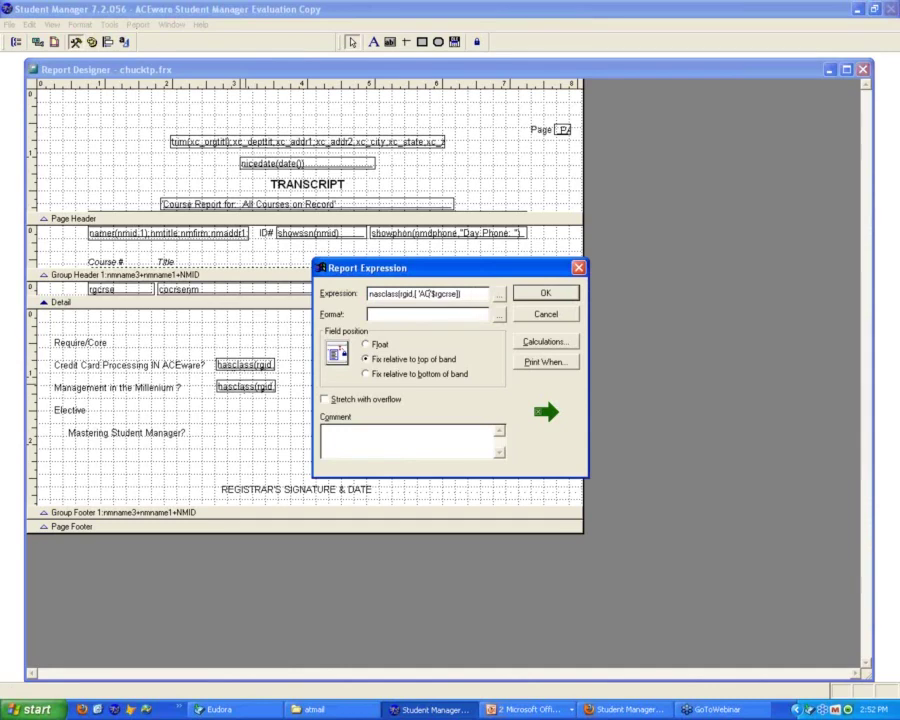
{"action": "key", "text": "BackSpace"}
{"action": "type", "text": "MGT500"}
{"action": "left_click", "coordinate": [545, 293]}
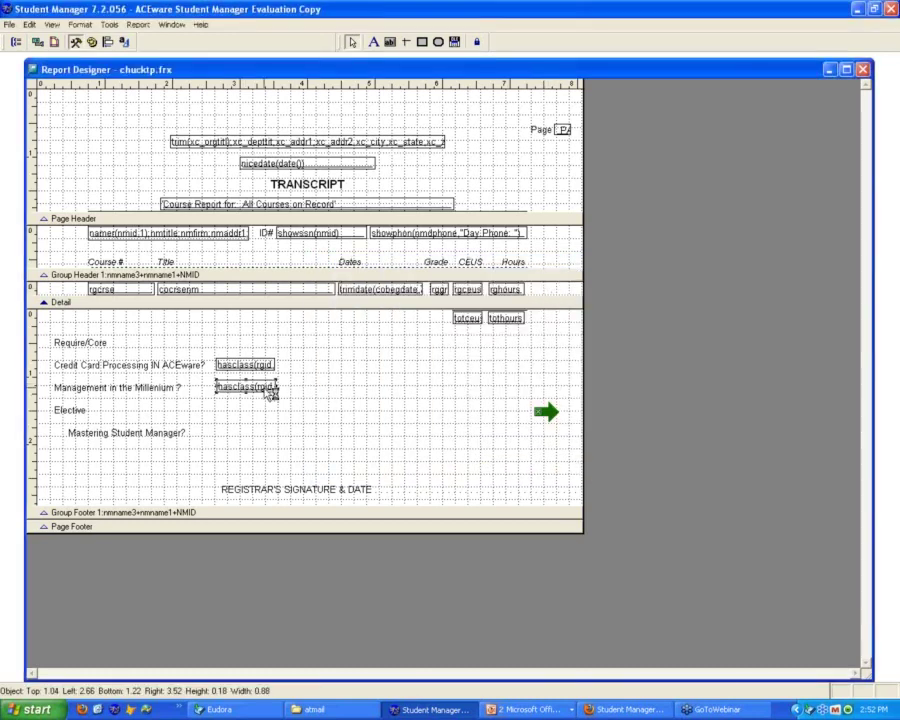
Duplicate the hasclass field beside the Mastering Student Manager line and set its course code to ACE01
{"action": "left_click_drag", "start_coordinate": [273, 392], "coordinate": [258, 434]}
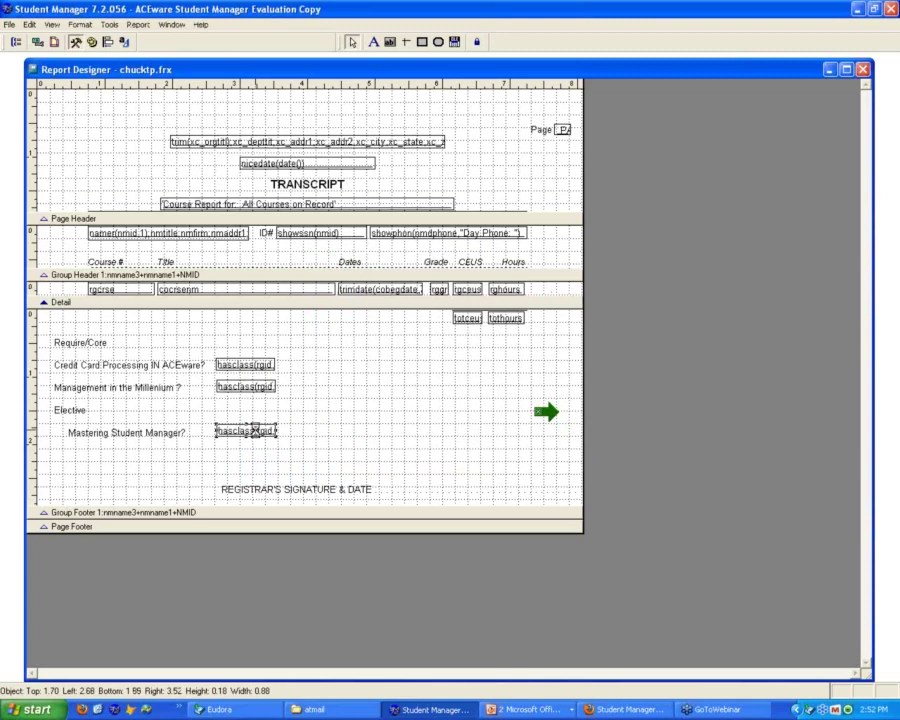
{"action": "double_click", "coordinate": [255, 432]}
{"action": "left_click", "coordinate": [452, 292]}
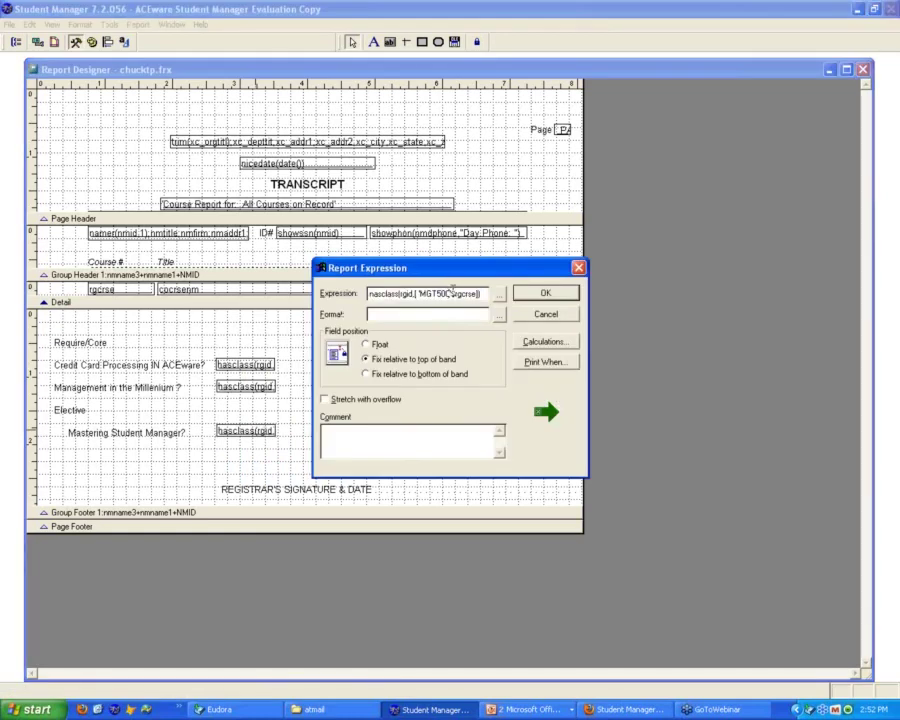
{"action": "key", "text": "BackSpace"}
{"action": "key", "text": "BackSpace"}
{"action": "key", "text": "BackSpace"}
{"action": "key", "text": "BackSpace"}
{"action": "key", "text": "BackSpace"}
{"action": "key", "text": "BackSpace"}
{"action": "type", "text": "ACE01"}
{"action": "left_click", "coordinate": [545, 293]}
Try to preview the report, and replace rgid with nmid in the ACE201 field's expression
{"action": "key", "text": "ctrl+e"}
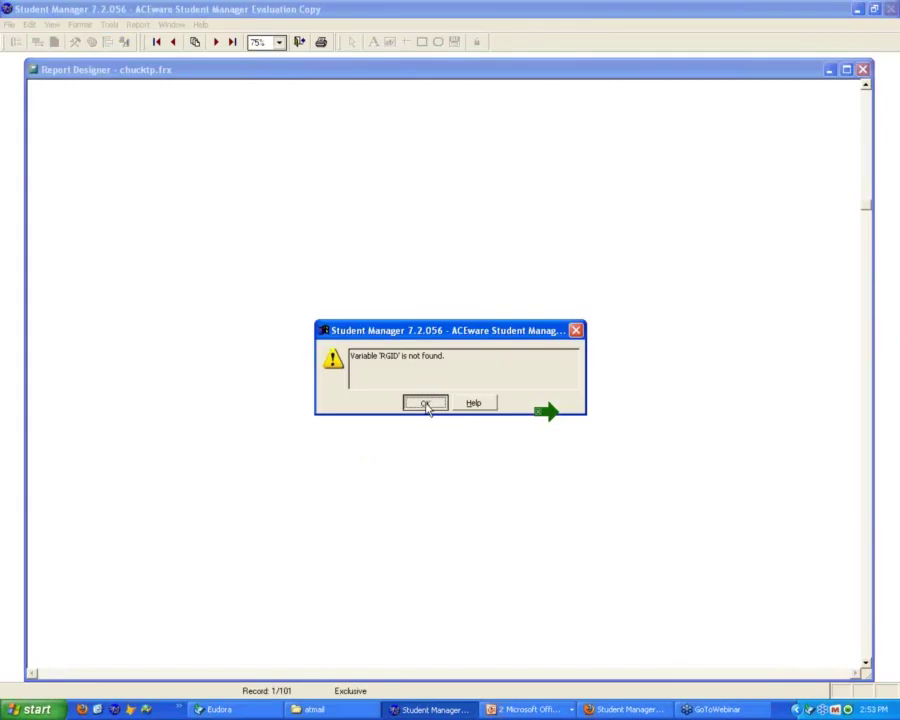
{"action": "left_click", "coordinate": [426, 403]}
{"action": "double_click", "coordinate": [405, 294]}
{"action": "type", "text": "nmid"}
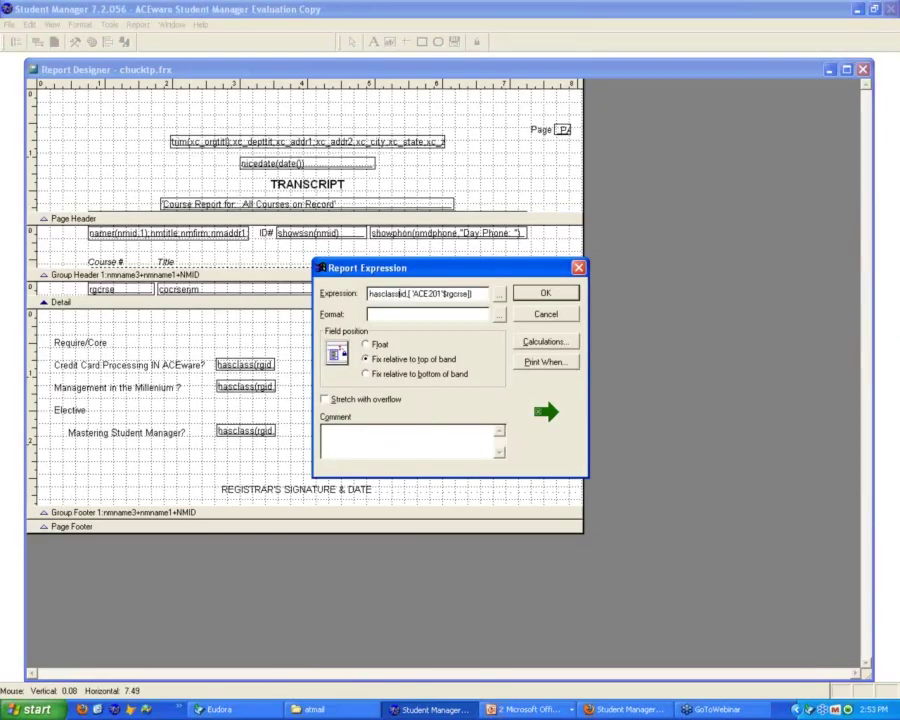
{"action": "left_click", "coordinate": [548, 293]}
Replace rgid with nmid in the expression of the hasclass field beside the Management in the Millenium line
{"action": "double_click", "coordinate": [255, 390]}
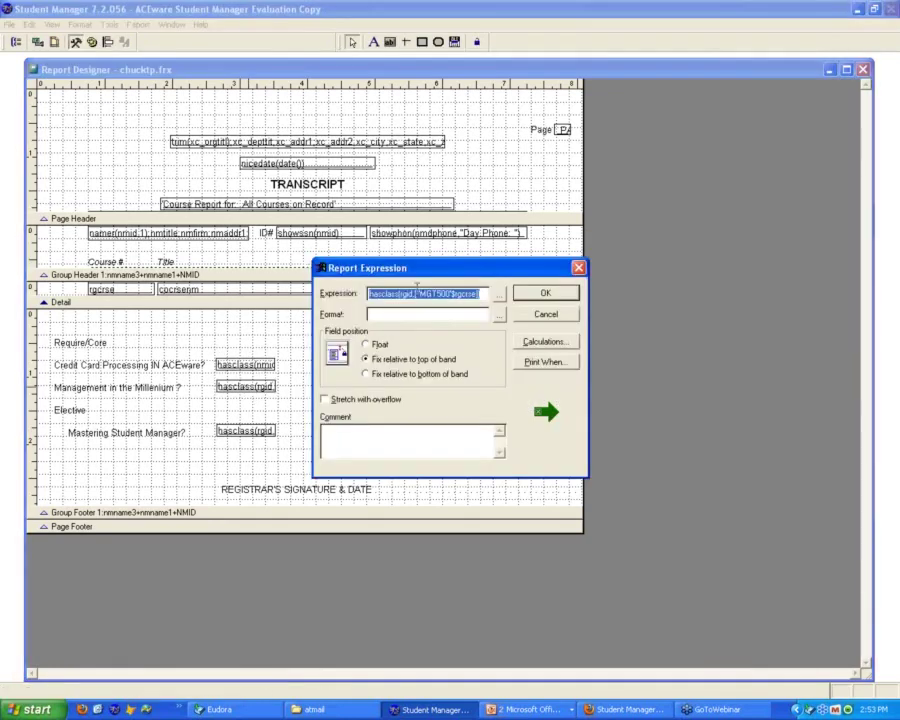
{"action": "double_click", "coordinate": [405, 294]}
{"action": "type", "text": "nmid"}
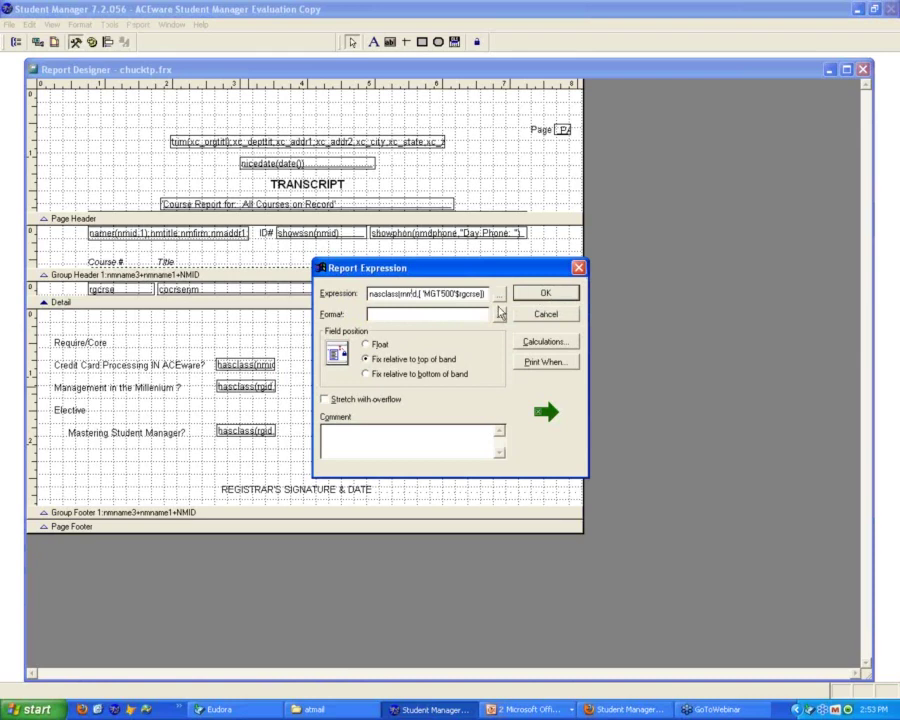
{"action": "key", "text": "BackSpace"}
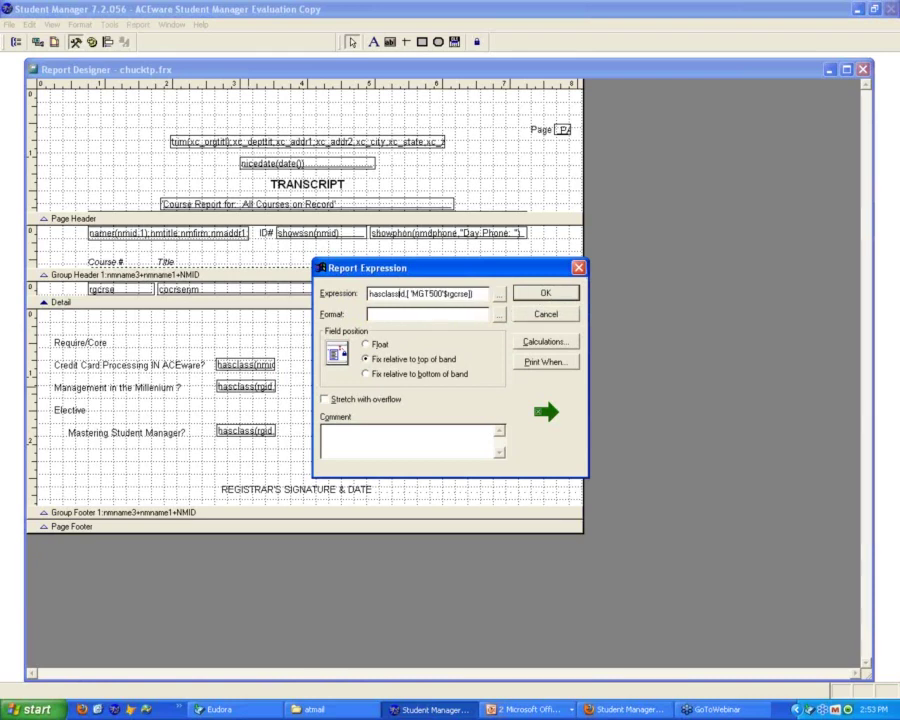
{"action": "type", "text": "nmi"}
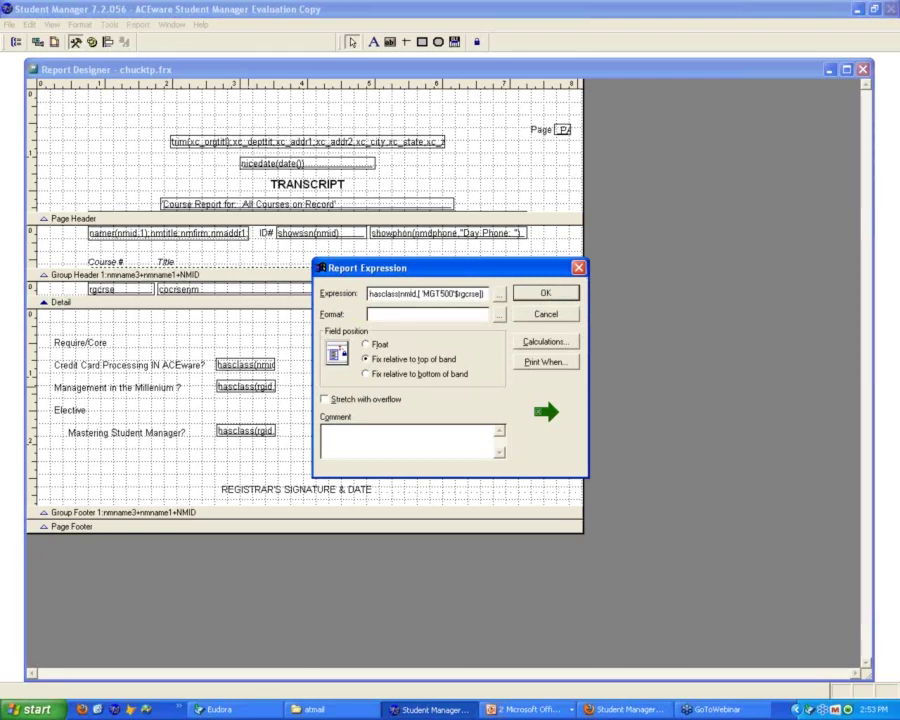
{"action": "left_click", "coordinate": [545, 293]}
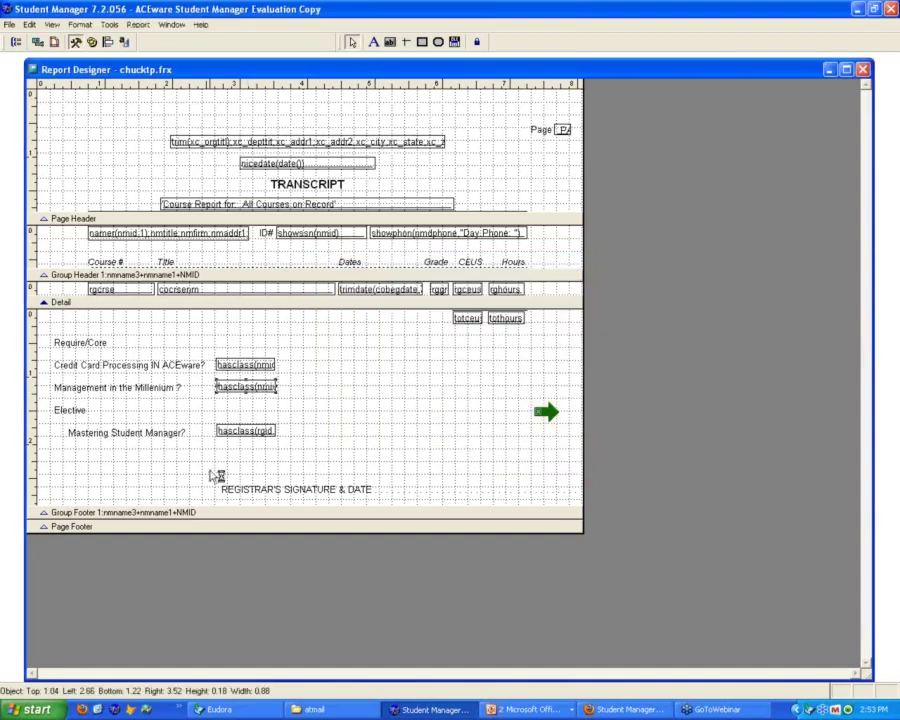
Replace rgid with nmid in the Mastering Student Manager field's hasclass expression, and check the result in the report preview
{"action": "double_click", "coordinate": [262, 432]}
{"action": "left_click", "coordinate": [405, 291]}
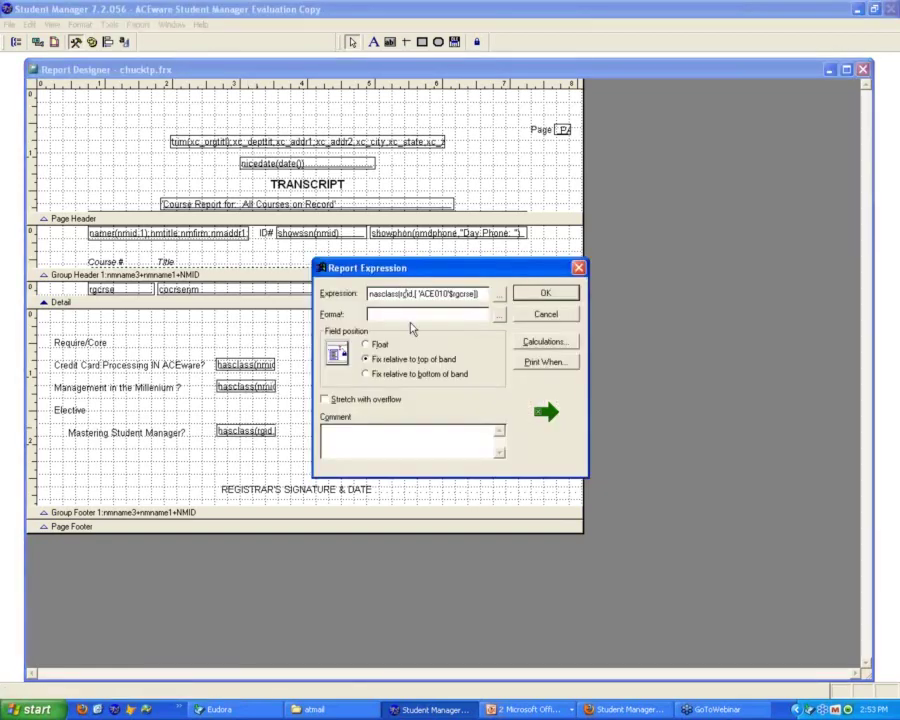
{"action": "type", "text": "nm"}
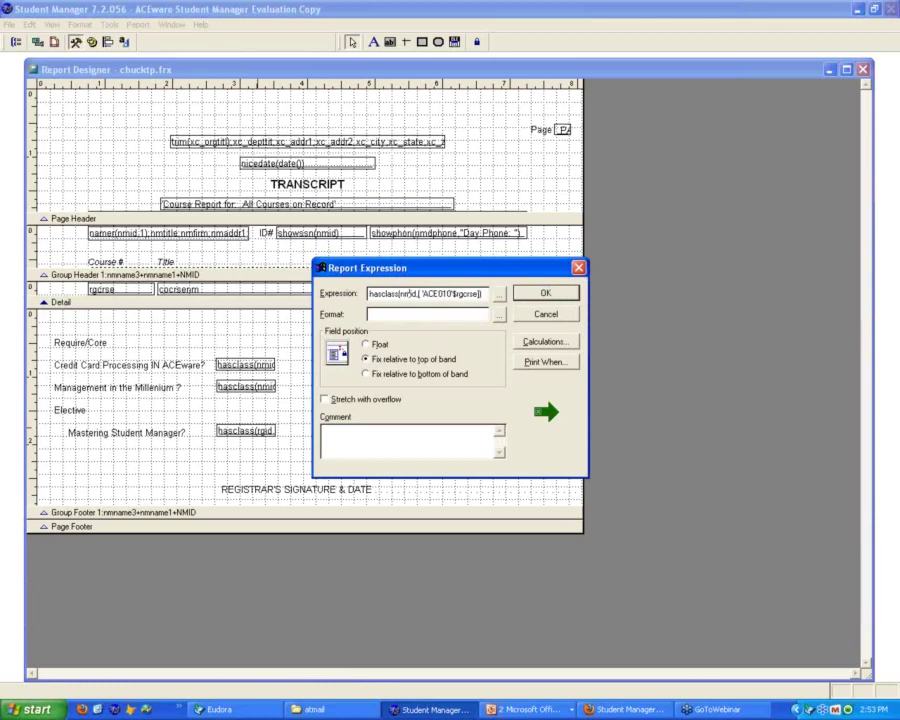
{"action": "left_click", "coordinate": [545, 293]}
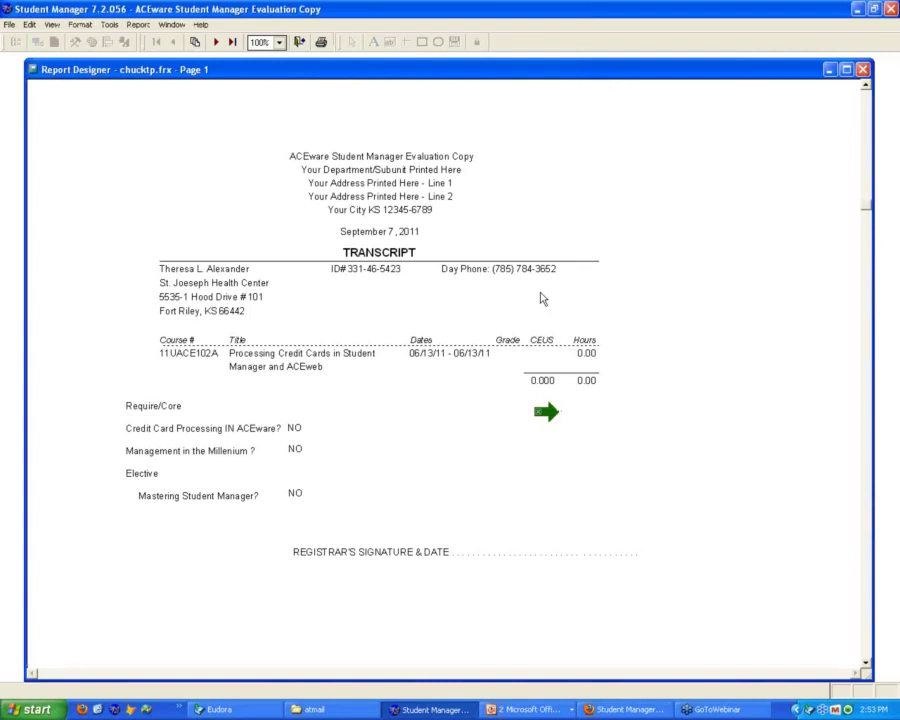
{"action": "left_click", "coordinate": [268, 429]}
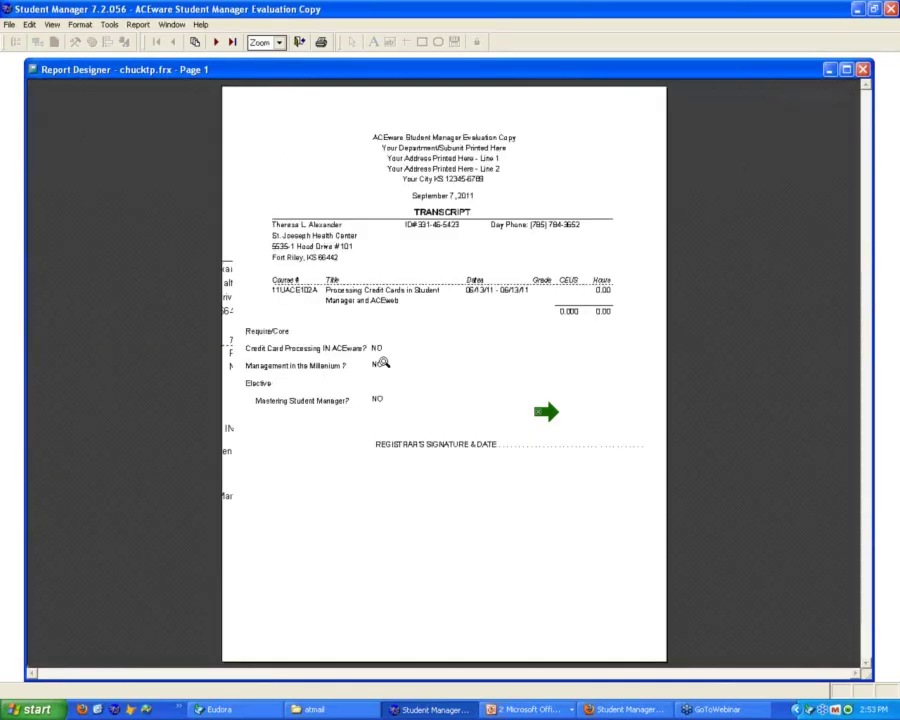
{"action": "key", "text": "Escape"}
Set the course code to ACE102 in the hasclass expression beside the Credit Card Processing line
{"action": "double_click", "coordinate": [262, 365]}
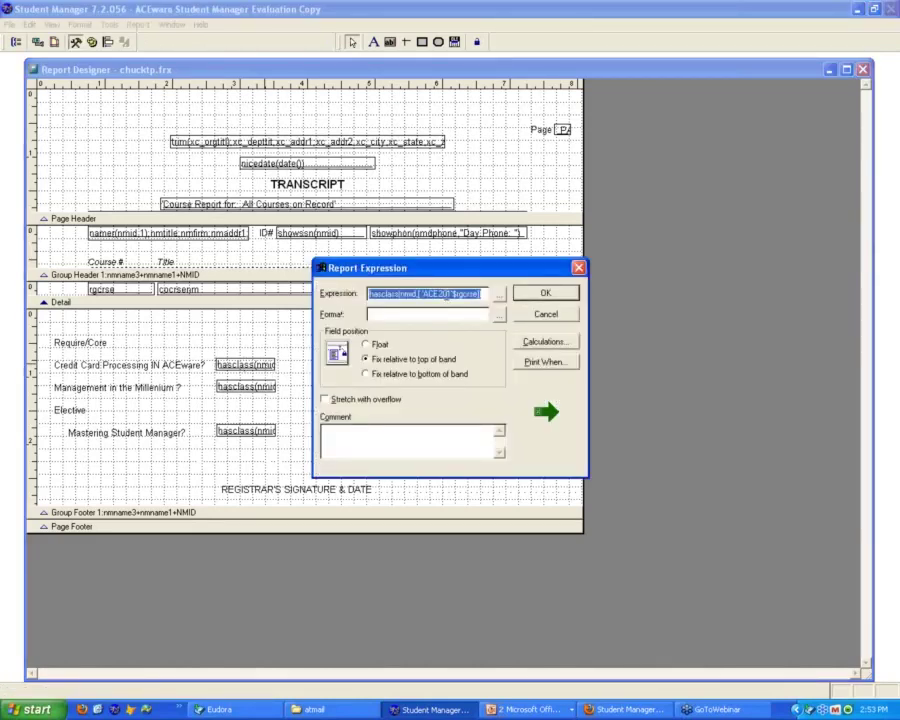
{"action": "left_click", "coordinate": [447, 293]}
{"action": "key", "text": "BackSpace"}
{"action": "type", "text": "1"}
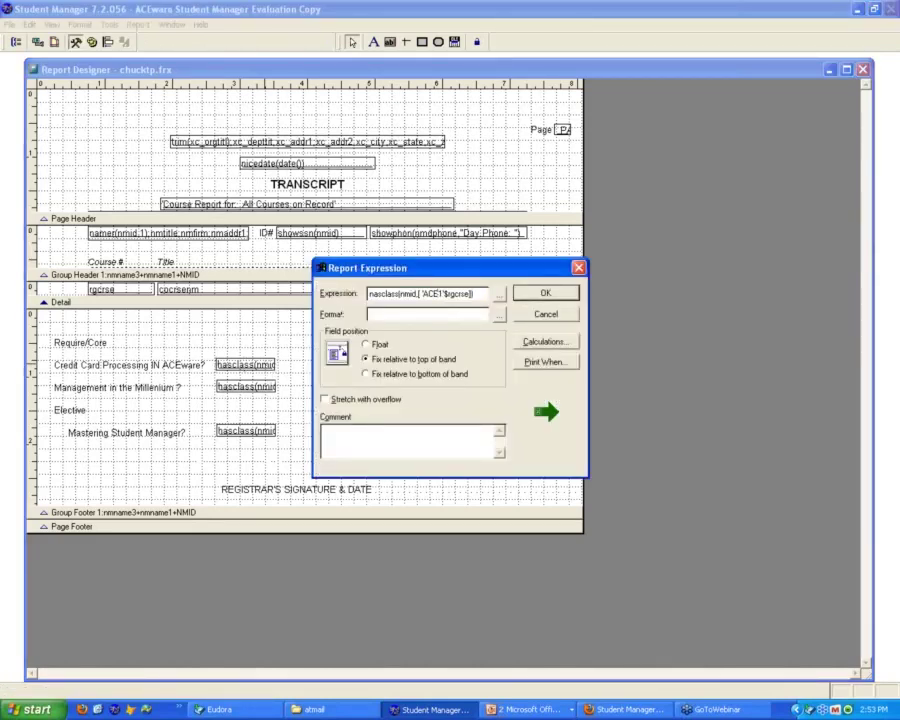
{"action": "type", "text": "C1"}
{"action": "key", "text": "BackSpace"}
{"action": "type", "text": "2"}
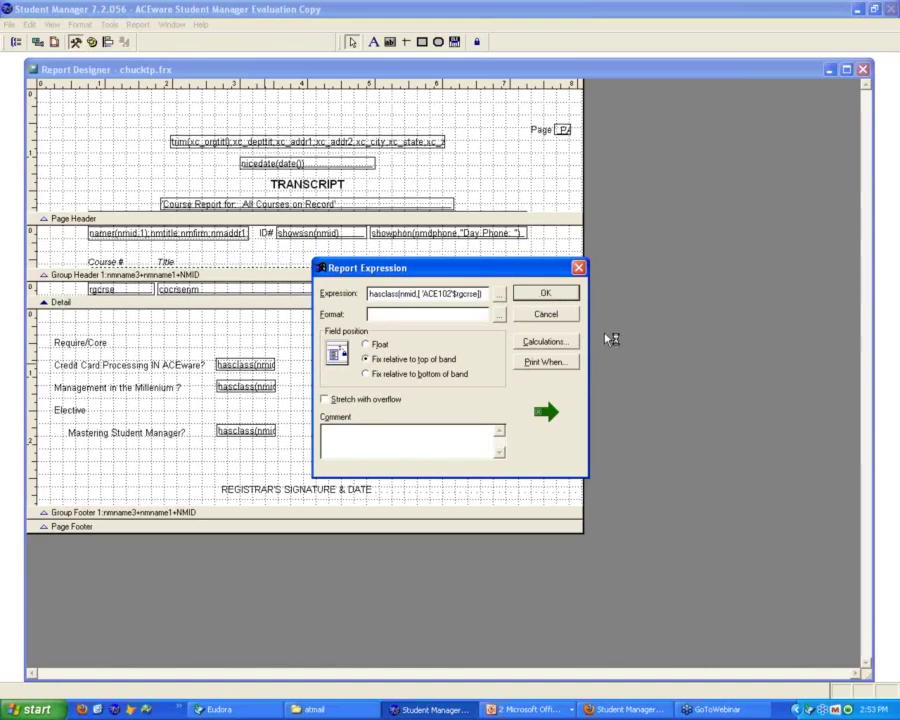
{"action": "left_click", "coordinate": [551, 294]}
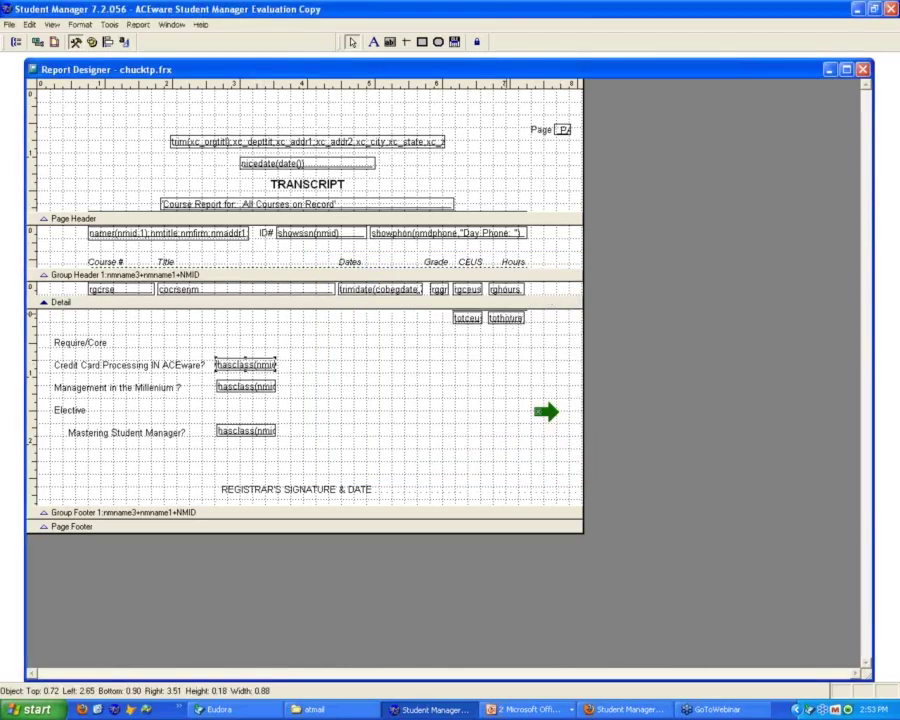
Preview the report at 100% and check the required and elective course answers on the first three transcripts
{"action": "key", "text": "ctrl+e"}
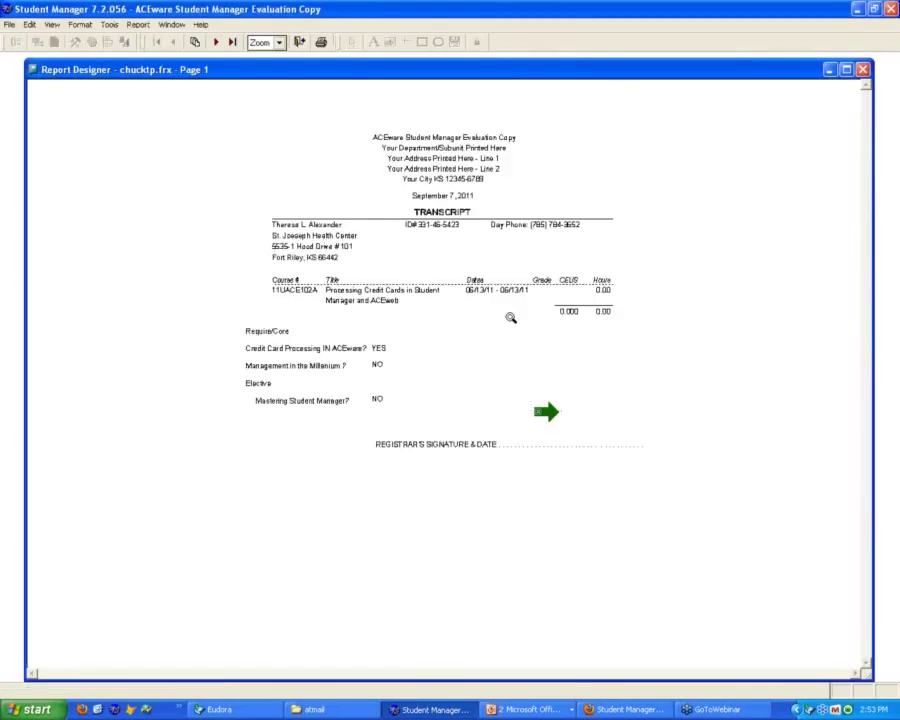
{"action": "left_click", "coordinate": [440, 357]}
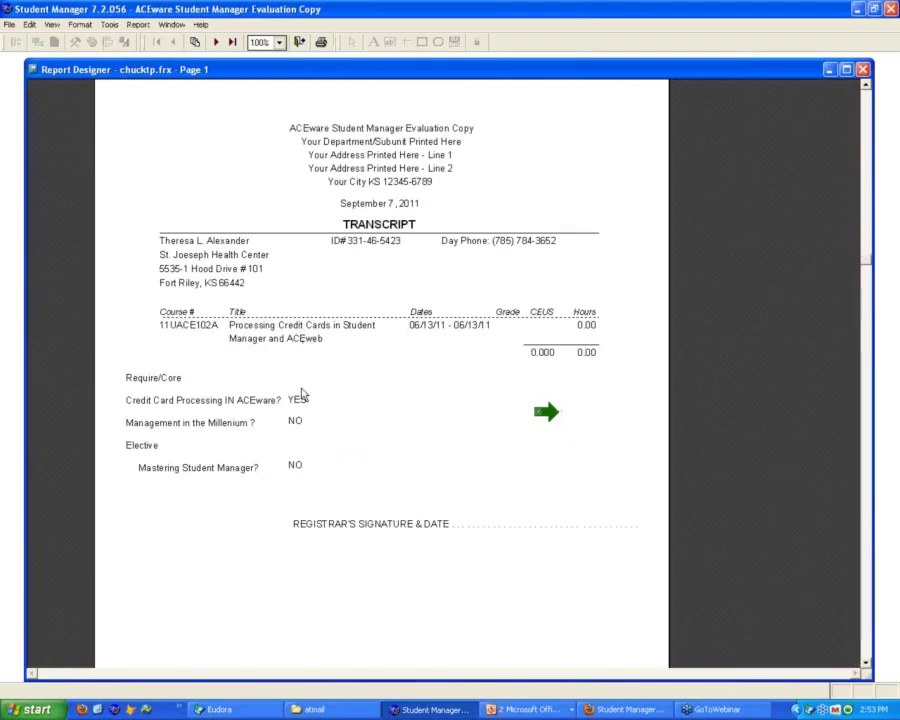
{"action": "left_click", "coordinate": [215, 41]}
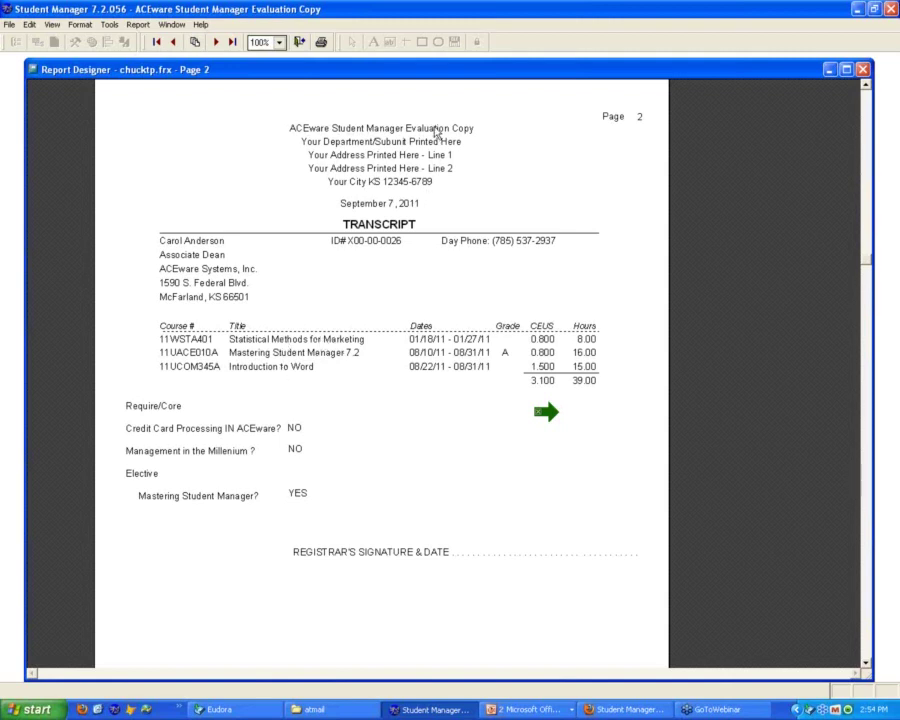
{"action": "left_click", "coordinate": [217, 42]}
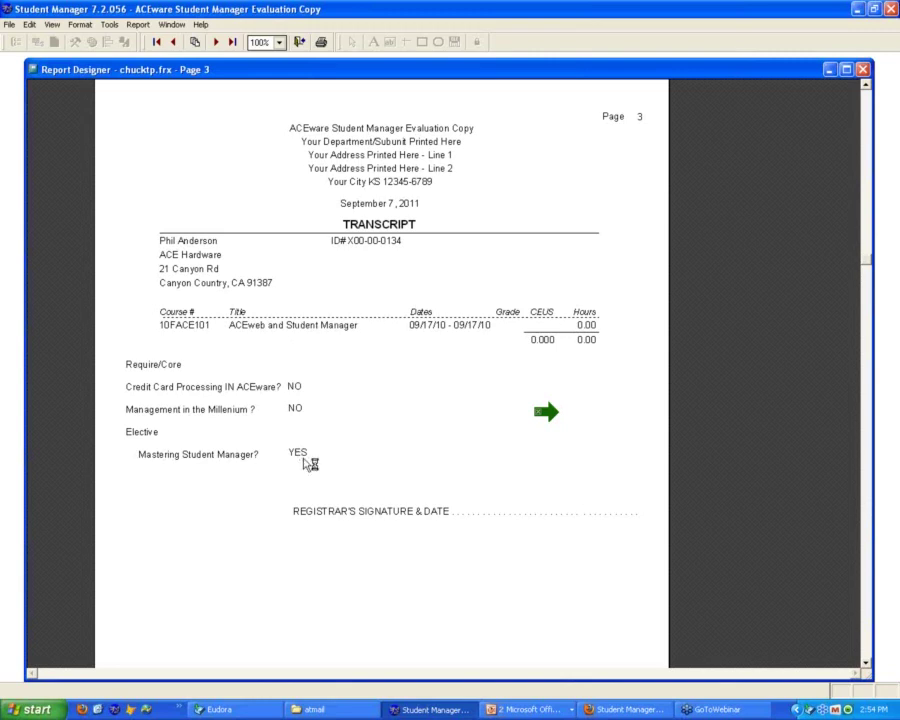
Consult the HASCLASS parameters and examples in the Firefox reference guide, and return to the report preview in Student Manager
{"action": "left_click", "coordinate": [535, 709]}
{"action": "left_click", "coordinate": [613, 711]}
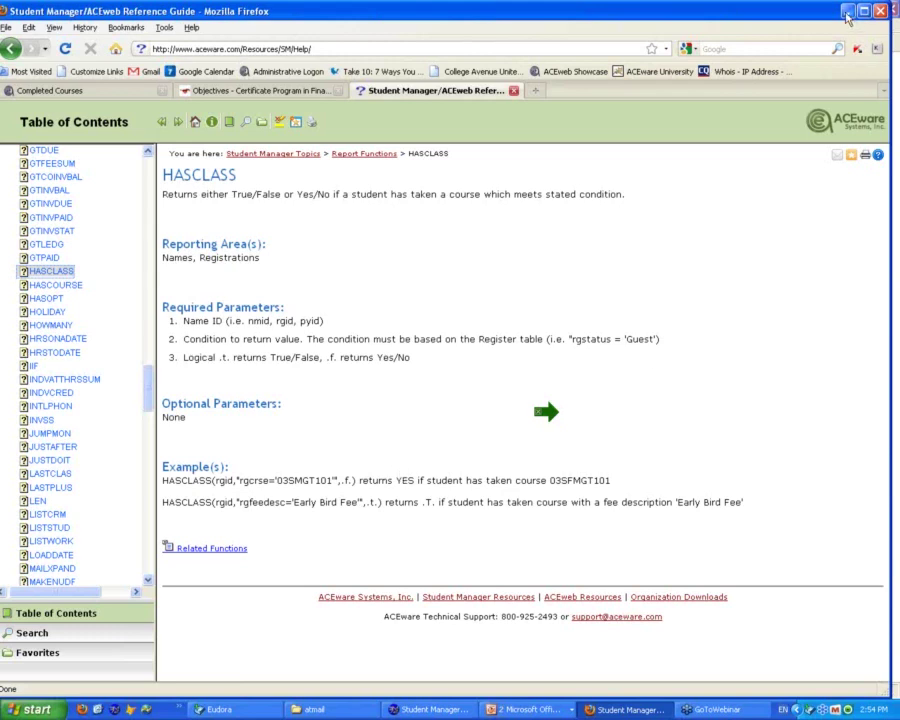
{"action": "key", "text": "alt+Tab"}
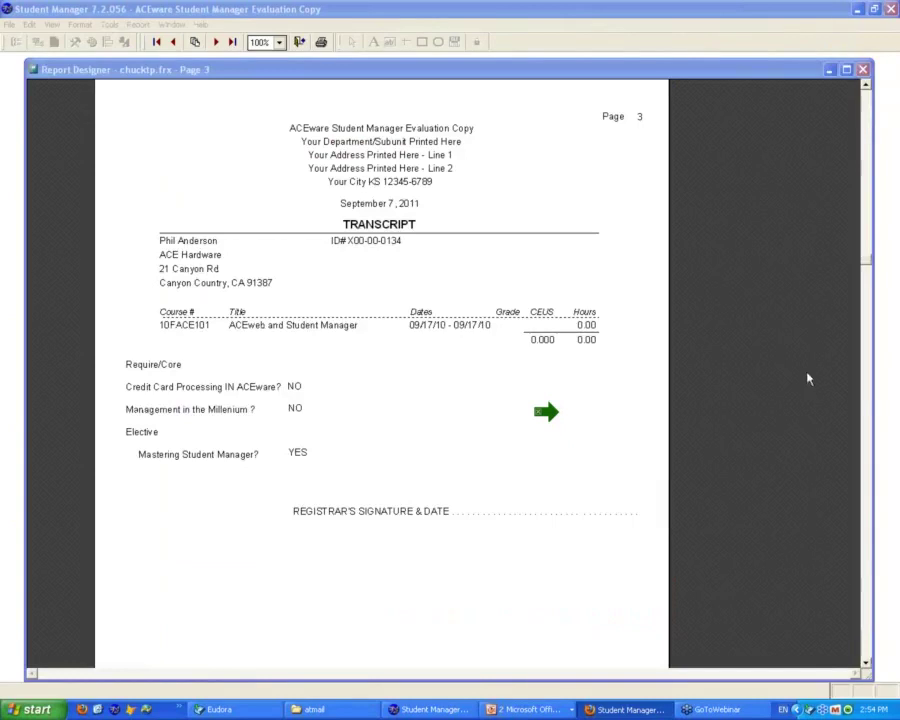
Review the course answers on transcript pages 4 and 5, and close the preview to return to the report layout
{"action": "left_click", "coordinate": [221, 43]}
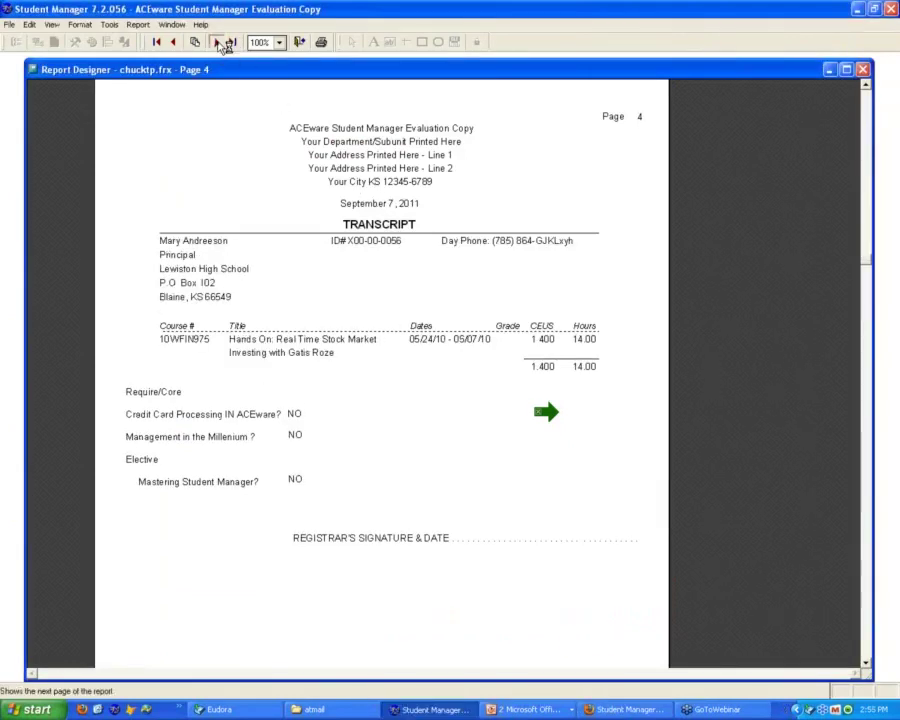
{"action": "left_click", "coordinate": [222, 43]}
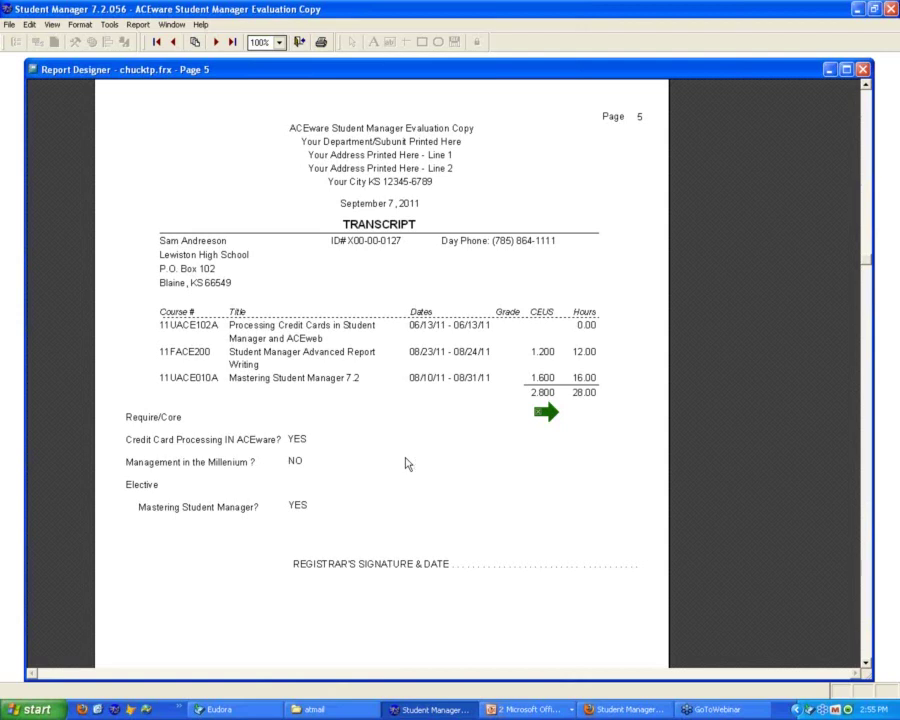
{"action": "left_click", "coordinate": [298, 43]}
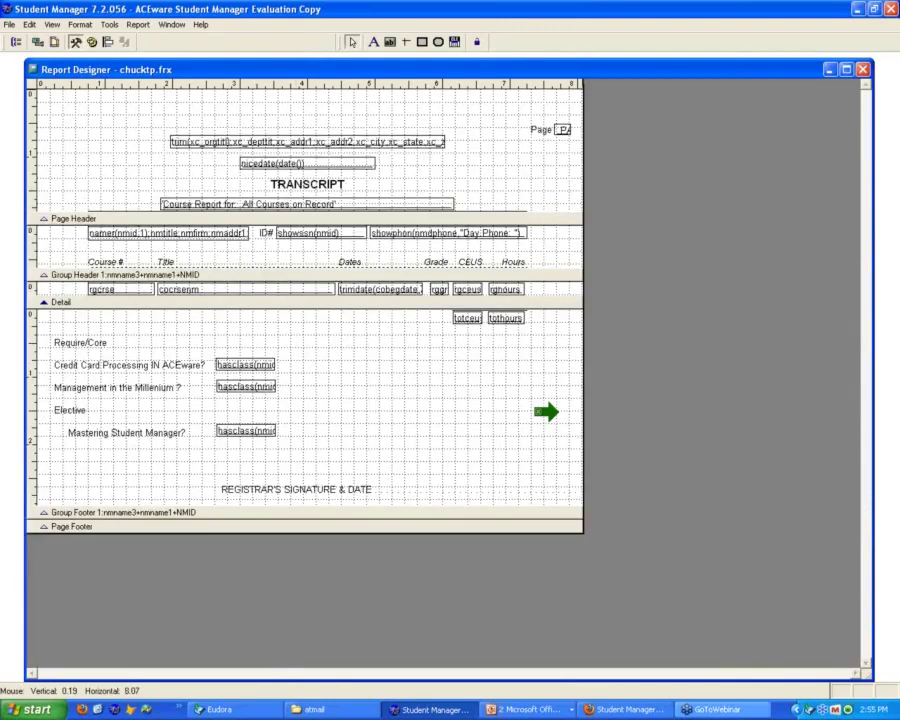
Switch to the CertWiz.ppt slide show in PowerPoint and advance to the Questions slide
{"action": "left_click", "coordinate": [515, 712]}
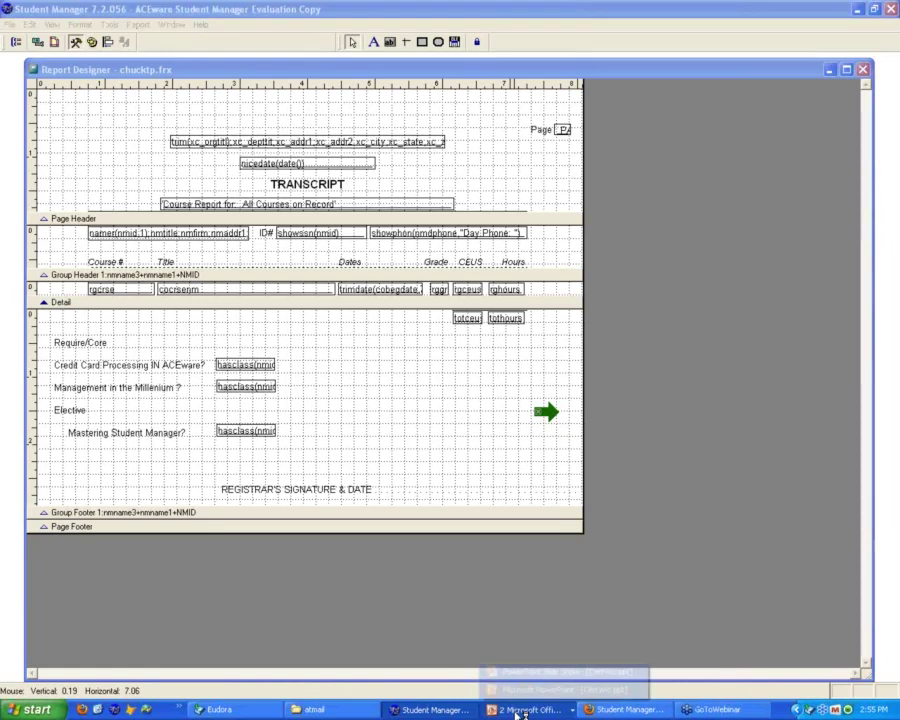
{"action": "left_click", "coordinate": [538, 673]}
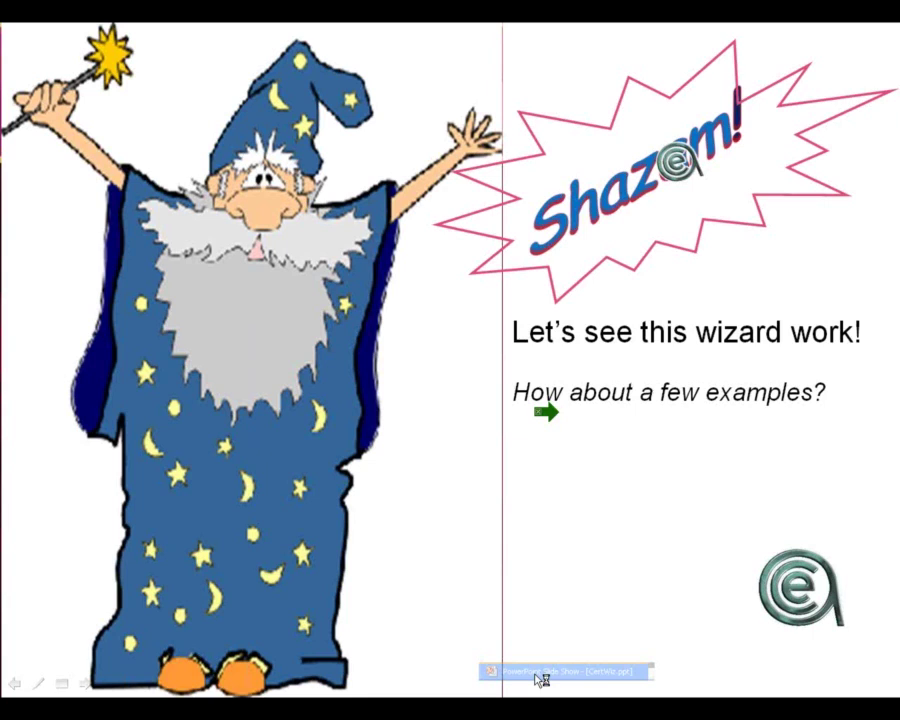
{"action": "left_click", "coordinate": [89, 685]}
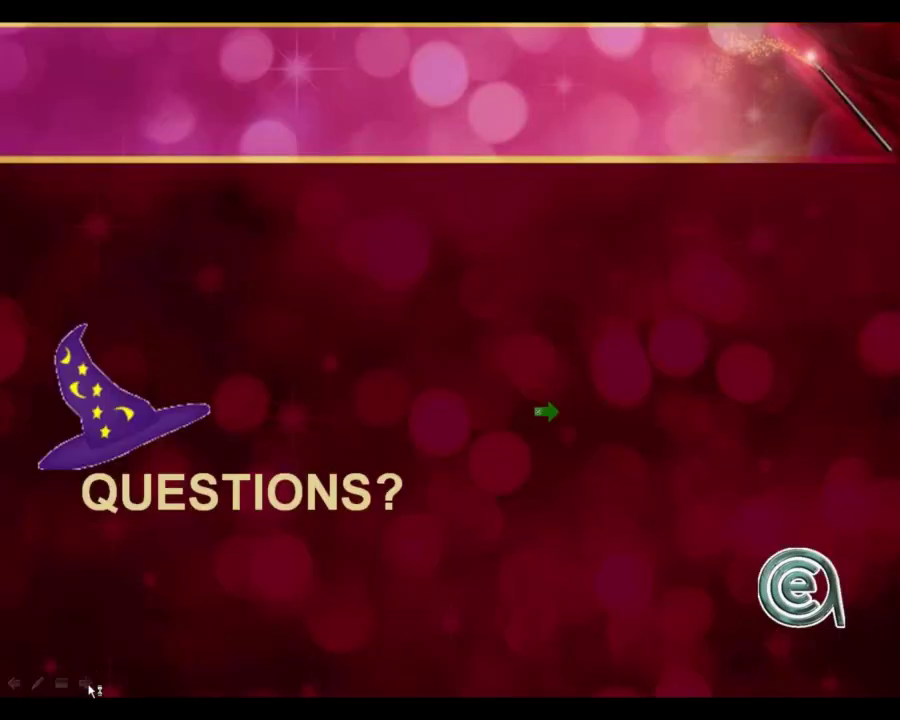